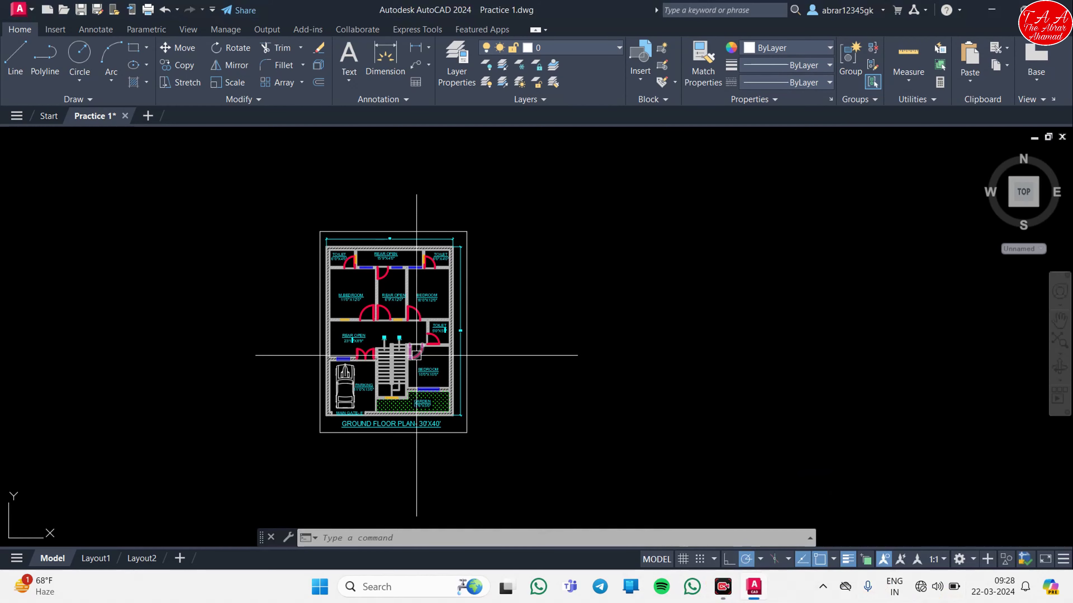
scroll(333, 302, "up", 8)
middle_click_drag(519, 331, 369, 456)
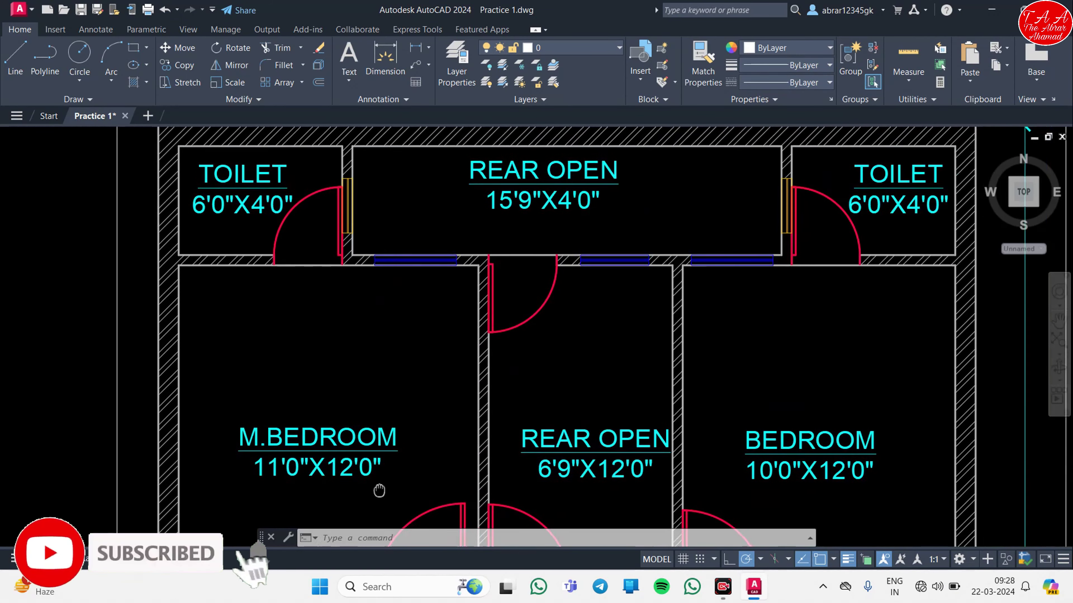
scroll(470, 413, "down", 6)
middle_click_drag(470, 413, 470, 352)
scroll(460, 321, "up", 5)
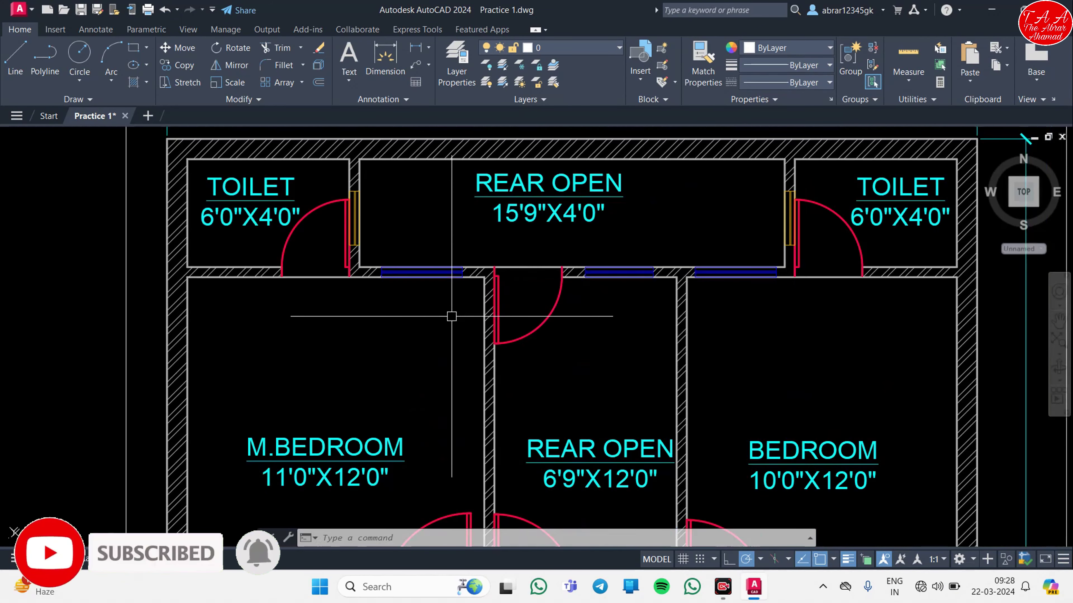
middle_click_drag(562, 395, 563, 503)
scroll(519, 364, "down", 2)
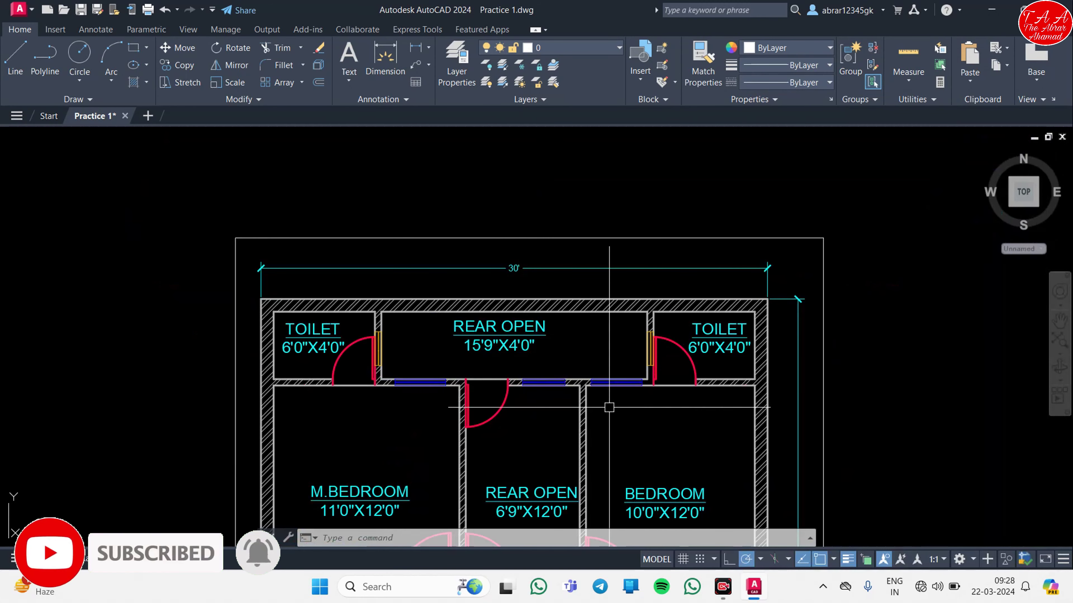
middle_click_drag(587, 410, 586, 330)
scroll(583, 254, "down", 3)
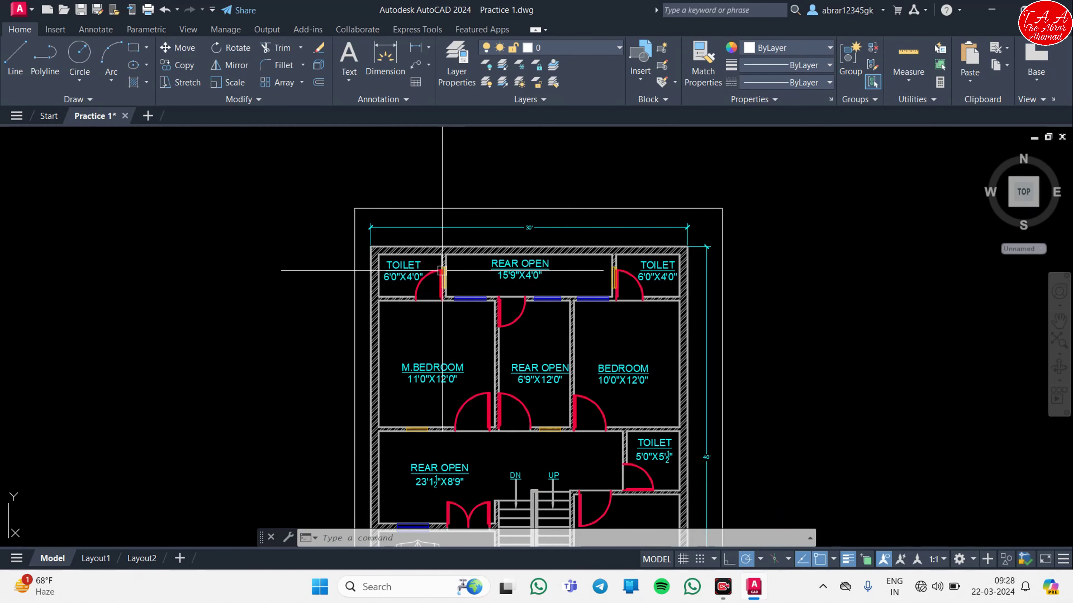
scroll(397, 255, "up", 2)
scroll(396, 256, "up", 4)
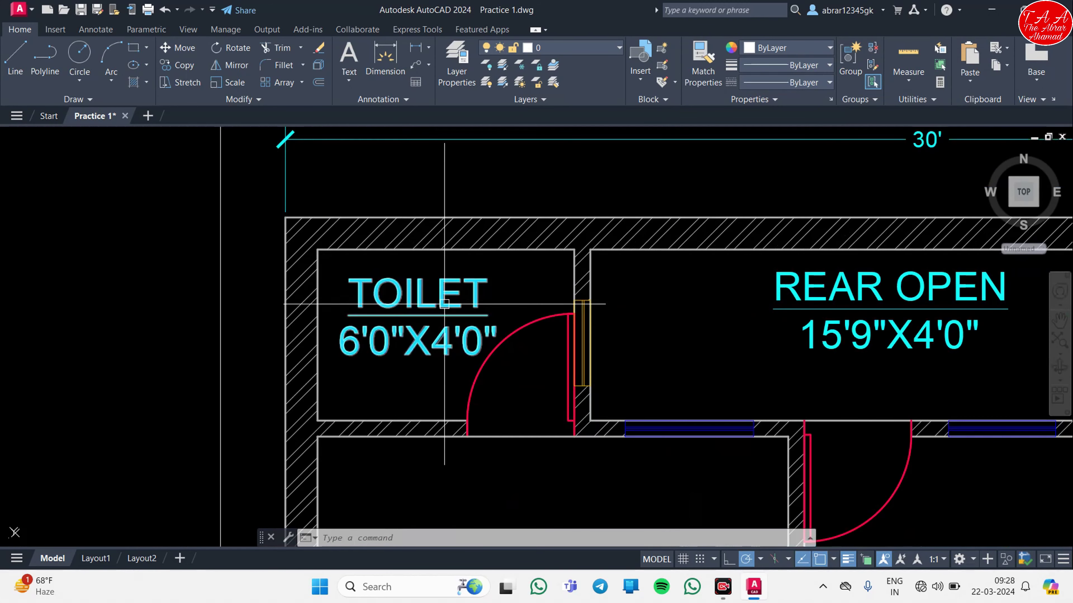
middle_click_drag(532, 340, 340, 319)
scroll(339, 319, "down", 4)
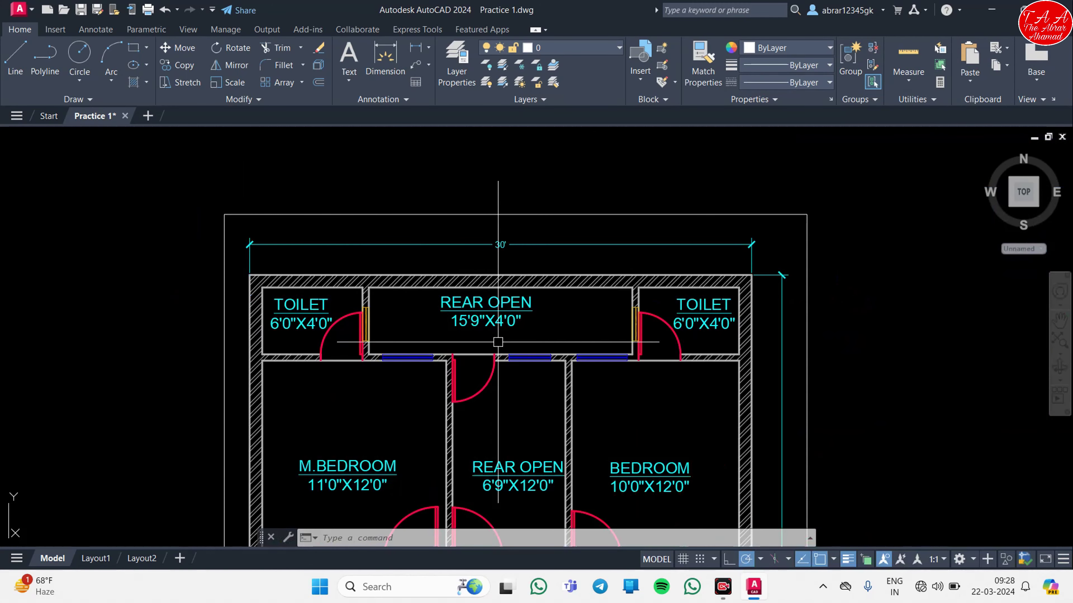
mouse_move(557, 449)
middle_mouse_down()
mouse_move(586, 405)
mouse_move(548, 373)
middle_mouse_up()
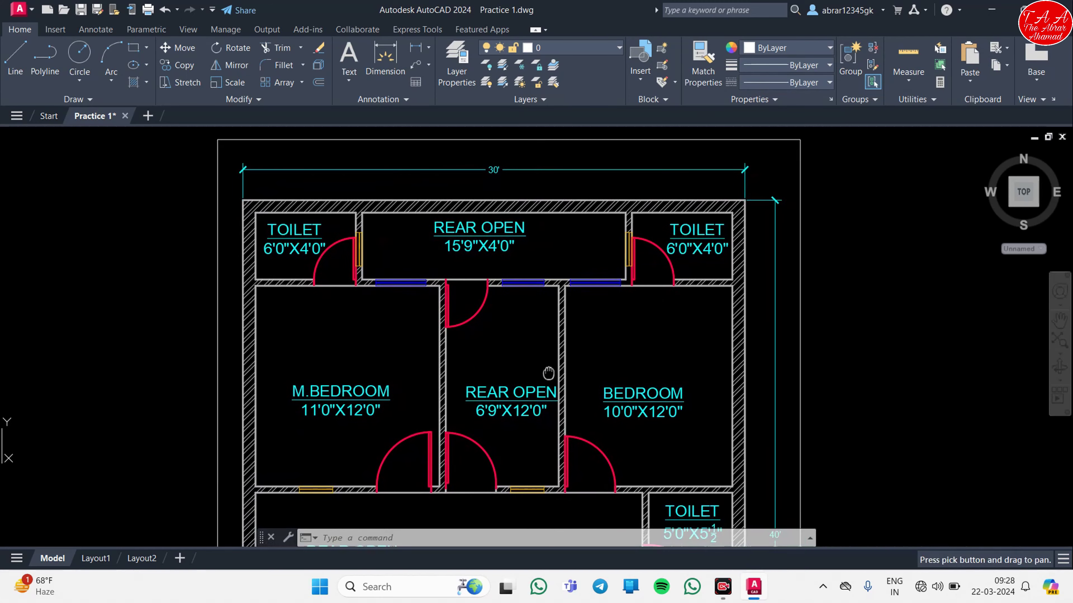
scroll(532, 333, "down", 4)
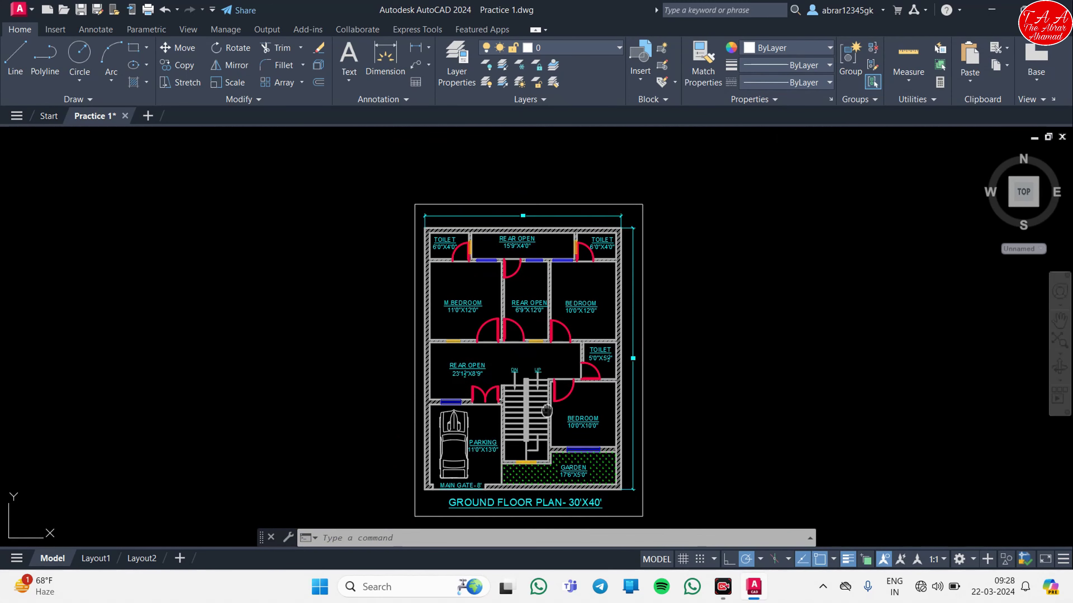
scroll(371, 359, "up", 2)
scroll(381, 380, "up", 2)
scroll(389, 412, "up", 1)
middle_click_drag(338, 169, 325, 367)
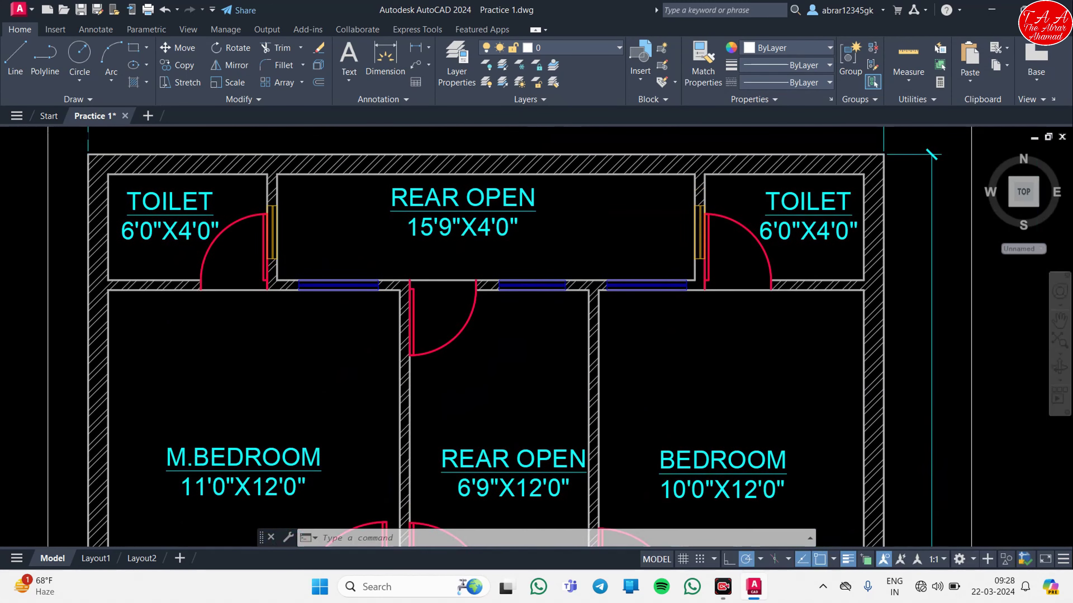
scroll(412, 314, "down", 5)
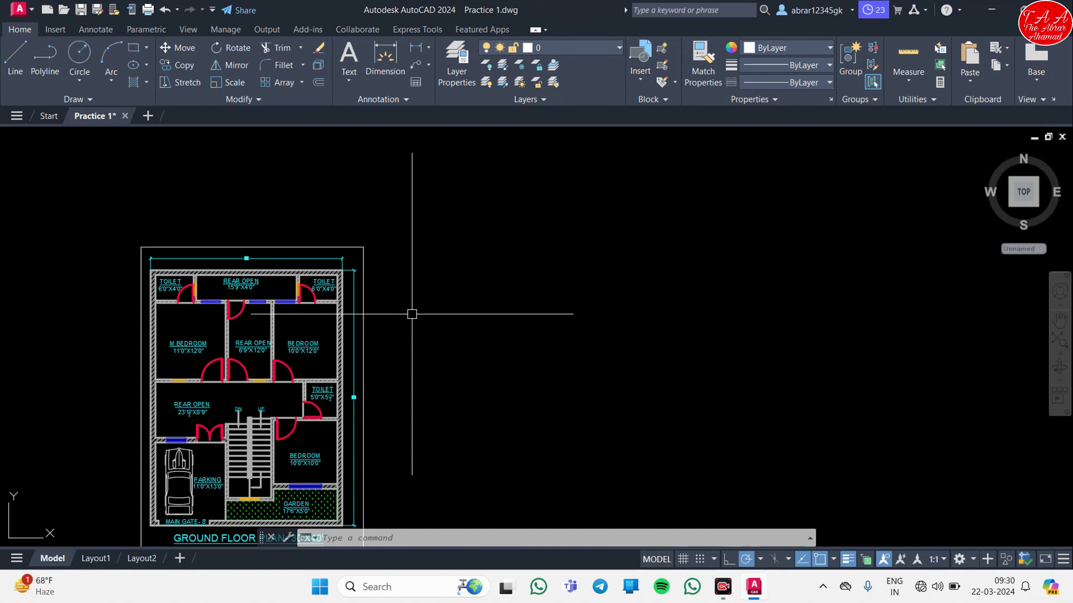
scroll(299, 280, "up", 4)
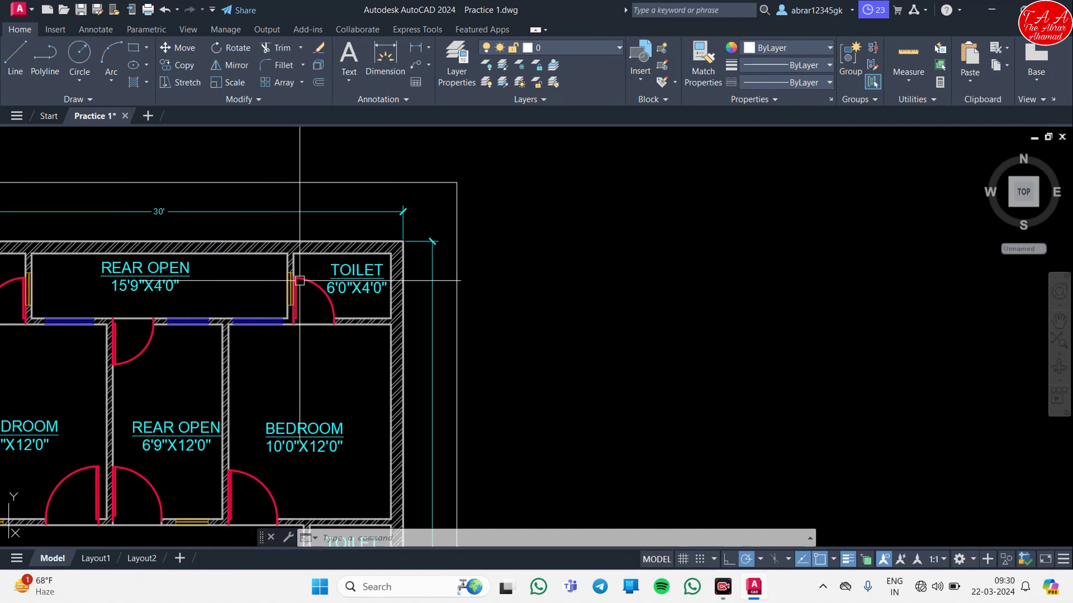
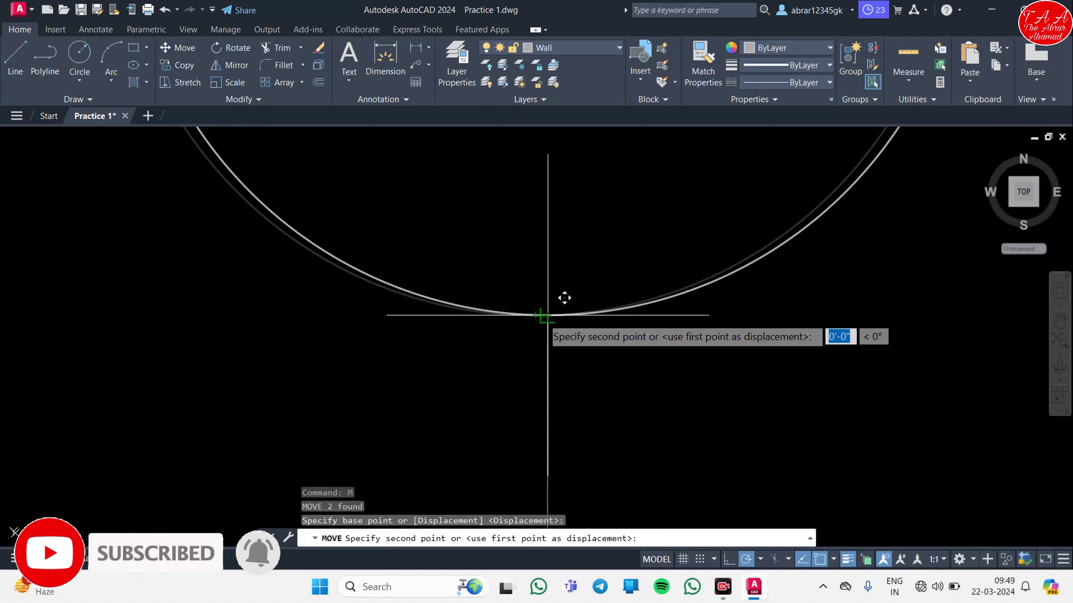
Drop the circled 'a' bubble onto the top of the leftmost grid line, then window-select it.
left_click(519, 330)
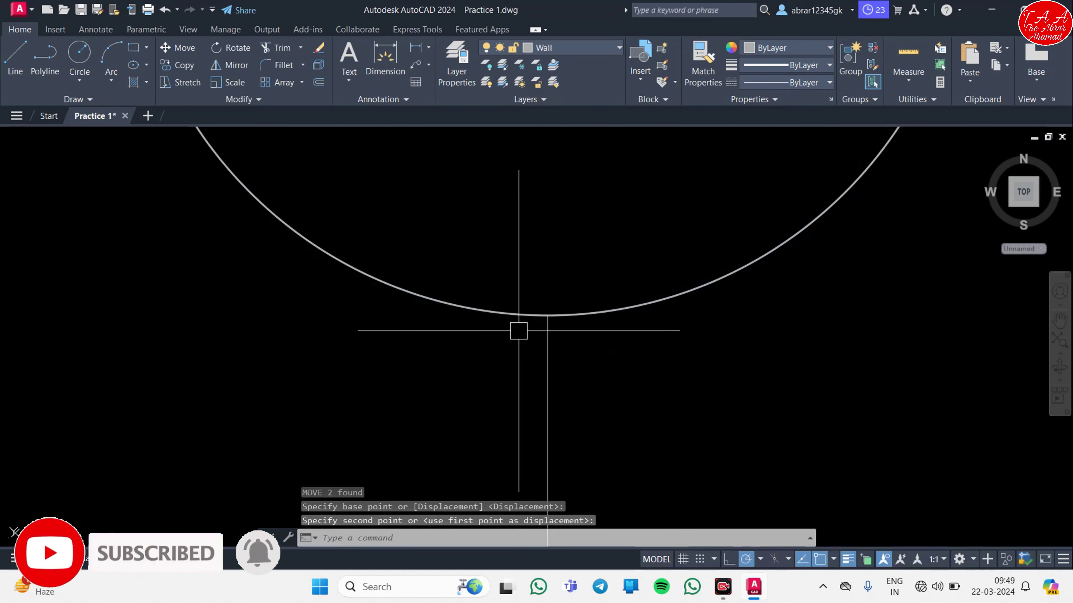
scroll(549, 350, "down", 5)
scroll(610, 375, "down", 5)
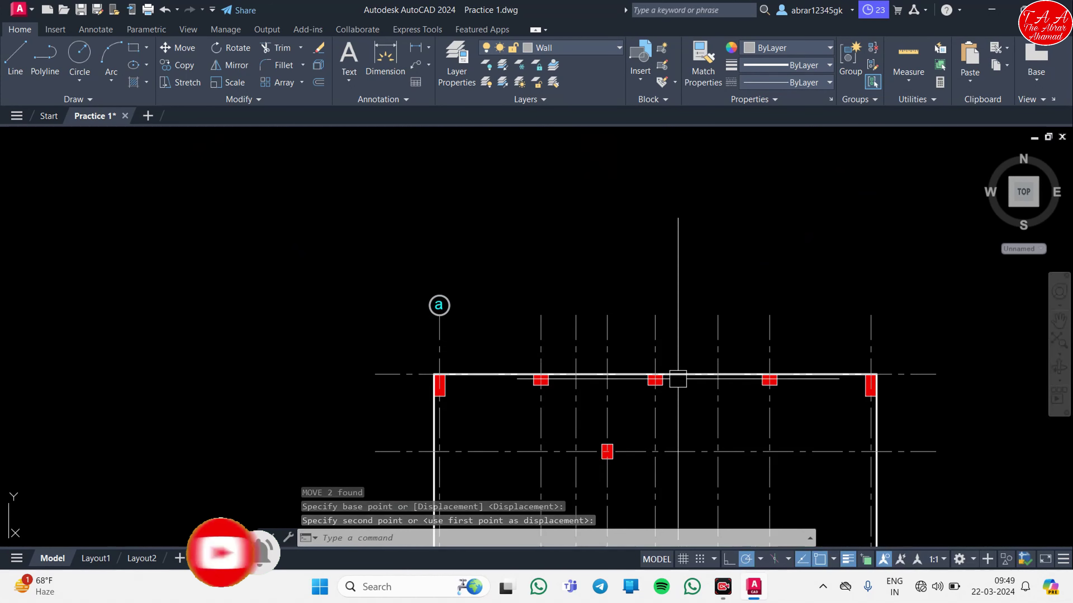
left_click(412, 267)
left_click(475, 329)
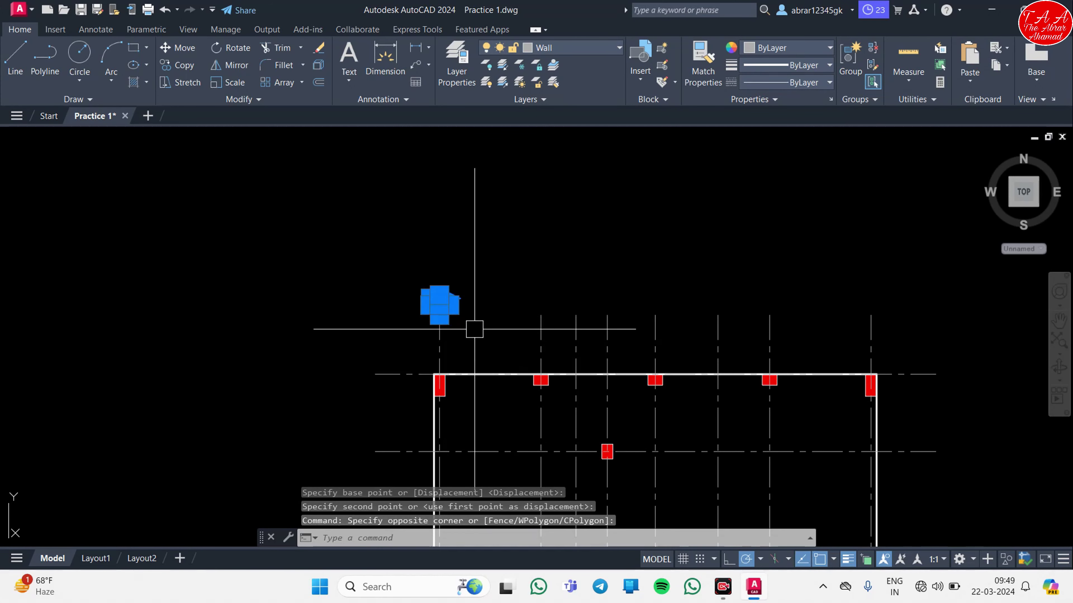
Copy the 'a' bubble, based at its bottom quadrant, to the next vertical grid line's top.
type("co")
key("Return")
scroll(537, 237, "up", 5)
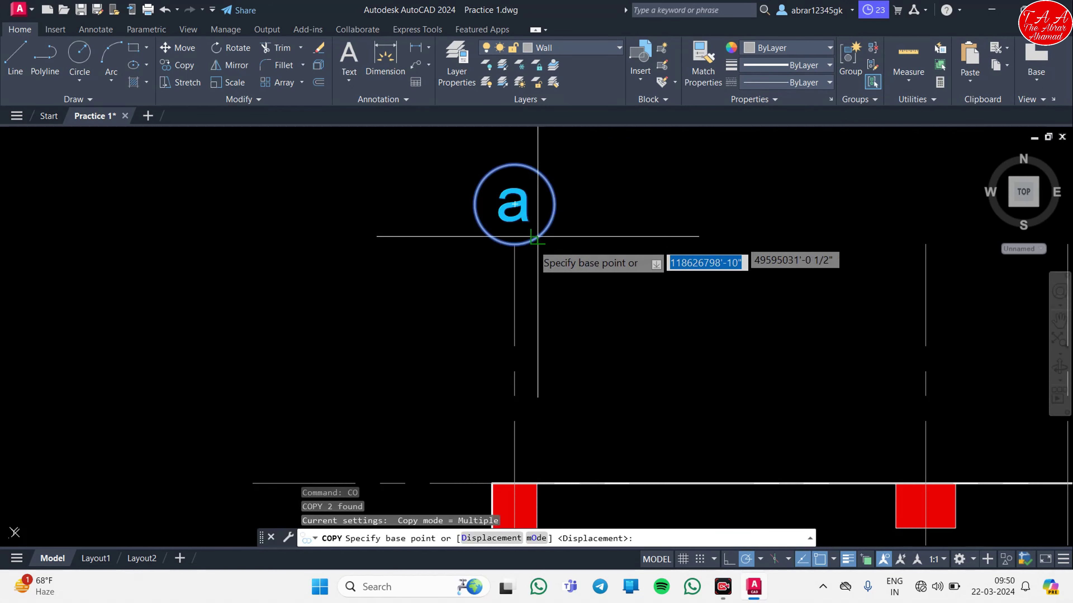
scroll(538, 237, "up", 5)
left_click(416, 197)
scroll(437, 279, "down", 5)
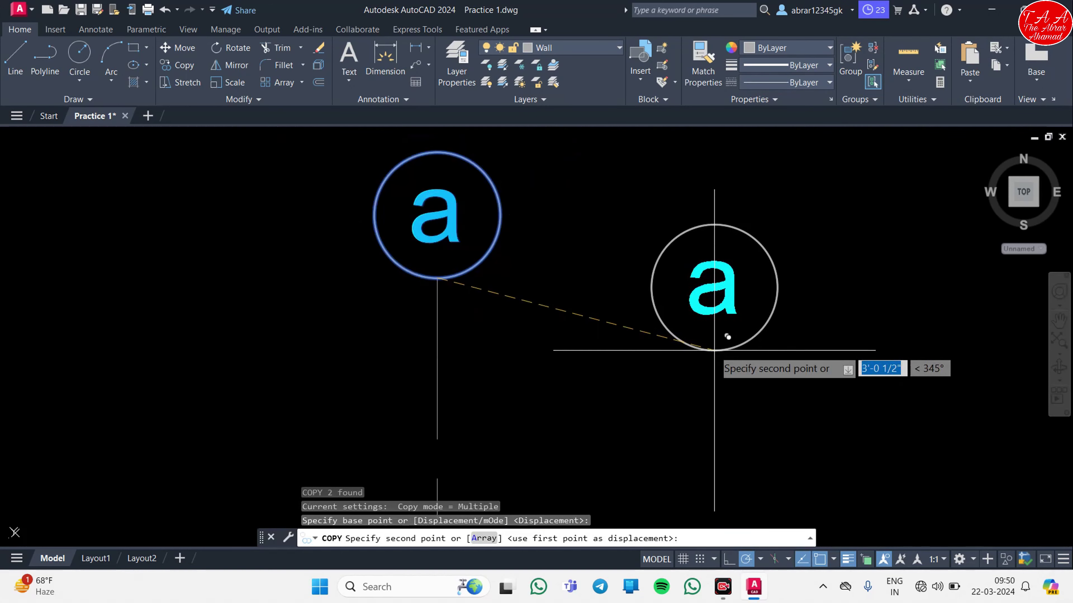
middle_click_drag(714, 350, 311, 299)
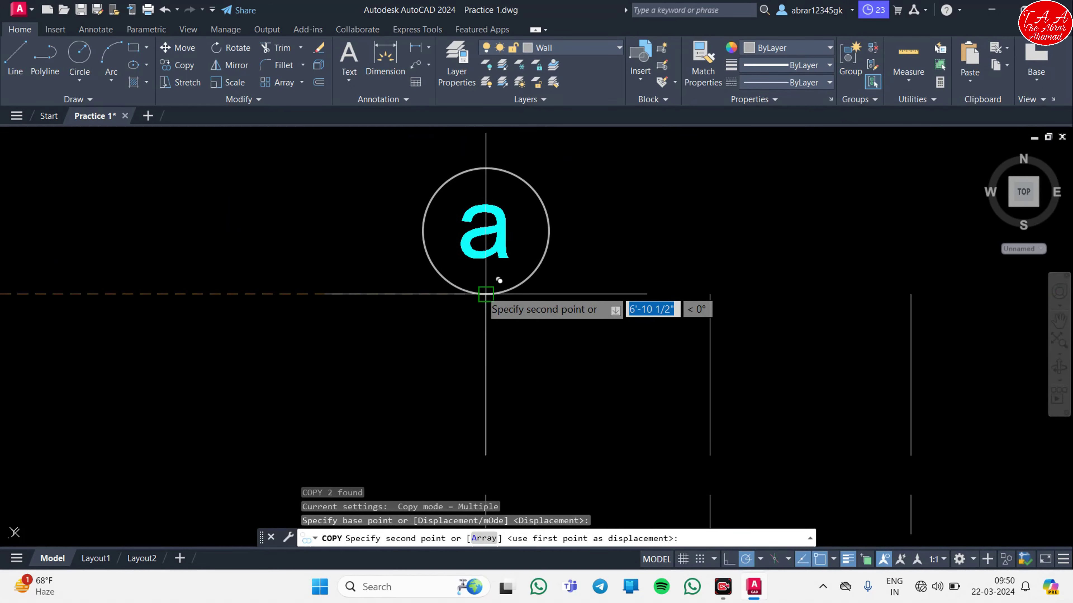
left_click(709, 295)
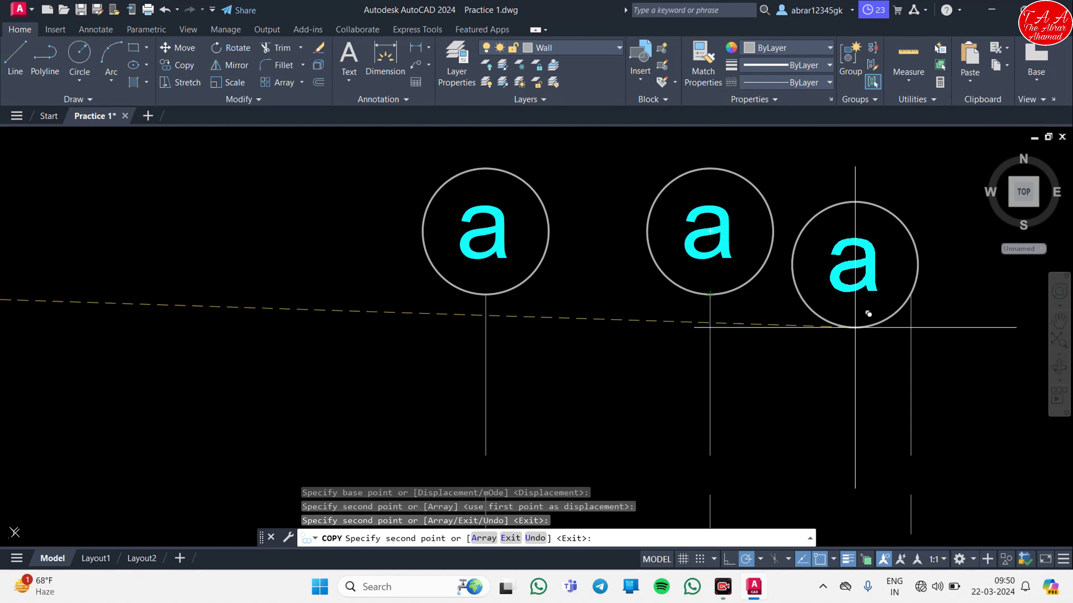
Place further 'a' bubble copies atop the following vertical grid lines.
middle_click_drag(855, 328, 522, 285)
left_click(578, 252)
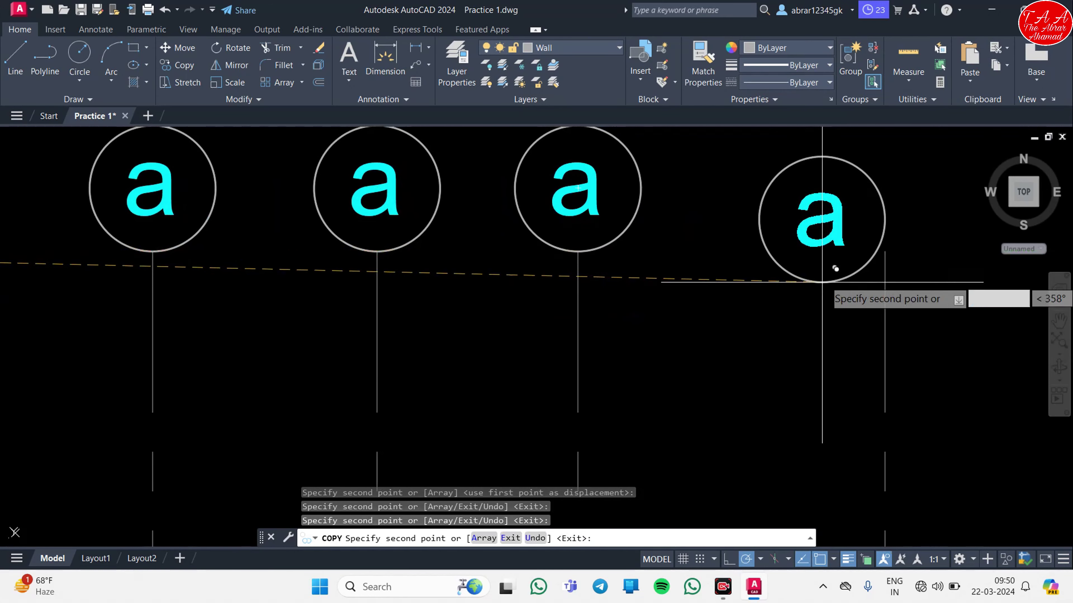
middle_click_drag(822, 282, 517, 338)
left_click(568, 308)
middle_click_drag(864, 374, 558, 348)
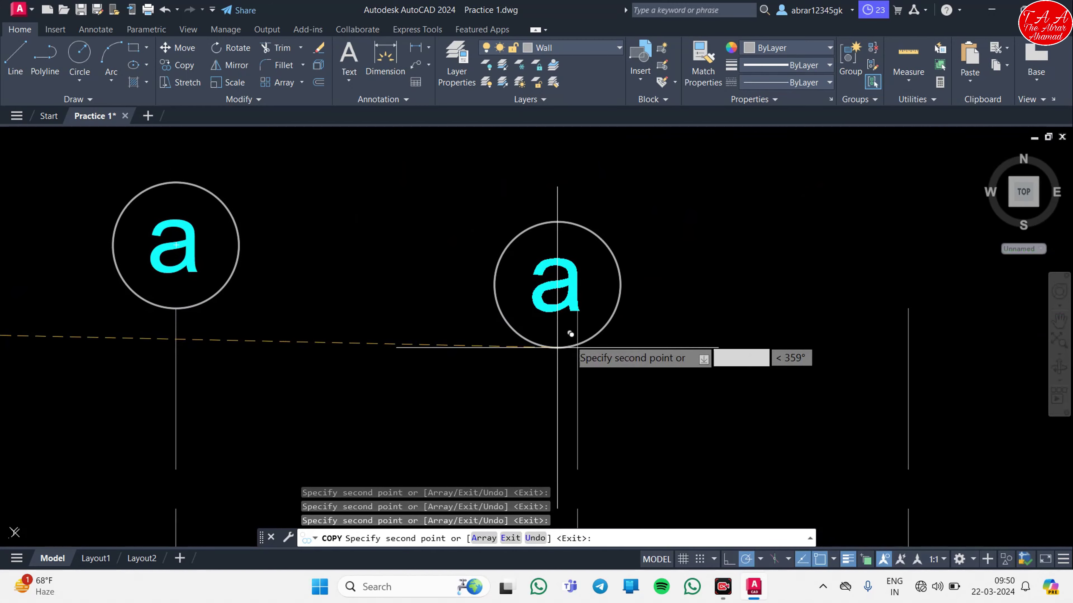
left_click(575, 309)
left_click(904, 302)
scroll(720, 338, "down", 4)
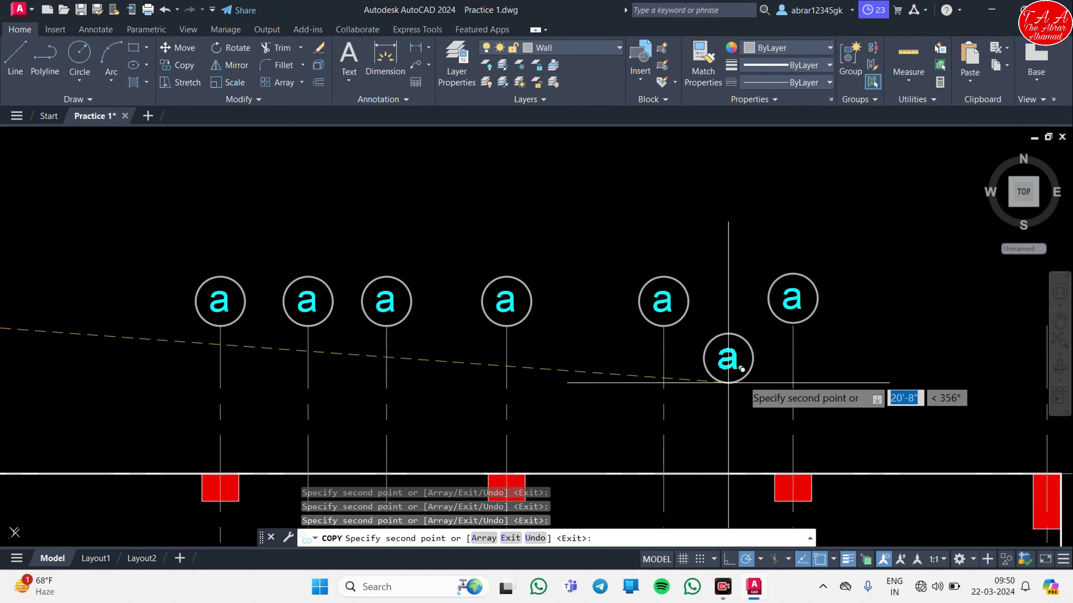
scroll(857, 355, "up", 4)
Undo the misplaced bubble copy, place it on the correct grid line, and end copying.
key("ctrl+z")
middle_click_drag(887, 353, 354, 357)
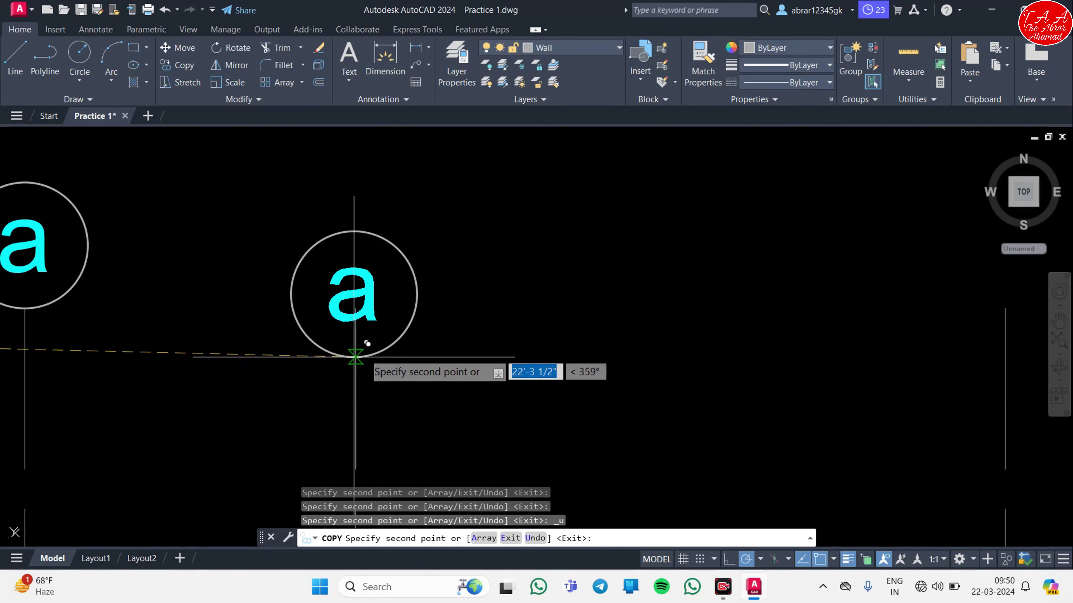
left_click(361, 309)
middle_click_drag(361, 309, 55, 308)
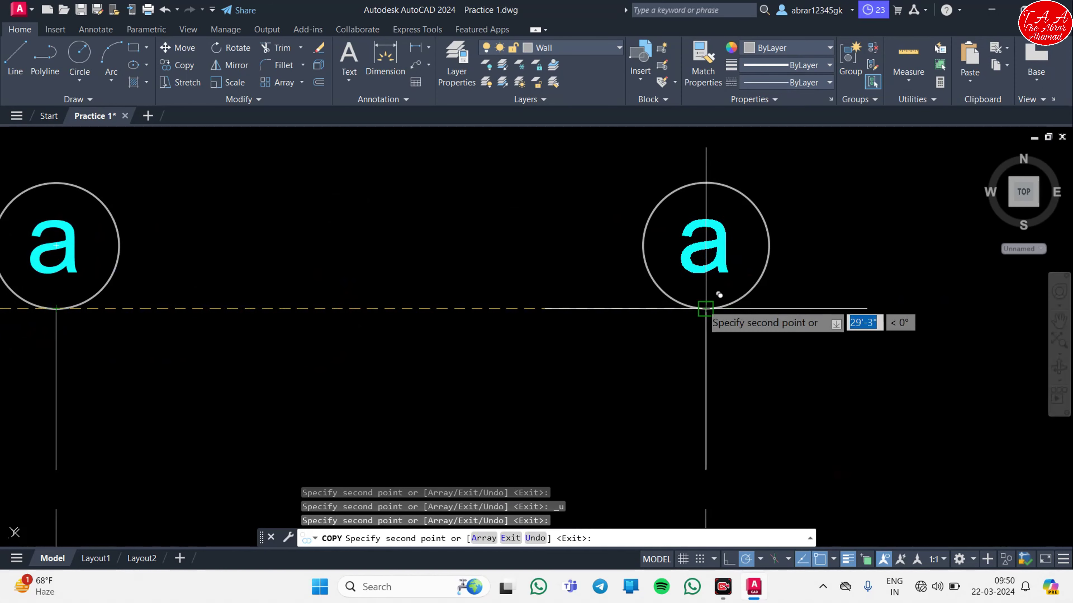
scroll(706, 308, "down", 3)
scroll(495, 359, "down", 2)
key("Escape")
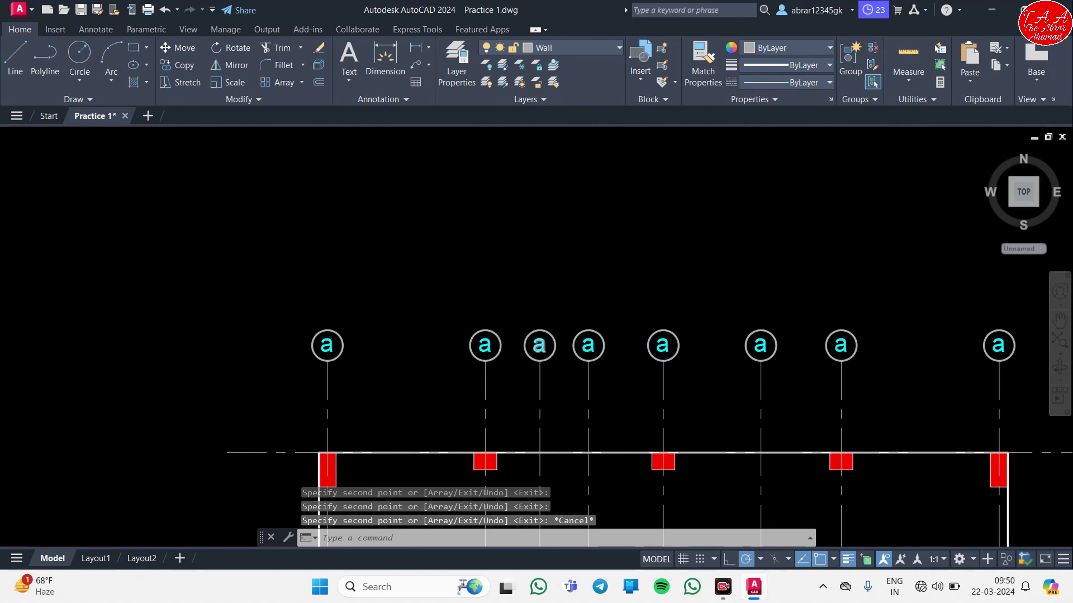
scroll(520, 349, "up", 6)
Change the second bubble's letter from a to b.
left_click(407, 335)
double_click(414, 340)
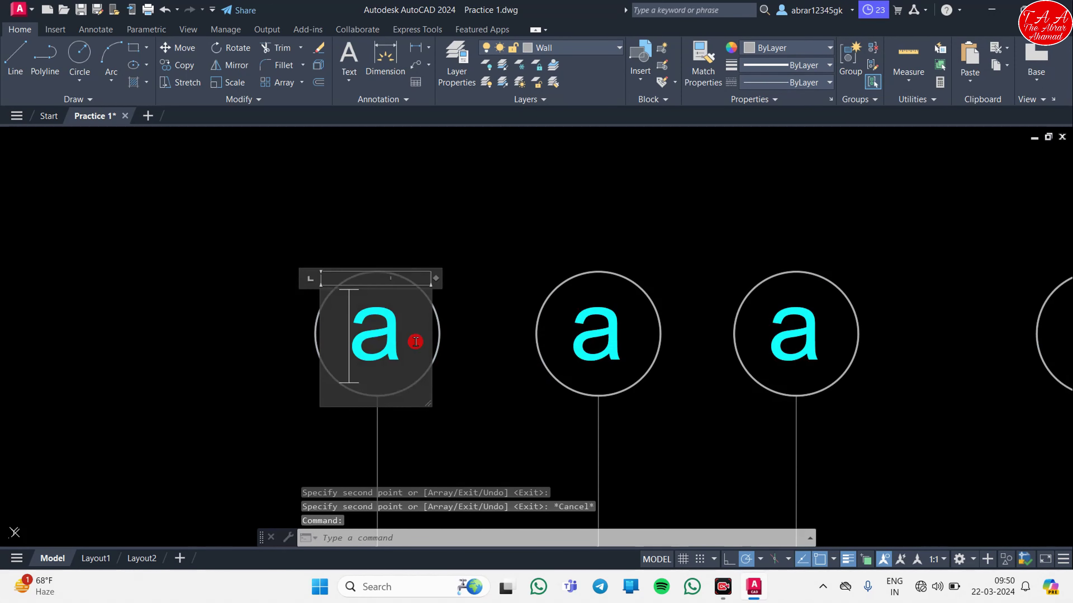
left_click_drag(414, 340, 343, 336)
type("b")
left_click(450, 264)
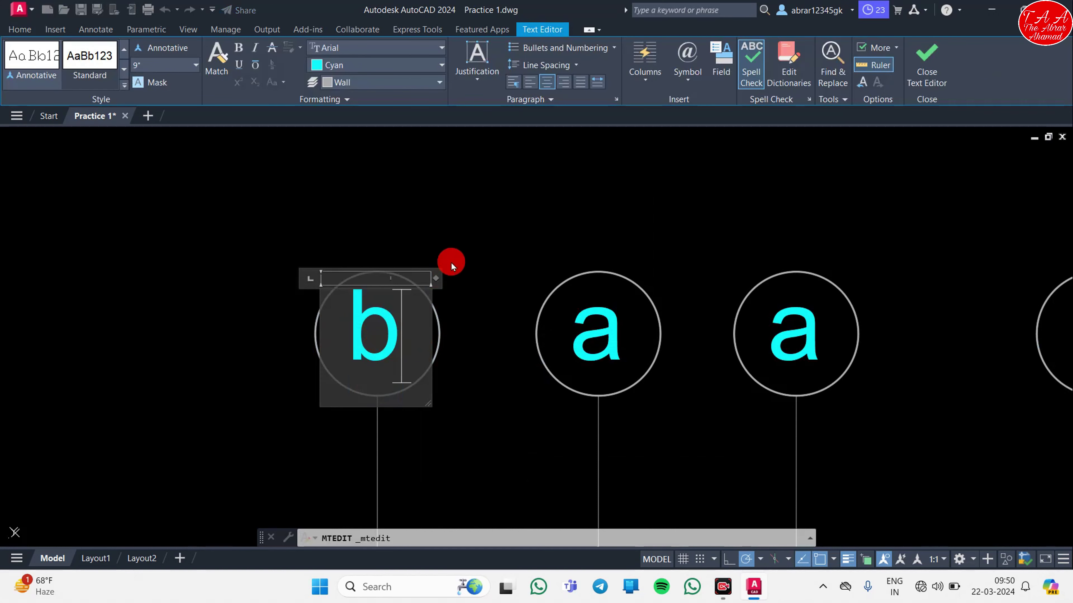
Move the b letter so it sits centered inside its circle.
left_click(377, 328)
type("m")
key("Return")
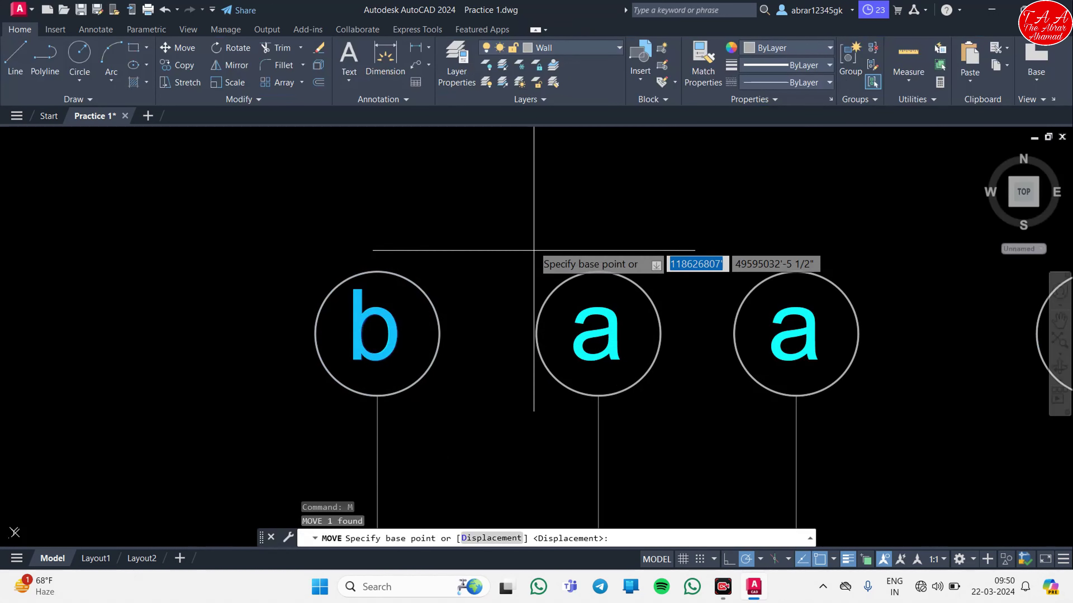
left_click(525, 231)
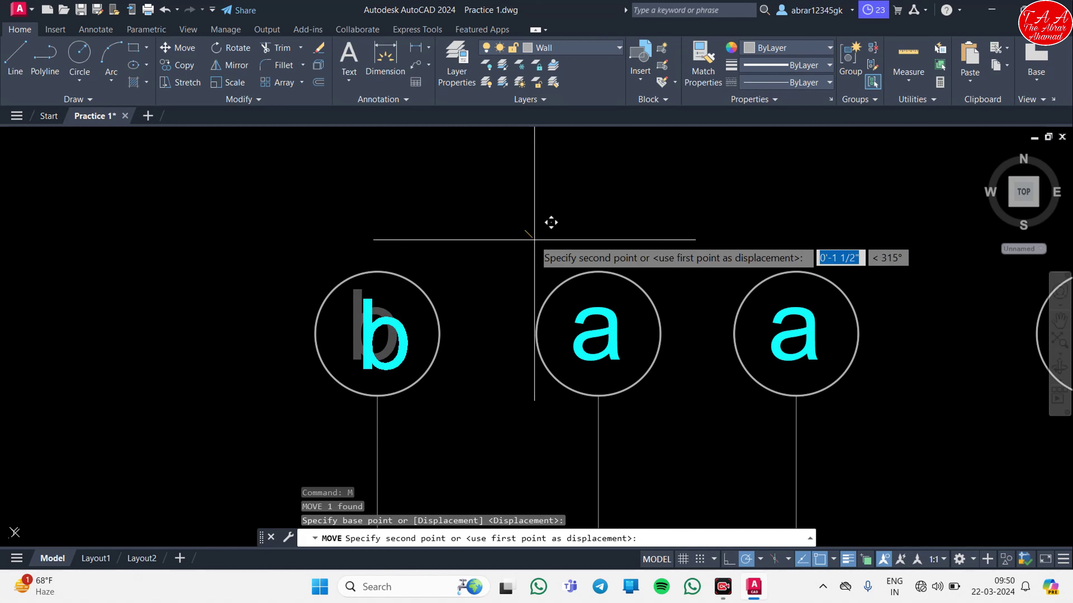
left_click(532, 238)
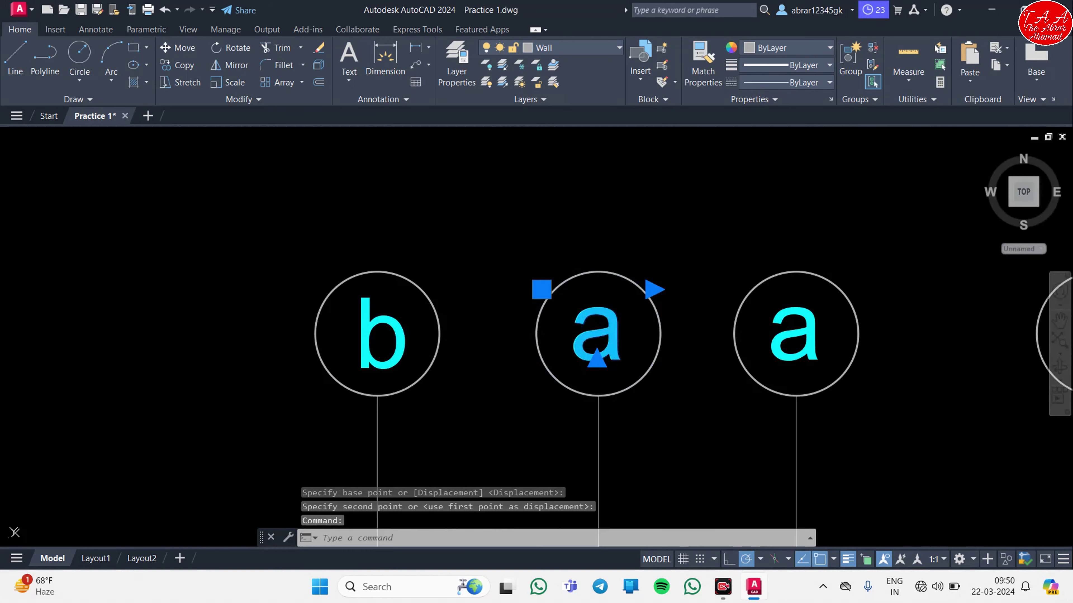
Change the next two bubble letters to c and d.
double_click(618, 331)
type("c")
left_click(718, 391)
scroll(719, 390, "up", 2)
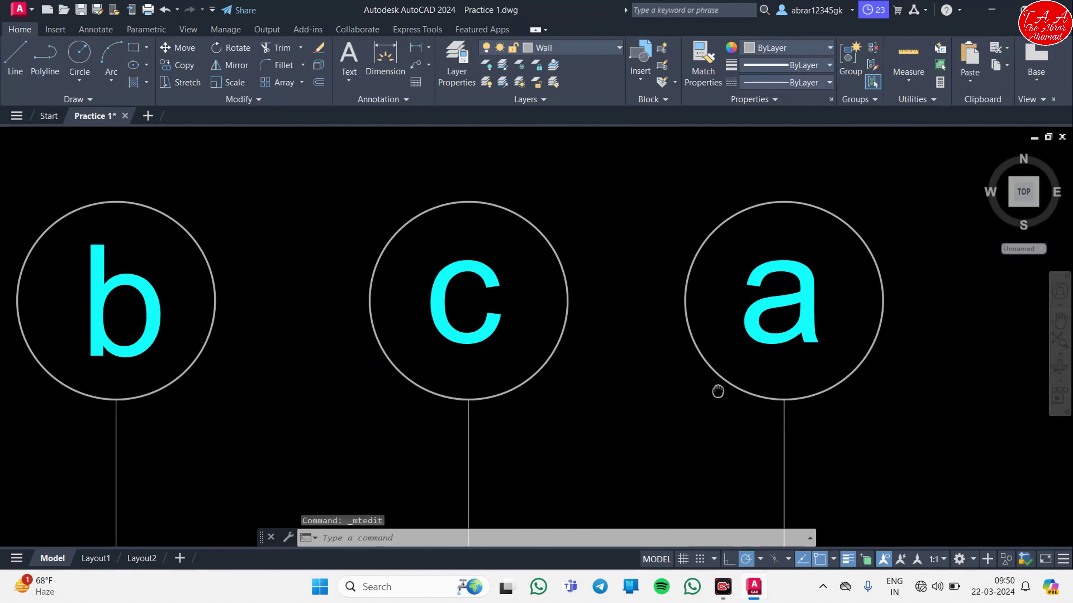
scroll(593, 337, "up", 1)
double_click(593, 337)
left_click_drag(637, 312, 556, 324)
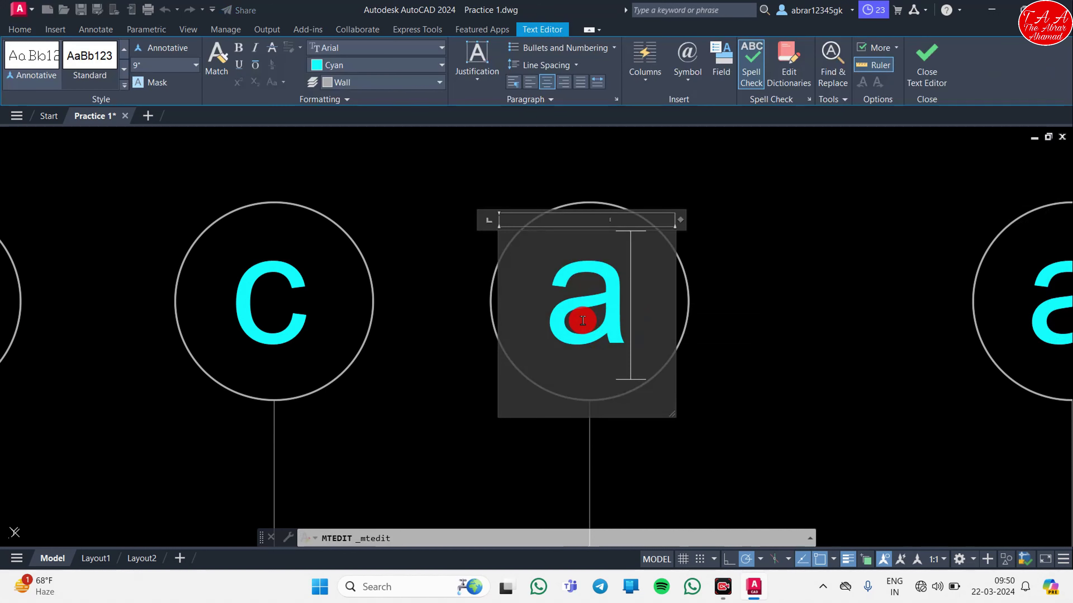
type("d")
left_click(581, 168)
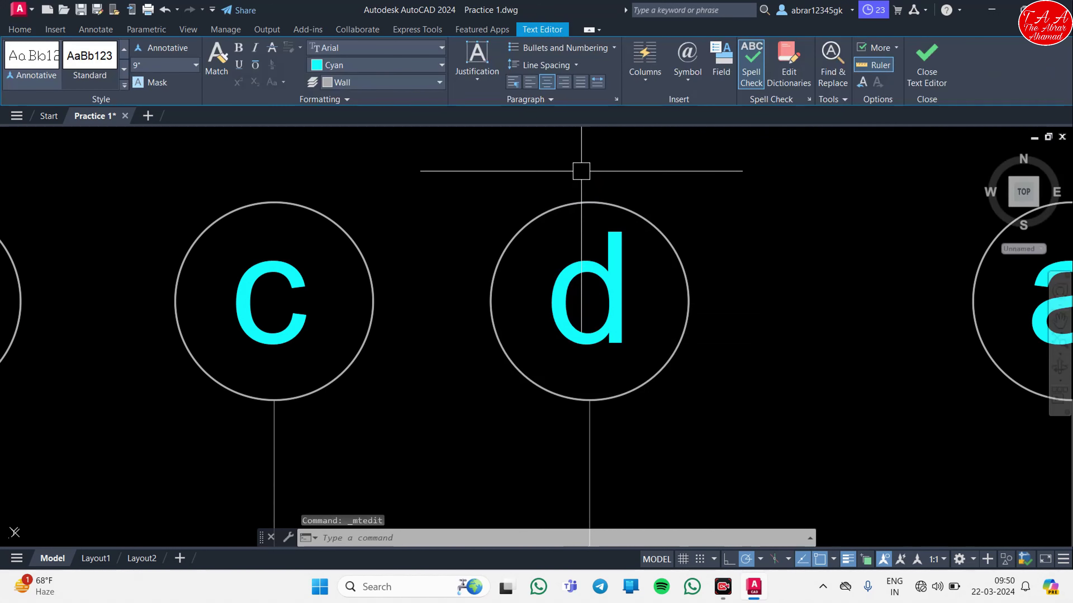
scroll(410, 350, "down", 5)
left_click(210, 235)
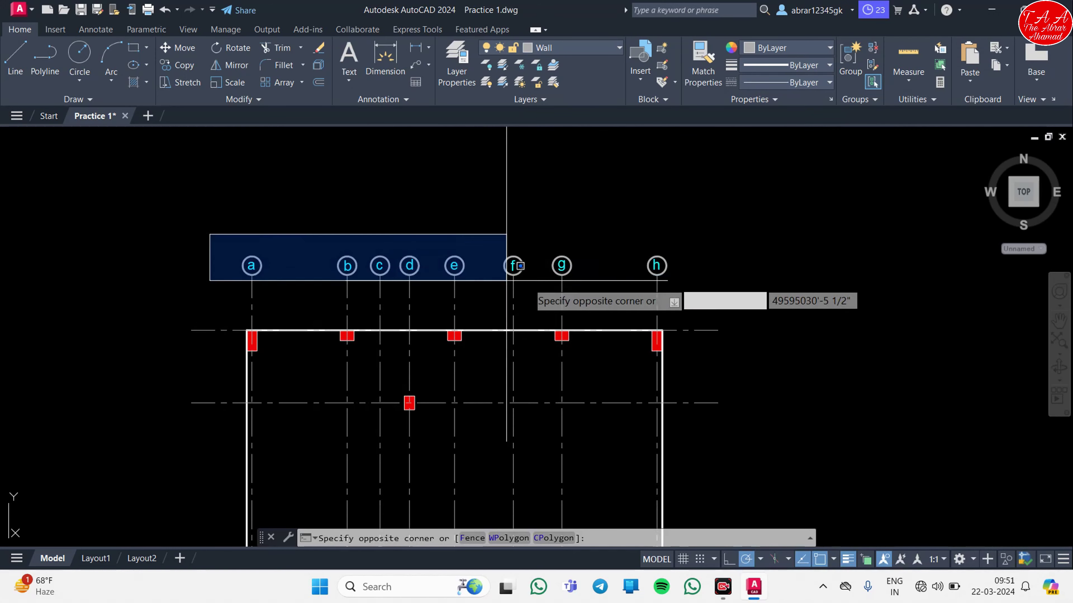
left_click(702, 298)
scroll(458, 283, "up", 3)
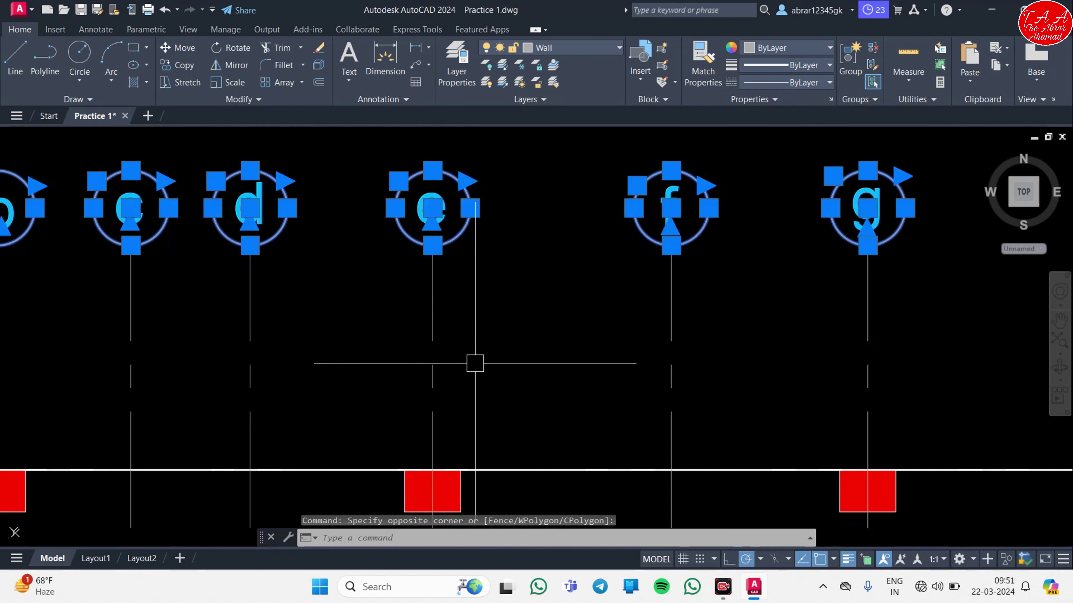
scroll(475, 362, "down", 1)
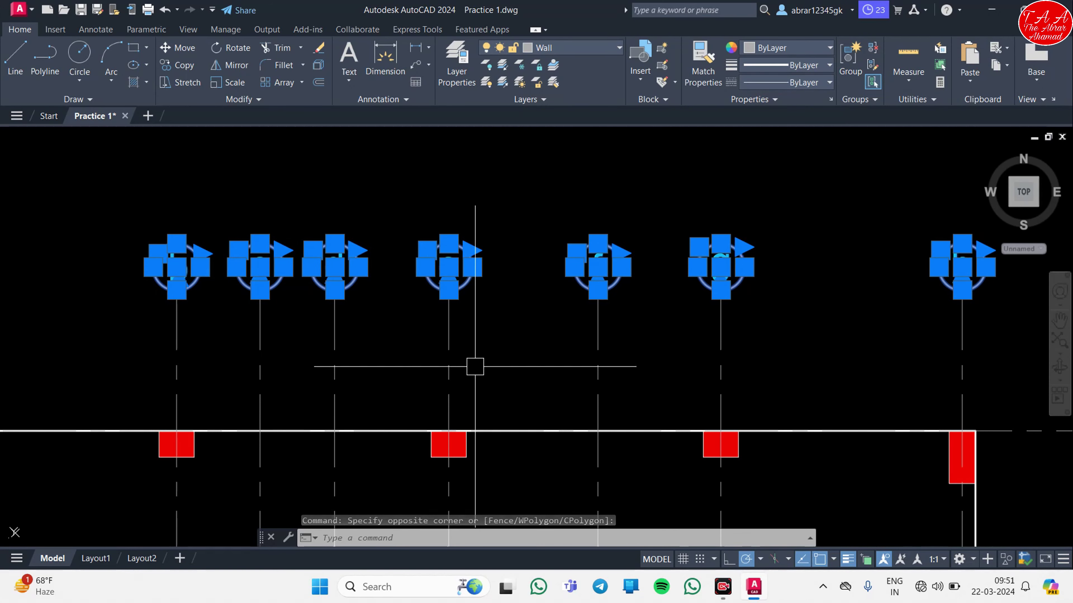
left_click(479, 364)
key("Escape")
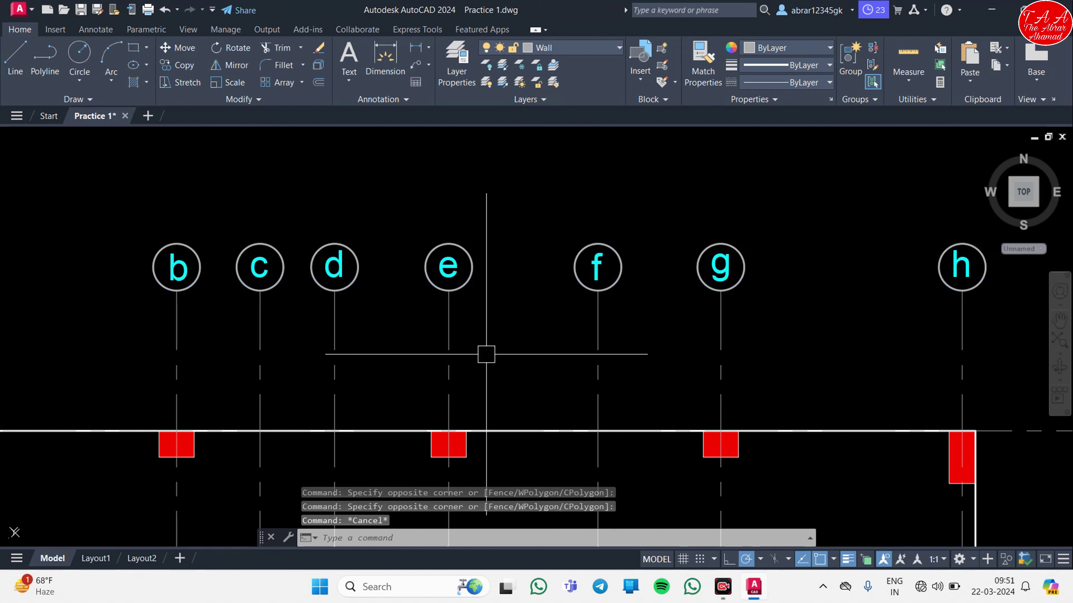
scroll(486, 354, "down", 4)
middle_click_drag(411, 372, 486, 255)
scroll(485, 255, "down", 2)
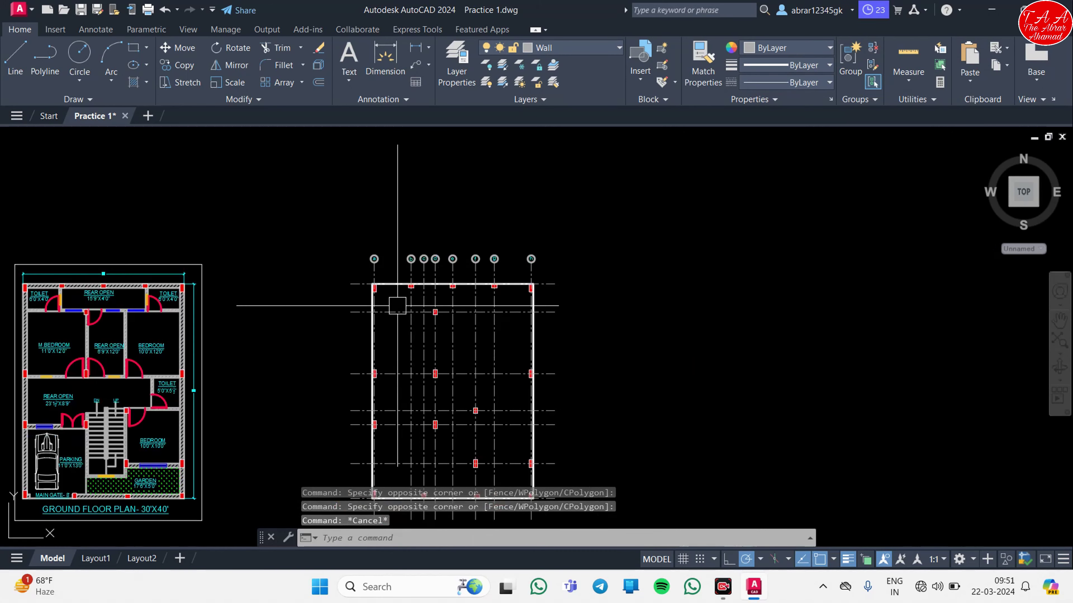
middle_click_drag(395, 305, 450, 202)
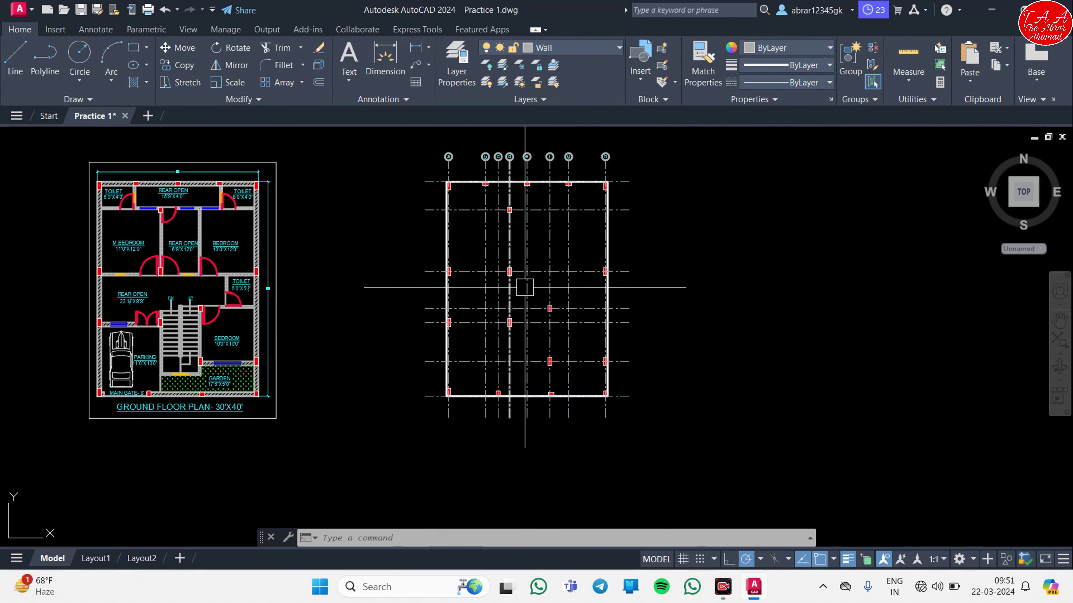
middle_click_drag(426, 179, 425, 233)
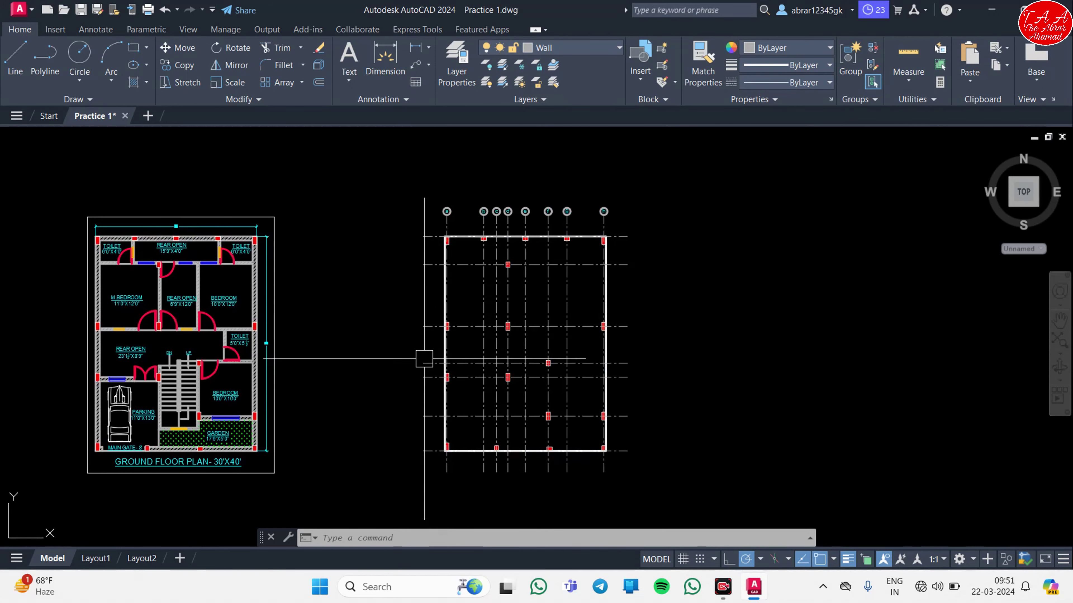
scroll(448, 312, "up", 5)
middle_click_drag(448, 312, 521, 458)
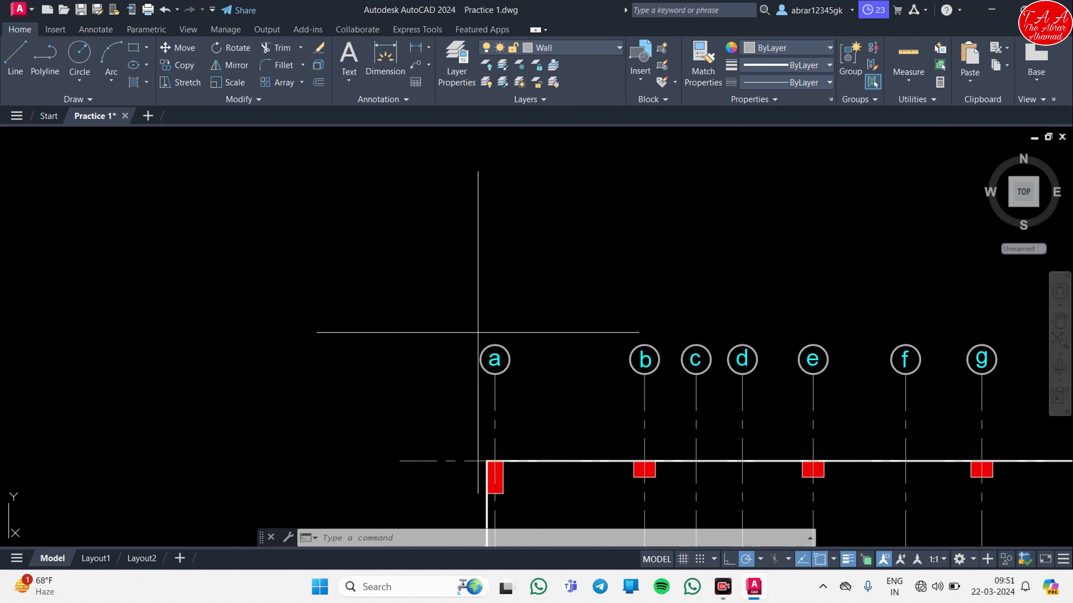
Copy bubble a to the left end of the first horizontal grid line.
left_click(538, 394)
type("co")
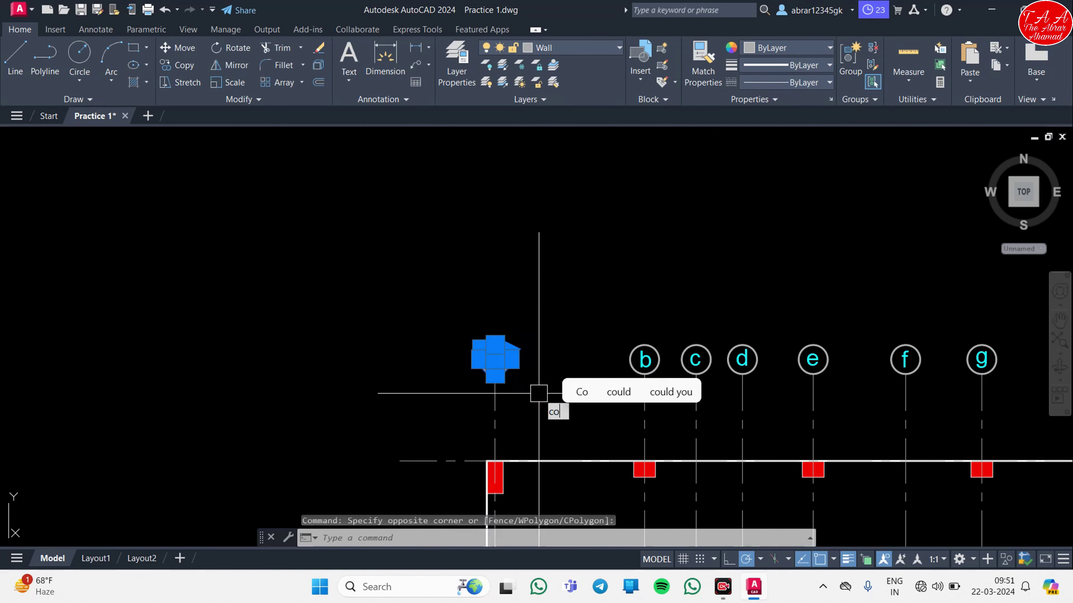
key("Return")
scroll(528, 402, "up", 5)
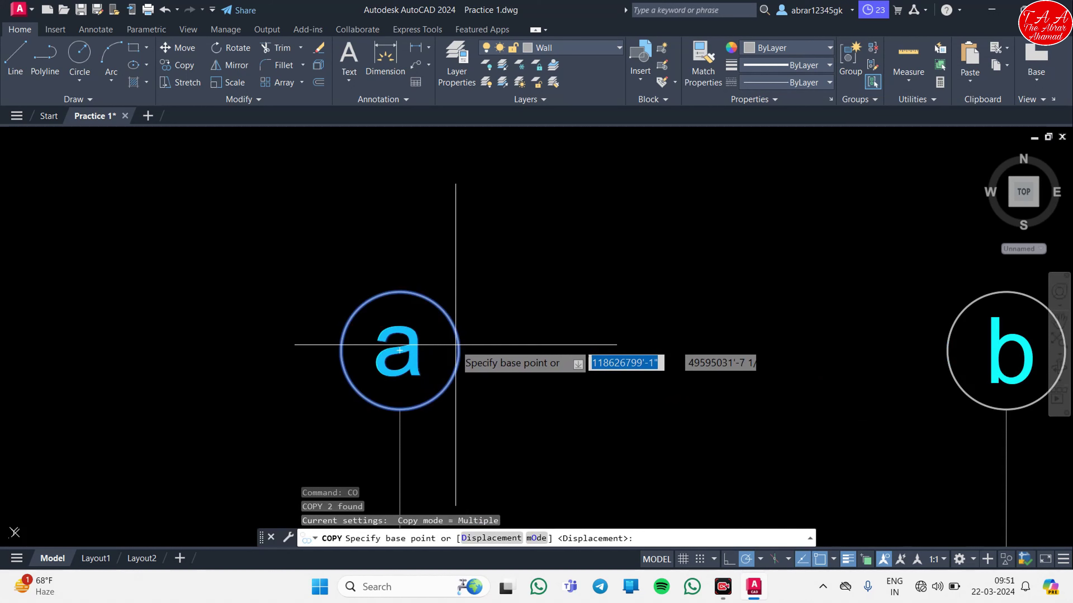
left_click(460, 358)
scroll(461, 359, "down", 4)
middle_click_drag(482, 407, 513, 182)
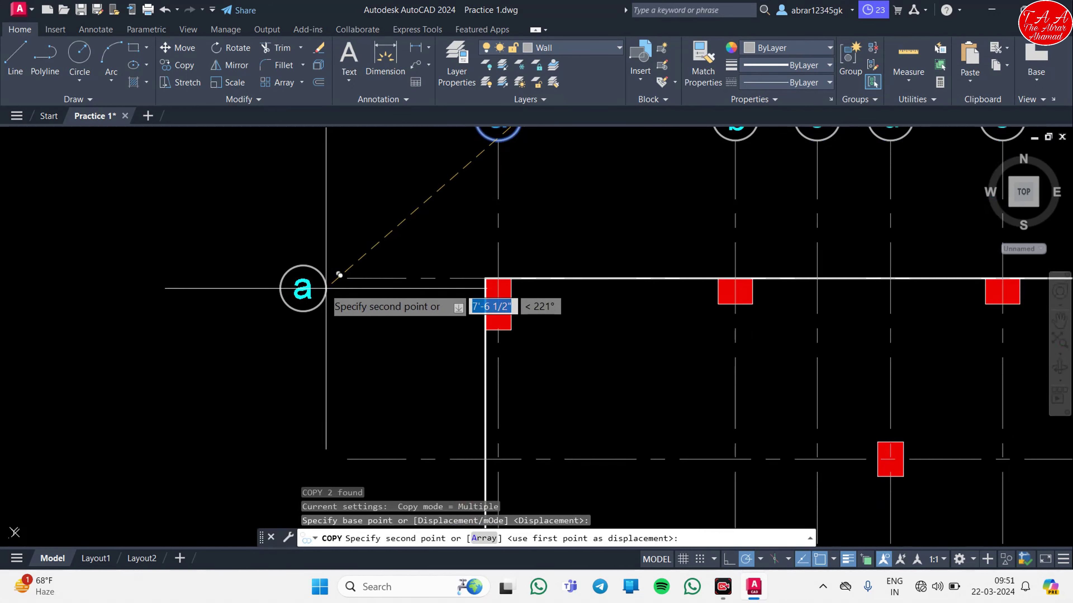
left_click(347, 277)
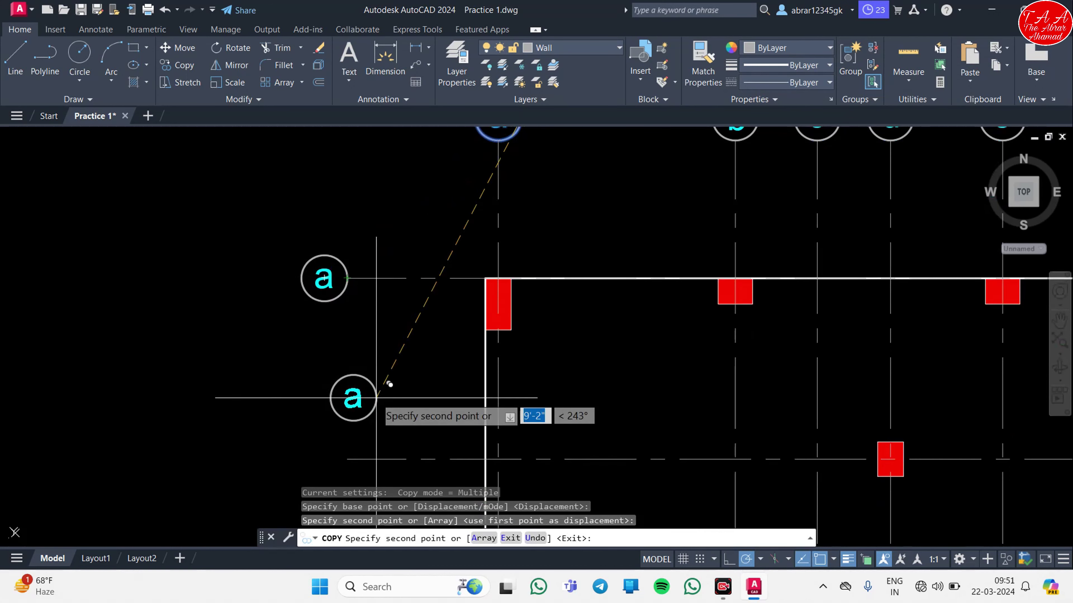
Place further bubble copies at the left ends of the lower horizontal grid lines.
middle_click_drag(375, 395, 364, 239)
left_click(334, 305)
middle_click_drag(339, 389, 382, 179)
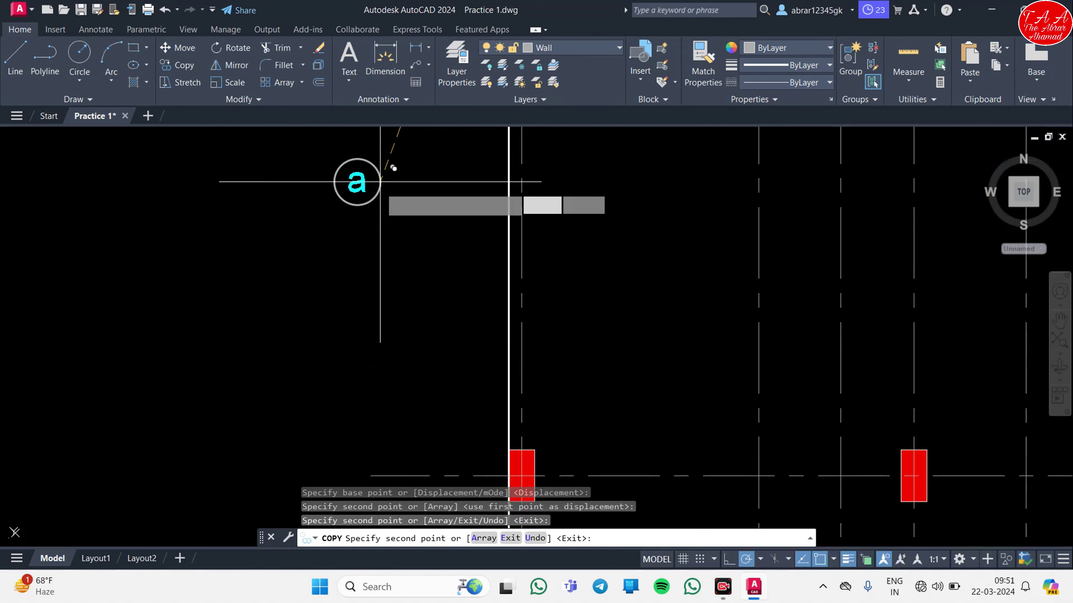
middle_click_drag(336, 390, 376, 306)
left_click(372, 309)
middle_click_drag(393, 404, 395, 388)
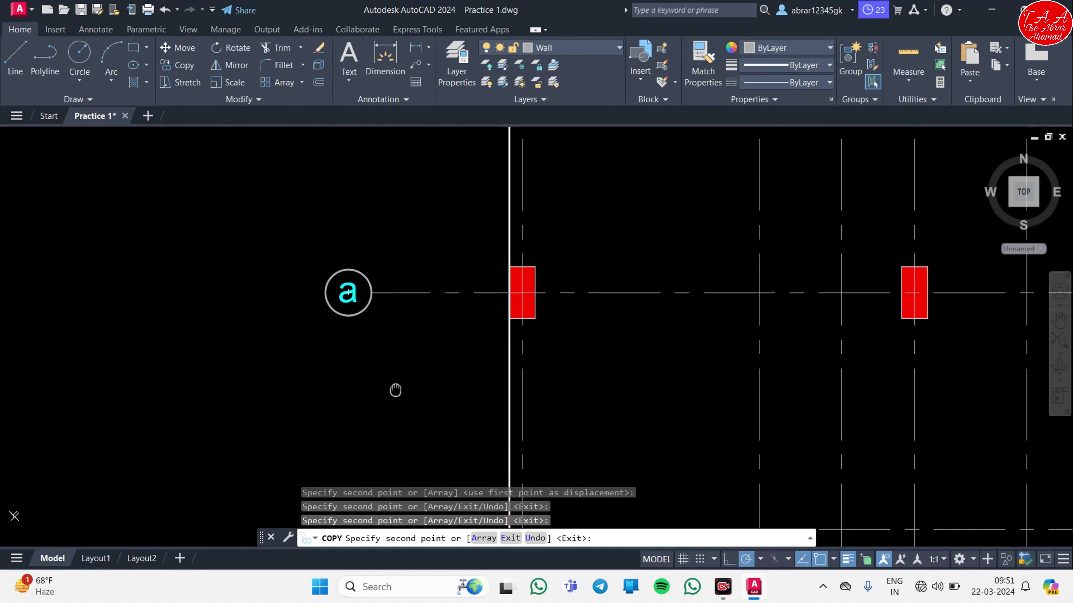
middle_click_drag(379, 159, 371, 247)
left_click(364, 292)
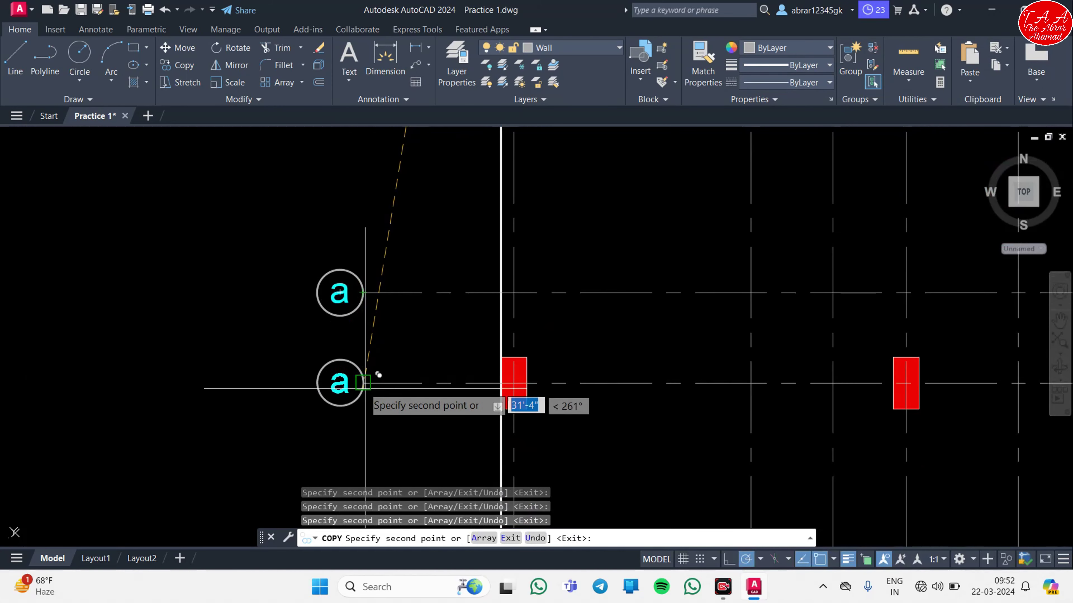
left_click(363, 383)
middle_click_drag(382, 460, 384, 281)
scroll(384, 281, "down", 2)
key("Escape")
scroll(383, 360, "down", 4)
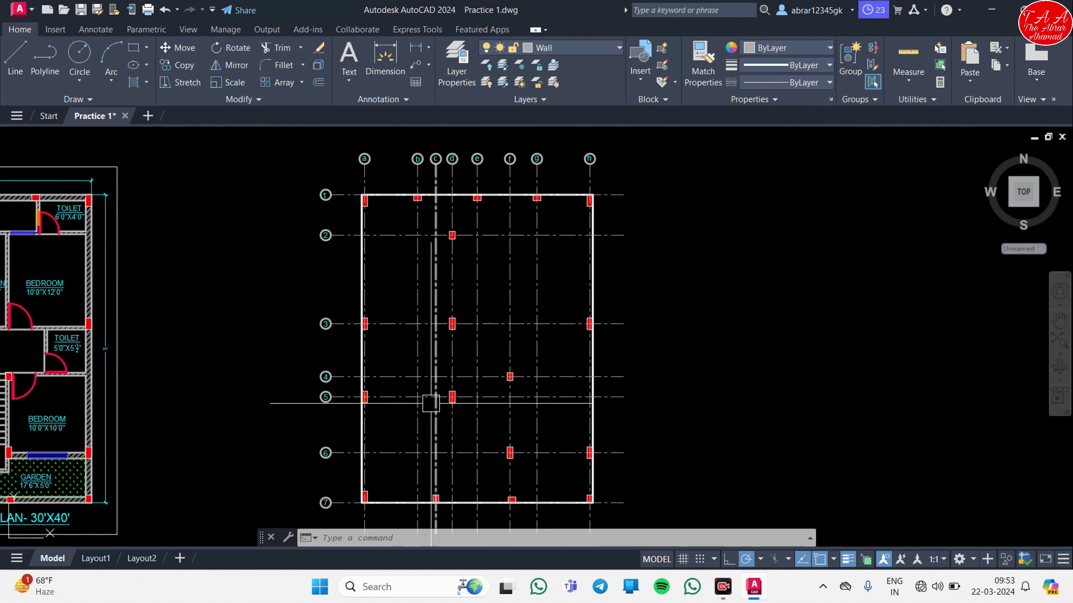
scroll(481, 169, "up", 5)
scroll(485, 325, "down", 3)
middle_click_drag(502, 365, 488, 221)
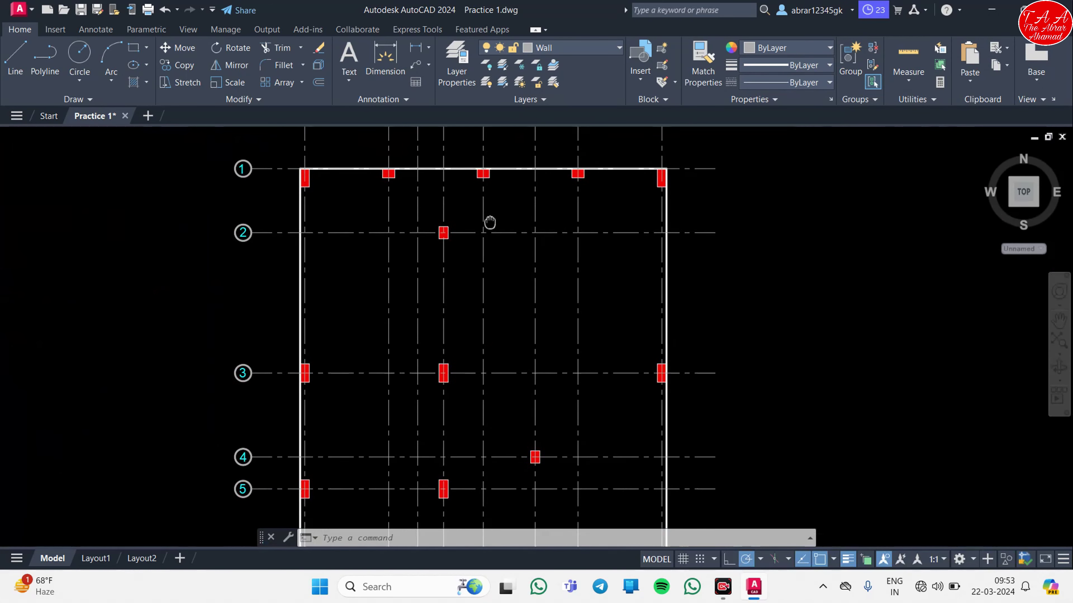
scroll(484, 280, "down", 4)
scroll(510, 258, "up", 1)
scroll(471, 364, "up", 3)
scroll(472, 364, "down", 3)
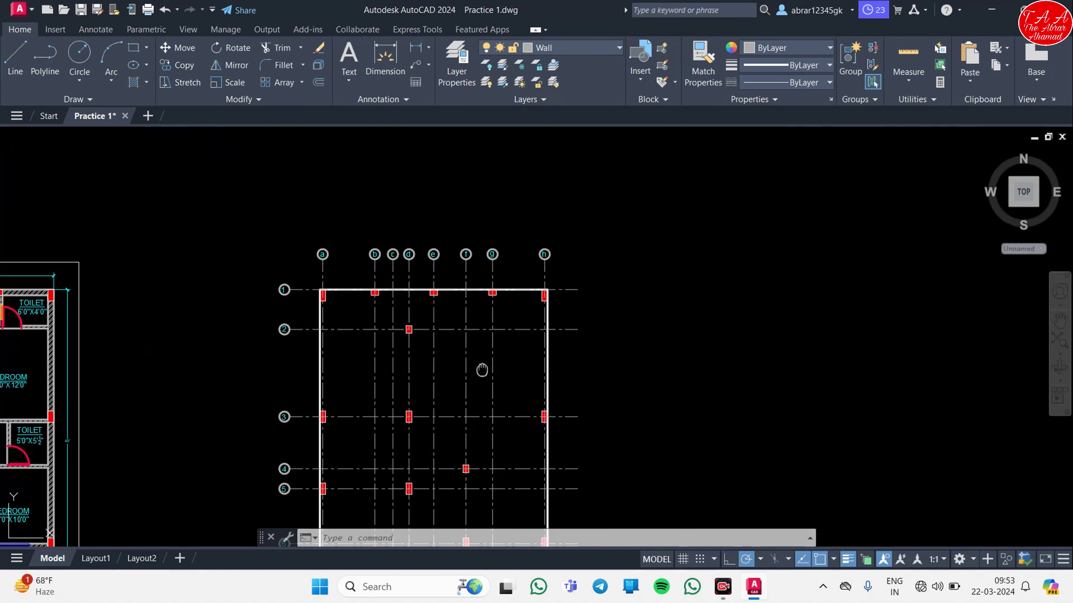
middle_click_drag(483, 367, 486, 264)
middle_click_drag(480, 348, 508, 384)
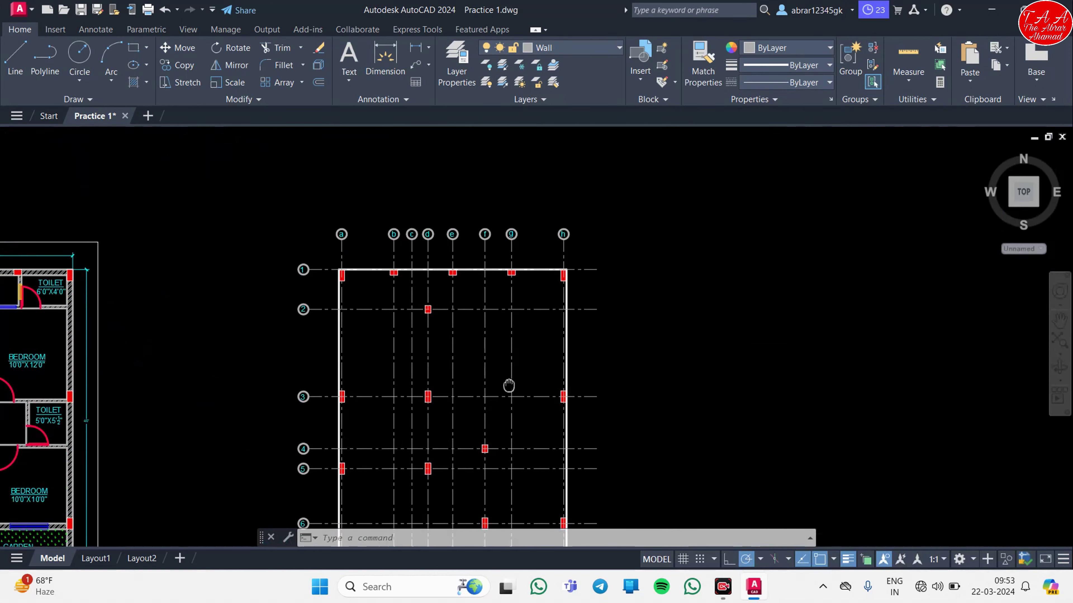
mouse_move(520, 510)
middle_mouse_down()
mouse_move(455, 376)
mouse_move(471, 476)
middle_mouse_up()
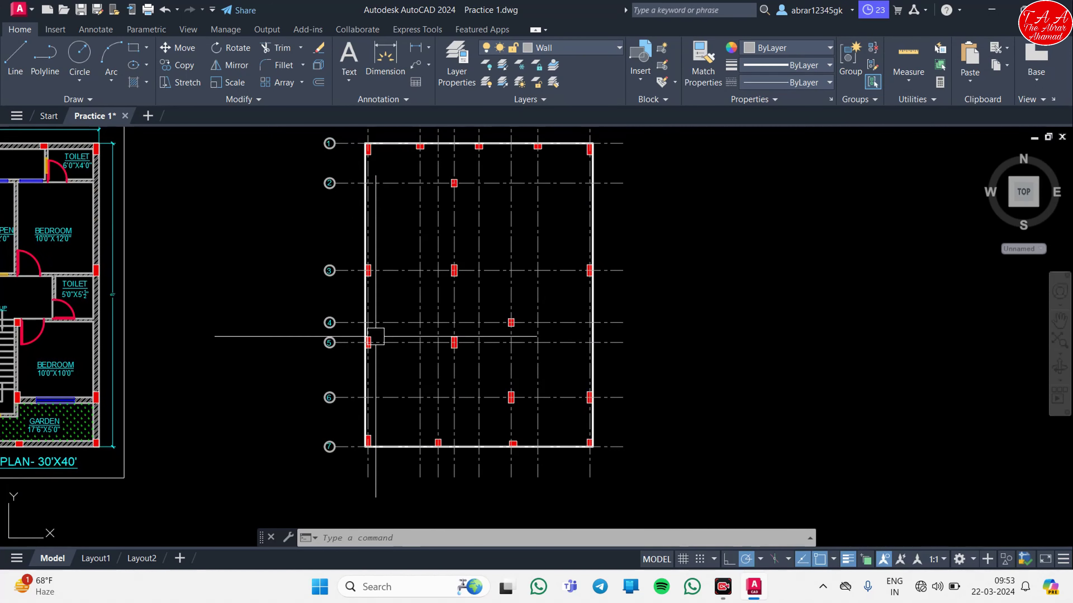
middle_click_drag(479, 248, 490, 421)
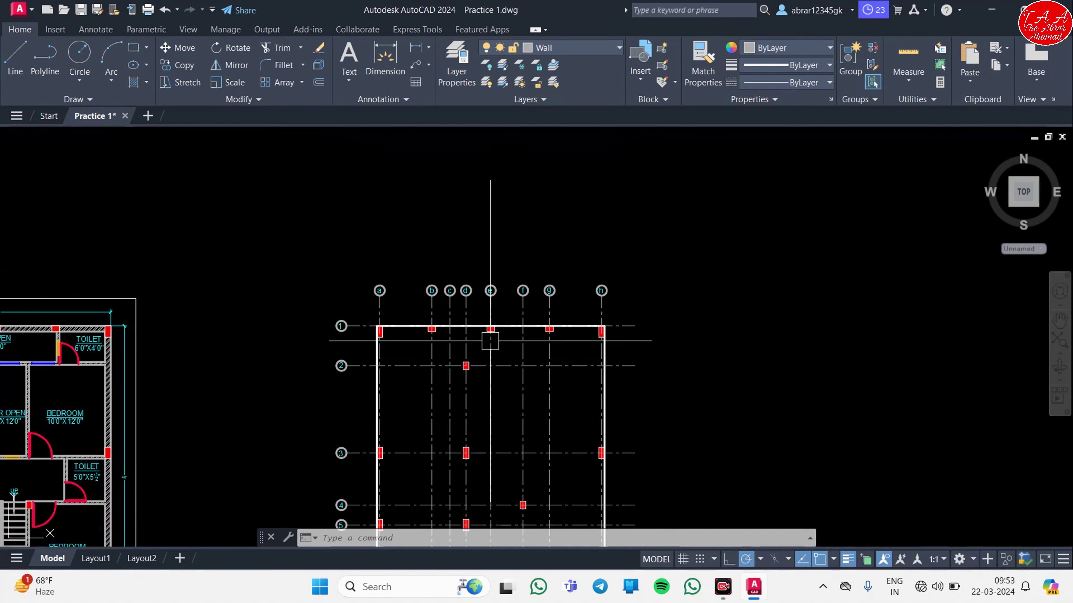
Window-select bubbles a–h and begin copying them from bubble h, then cancel.
middle_click_drag(568, 326, 573, 299)
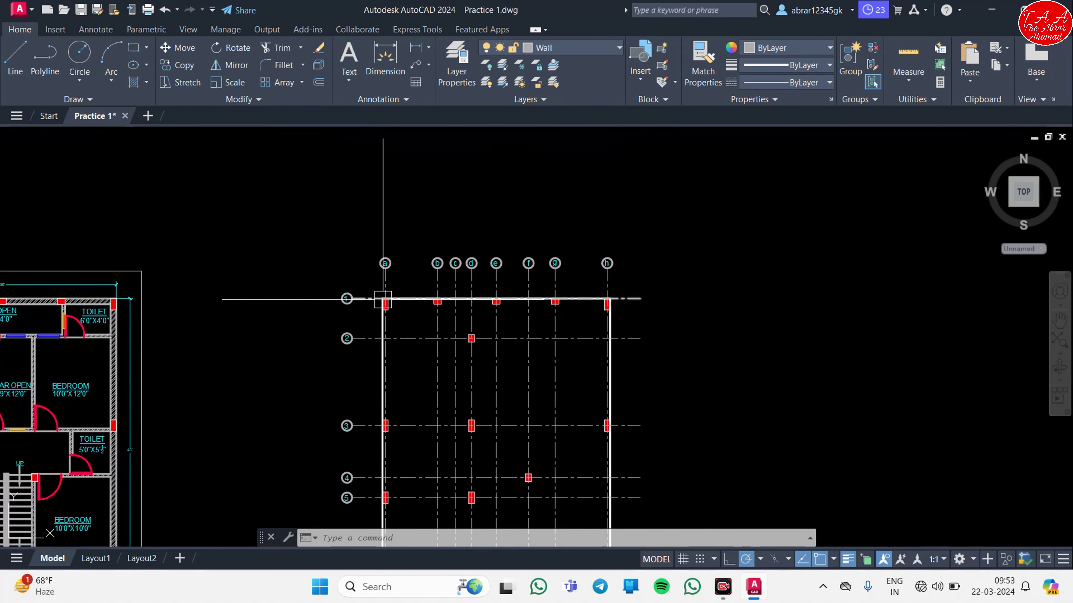
middle_click_drag(395, 263, 379, 297)
scroll(378, 298, "up", 4)
left_click(311, 264)
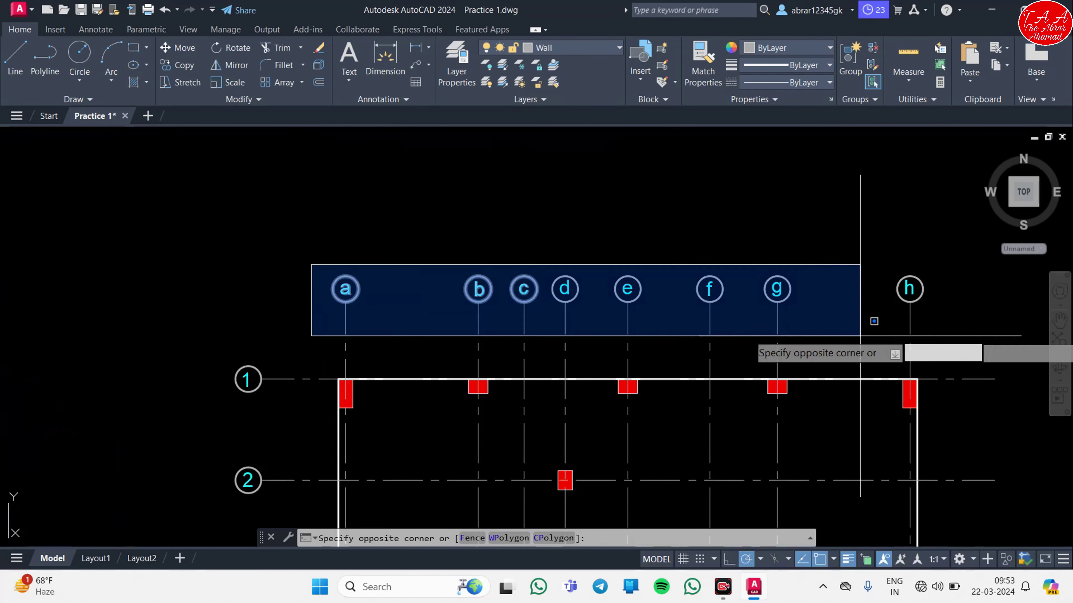
left_click(934, 317)
type("co")
key("Return")
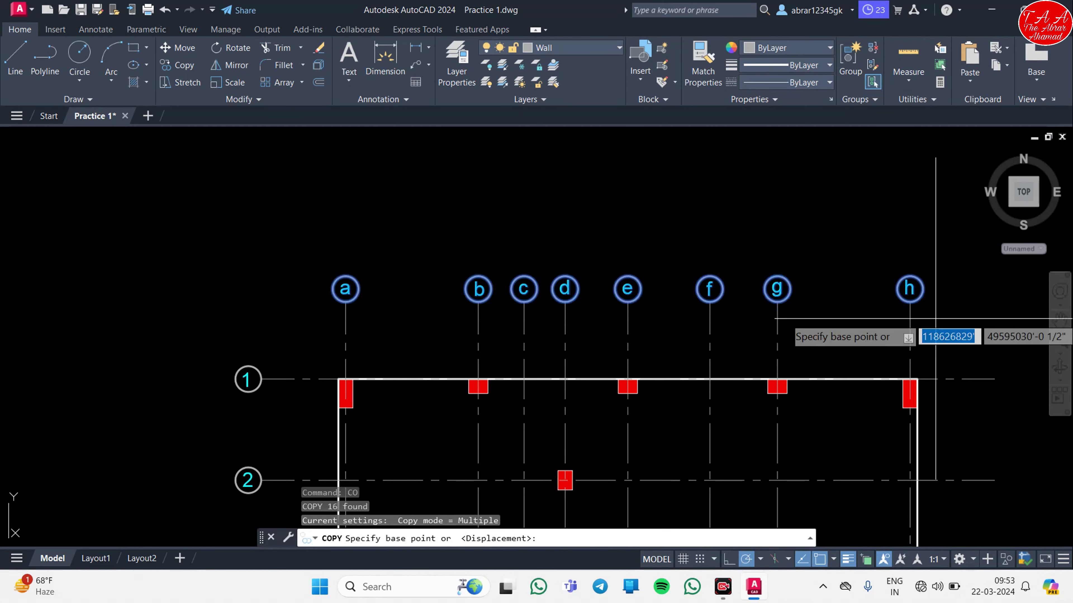
scroll(914, 289, "up", 5)
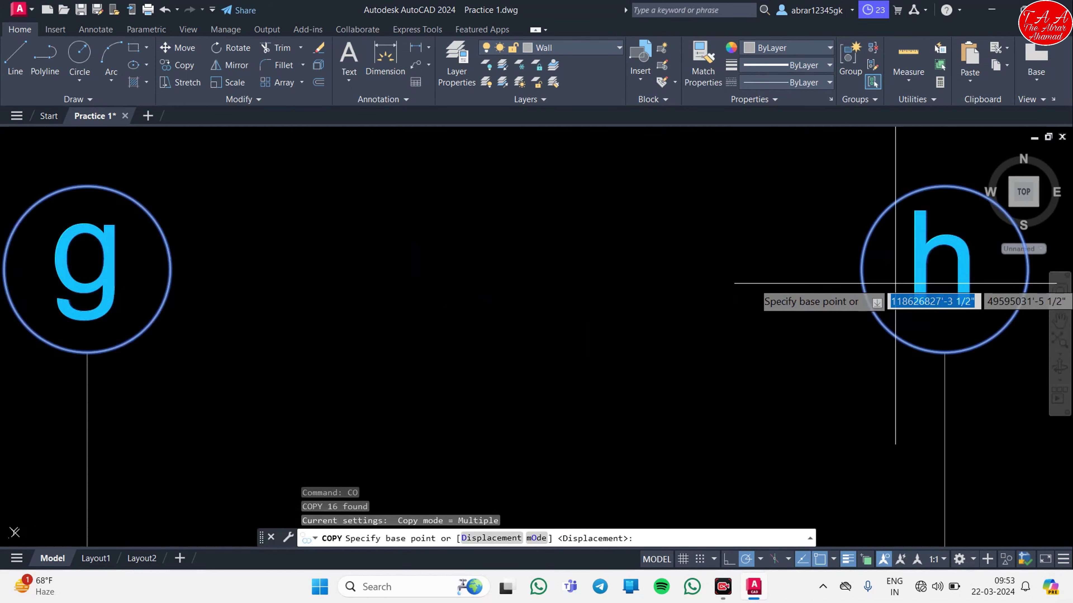
left_click(945, 354)
scroll(841, 296, "down", 6)
scroll(783, 393, "up", 2)
middle_click_drag(770, 406, 723, 143)
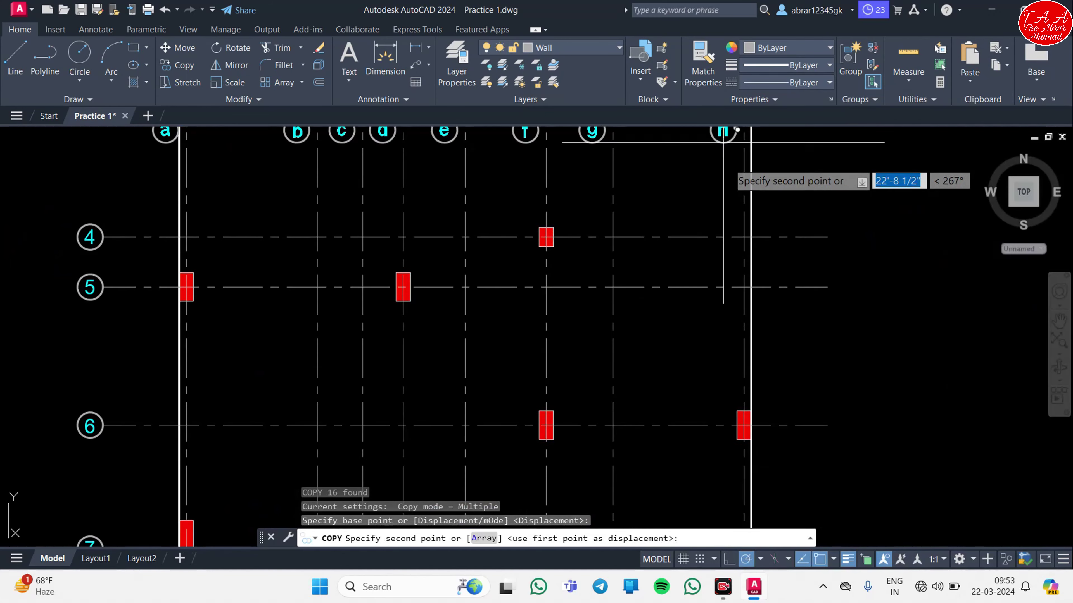
middle_click_drag(737, 498, 736, 306)
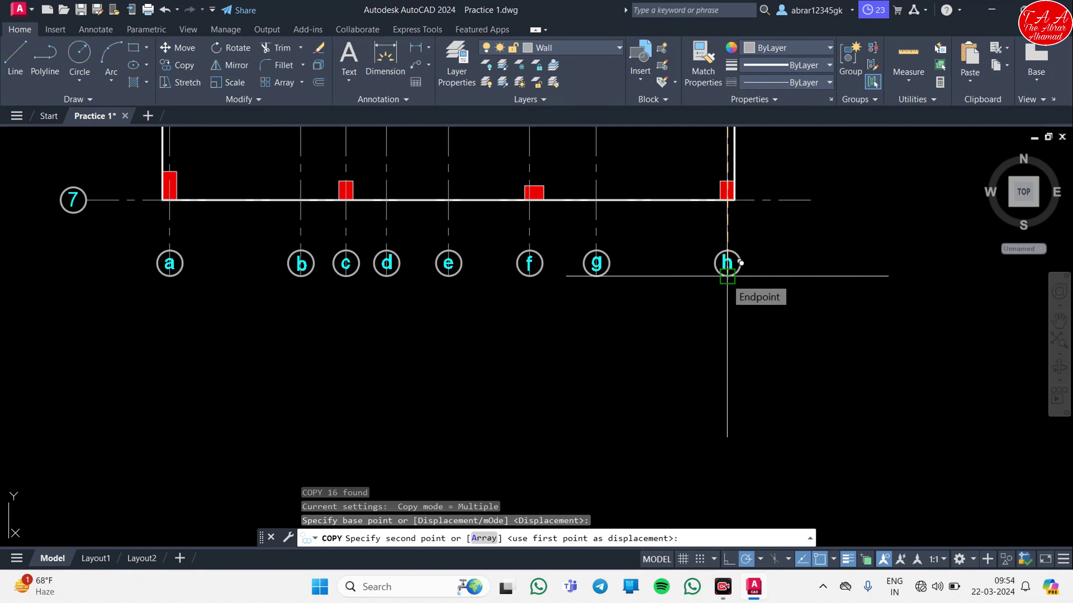
key("Escape")
Reselect bubbles a–h and copy them using the top of bubble h as base point.
scroll(727, 277, "down", 3)
scroll(716, 470, "down", 3)
middle_click_drag(658, 307, 606, 475)
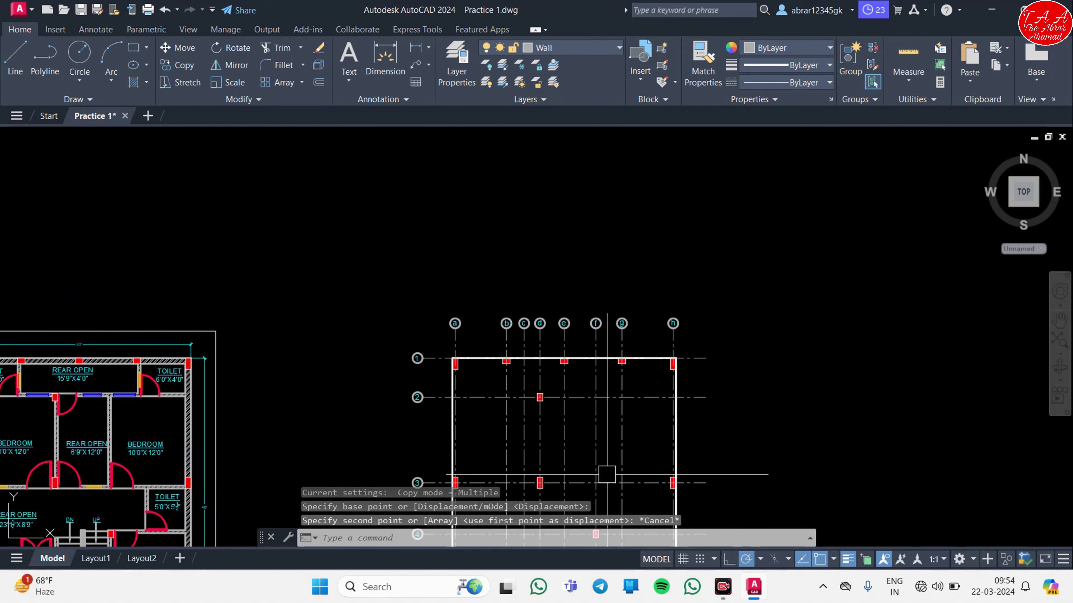
scroll(558, 366, "up", 2)
left_click(359, 270)
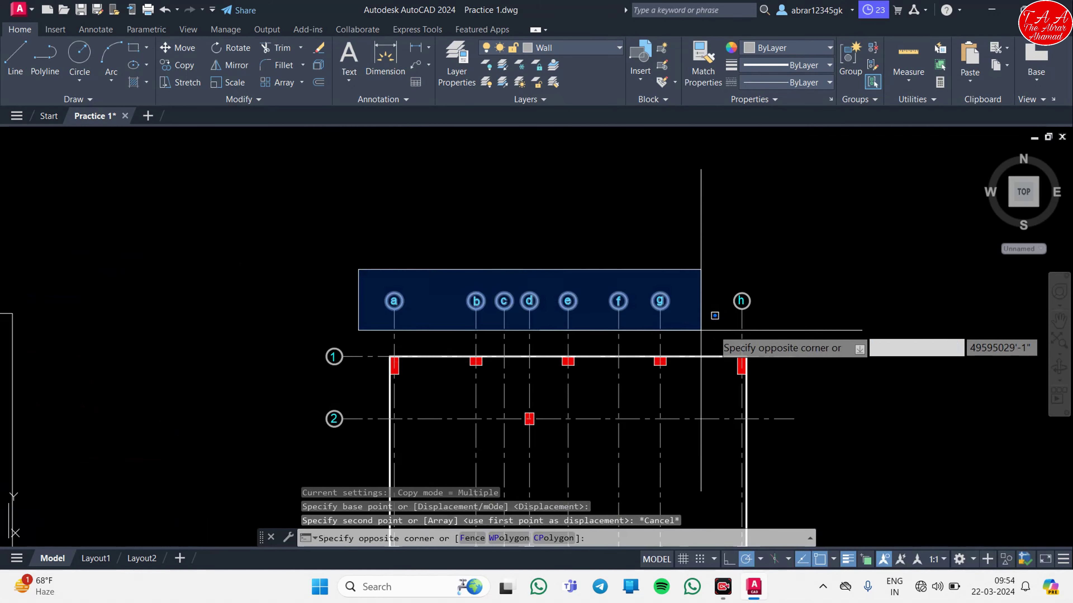
left_click(772, 330)
type("CO")
key("Return")
scroll(771, 329, "up", 3)
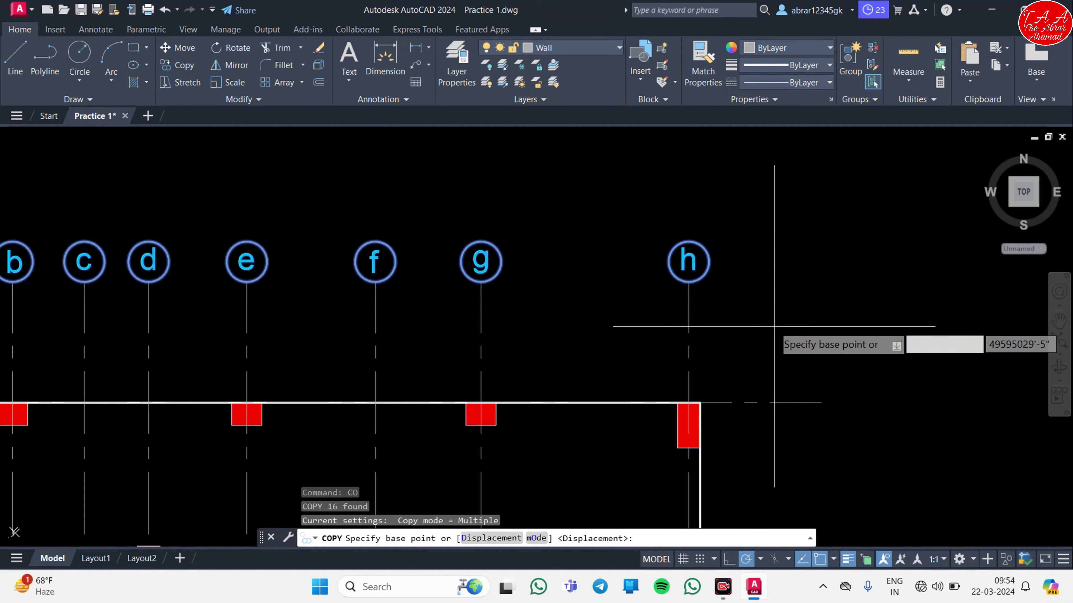
scroll(676, 198, "up", 2)
left_click(636, 190)
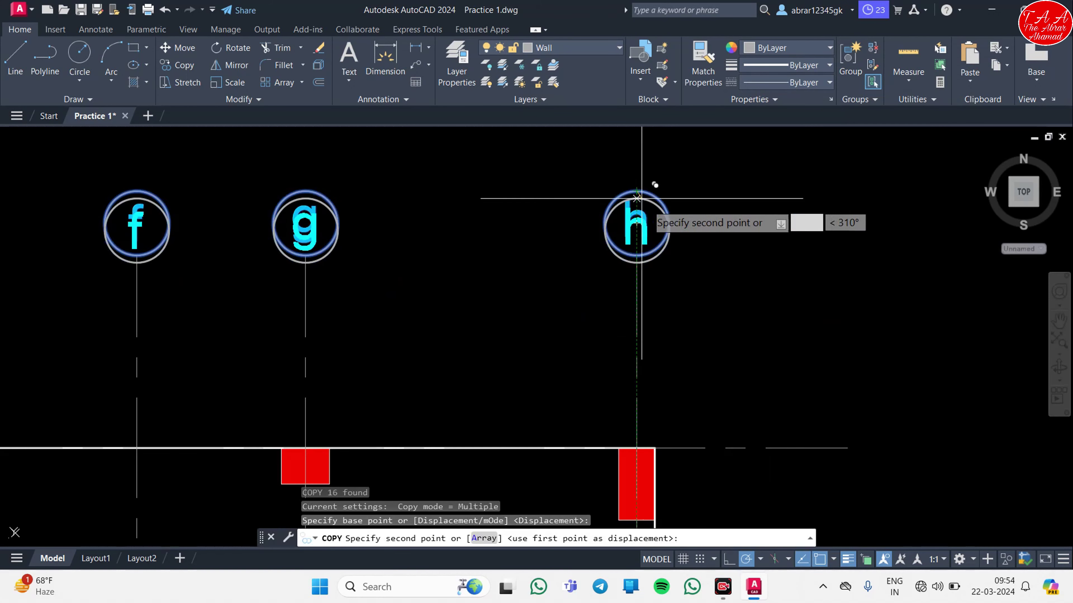
Drop the bubble copies below grid row 7 and end the copy.
scroll(638, 195, "down", 5)
middle_click_drag(650, 436, 628, 98)
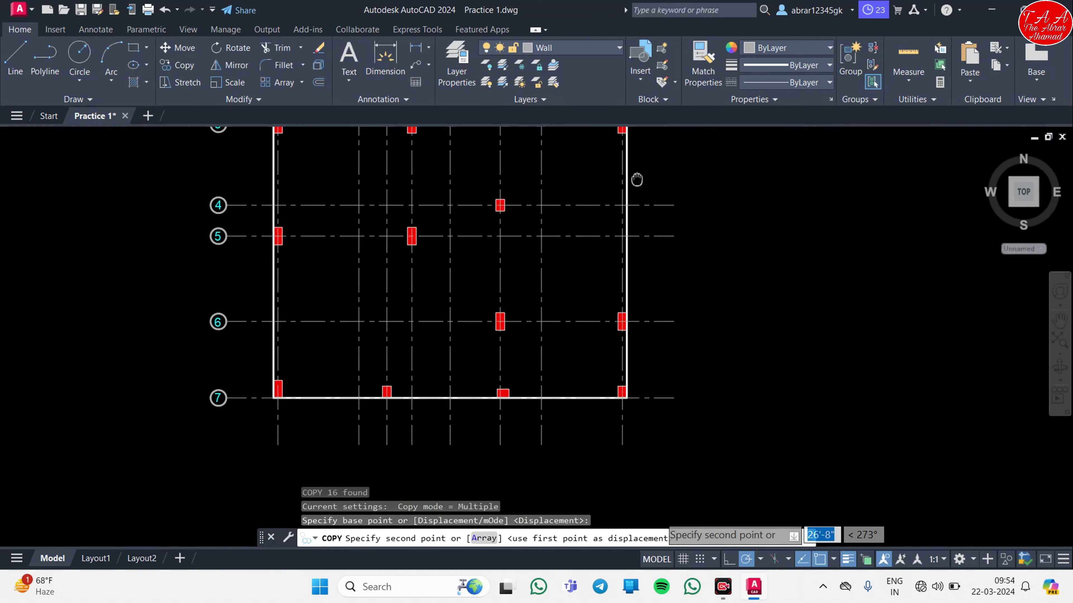
left_click(622, 444)
mouse_move(658, 455)
middle_mouse_down()
mouse_move(675, 359)
mouse_move(666, 348)
middle_mouse_up()
scroll(665, 383, "up", 6)
key("Escape")
scroll(668, 347, "down", 6)
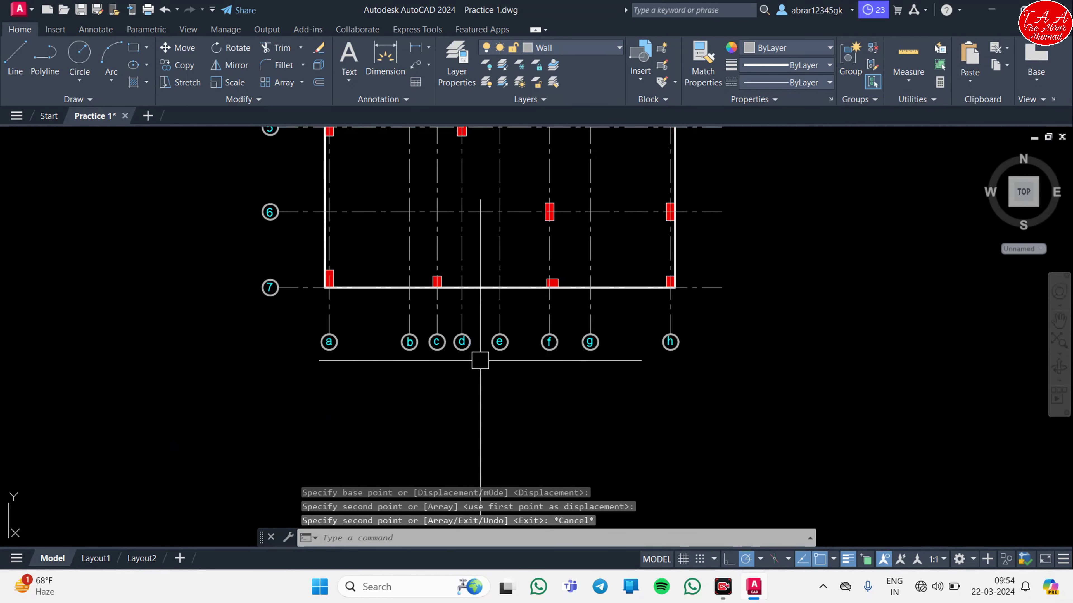
middle_click_drag(440, 335, 482, 444)
scroll(421, 233, "down", 3)
Window-select the numbered row bubbles on the left for mirroring with MI.
middle_click_drag(422, 233, 472, 211)
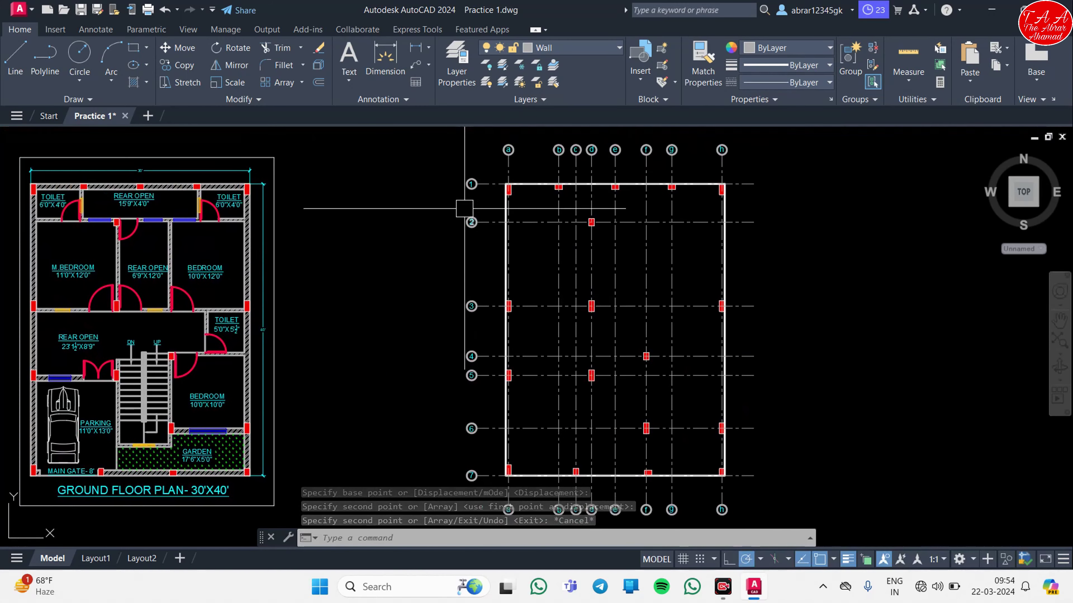
left_click(451, 167)
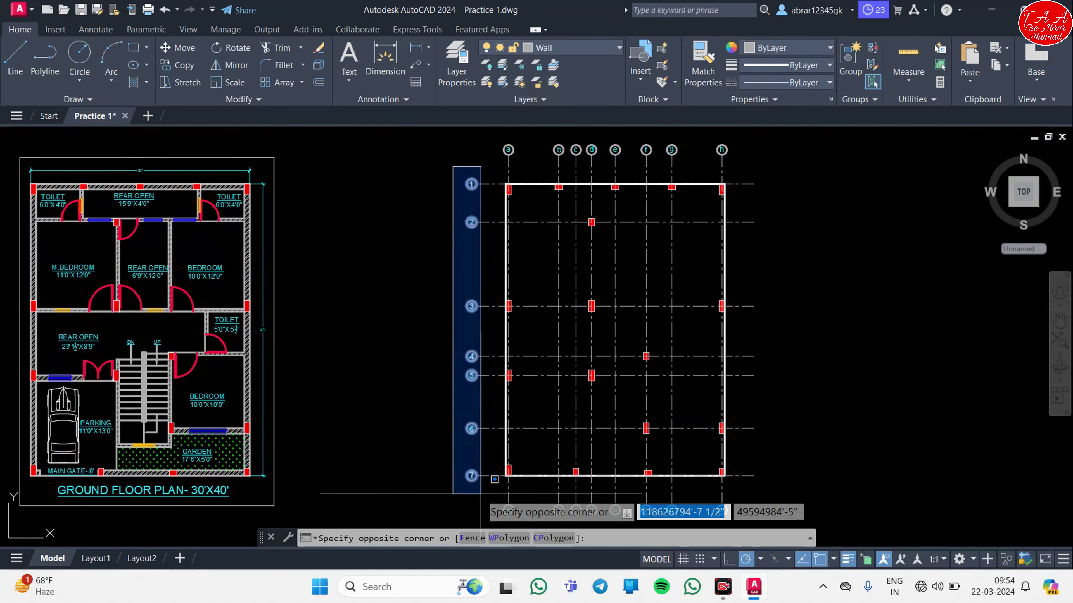
left_click(490, 501)
type("mi")
key("Return")
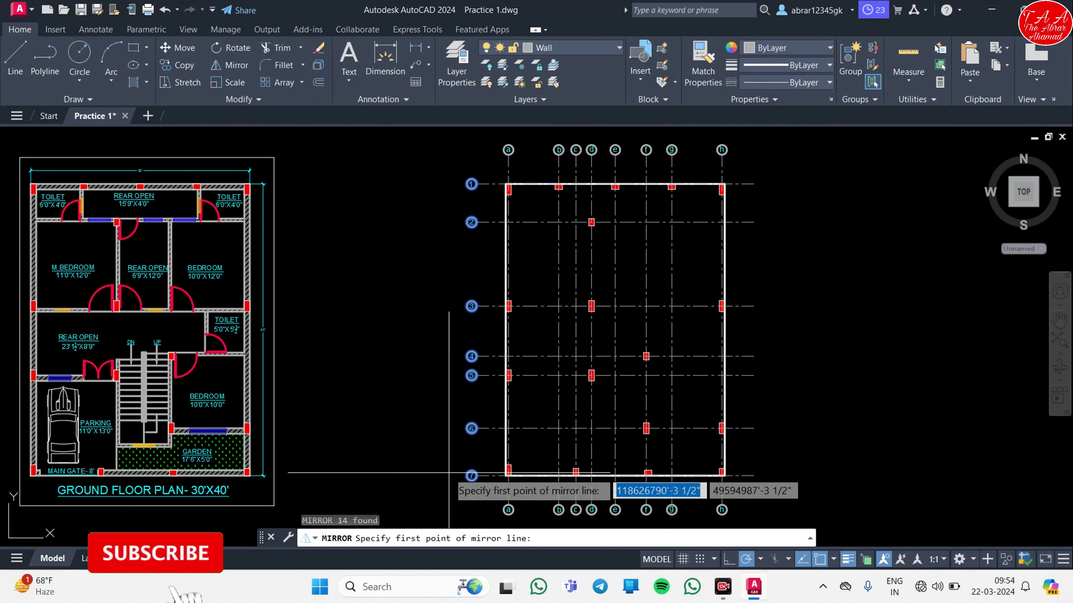
scroll(557, 300, "up", 1)
scroll(557, 300, "up", 3)
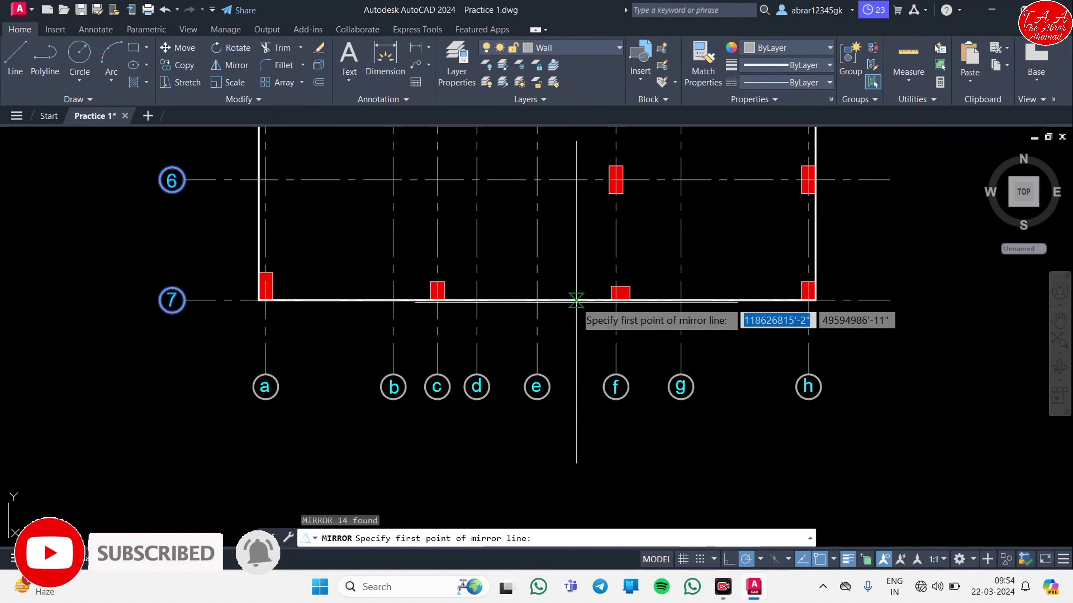
Mirror them about column e's vertical grid line, keeping the originals.
left_click(536, 300)
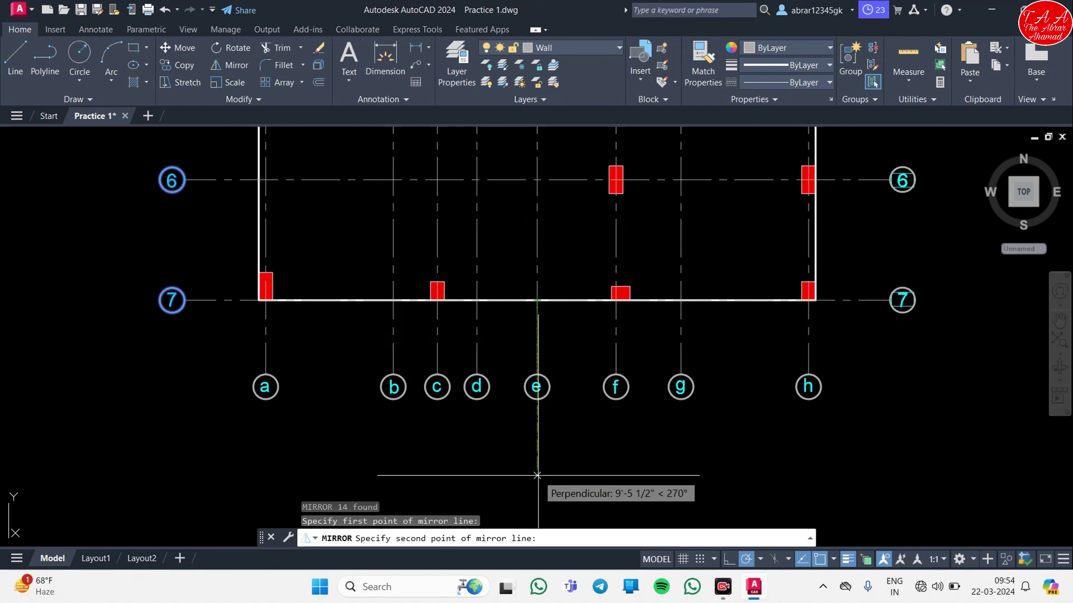
left_click(537, 475)
type("n")
key("Return")
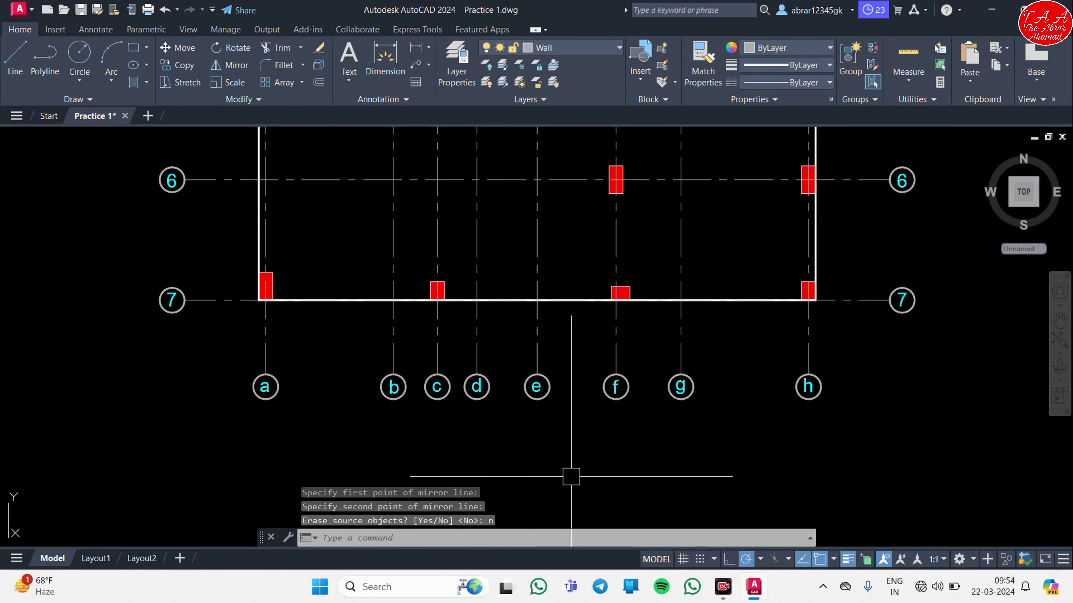
scroll(642, 299, "down", 3)
middle_click_drag(641, 300, 692, 392)
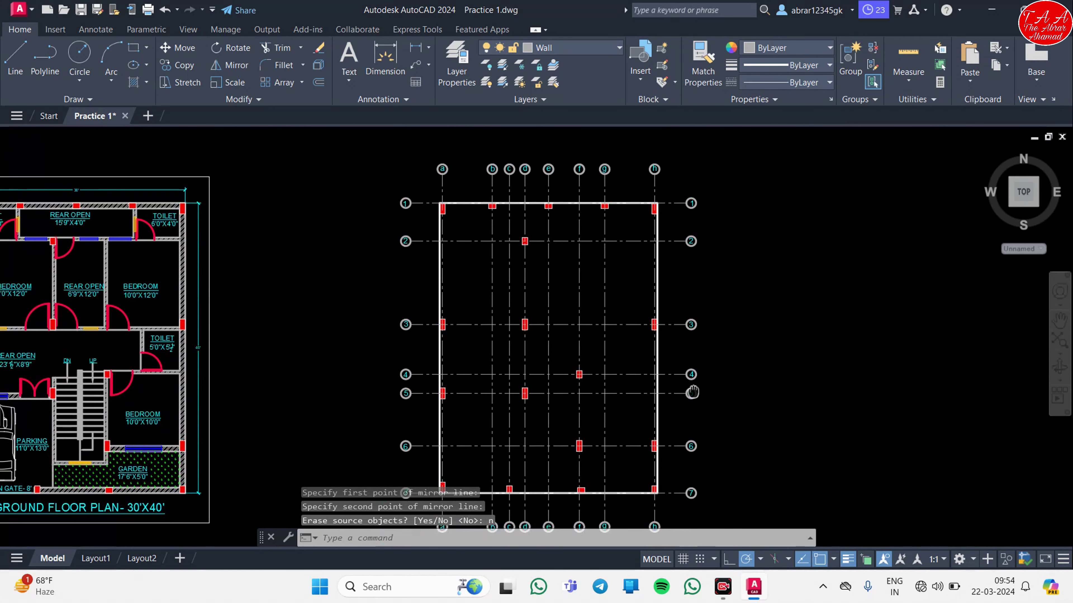
scroll(707, 184, "up", 5)
scroll(694, 233, "up", 5)
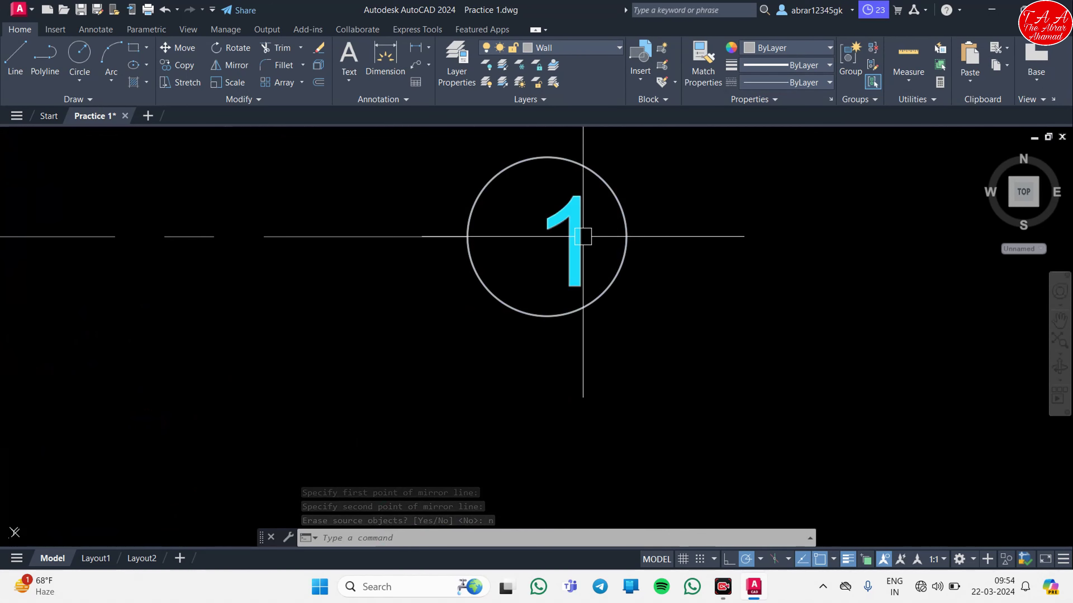
Nudge bubble 1 slightly left into its final position.
left_click(583, 236)
scroll(599, 292, "down", 3)
type("m")
key("Return")
left_click(753, 349)
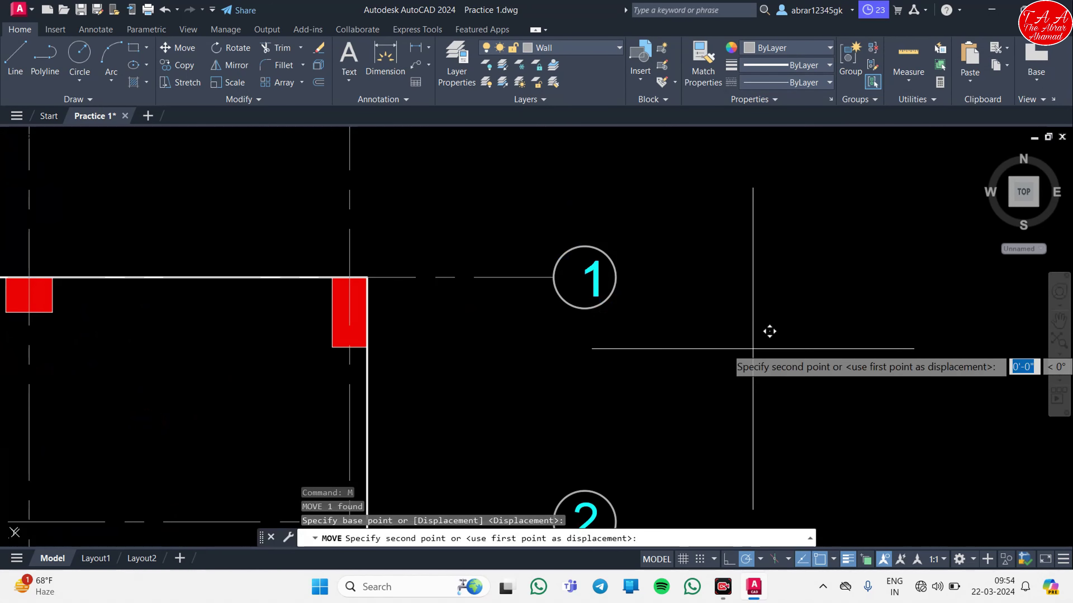
left_click(747, 349)
scroll(723, 312, "down", 5)
Pan and zoom to frame the whole column grid and its bubbles.
scroll(666, 372, "down", 3)
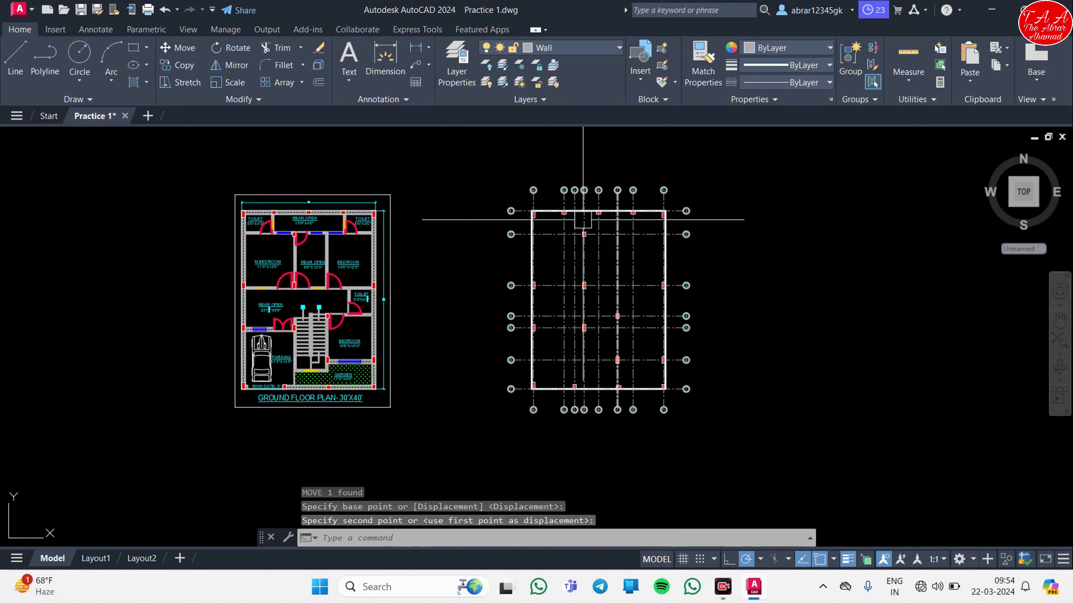
scroll(583, 220, "up", 8)
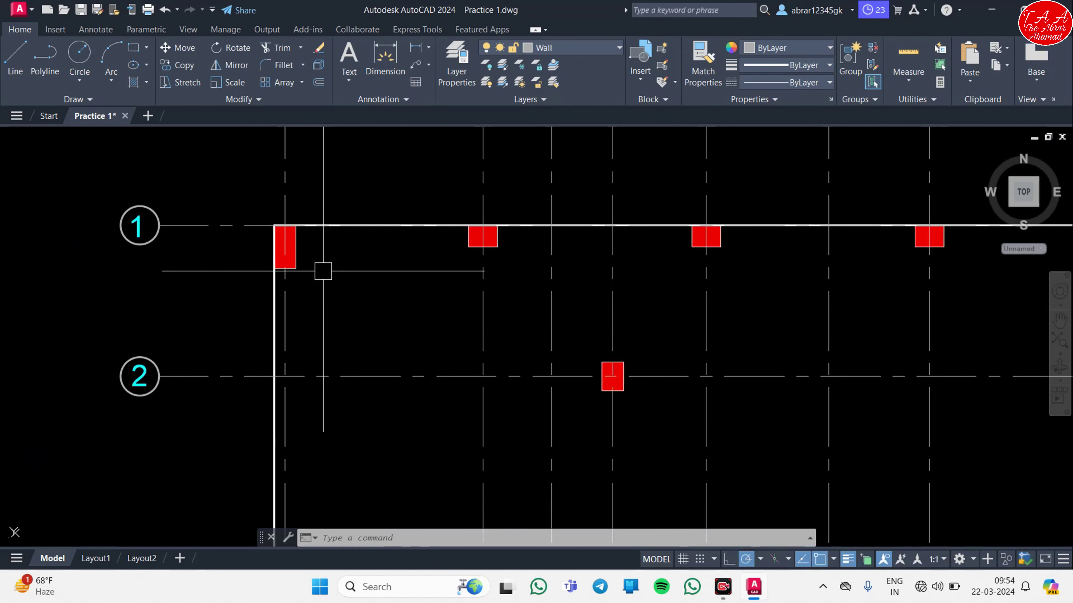
scroll(322, 270, "down", 2)
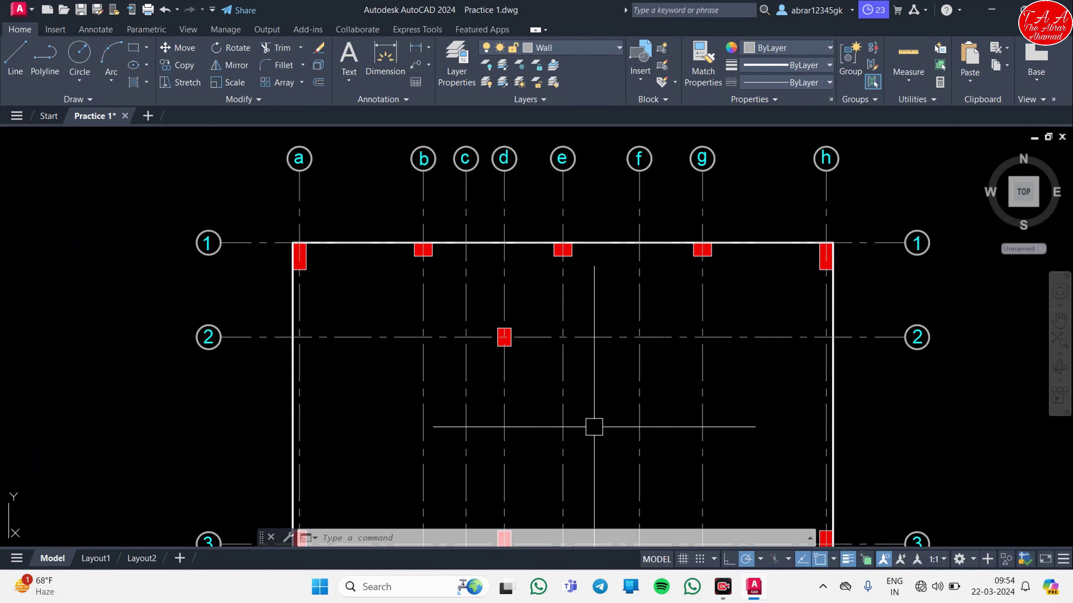
middle_click_drag(468, 326, 473, 409)
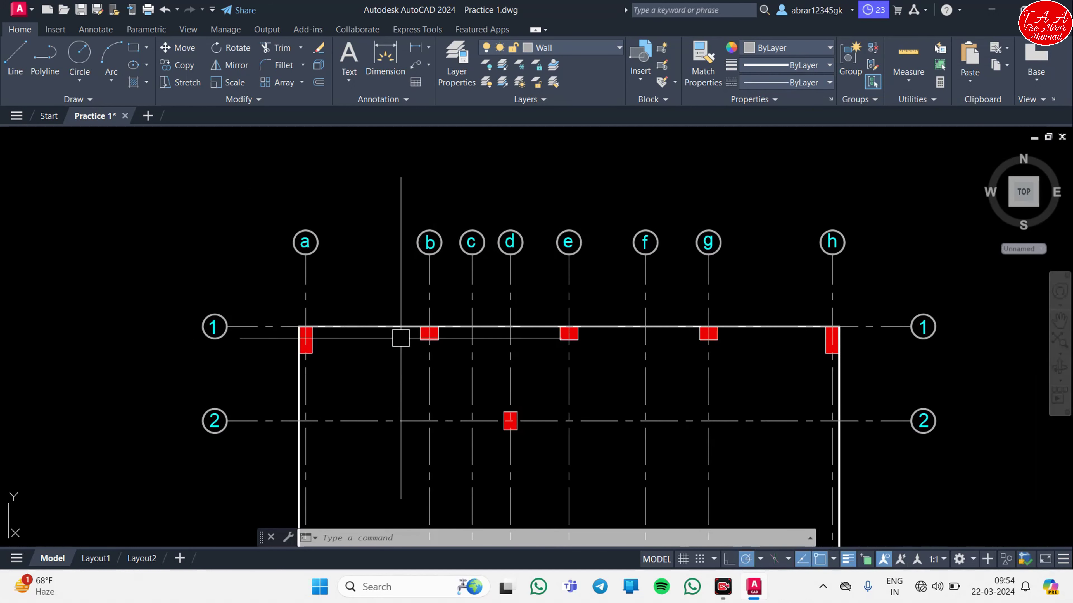
scroll(350, 329, "up", 3)
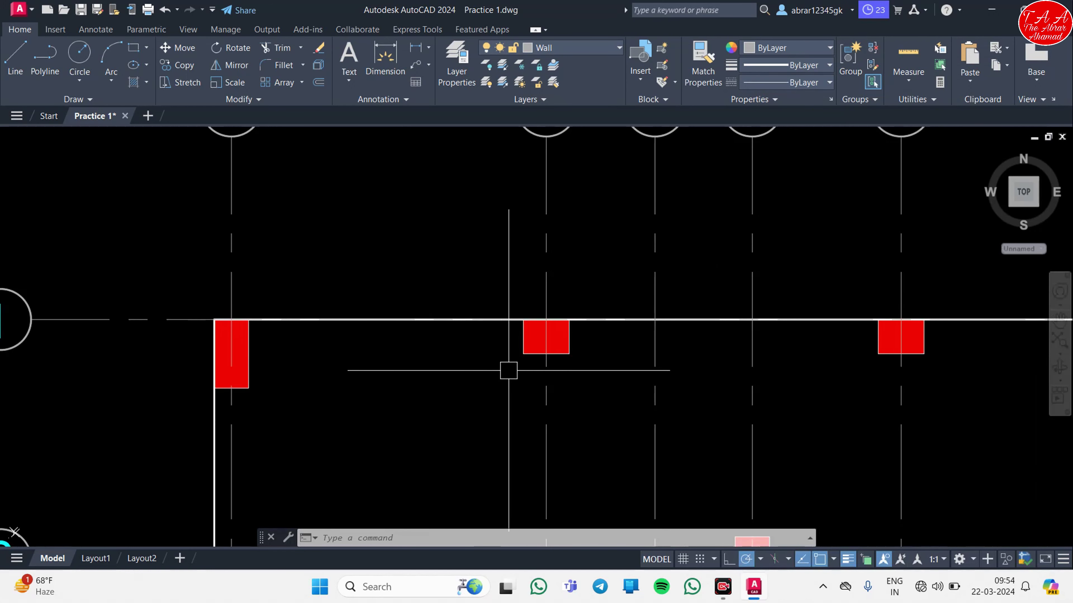
middle_click_drag(597, 381, 474, 348)
scroll(475, 348, "down", 3)
scroll(344, 330, "up", 5)
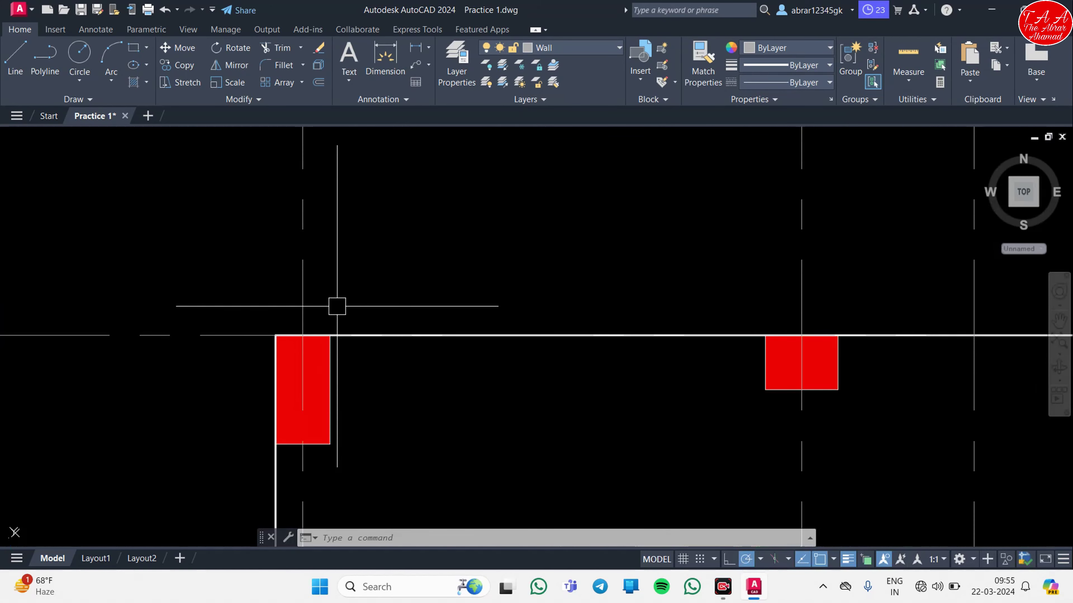
Dimension the a–b column span (6'-10 1/2") with a linear dimension above gridline 1.
key("Escape")
key("Escape")
key("Return")
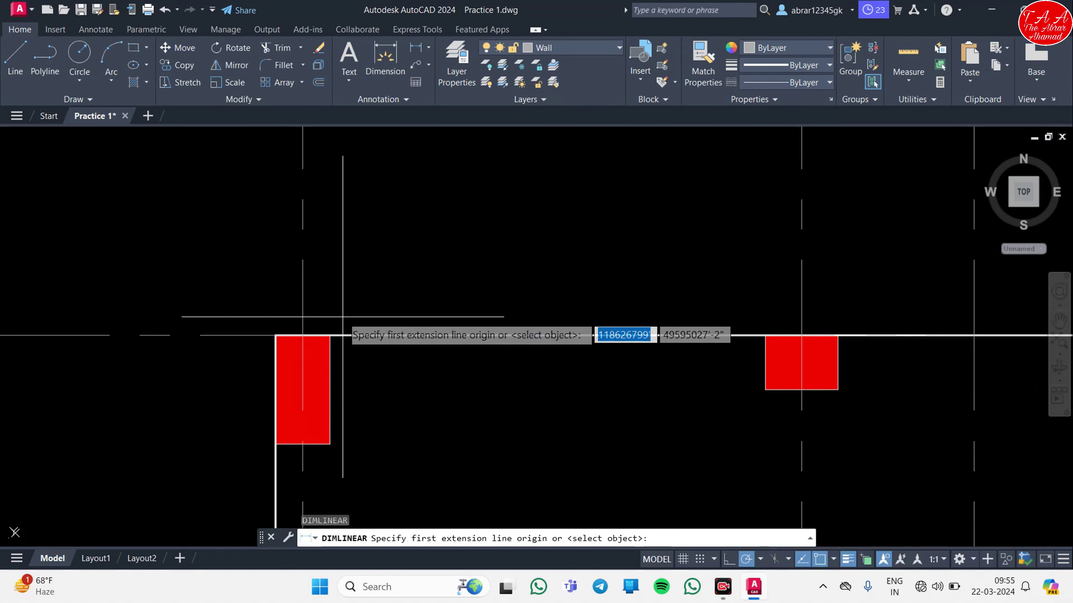
left_click(302, 336)
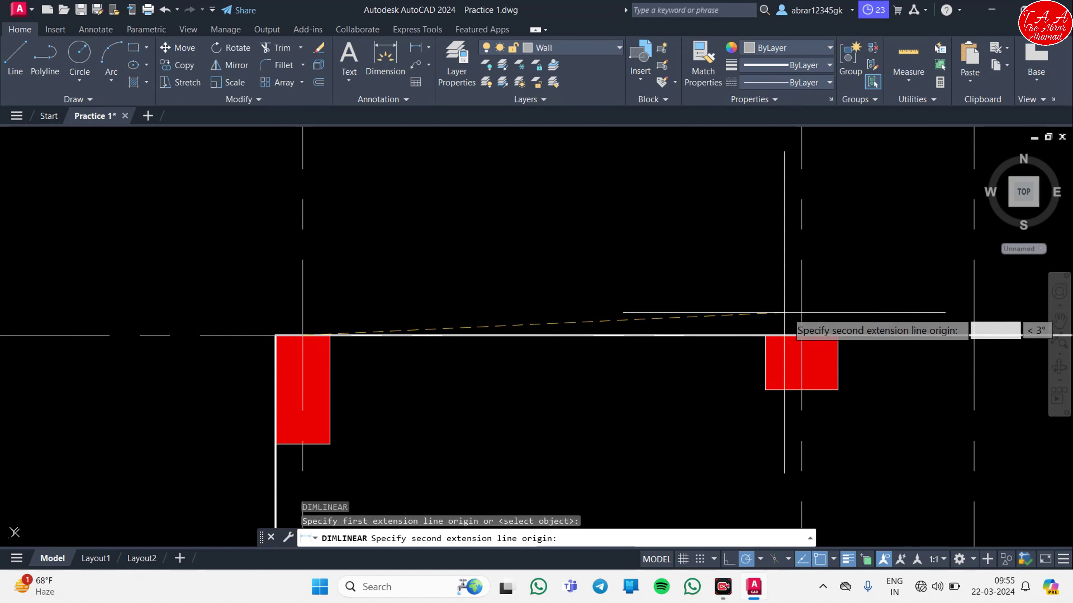
left_click(802, 336)
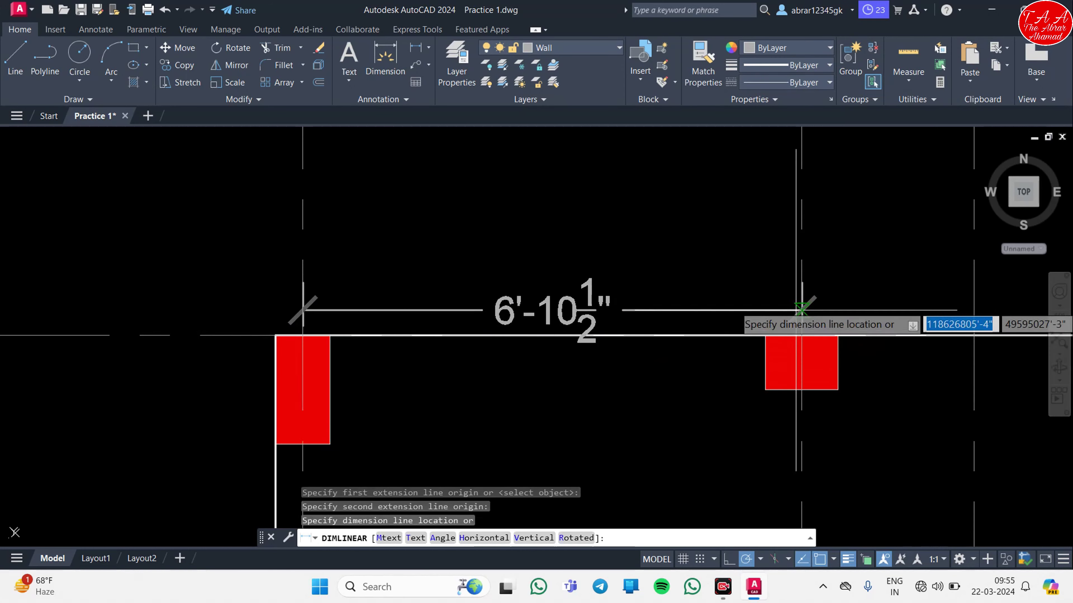
left_click(788, 250)
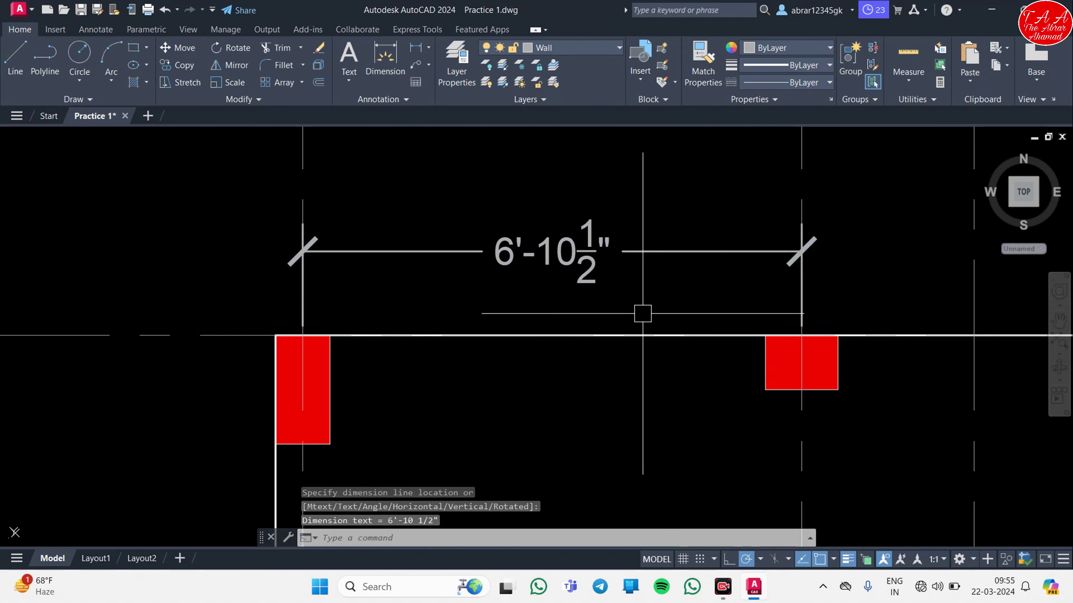
middle_click_drag(643, 313, 399, 316)
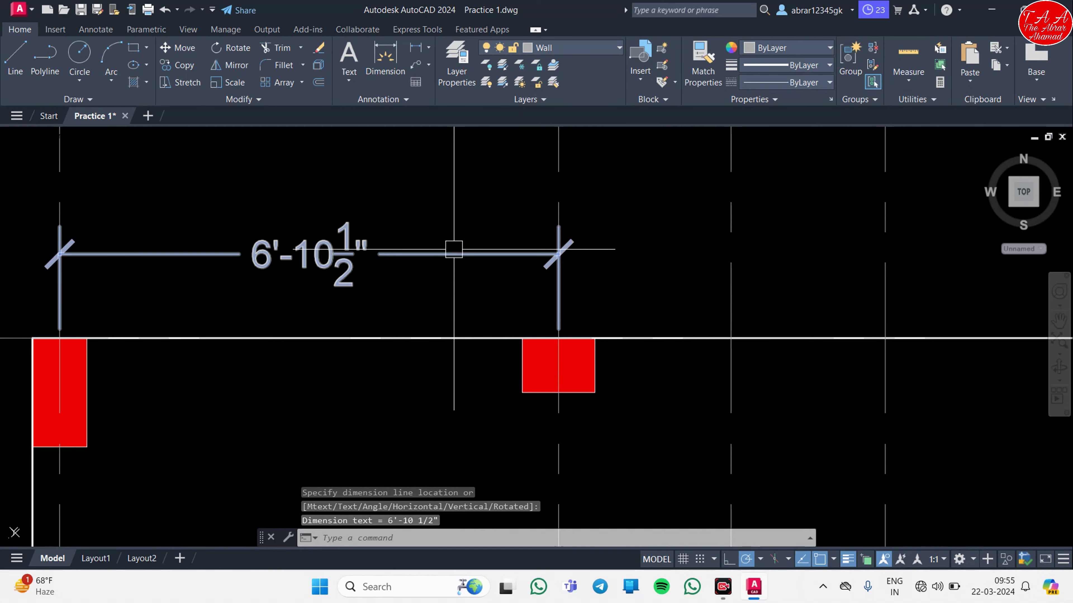
left_click(454, 249)
key("Escape")
scroll(490, 266, "down", 5)
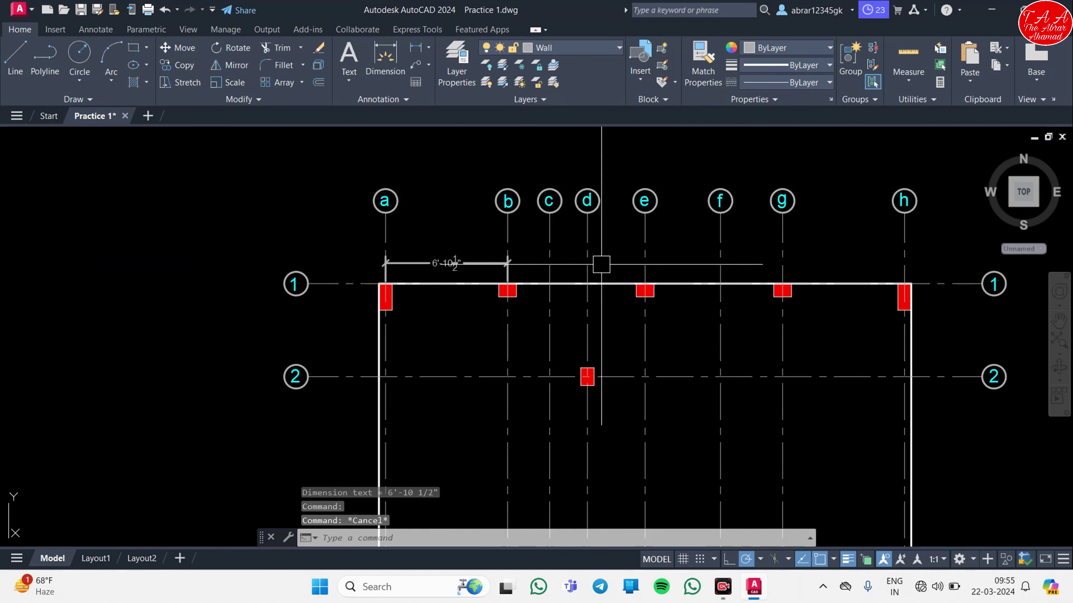
scroll(478, 273, "up", 4)
Continue the chain to grids c–h: 2'-4 1/2", 2'-1 1/2", 3'-3", 4'-3", 3'-6", 6'-10 1/2".
left_click(458, 248)
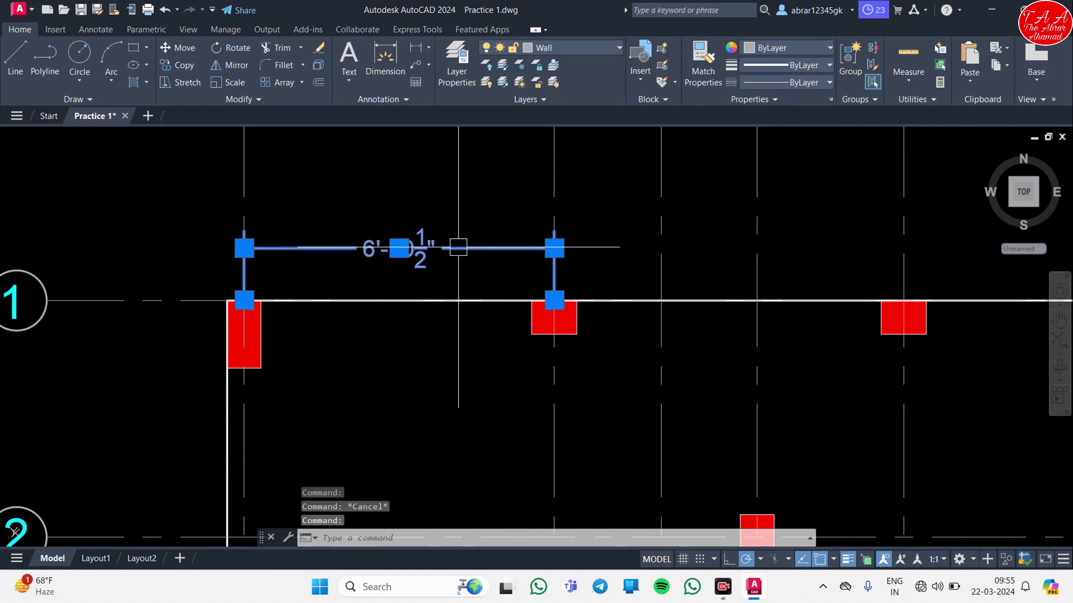
mouse_move(554, 248)
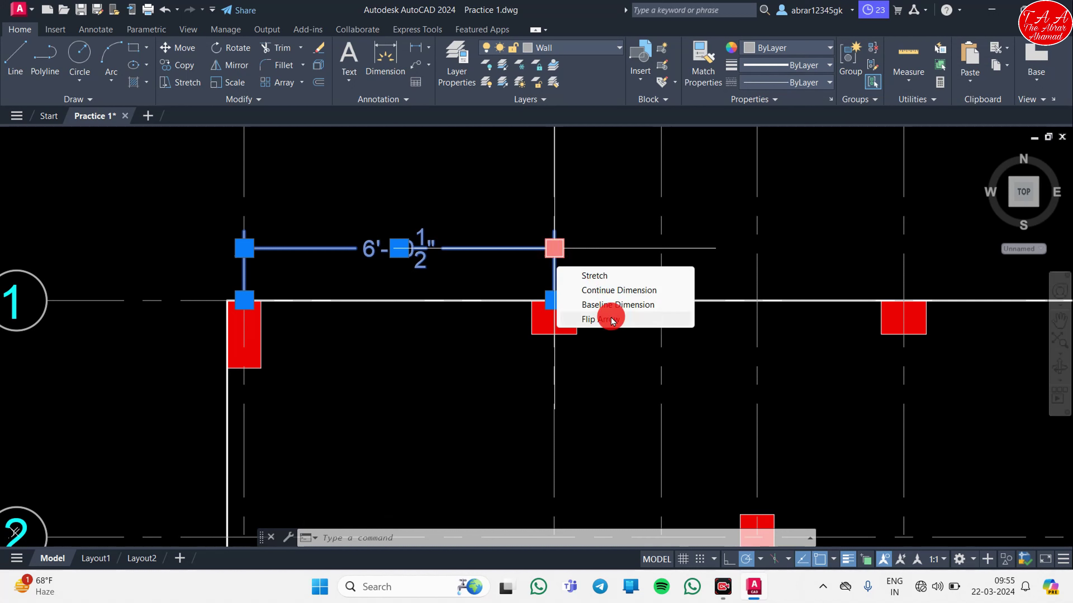
left_click(617, 296)
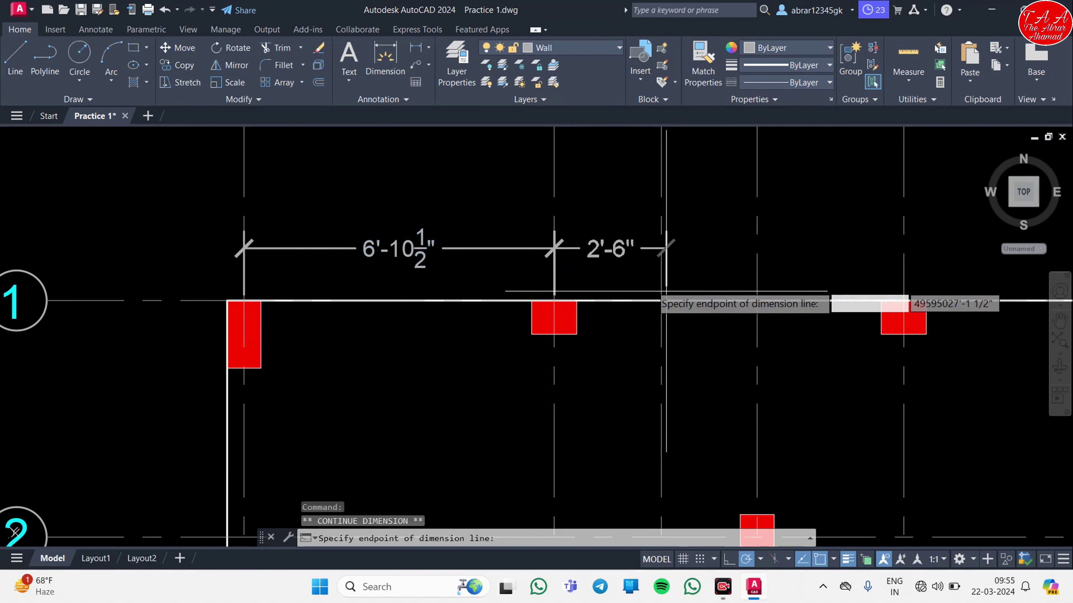
left_click(661, 301)
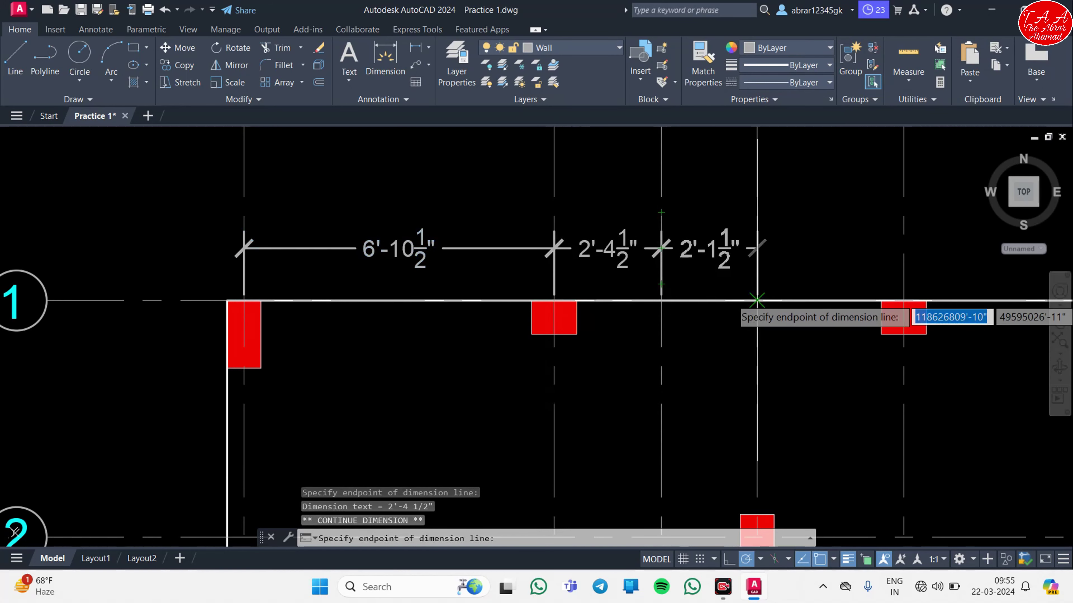
left_click(757, 300)
middle_click_drag(757, 300, 556, 289)
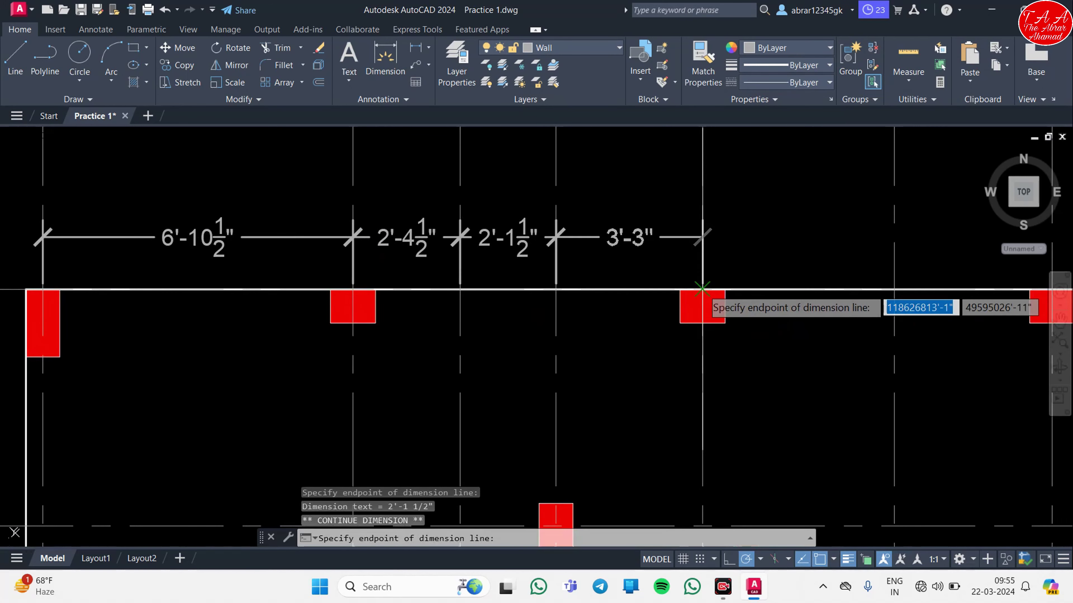
left_click(702, 289)
middle_click_drag(703, 289, 454, 272)
left_click(645, 272)
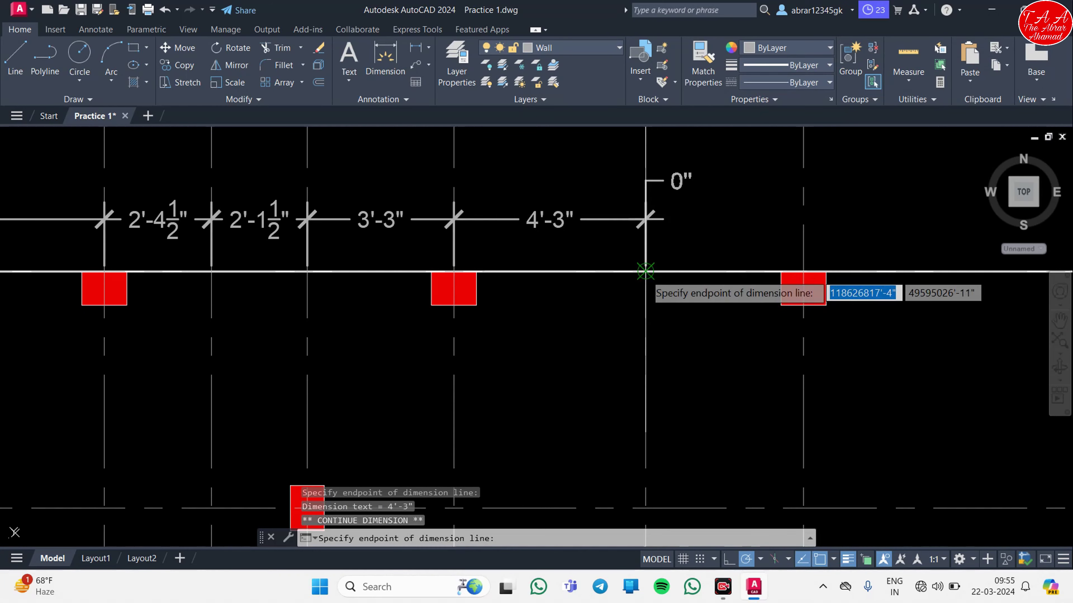
left_click(804, 273)
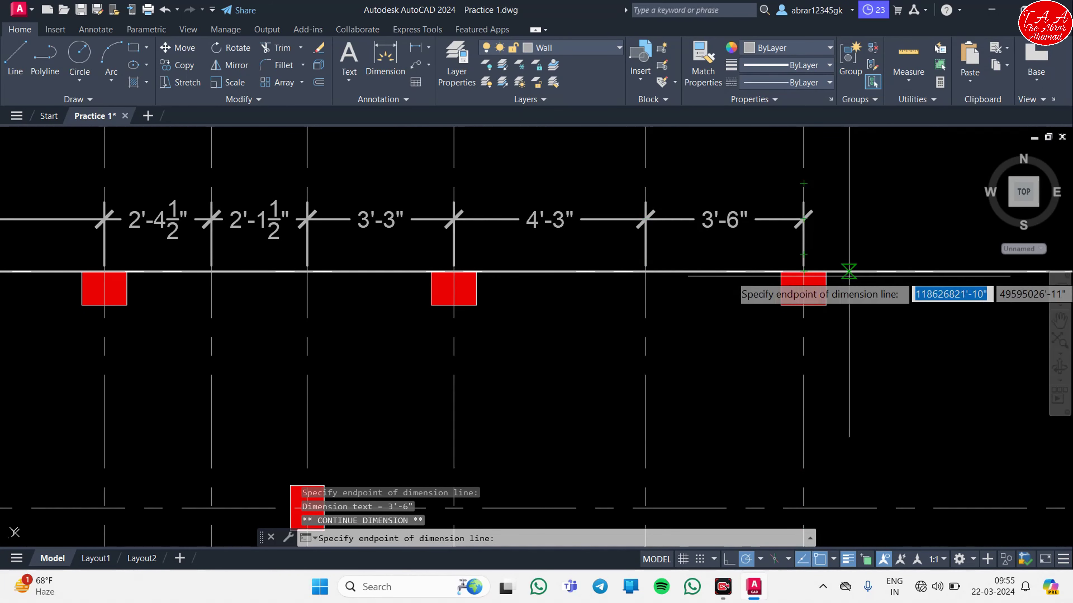
middle_click_drag(850, 271, 473, 278)
left_click(736, 279)
key("Escape")
Zoom around to review the dimension chain and clear the selection.
scroll(761, 280, "up", 5)
scroll(724, 280, "down", 4)
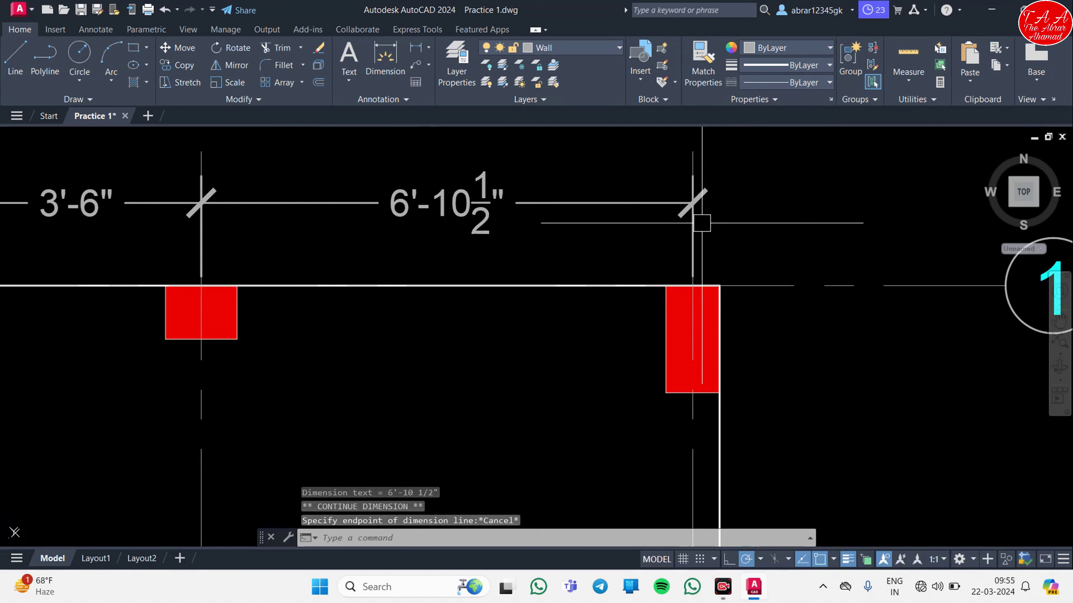
scroll(701, 220, "down", 4)
scroll(474, 302, "down", 2)
scroll(444, 289, "up", 4)
key("Escape")
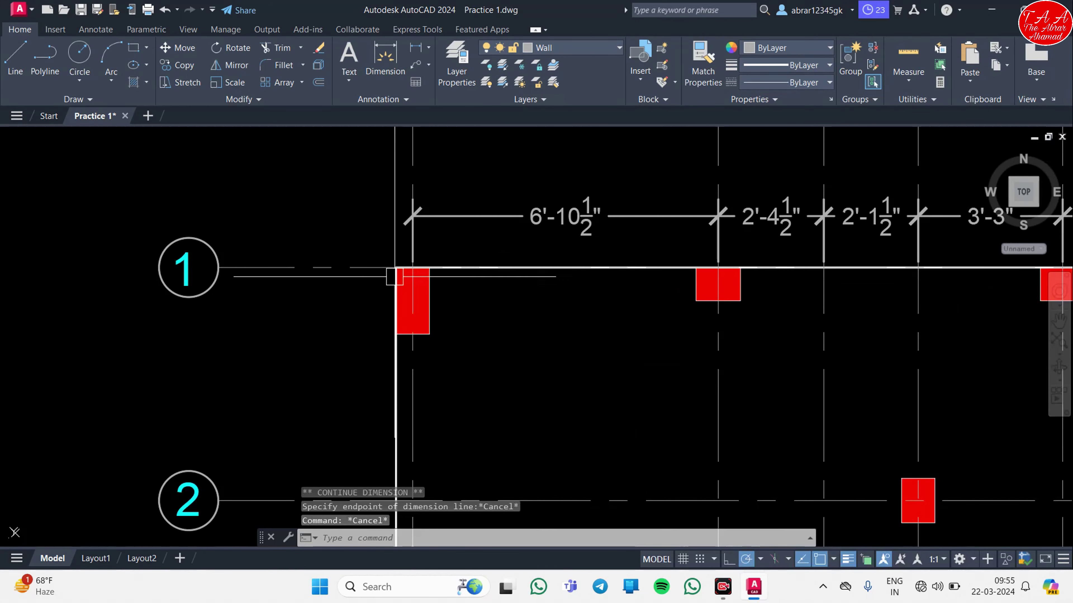
scroll(395, 277, "up", 2)
mouse_move(419, 271)
middle_mouse_down()
mouse_move(472, 430)
mouse_move(479, 354)
middle_mouse_up()
scroll(430, 334, "up", 6)
scroll(474, 307, "down", 3)
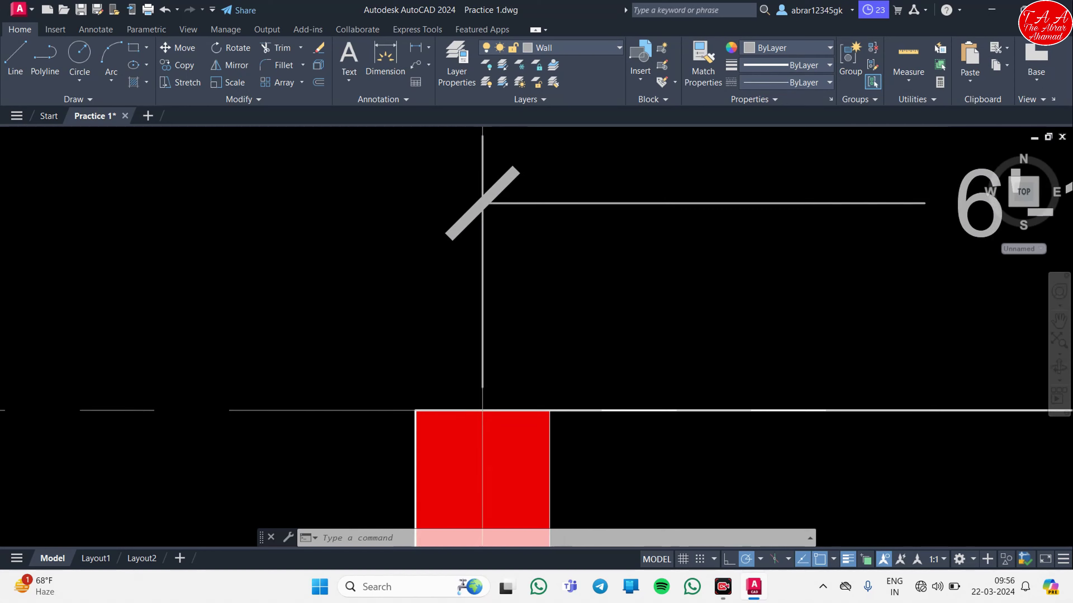
scroll(485, 329, "down", 2)
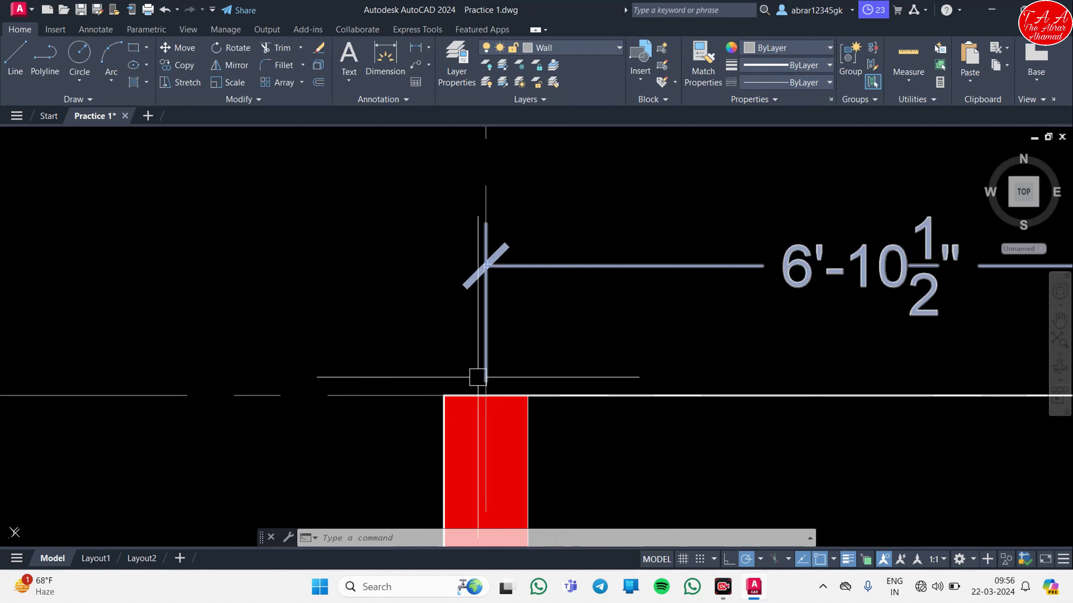
key("Escape")
key("Escape")
key("Return")
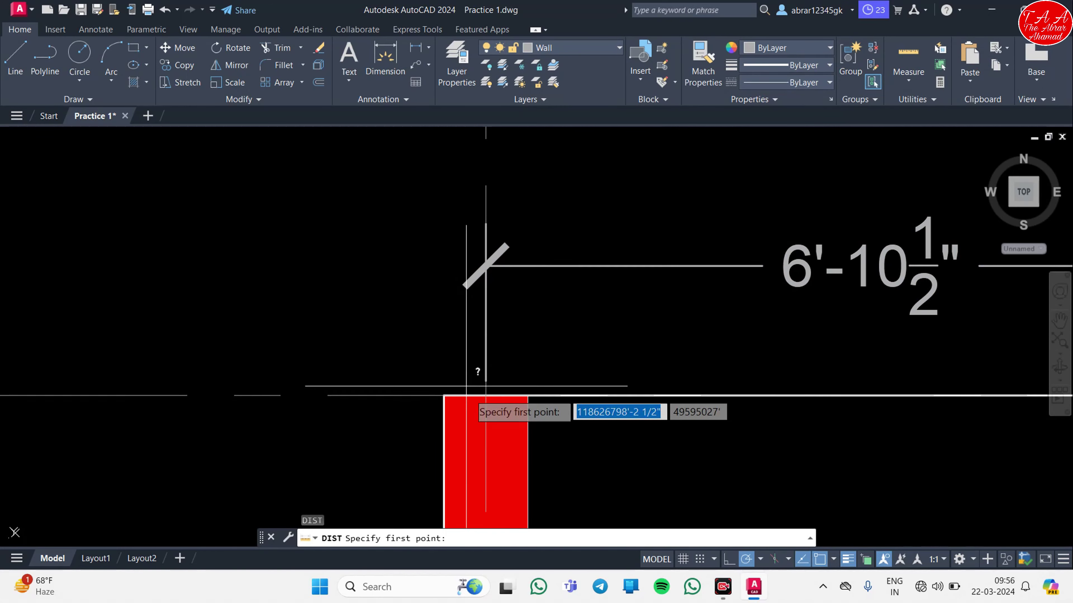
scroll(478, 380, "up", 3)
left_click(393, 372)
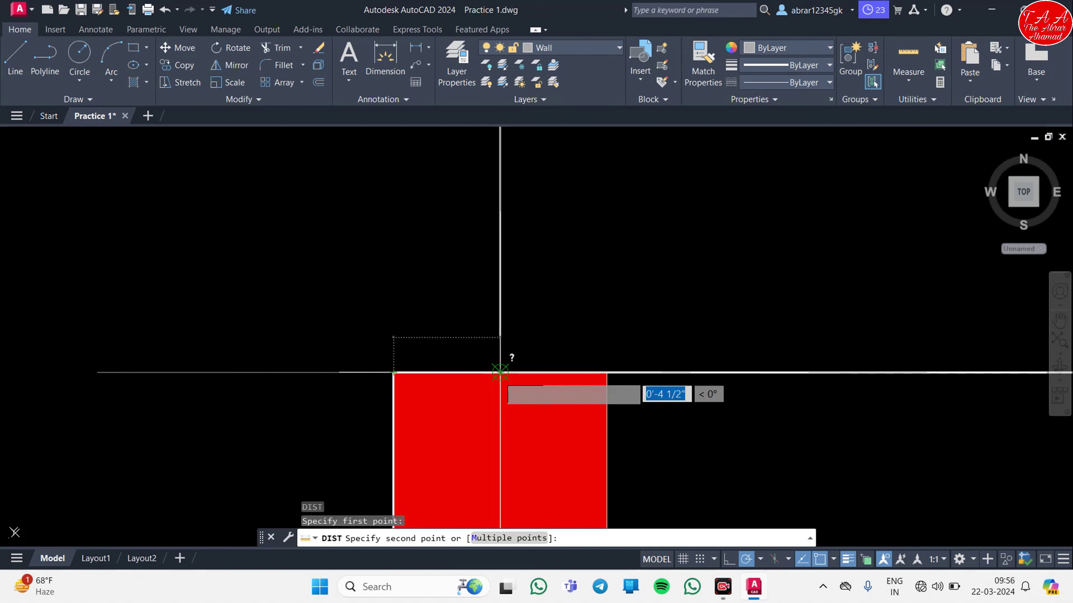
middle_click_drag(500, 372, 490, 337)
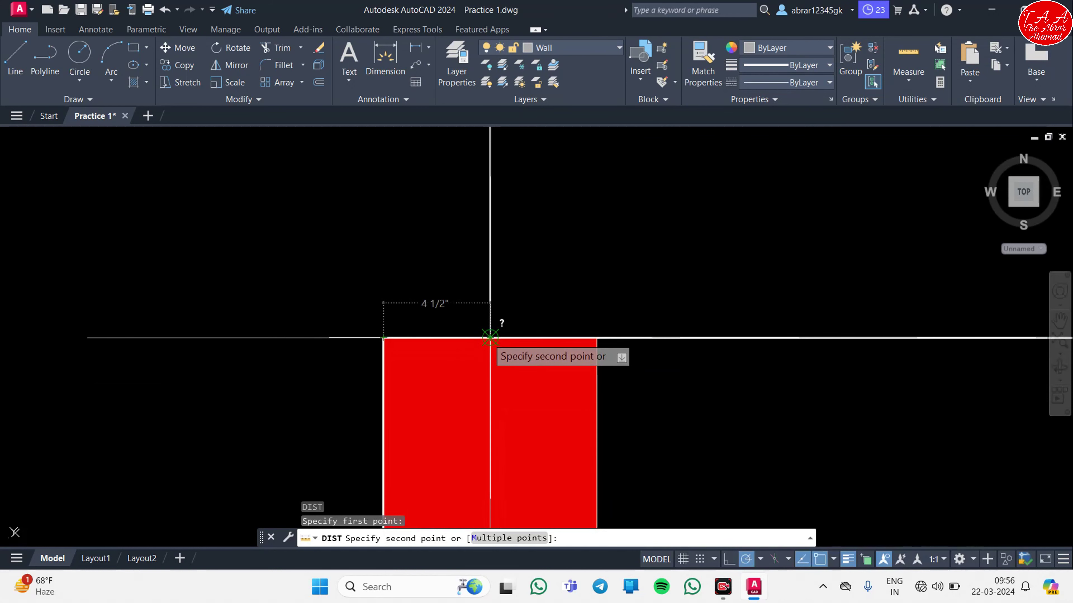
scroll(490, 337, "down", 8)
middle_click_drag(499, 282, 447, 321)
scroll(547, 360, "down", 4)
key("Escape")
middle_click_drag(606, 386, 470, 312)
scroll(805, 258, "up", 5)
scroll(820, 275, "down", 1)
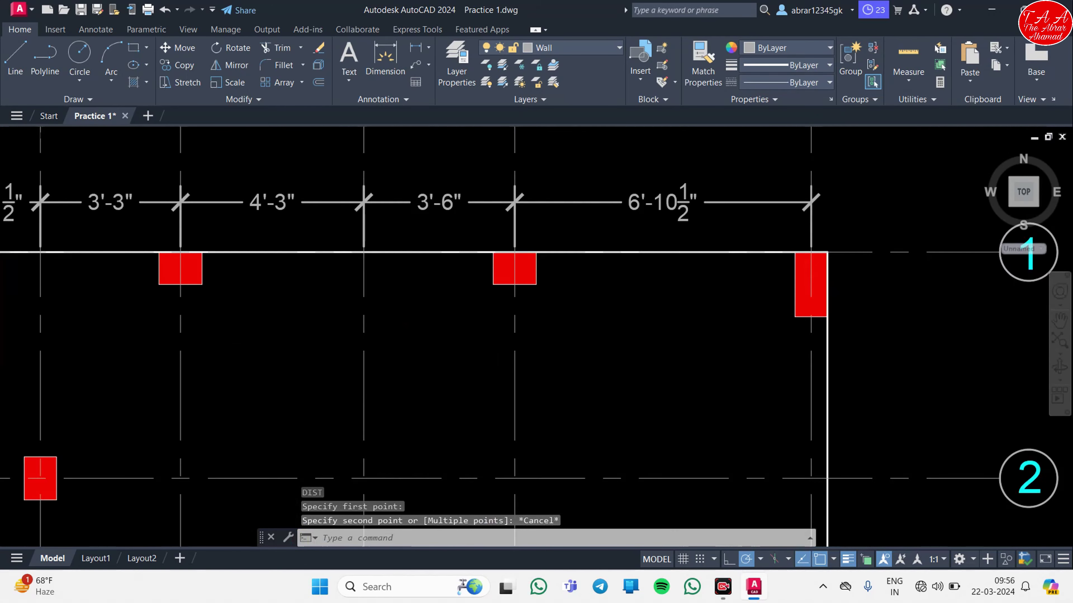
scroll(819, 274, "down", 2)
middle_click_drag(822, 295, 698, 256)
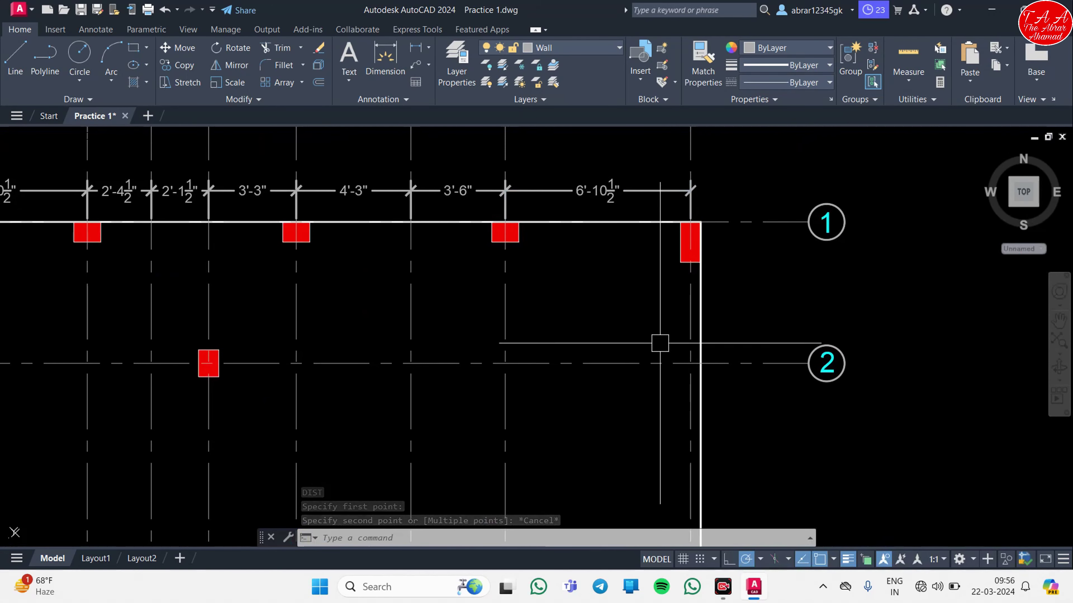
scroll(465, 203, "up", 6)
scroll(642, 338, "down", 6)
middle_click_drag(547, 407, 601, 324)
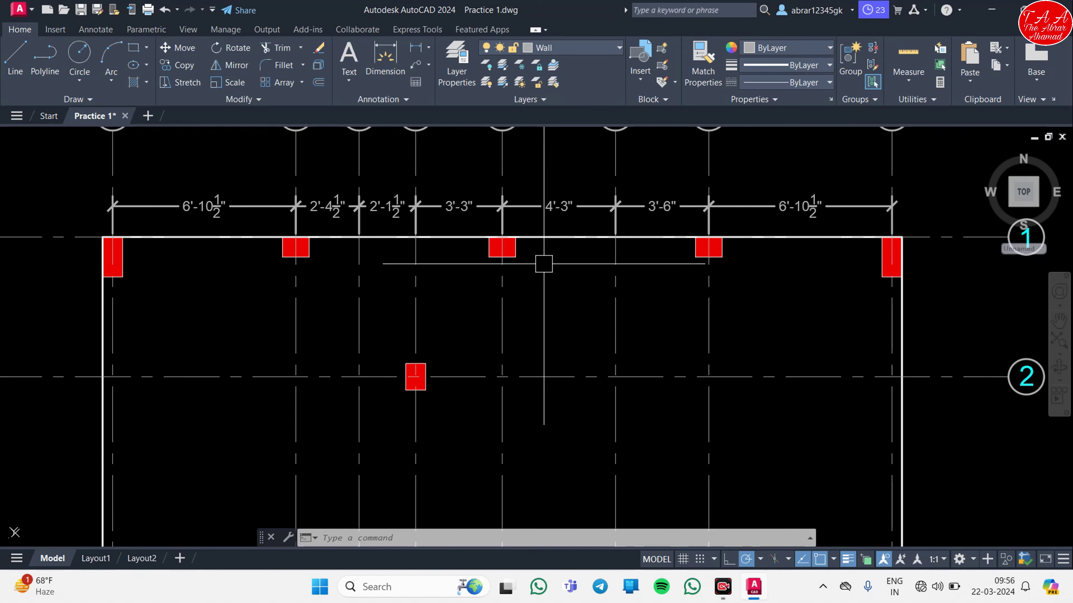
scroll(643, 298, "down", 2)
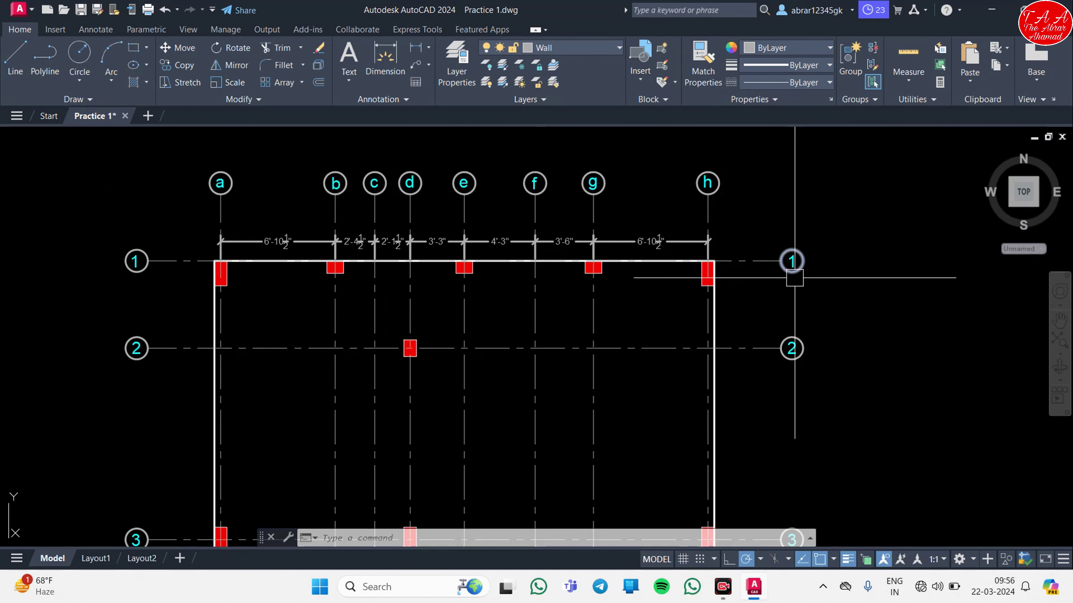
Move gridline 1 and both its bubbles 4.5" to align with the row-1 columns.
left_click(809, 289)
left_click(765, 222)
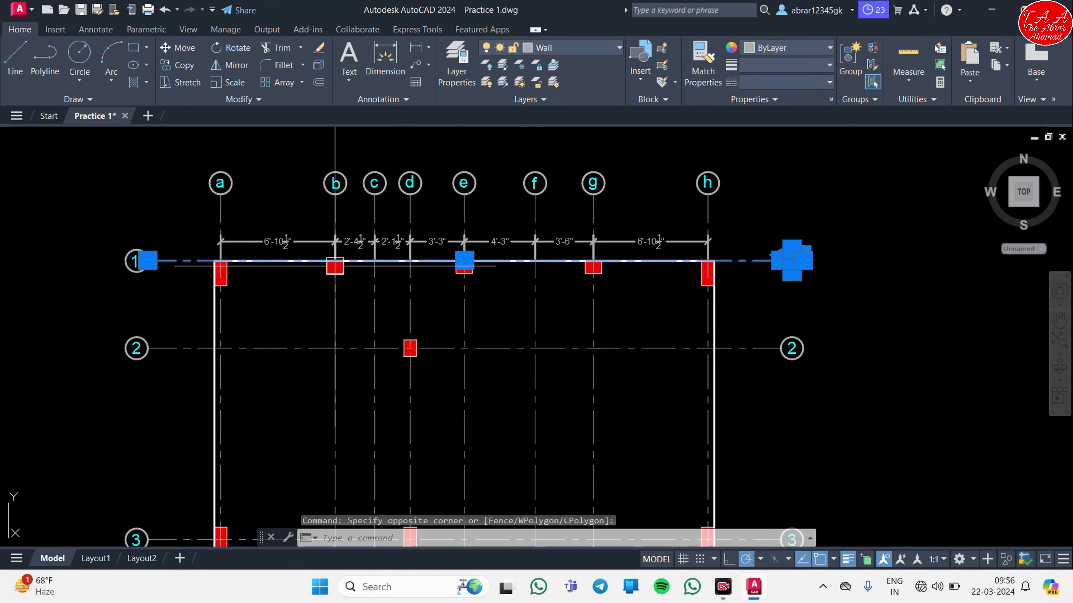
left_click(173, 283)
left_click(97, 233)
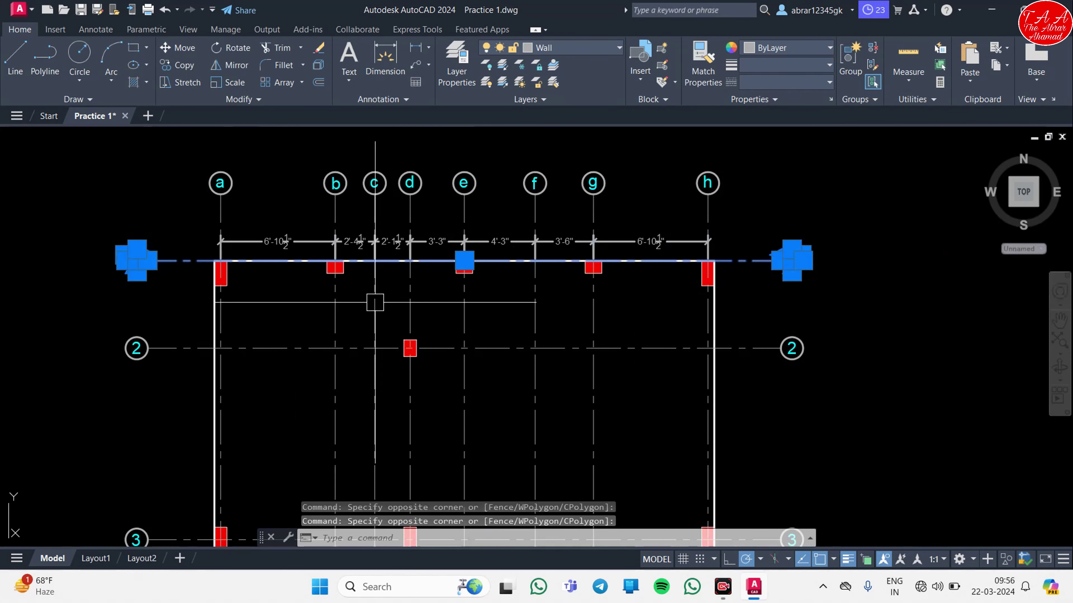
type("m")
key("Return")
left_click(750, 290)
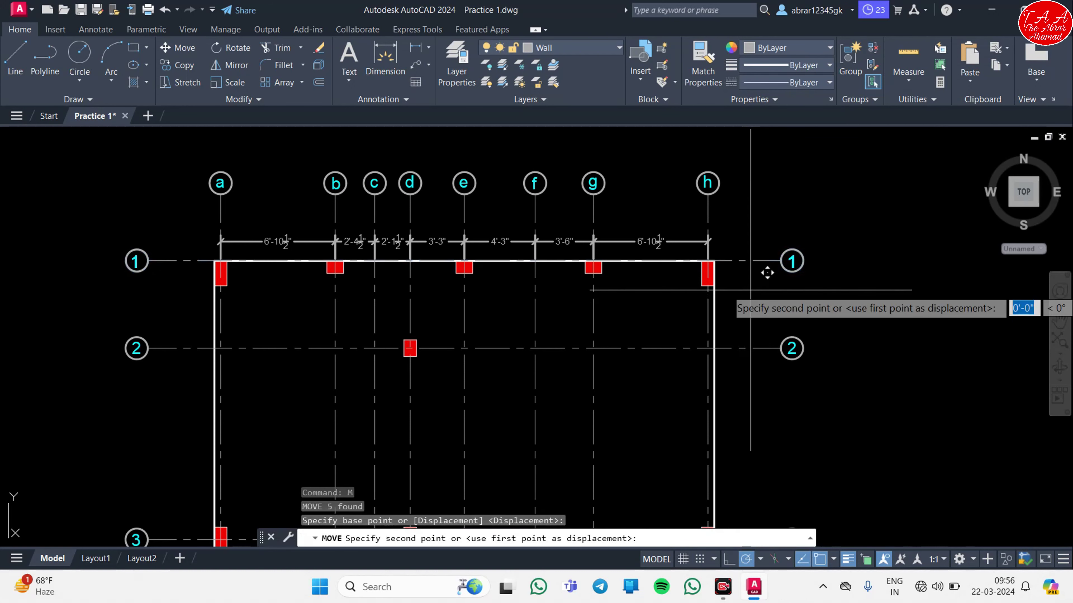
type("4")
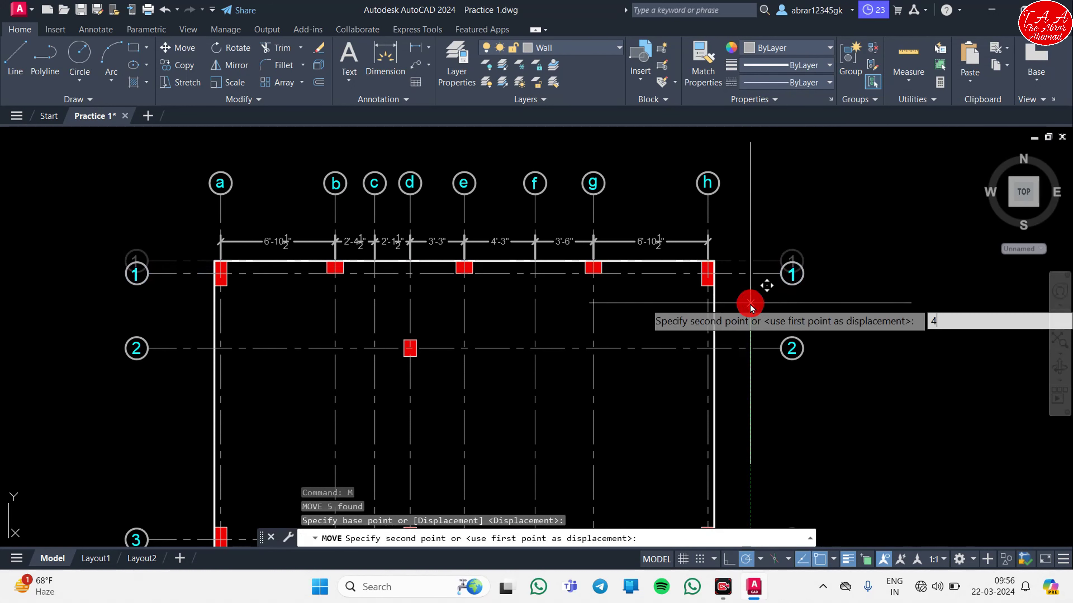
type(".5")
key("Return")
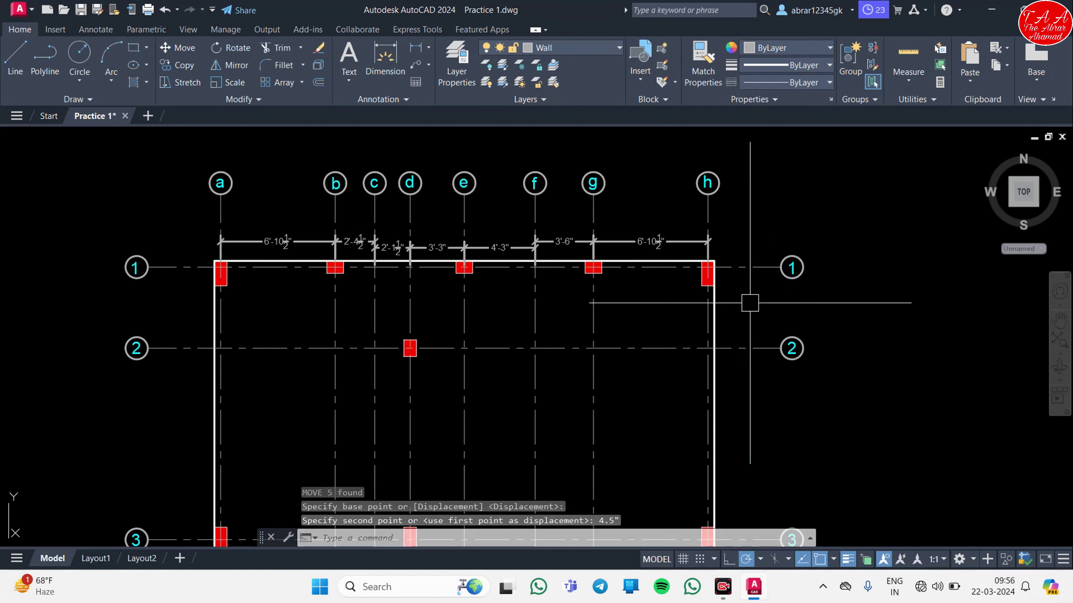
Move gridline 7 and its bubble 4.5" to align with the bottom-row columns.
scroll(697, 254, "up", 7)
scroll(723, 254, "down", 9)
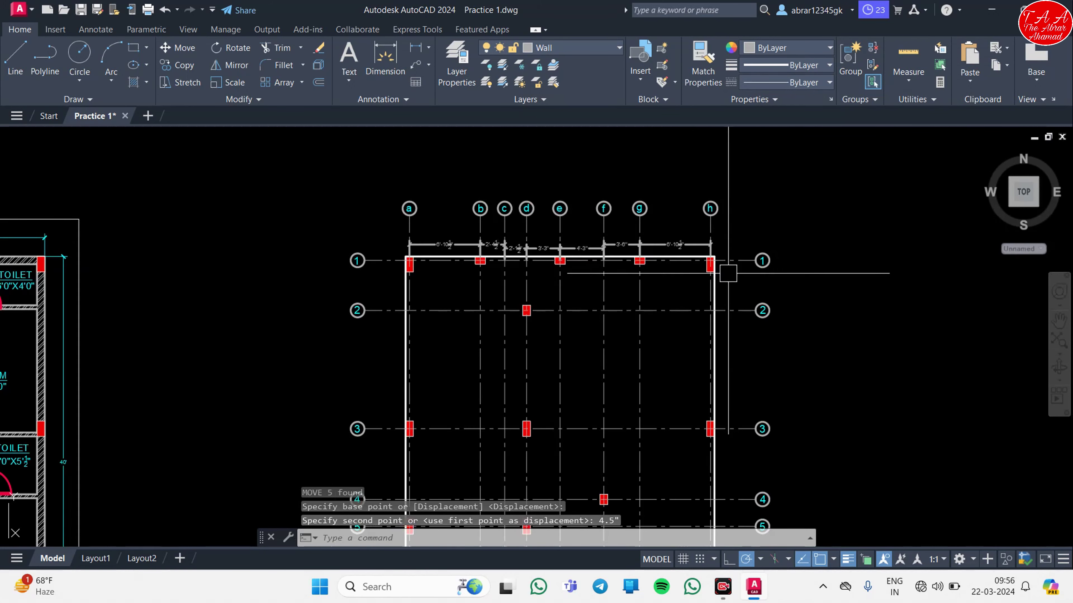
scroll(802, 360, "up", 5)
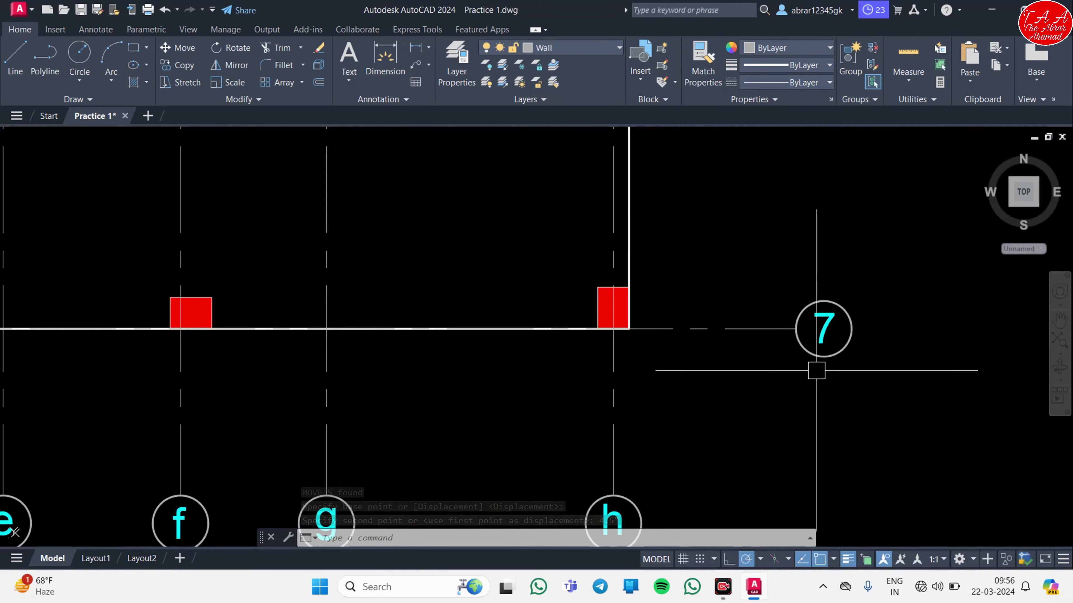
left_click(849, 362)
left_click(772, 287)
scroll(463, 417, "down", 4)
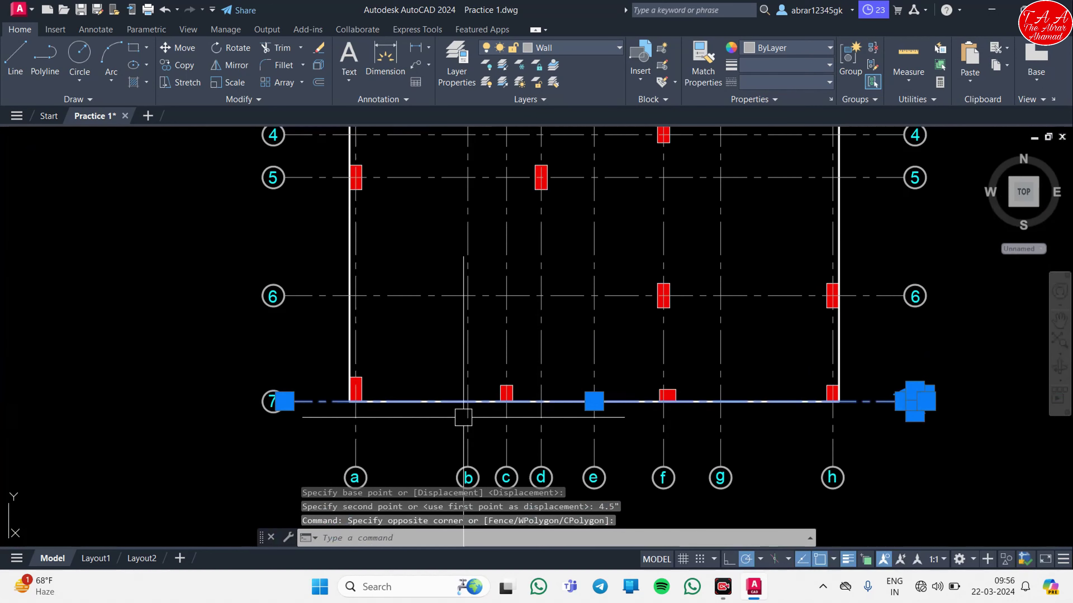
left_click(310, 432)
left_click(223, 369)
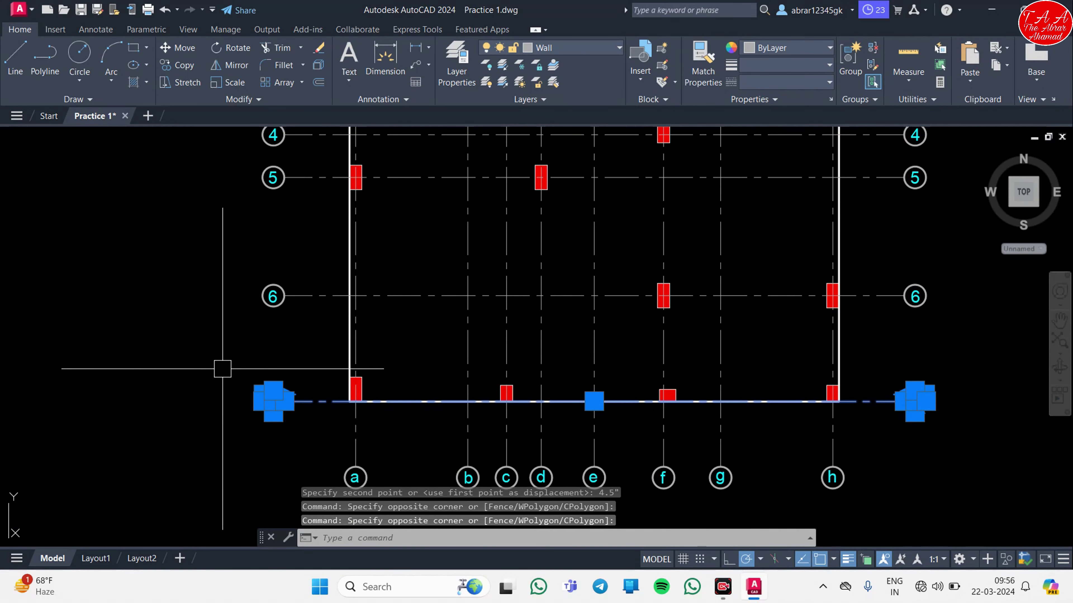
type("m")
key("Return")
left_click(223, 369)
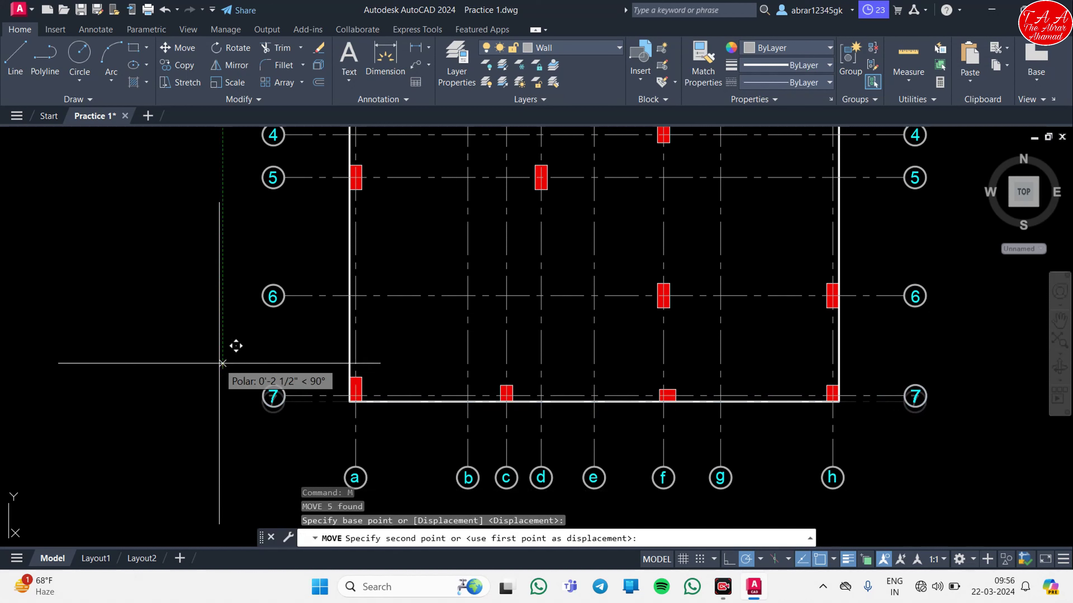
type("4.5\"")
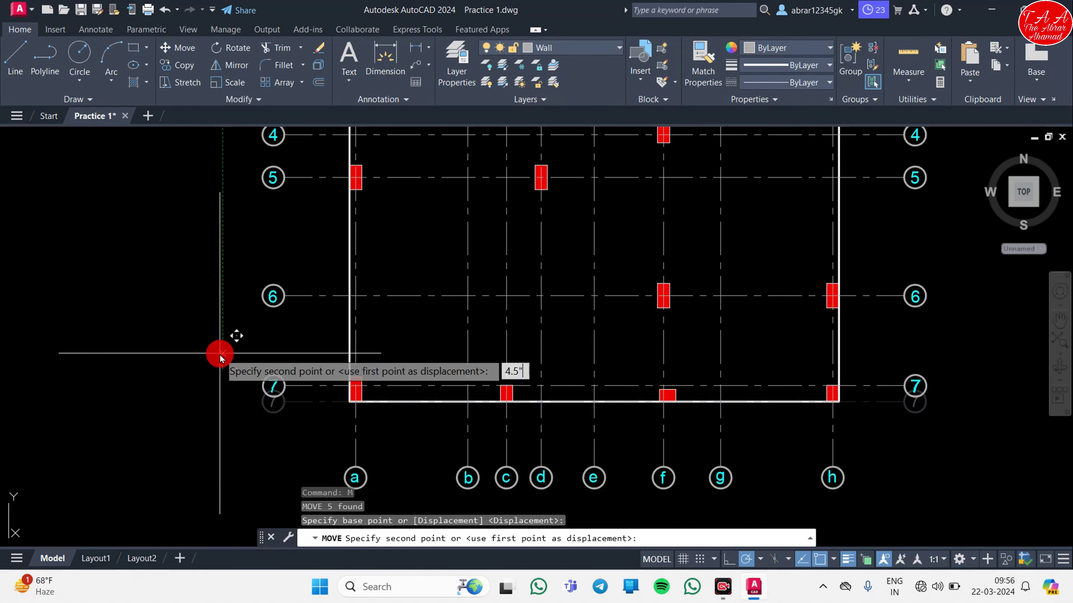
key("Return")
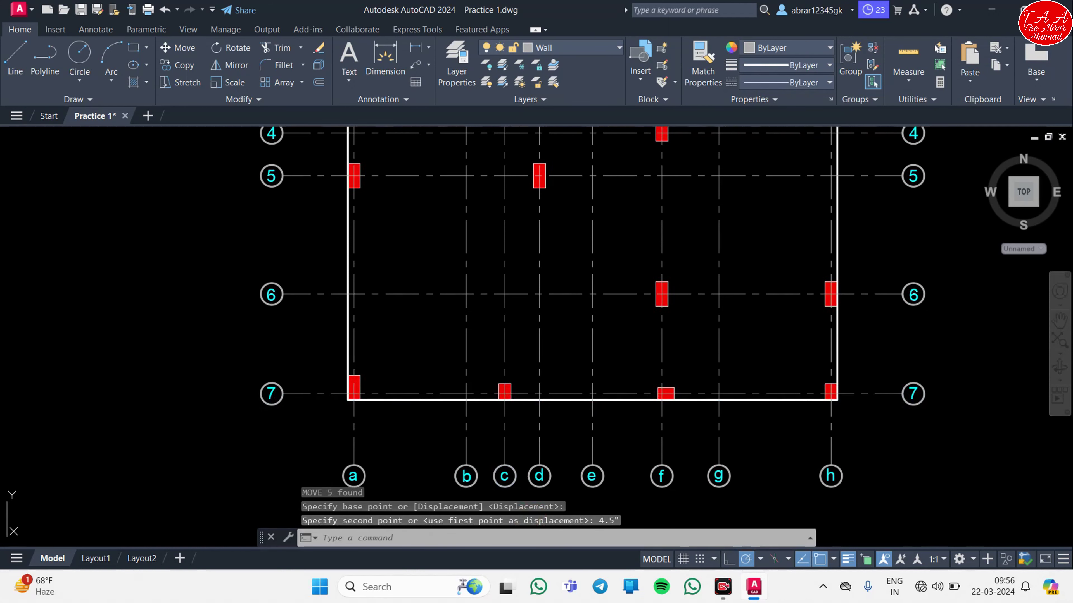
mouse_move(665, 417)
middle_mouse_down()
mouse_move(617, 396)
mouse_move(590, 418)
middle_mouse_up()
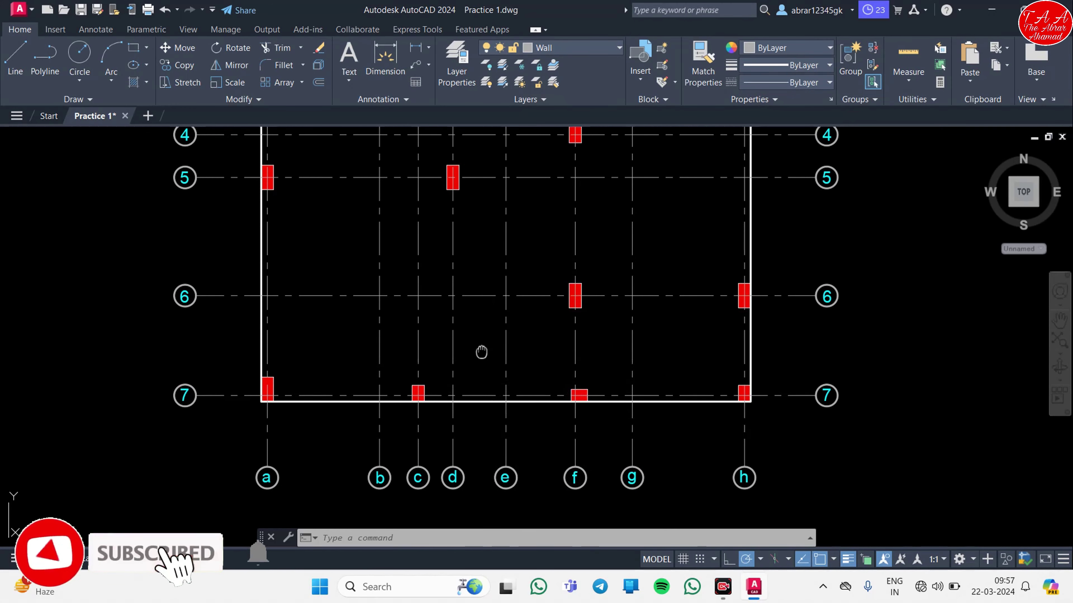
middle_click_drag(479, 355, 526, 467)
Pan and zoom along gridline 1 to show its whole dimension row.
middle_click_drag(593, 292, 511, 510)
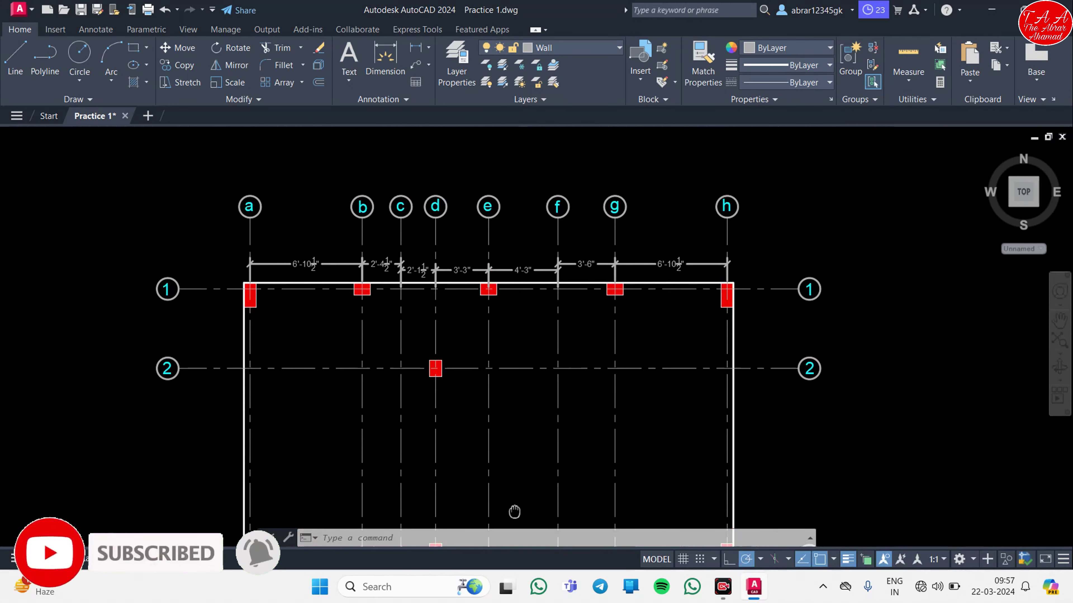
scroll(465, 272, "up", 4)
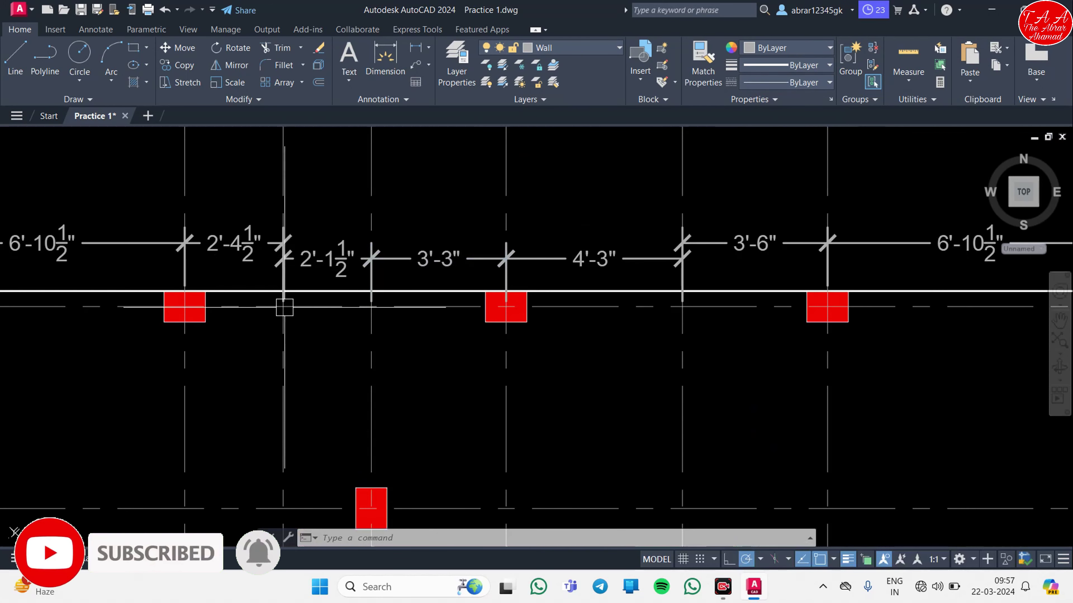
scroll(311, 278, "up", 2)
mouse_move(317, 270)
middle_mouse_down()
mouse_move(430, 290)
mouse_move(579, 282)
middle_mouse_up()
scroll(544, 274, "down", 2)
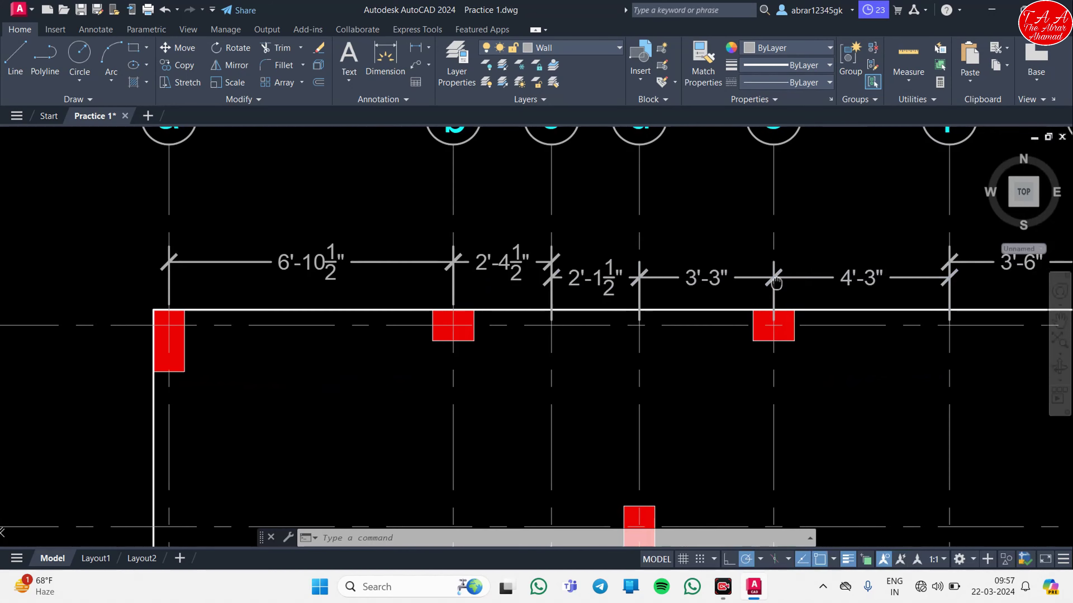
middle_click_drag(784, 280, 261, 239)
scroll(237, 232, "down", 2)
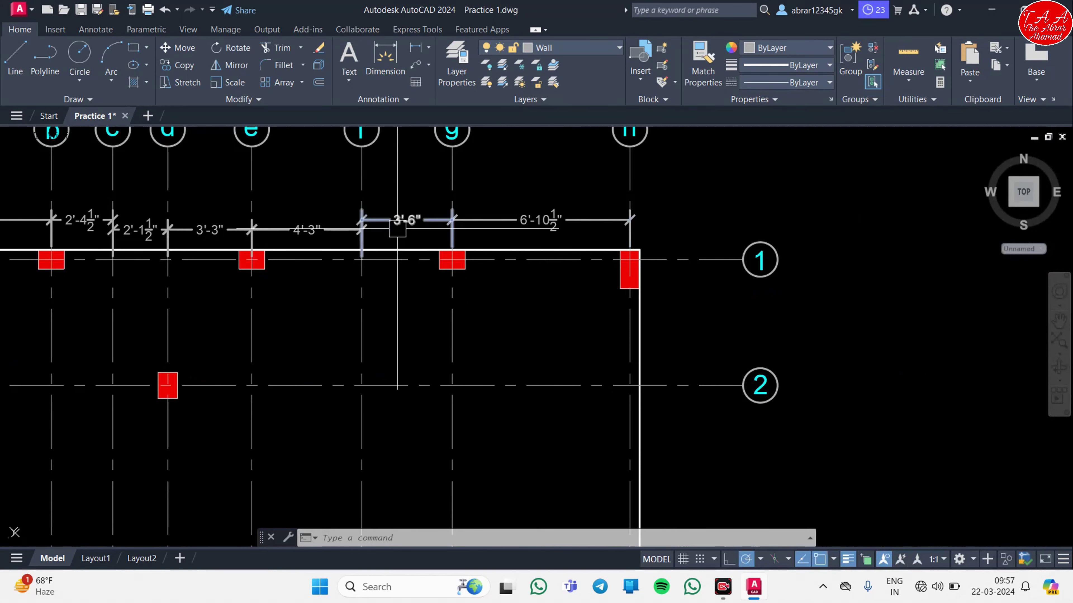
scroll(383, 228, "up", 1)
middle_click_drag(495, 239, 695, 252)
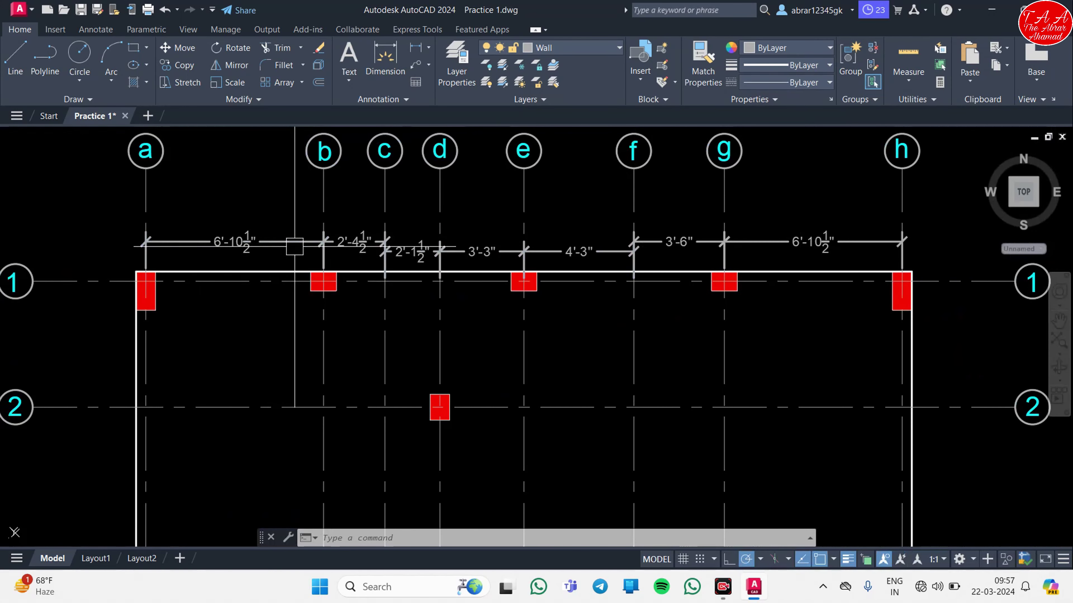
Erase the six dimensions from grid b to grid h, keeping only a–b.
left_click(337, 242)
left_click(412, 252)
left_click(465, 252)
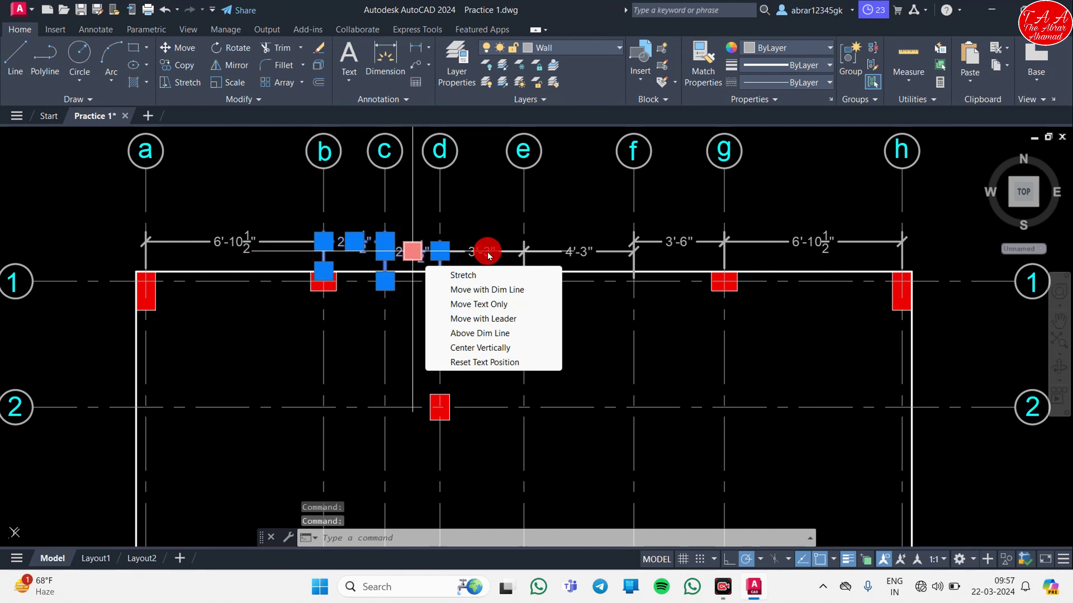
left_click(664, 242)
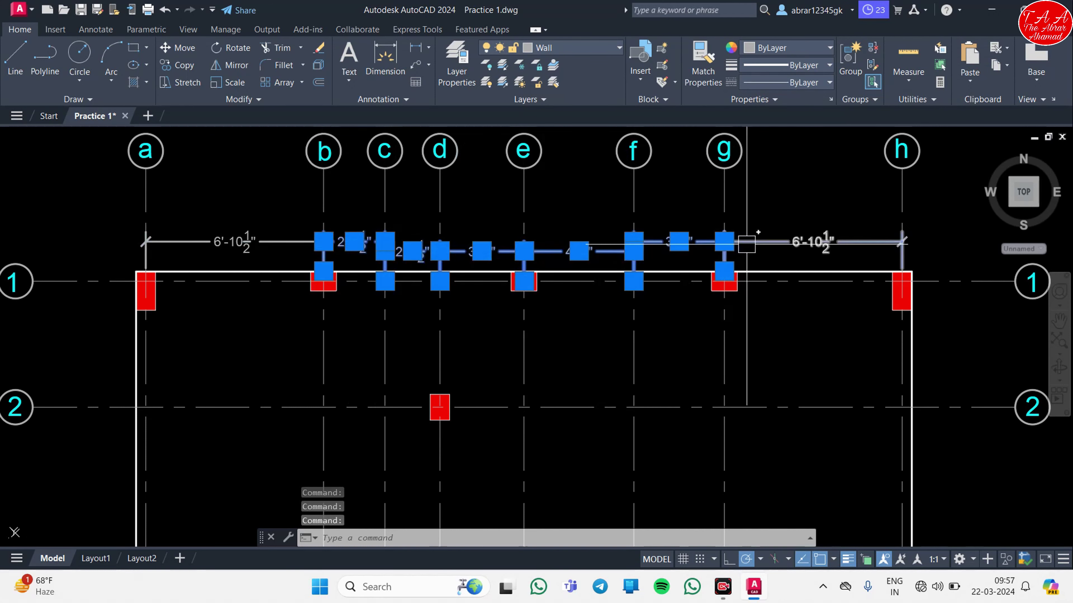
left_click(746, 245)
type("e")
key("Return")
Continue dimensioning from the a–b dimension to grids c, d, e, f, g and h.
left_click(295, 243)
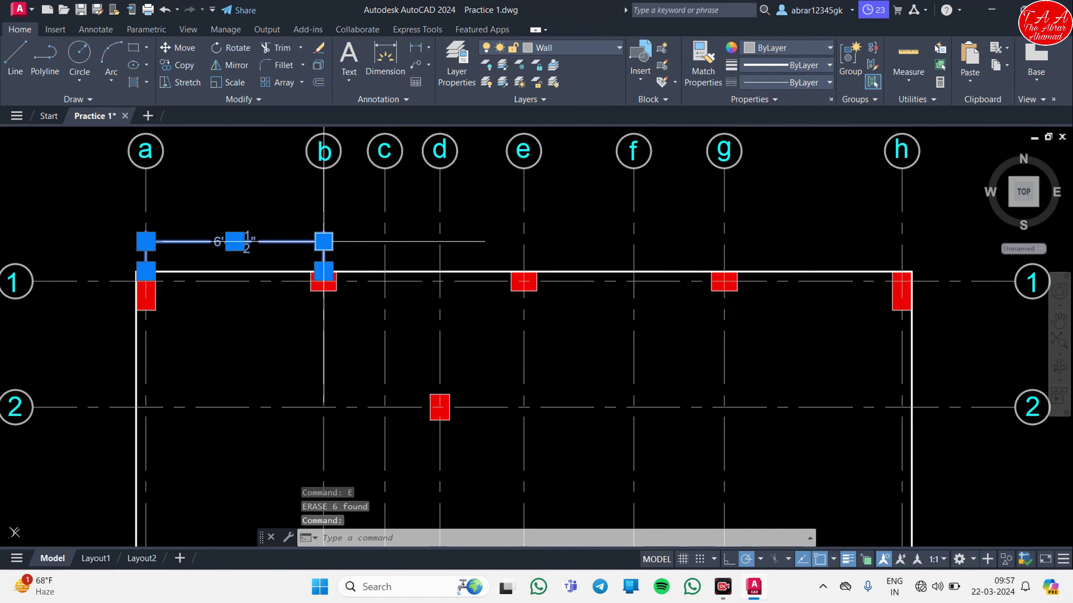
left_click(363, 284)
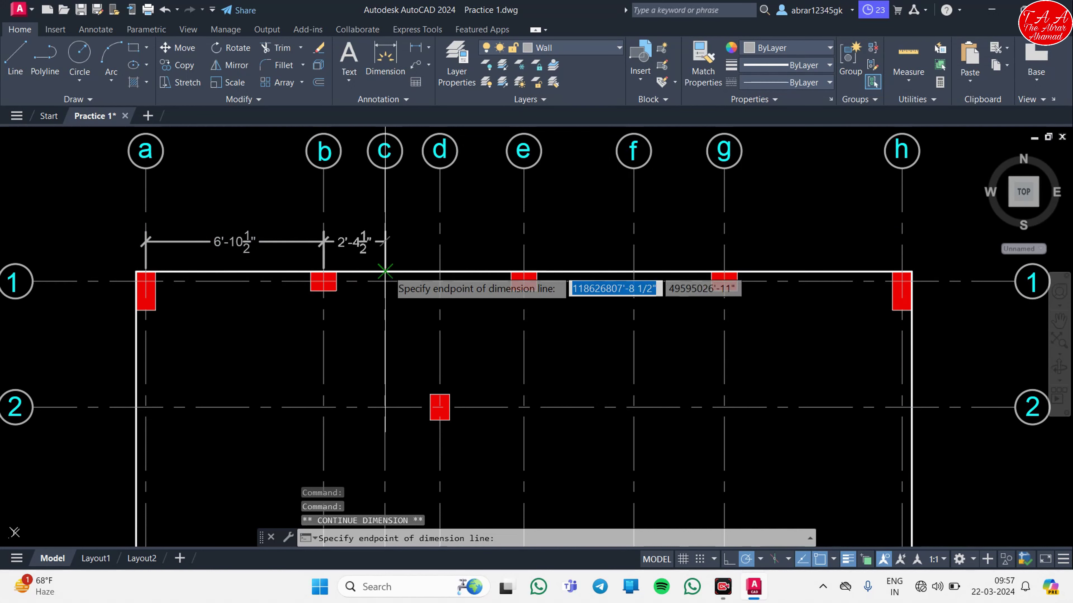
left_click(439, 272)
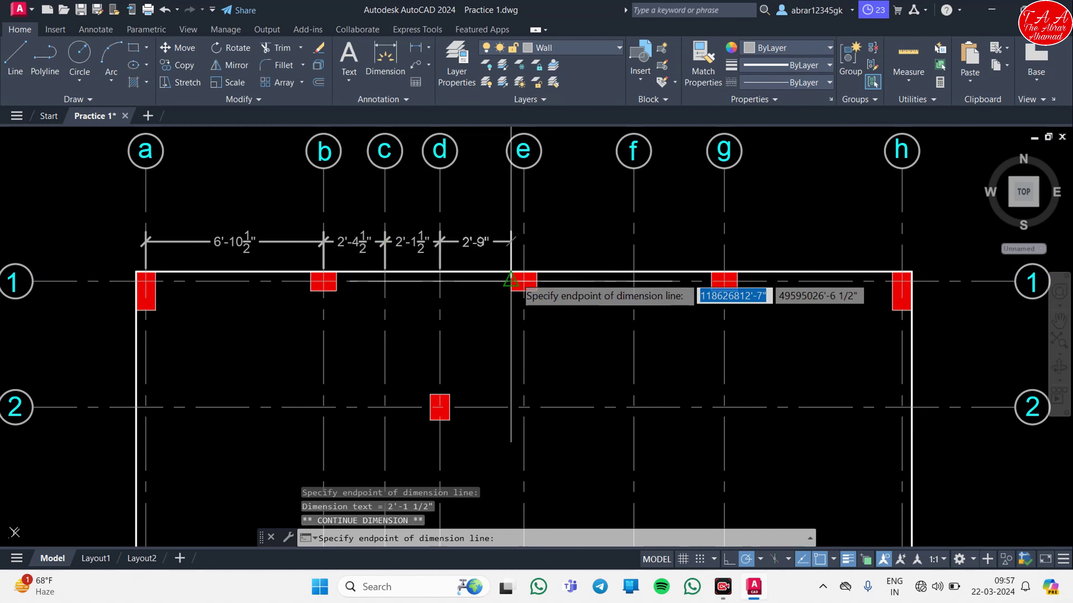
left_click(524, 271)
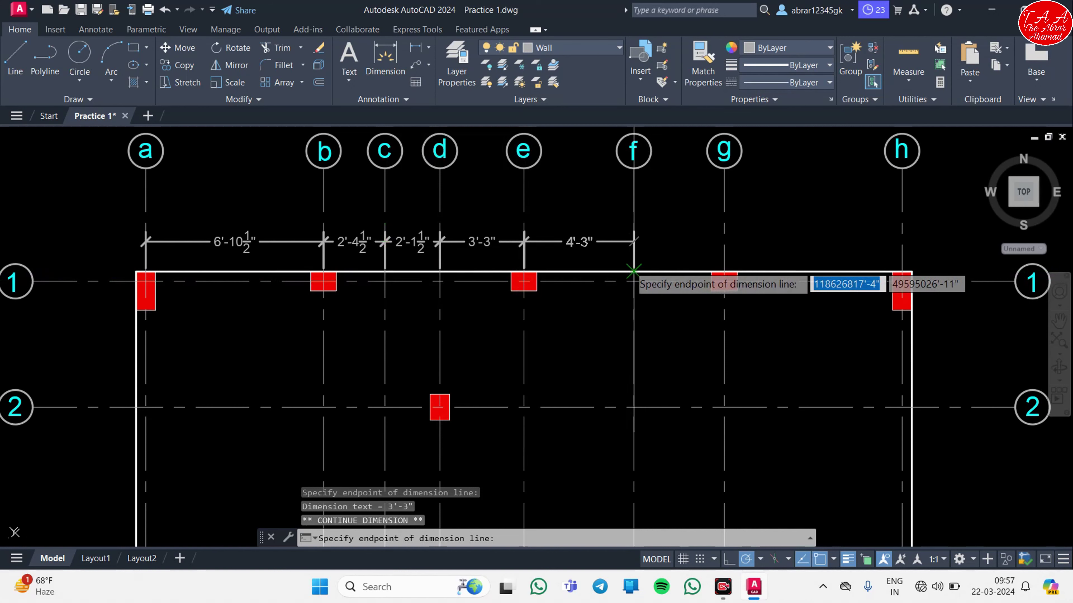
left_click(634, 270)
left_click(724, 271)
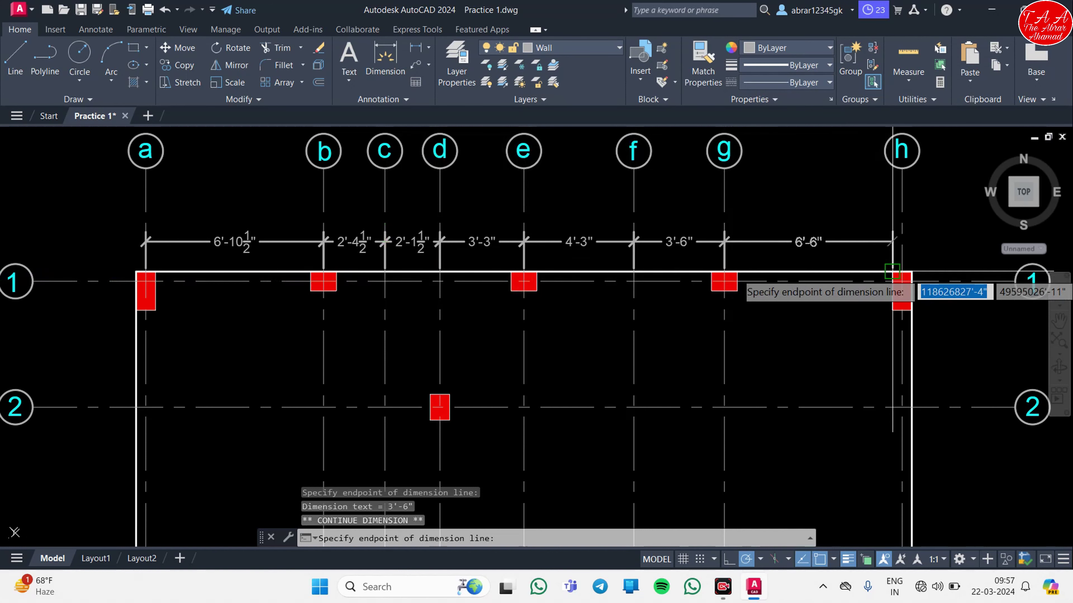
left_click(902, 271)
key("Escape")
key("Escape")
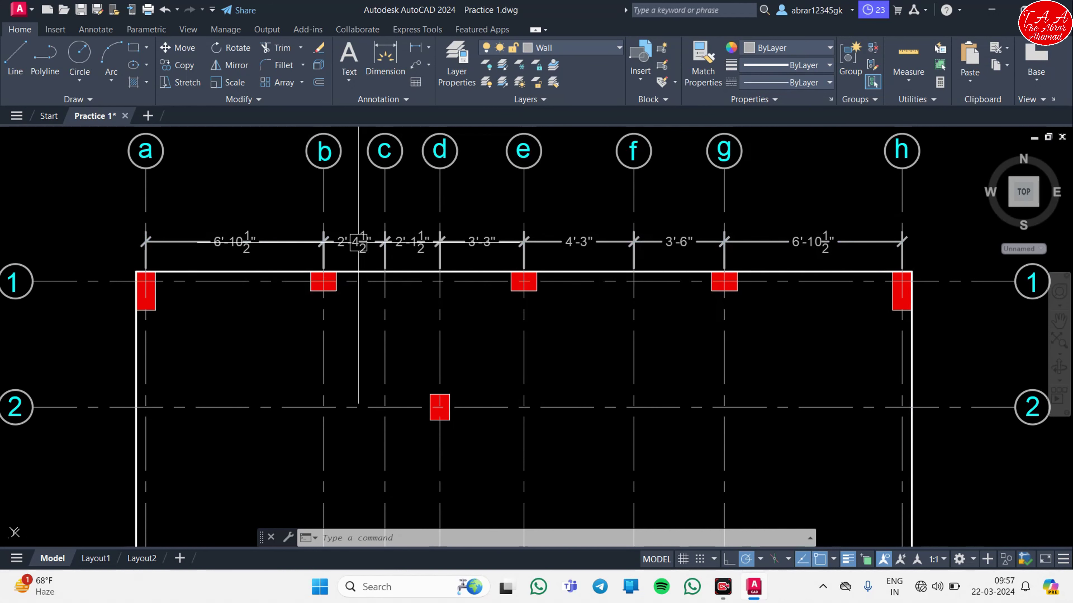
Add a second a–b linear dimension (DLI) above the existing dimension row.
middle_click_drag(304, 206, 287, 333)
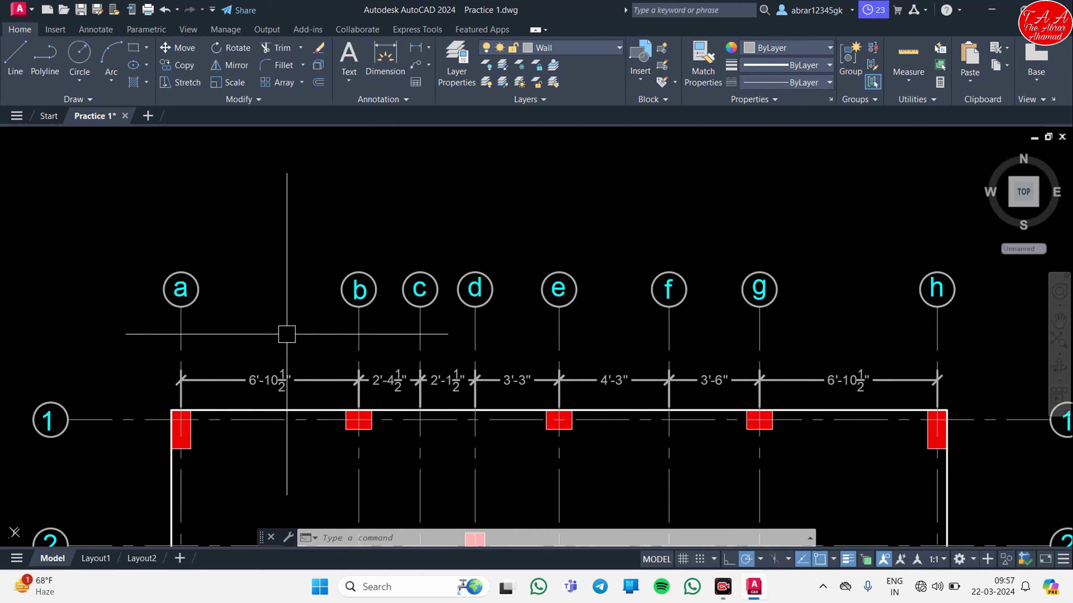
scroll(288, 333, "up", 4)
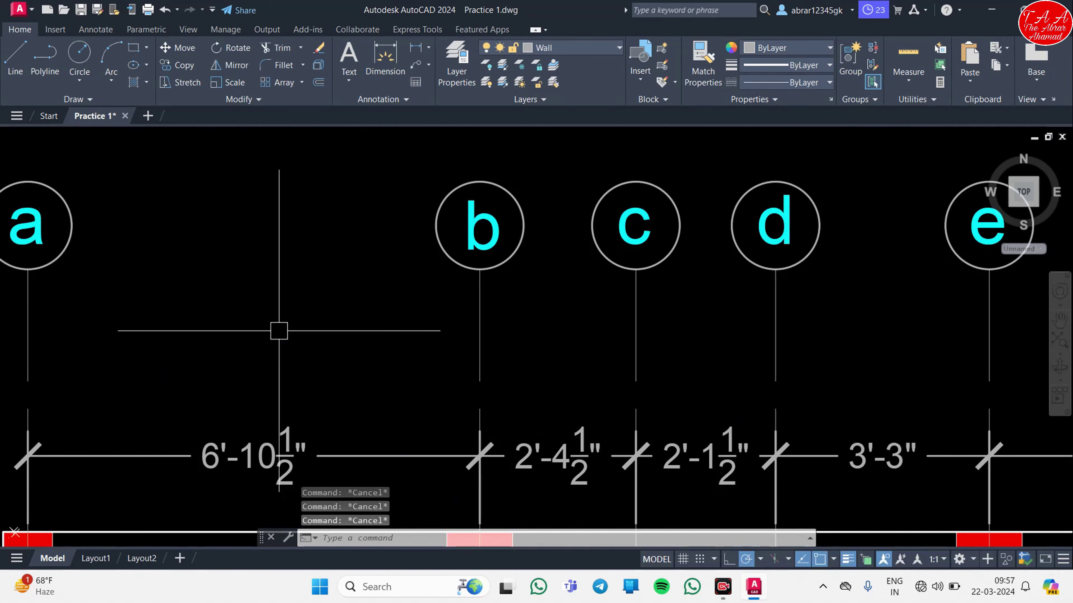
type("dli")
key("Return")
mouse_move(282, 331)
middle_mouse_down()
mouse_move(320, 273)
mouse_move(359, 279)
middle_mouse_up()
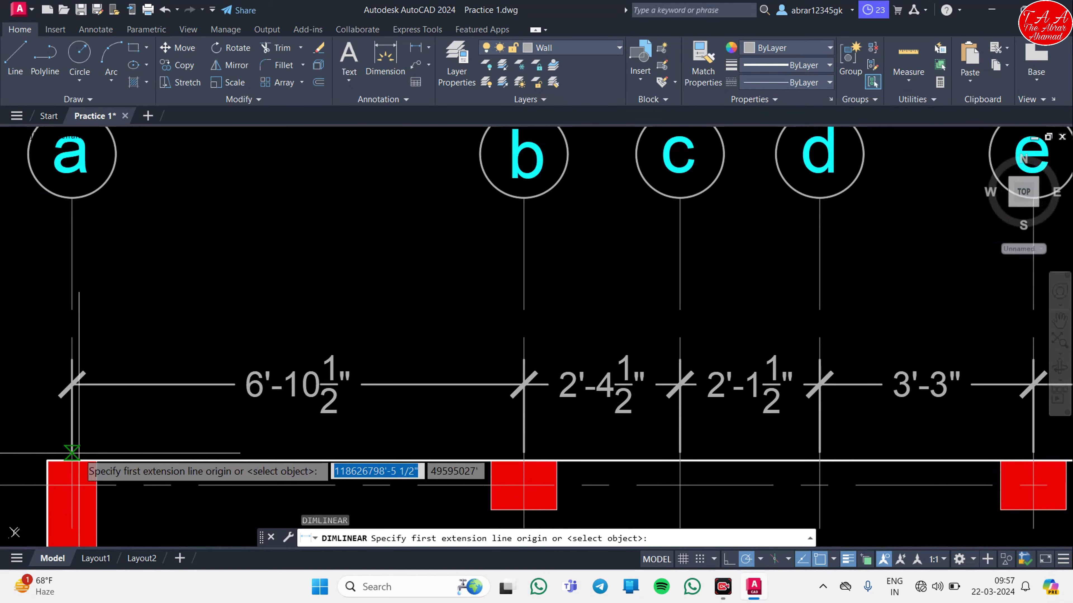
left_click(76, 453)
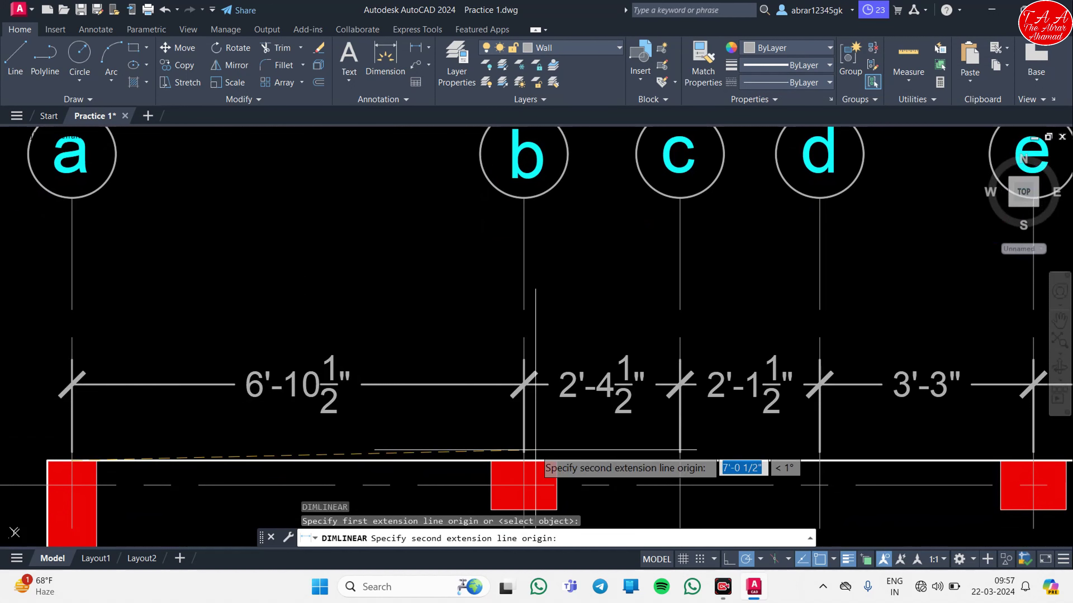
left_click(524, 453)
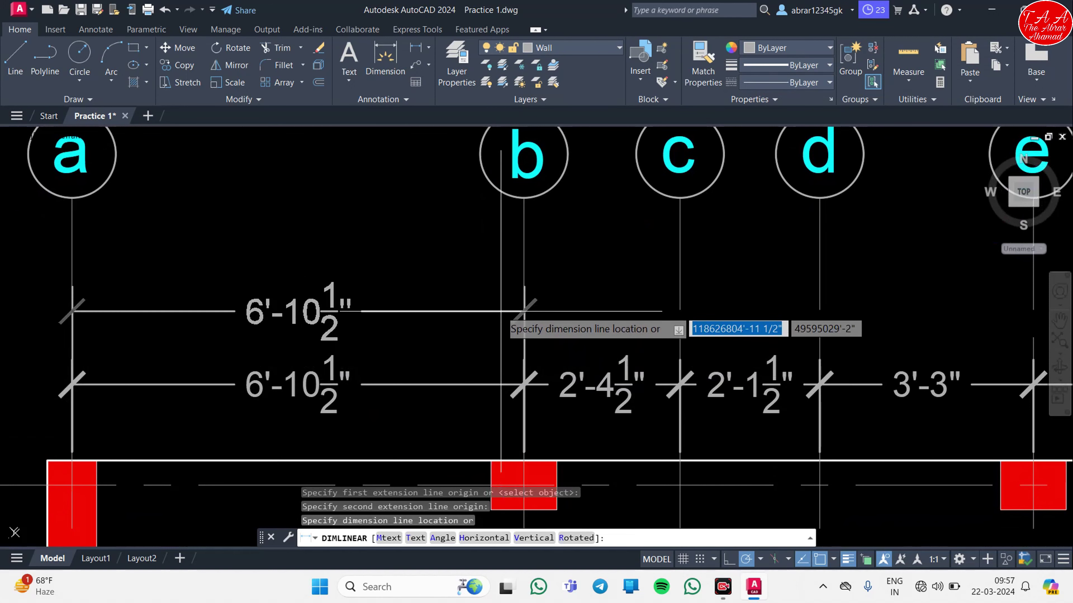
left_click(502, 299)
Continue the upper row with a 7'-9" span to grid e and 6'-10½" to column h.
middle_click_drag(475, 295, 332, 283)
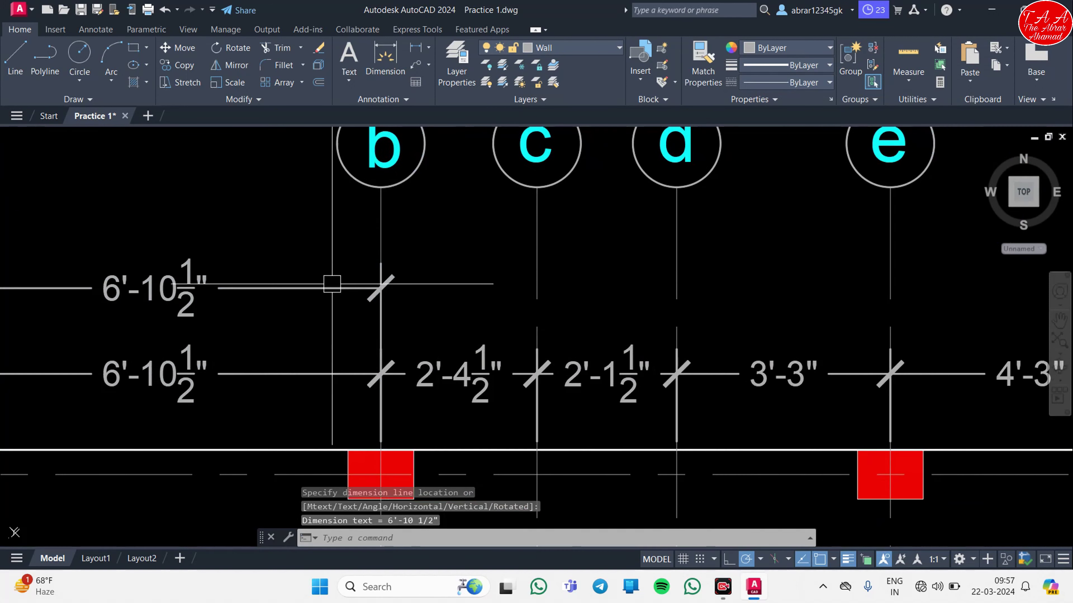
left_click(381, 288)
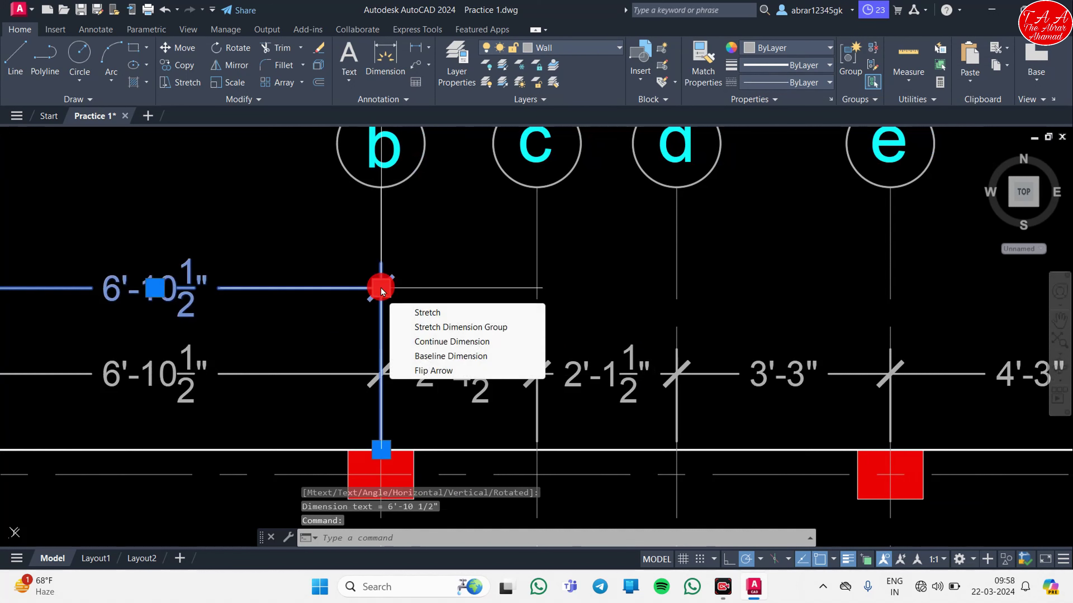
left_click(452, 342)
middle_click_drag(804, 390, 529, 299)
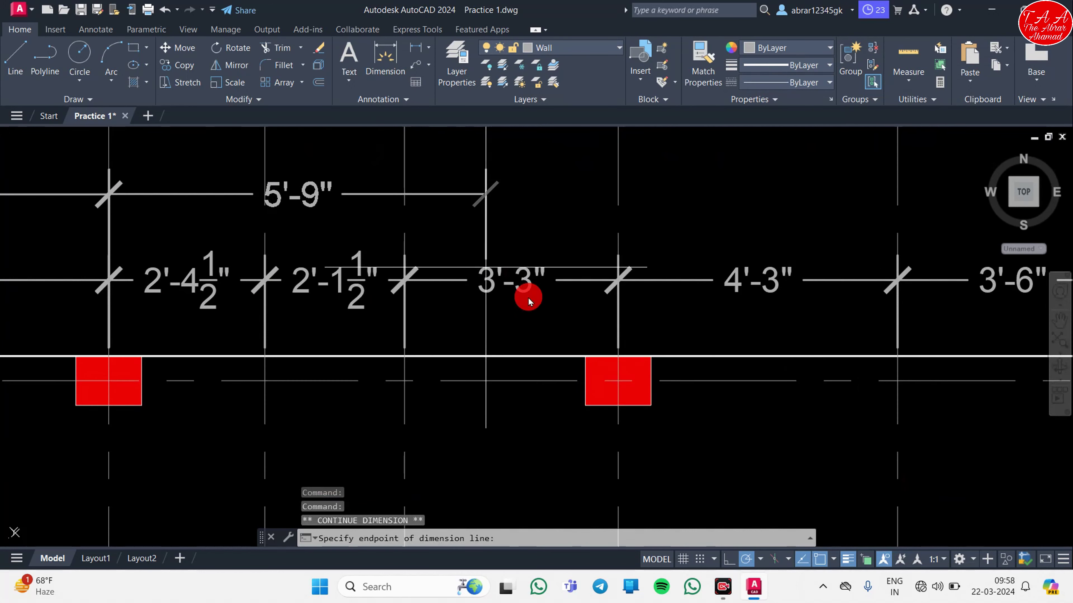
left_click(618, 352)
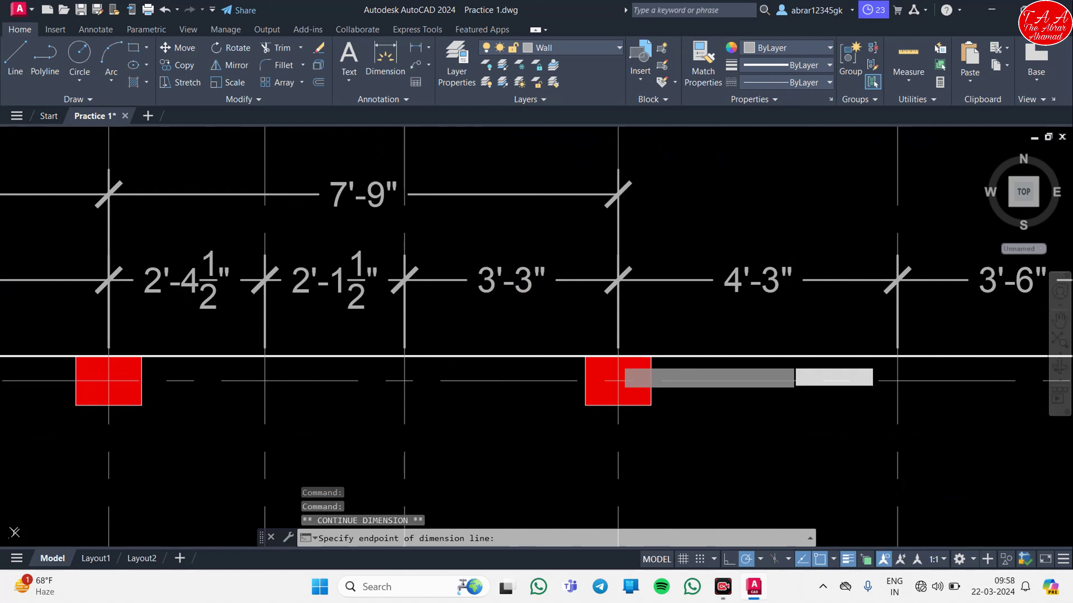
middle_click_drag(808, 345, 419, 331)
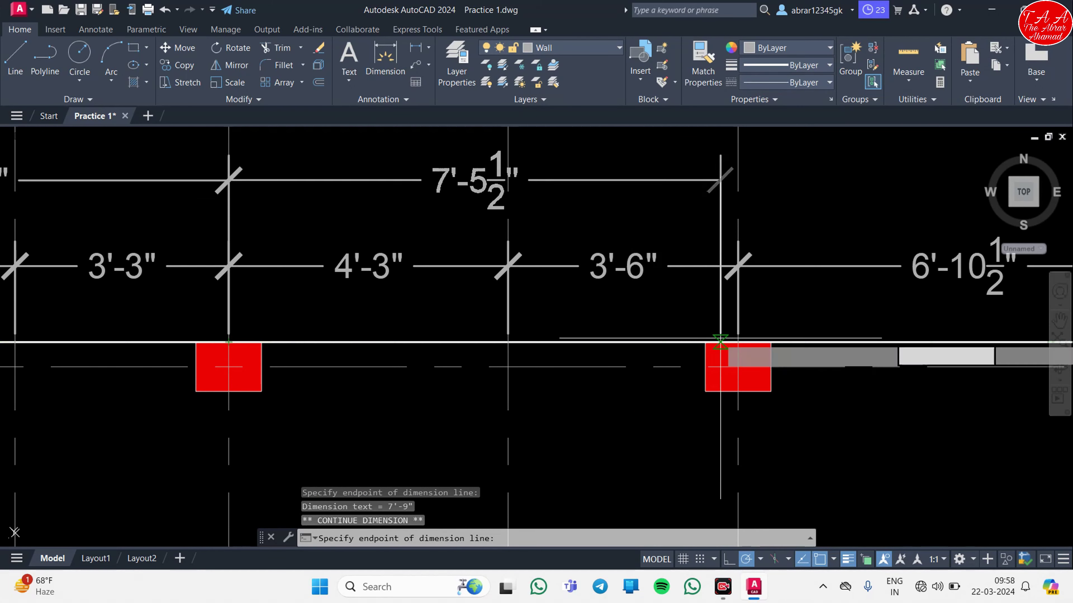
middle_click_drag(890, 337, 385, 344)
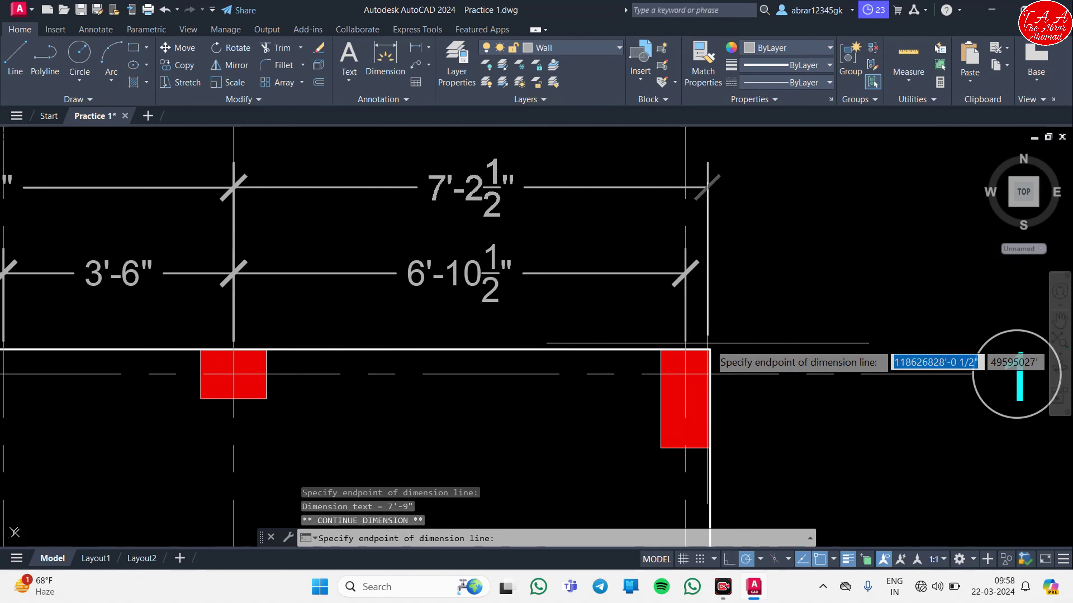
left_click(685, 367)
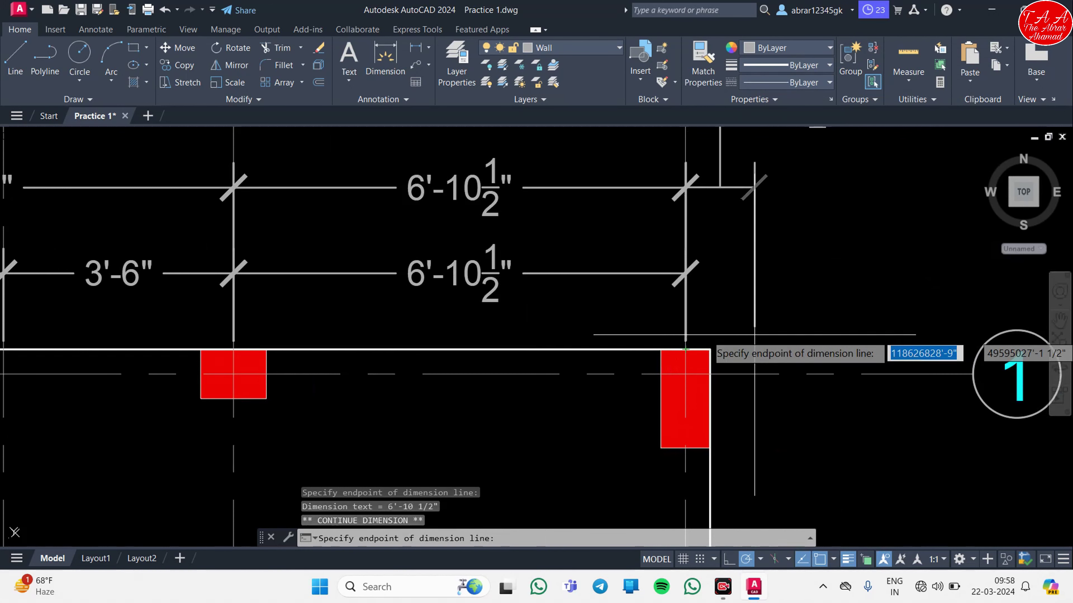
scroll(693, 364, "down", 6)
key("Escape")
key("Escape")
scroll(727, 348, "up", 5)
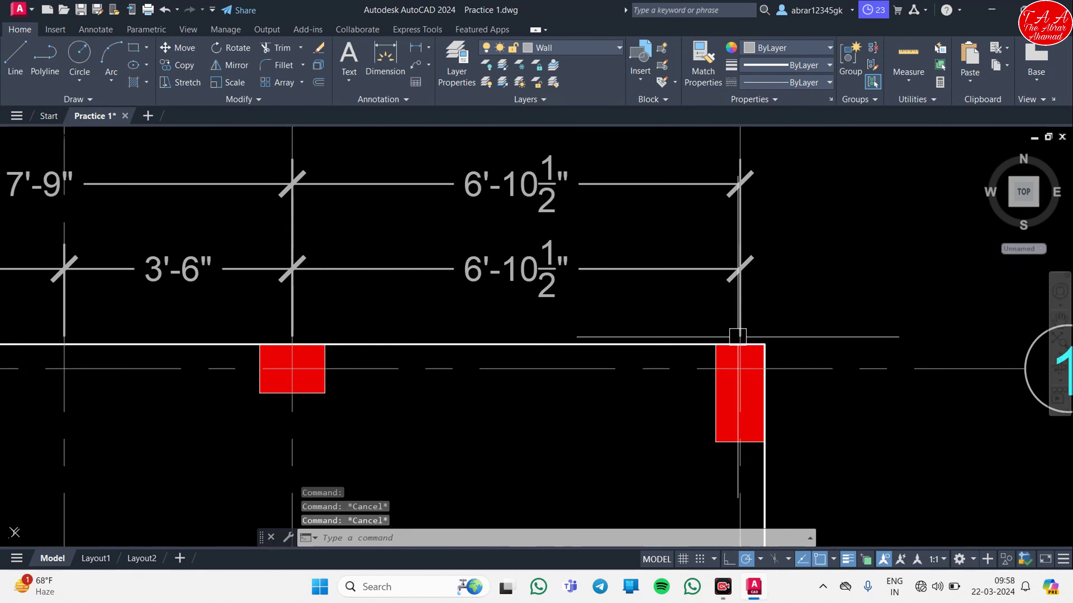
middle_click_drag(747, 301, 627, 342)
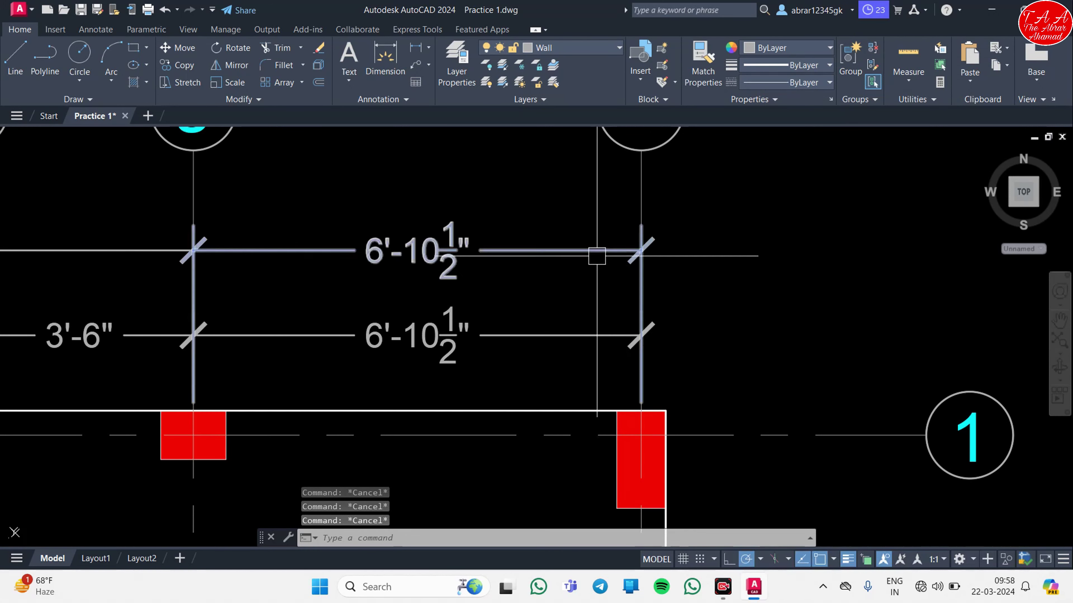
key("Escape")
Extend the lower chain with a 4½" dimension beyond grid h to column h's outer face.
left_click(583, 329)
mouse_move(640, 336)
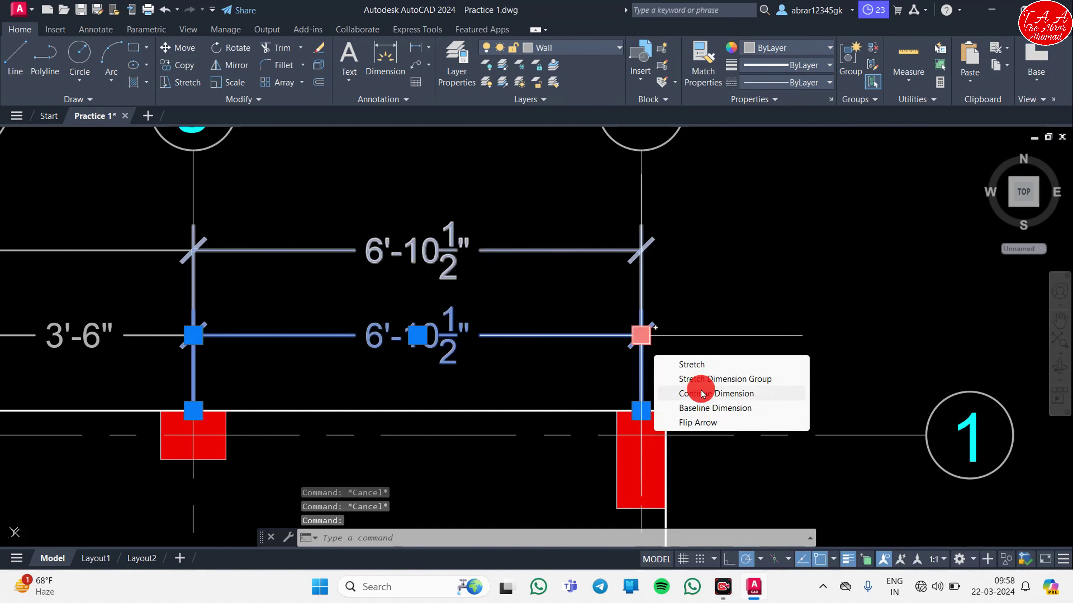
left_click(698, 393)
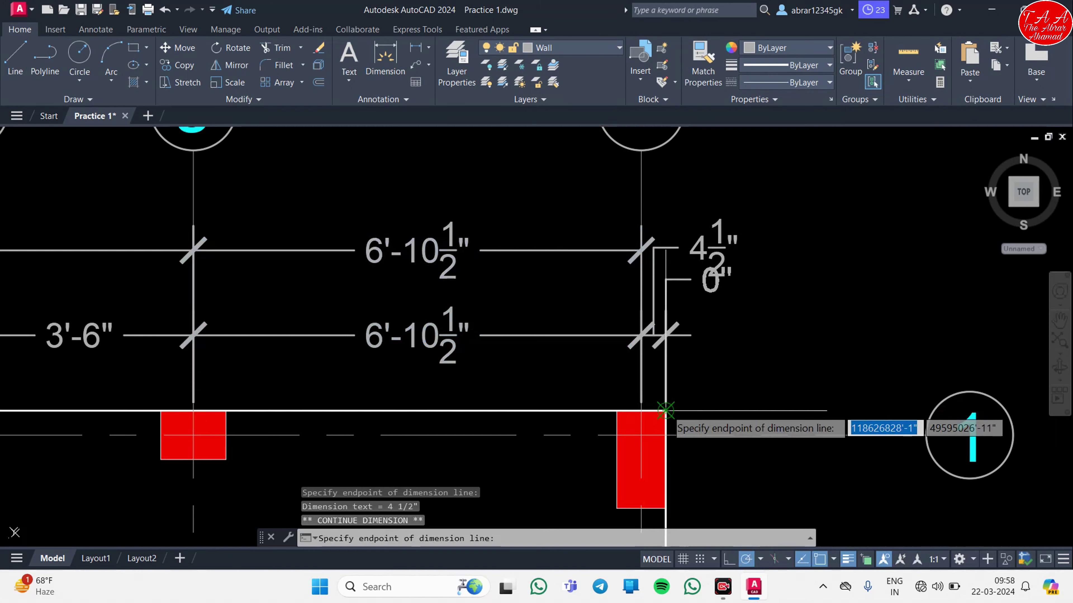
key("Escape")
key("Escape")
mouse_move(509, 335)
middle_mouse_down()
mouse_move(723, 345)
mouse_move(431, 354)
middle_mouse_up()
left_click(574, 296)
left_click(611, 257)
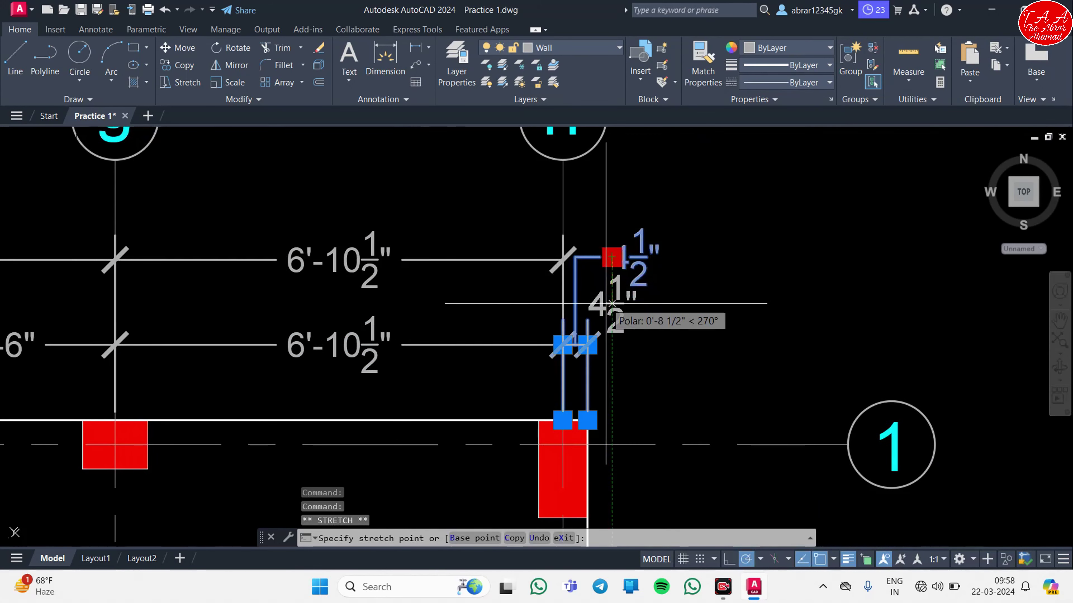
key("Escape")
middle_click_drag(615, 372, 743, 296)
key("Escape")
Pan to column a and start a linear dimension at its outer corner, then abandon it.
scroll(744, 295, "down", 4)
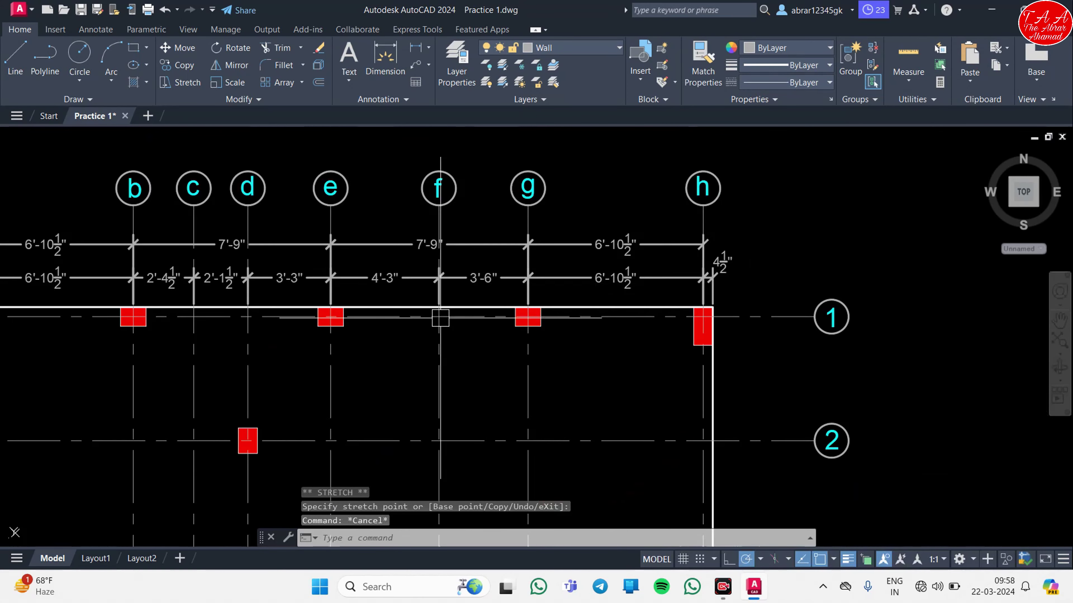
middle_click_drag(718, 254, 1043, 300)
scroll(449, 337, "up", 8)
type("dli")
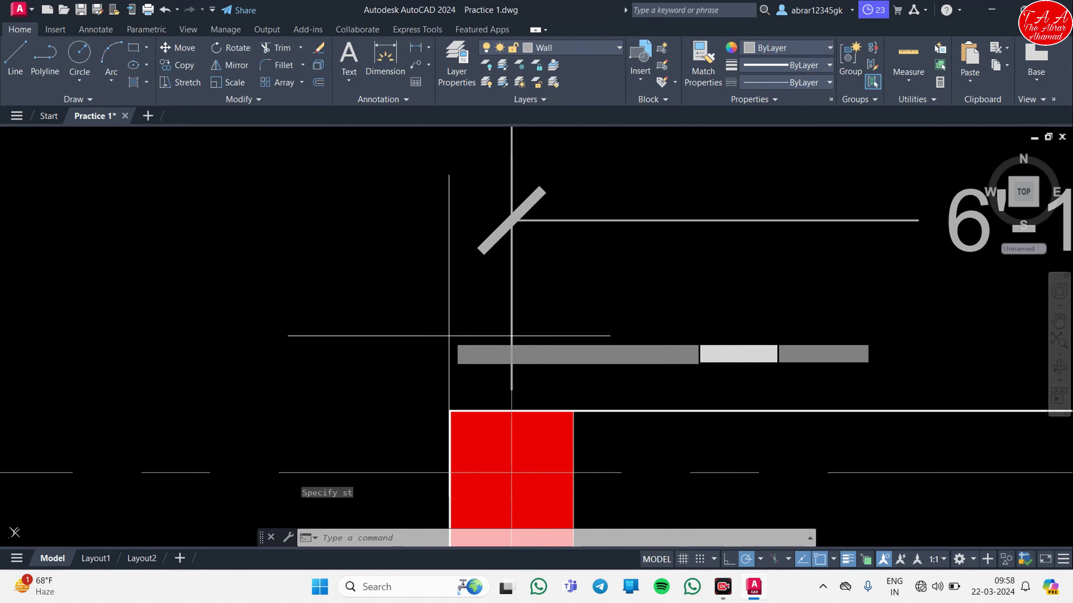
key("Return")
left_click(450, 411)
left_click(504, 409)
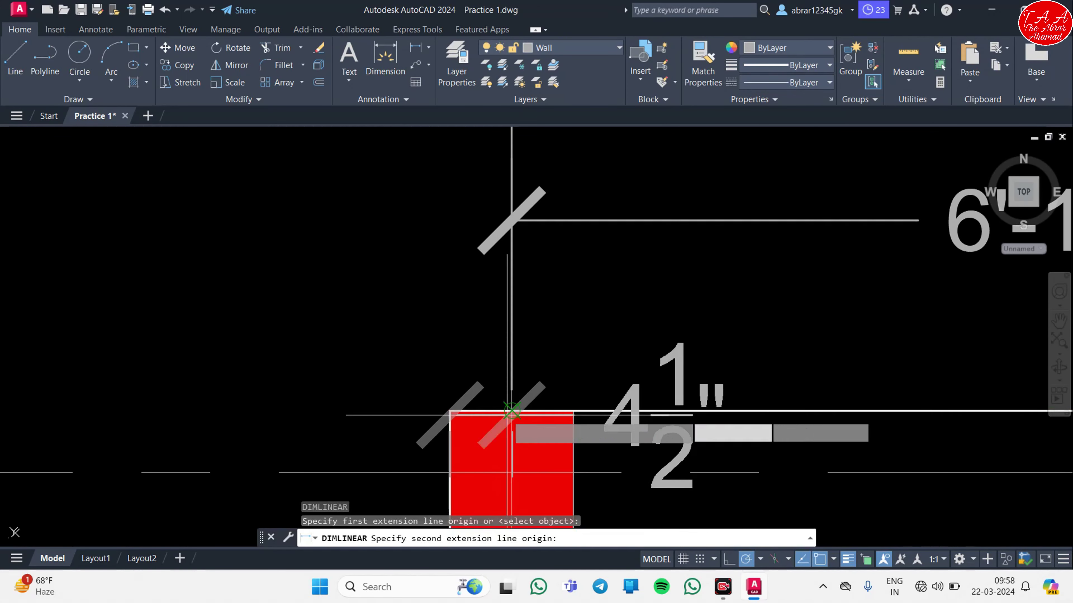
key("Escape")
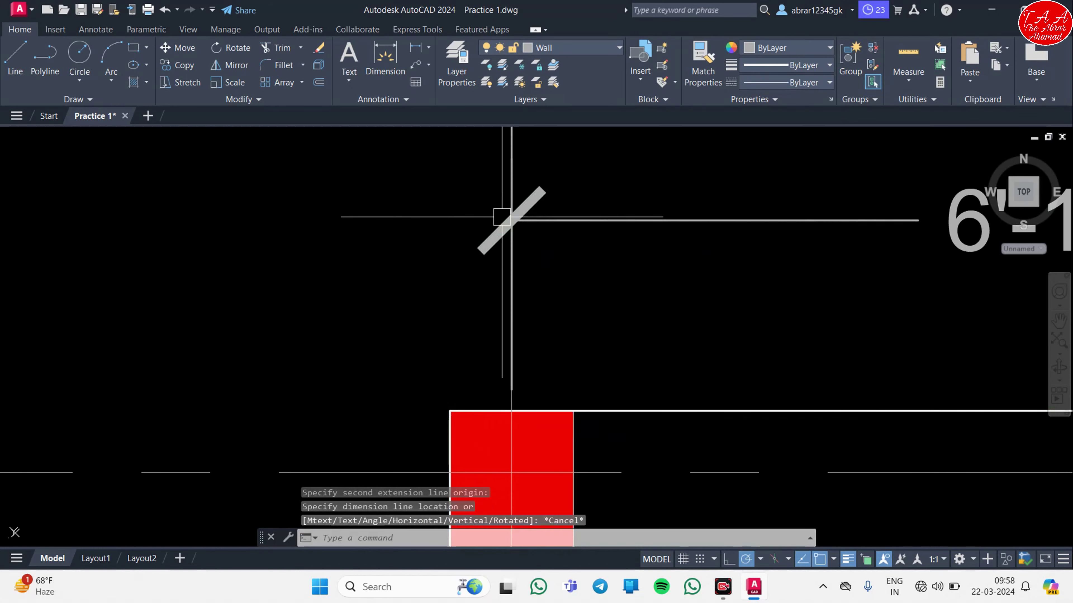
Continue the a–b dimension outward with a 4½" span to column a's outer face.
left_click(512, 219)
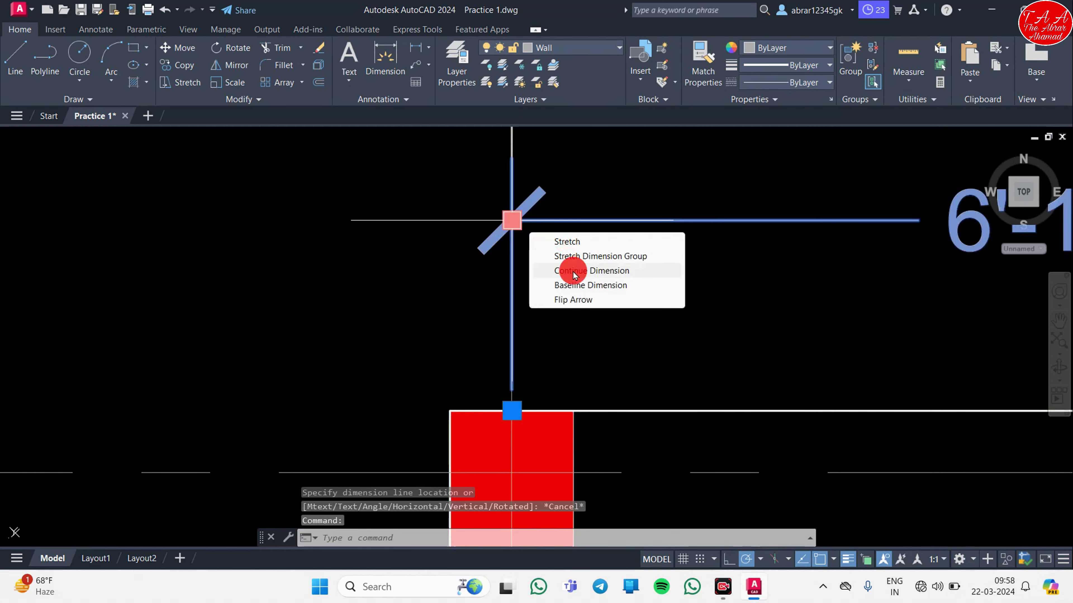
left_click(545, 271)
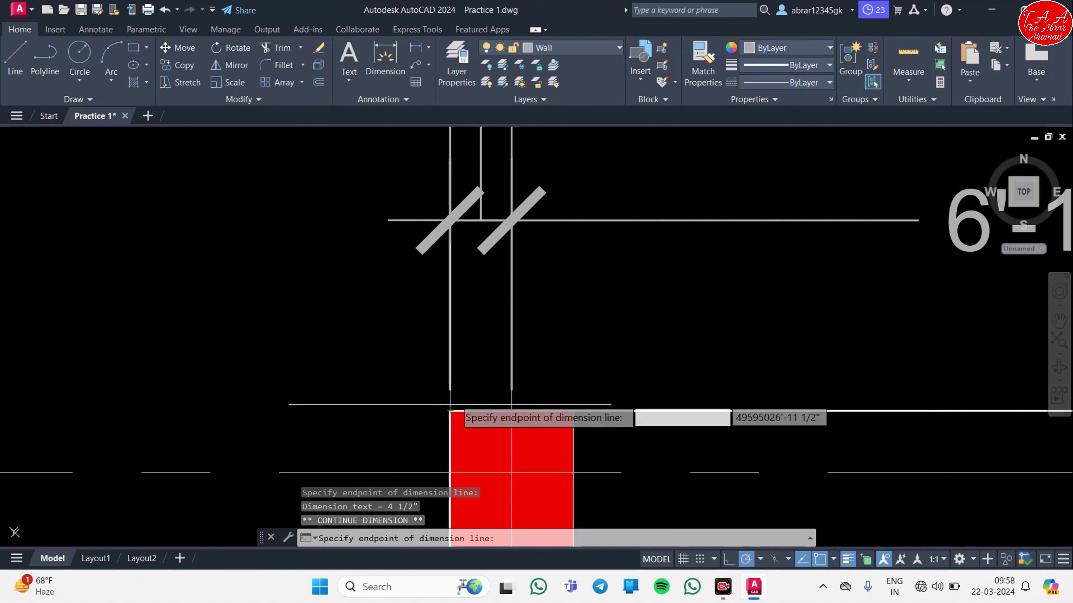
key("Escape")
key("Escape")
scroll(539, 269, "down", 5)
scroll(539, 268, "up", 5)
left_click(552, 289)
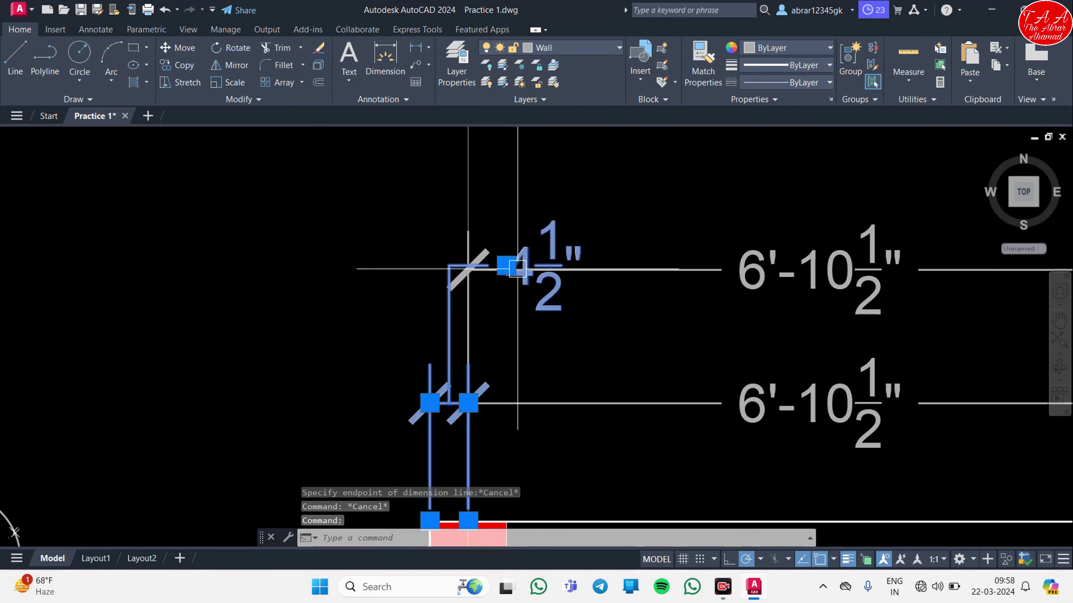
left_click(506, 265)
key("Escape")
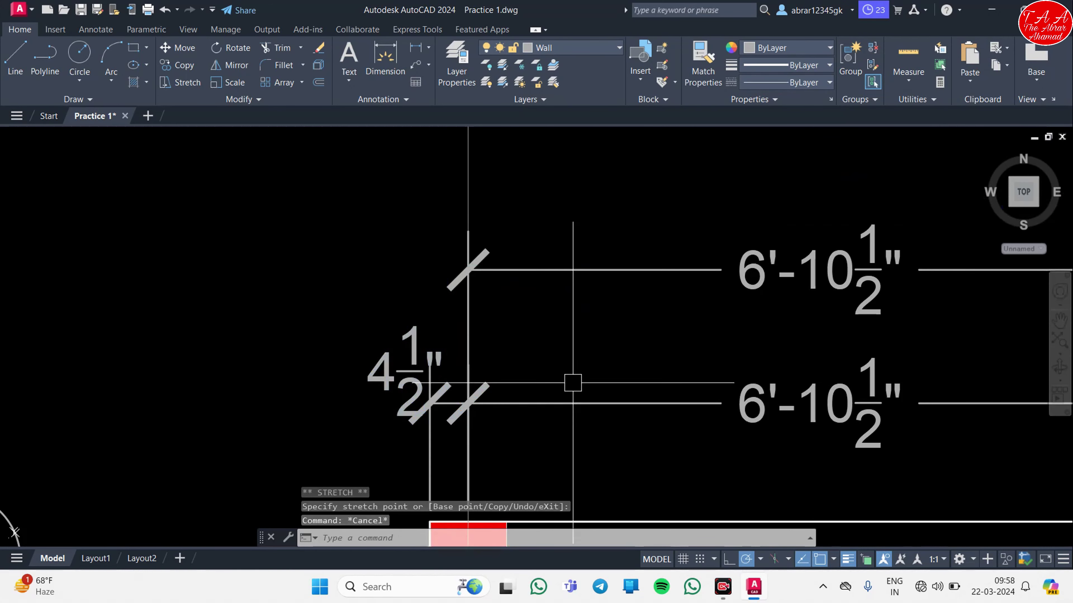
Recentre the column plan and start another linear dimension.
scroll(498, 307, "down", 1)
scroll(570, 402, "down", 3)
middle_click_drag(569, 402, 340, 374)
scroll(341, 374, "down", 2)
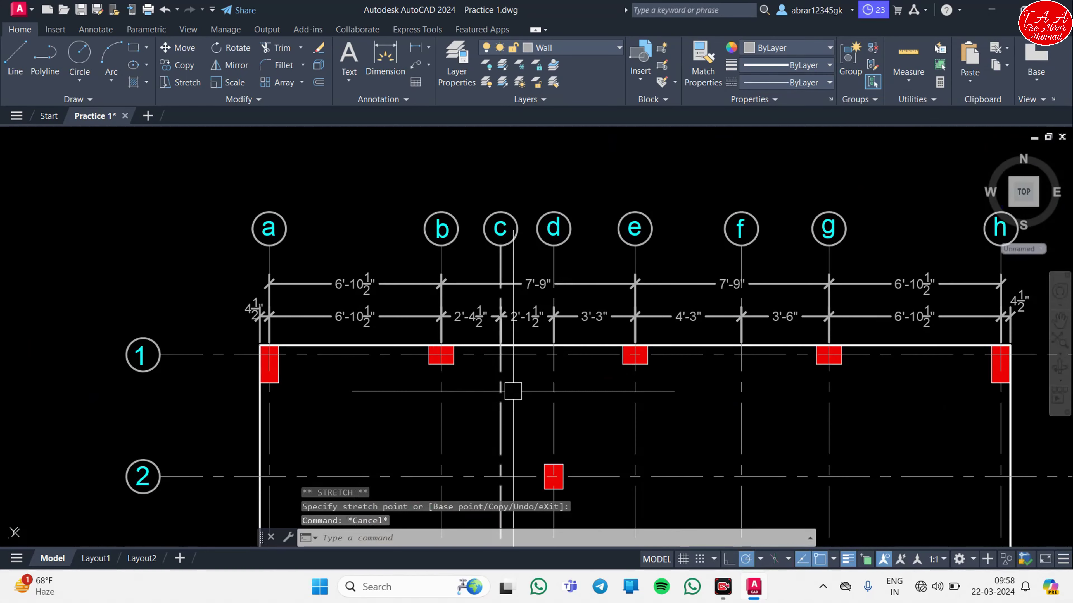
middle_click_drag(733, 427, 517, 343)
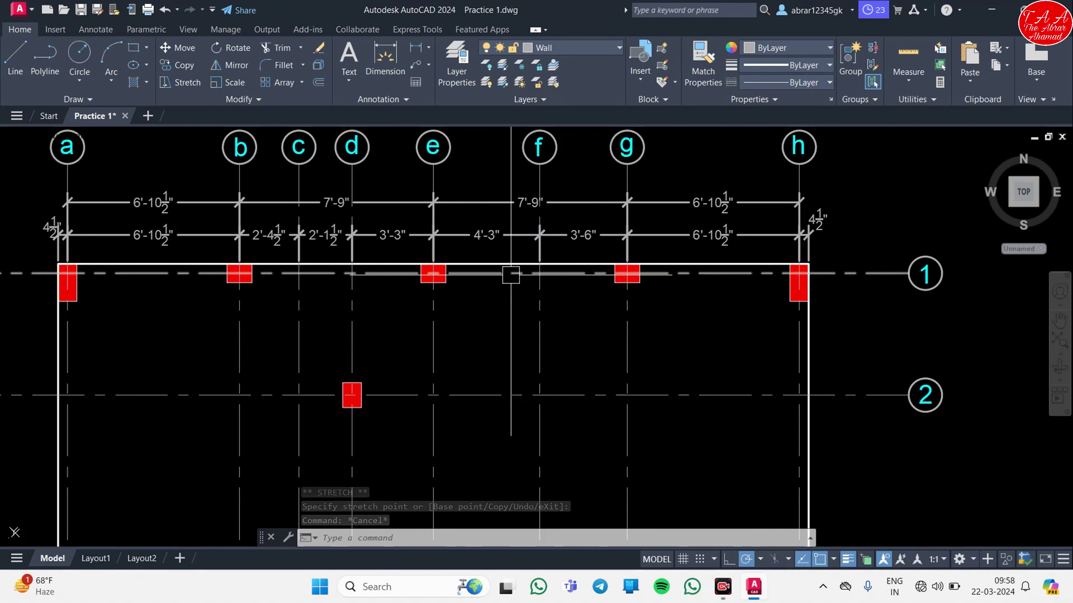
middle_click_drag(210, 242, 301, 327)
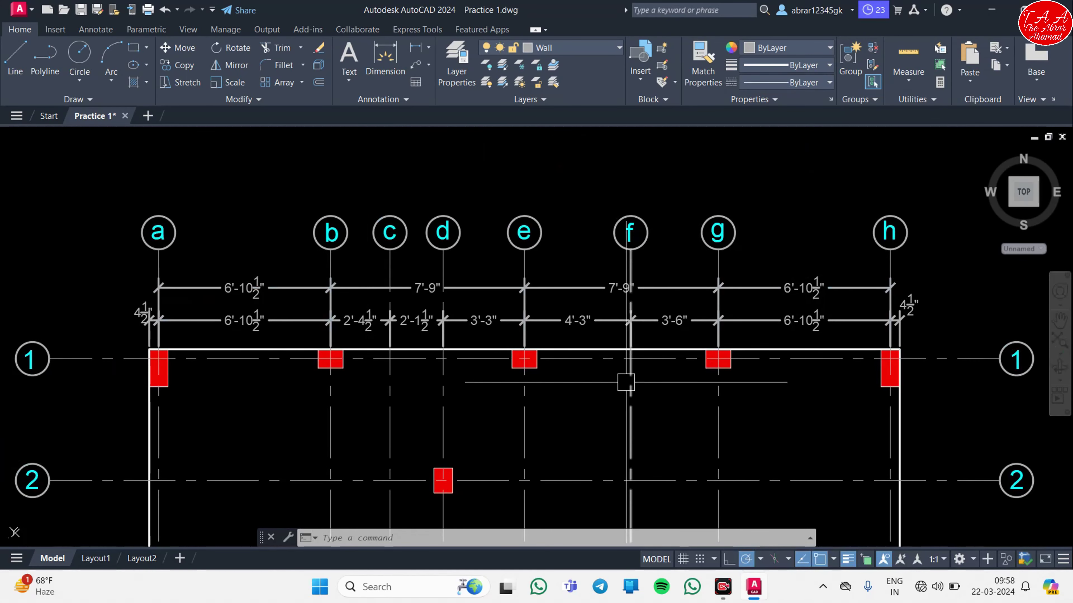
type("dli")
key("Return")
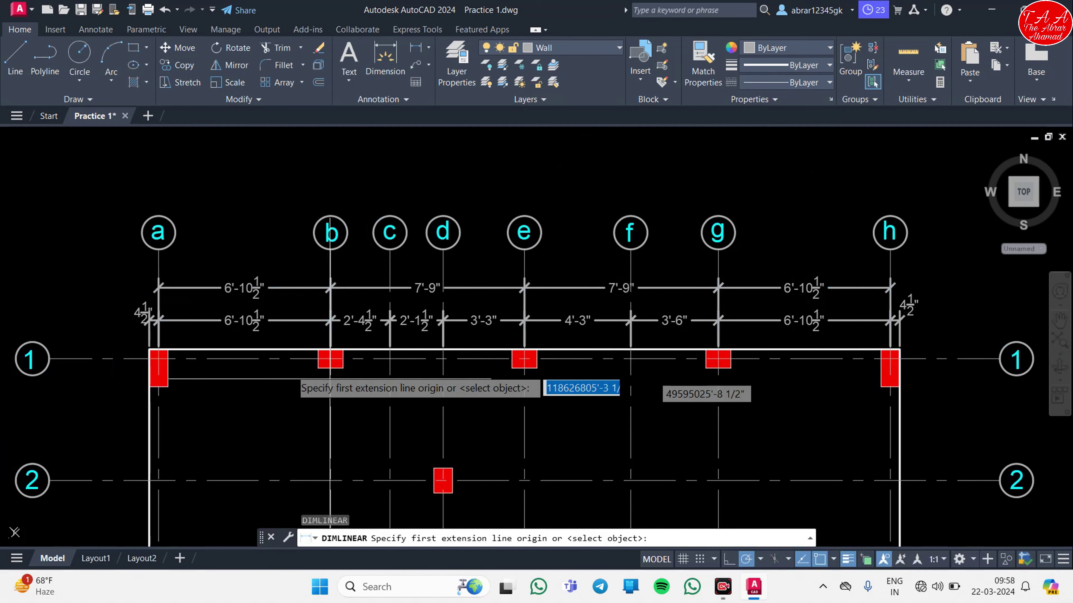
Place an overall 29'-3" dimension from column a's outer corner to column h, above the chains.
scroll(182, 334, "up", 5)
left_click(87, 408)
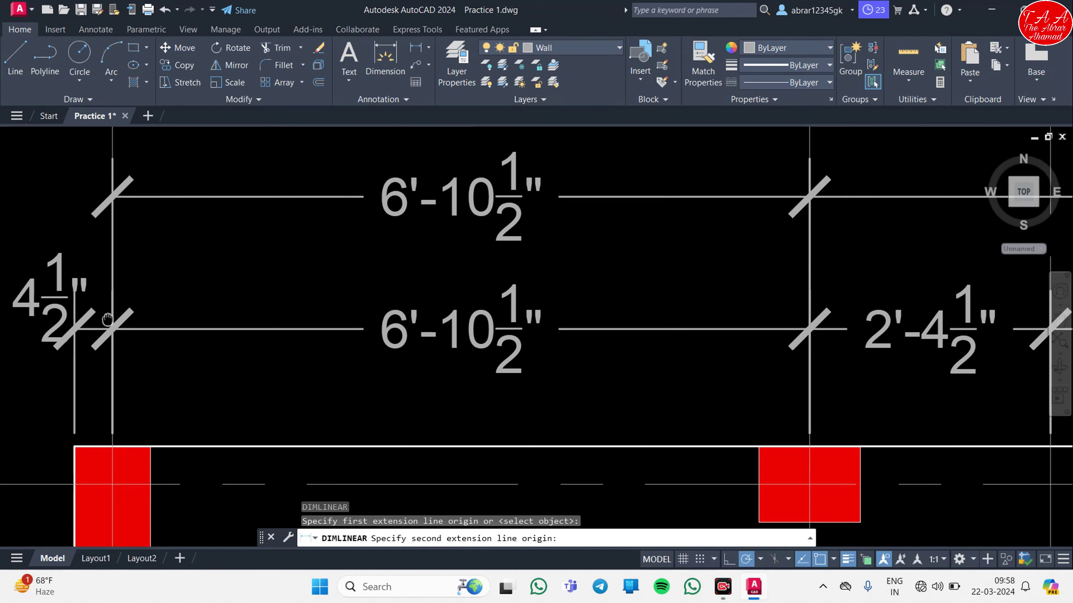
scroll(275, 440, "down", 4)
middle_click_drag(971, 444, 250, 363)
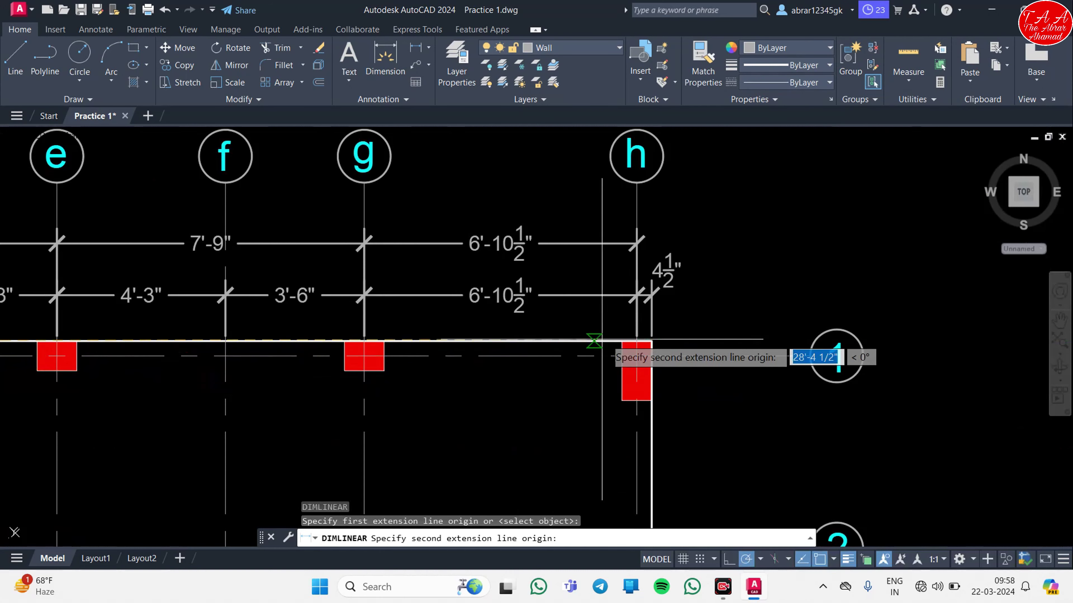
left_click(652, 342)
middle_click_drag(564, 219, 783, 224)
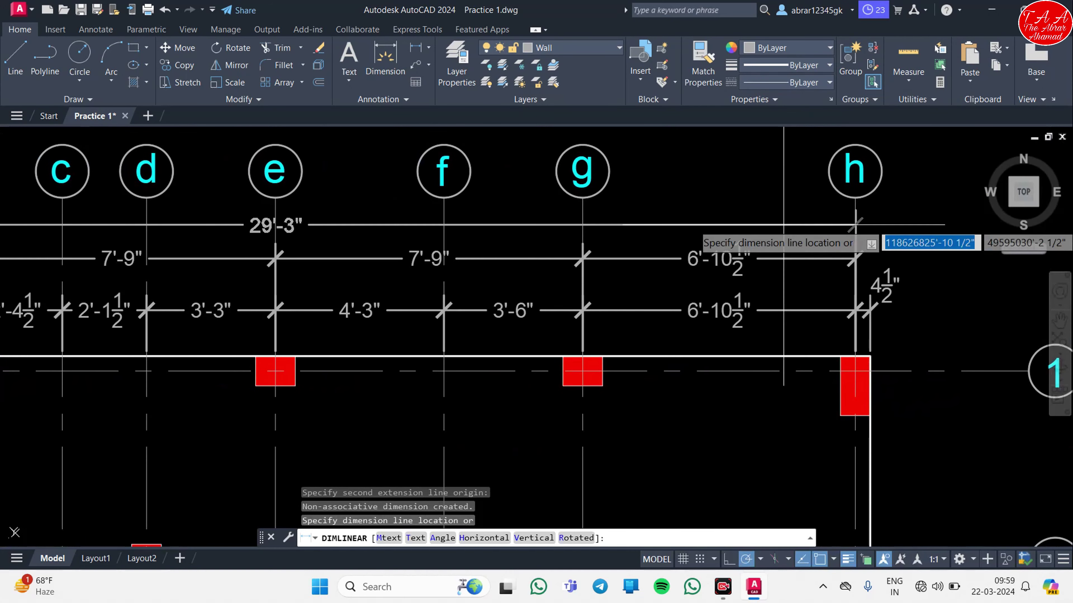
left_click(783, 224)
middle_click_drag(443, 282, 497, 247)
scroll(522, 283, "down", 2)
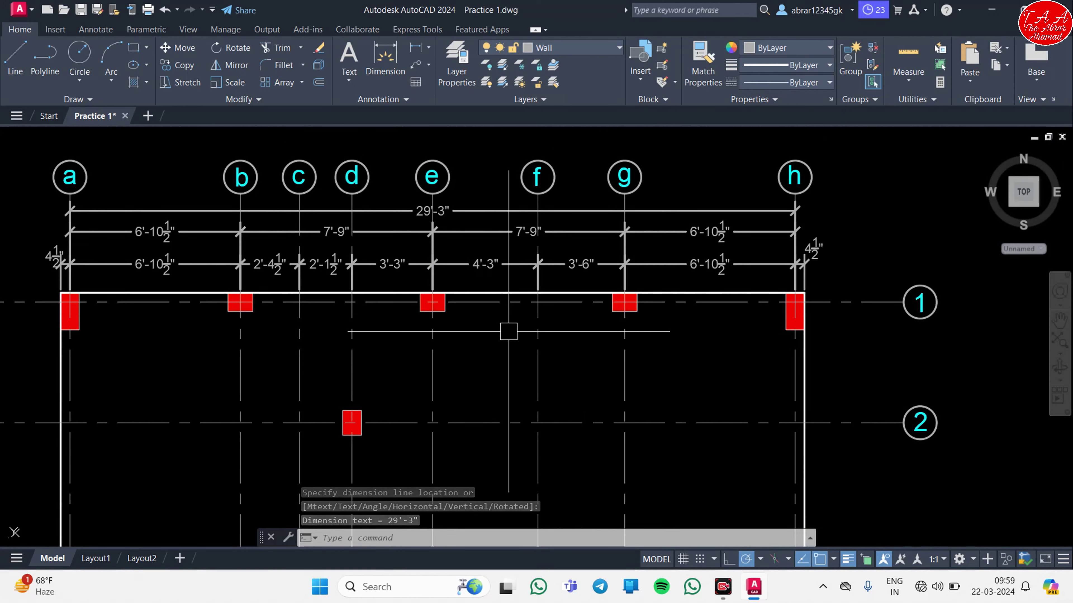
scroll(543, 414, "down", 4)
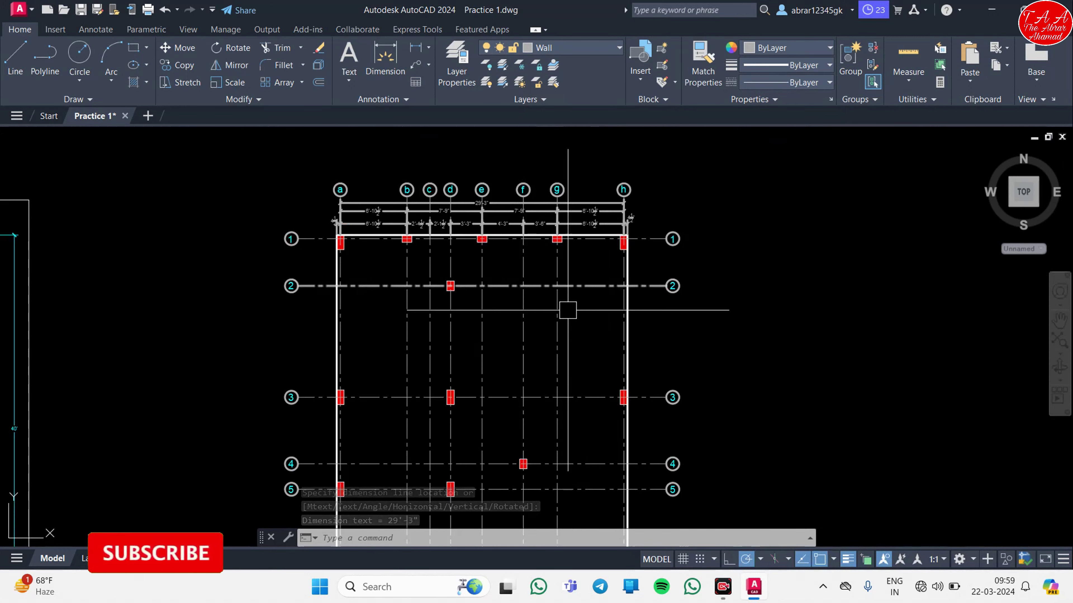
Turn off lineweight display and review grid bubbles a through h.
left_click(846, 560)
scroll(606, 349, "up", 5)
scroll(532, 328, "up", 2)
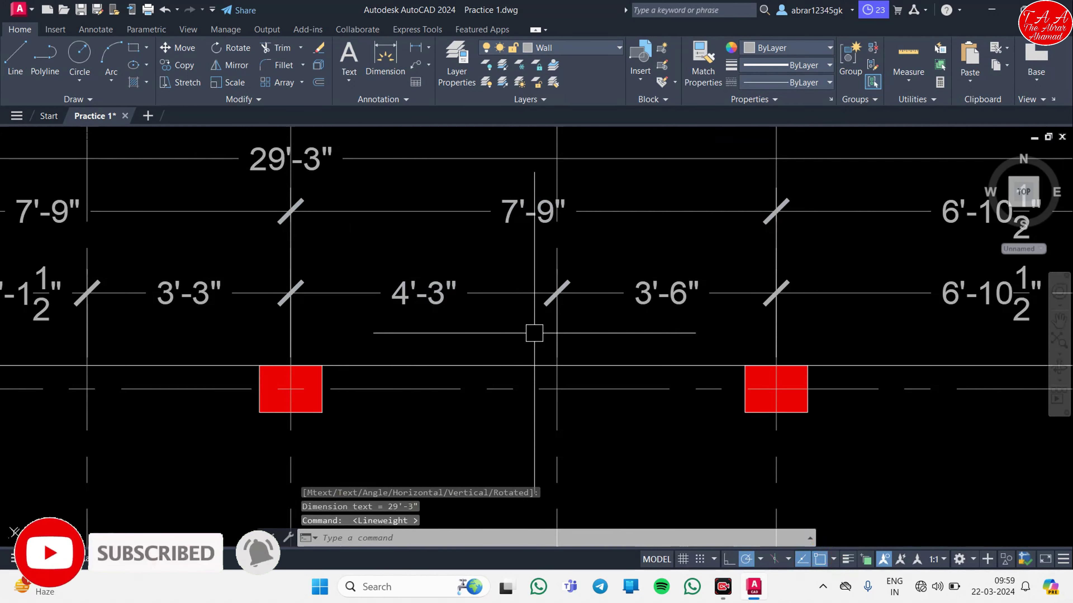
scroll(589, 249, "down", 1)
scroll(570, 400, "down", 5)
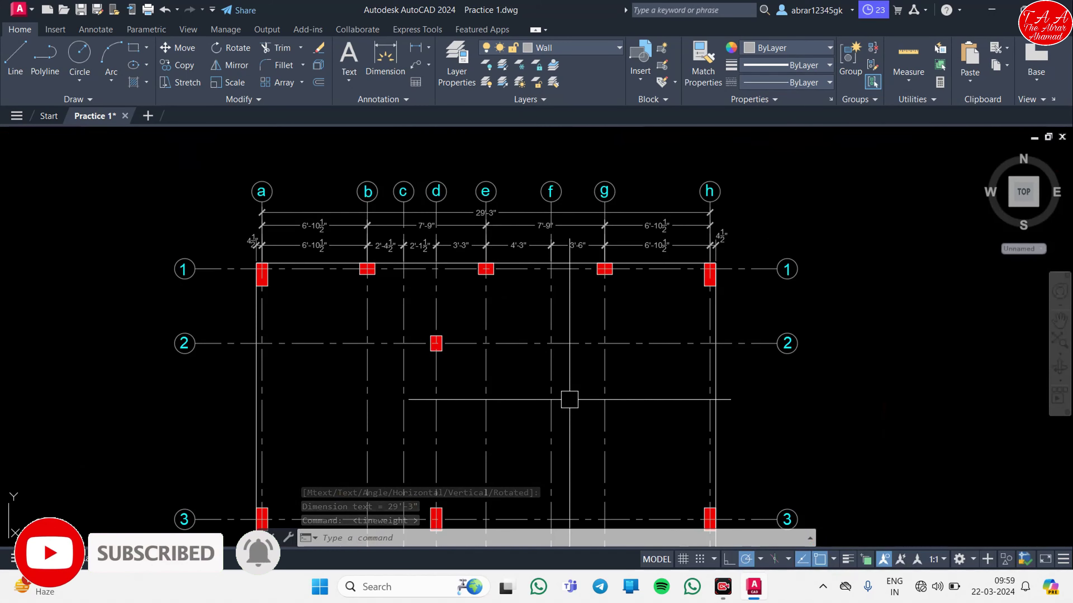
scroll(356, 170, "up", 2)
middle_click_drag(718, 266, 654, 349)
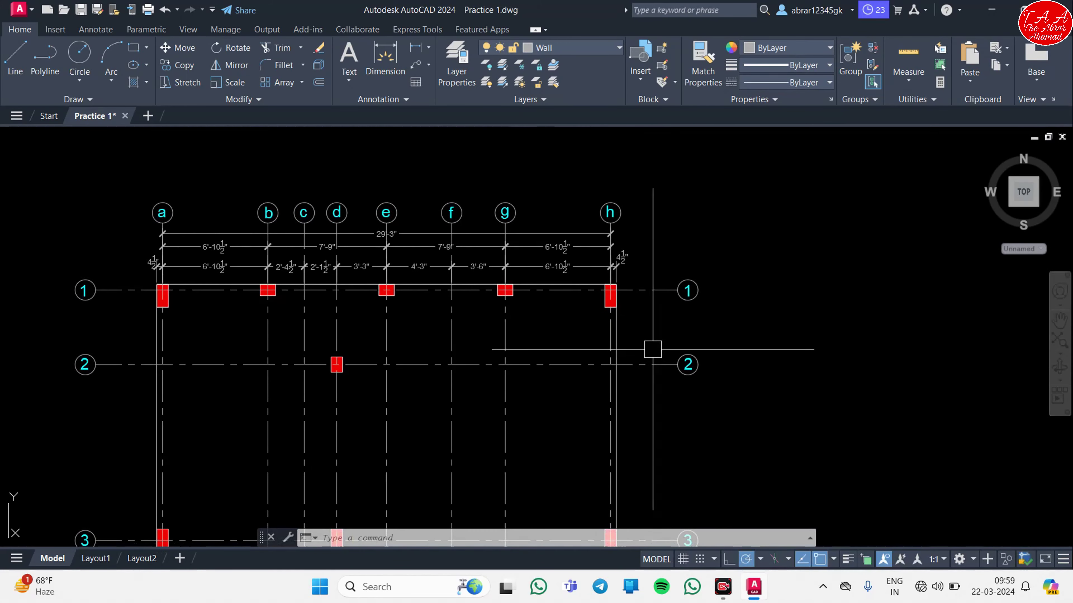
scroll(611, 305, "up", 6)
Add a 4'-10½" linear dimension (DLI) beside column h between grids 1 and 2.
key("Escape")
key("Escape")
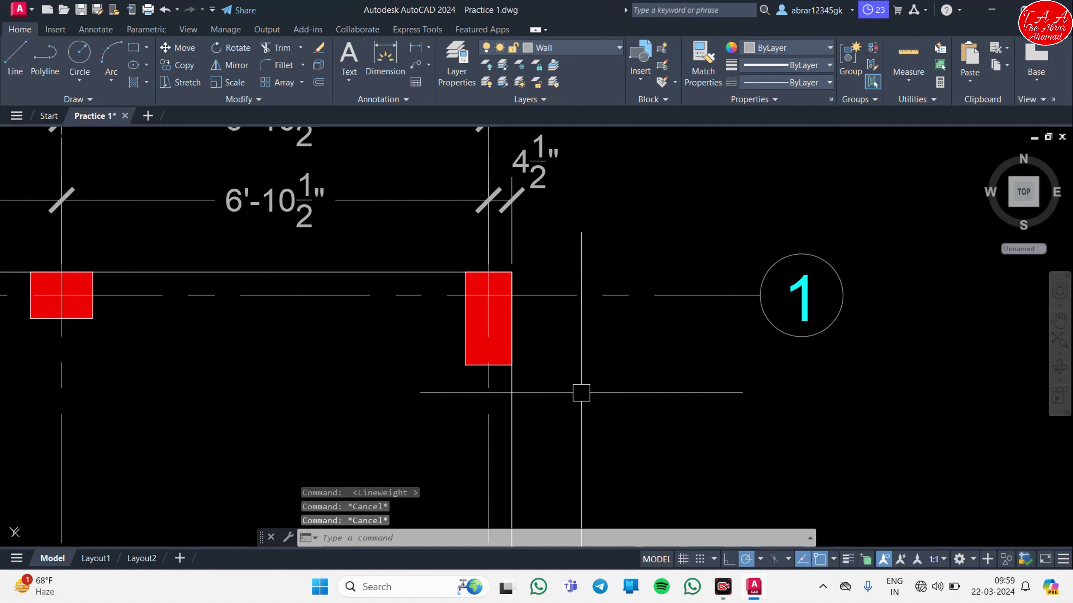
type("dl")
key("Return")
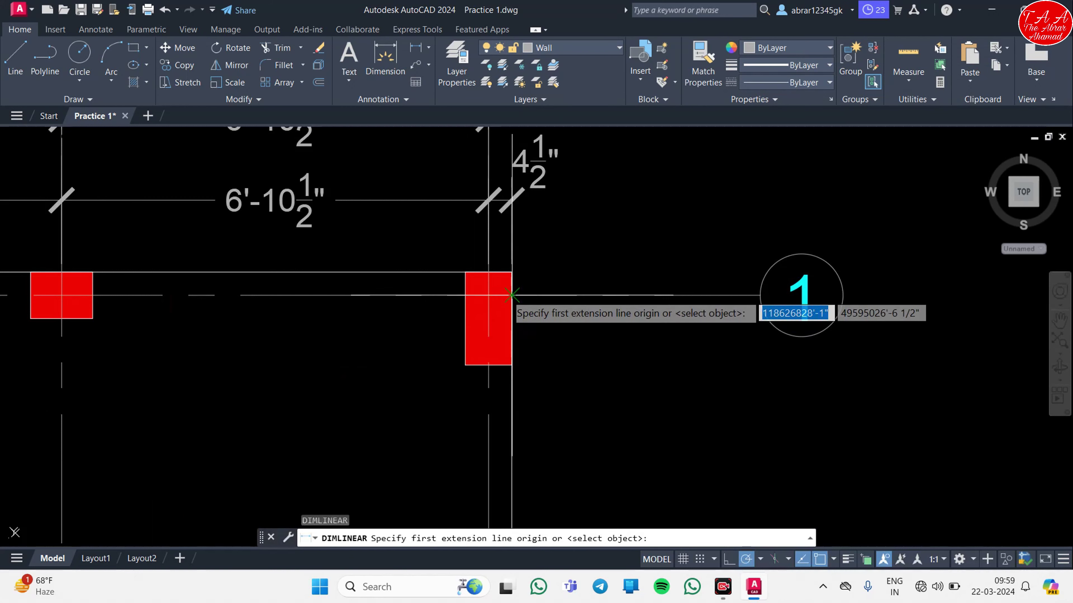
left_click(511, 295)
scroll(619, 378, "down", 2)
scroll(625, 423, "down", 3)
scroll(517, 316, "up", 1)
scroll(462, 319, "up", 4)
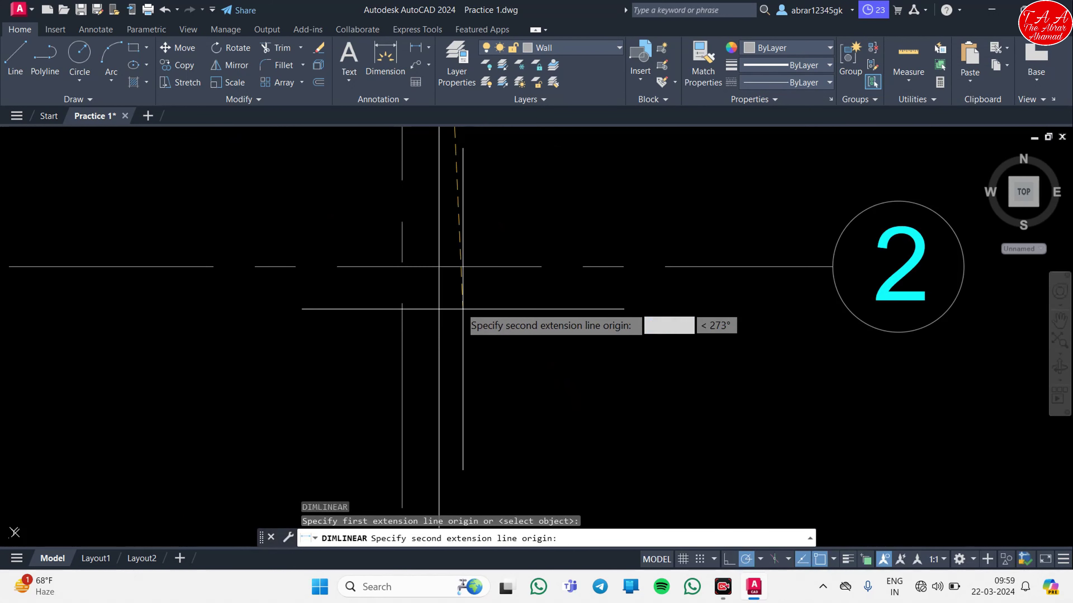
scroll(438, 267, "up", 2)
left_click(439, 267)
scroll(517, 249, "down", 2)
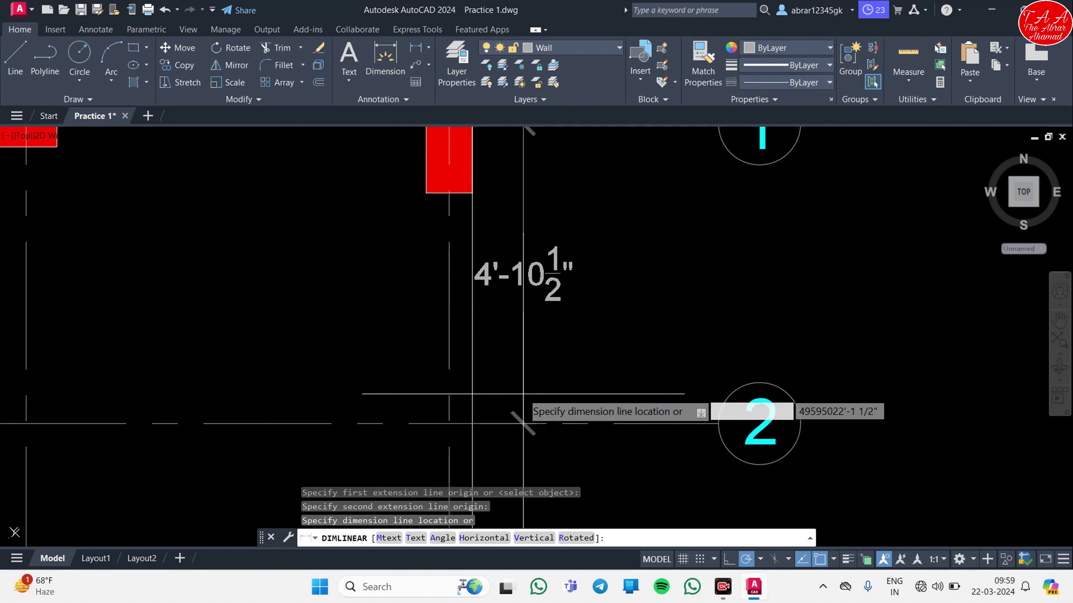
scroll(543, 372, "down", 2)
left_click(528, 439)
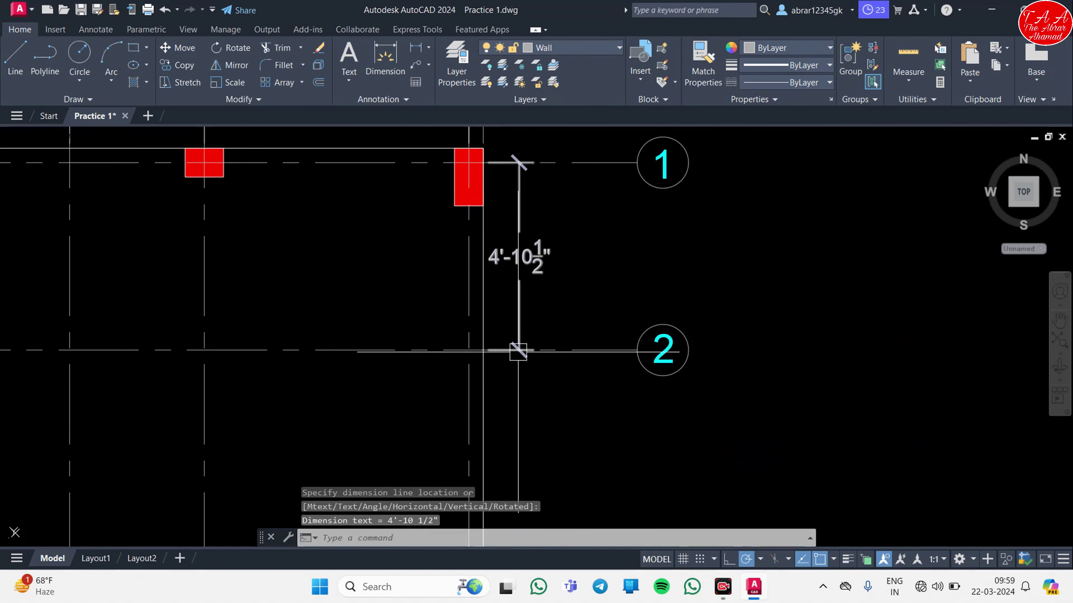
Continue the vertical dimension chain through grid lines 3, 4, 5, 6 and 7.
left_click(519, 357)
left_click(561, 399)
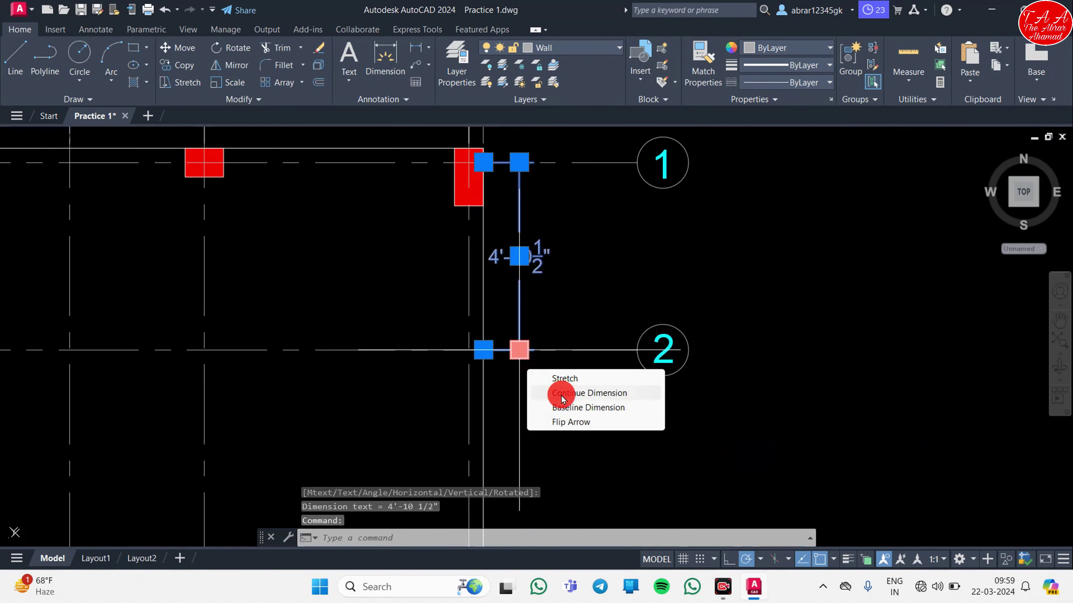
scroll(479, 448, "up", 3)
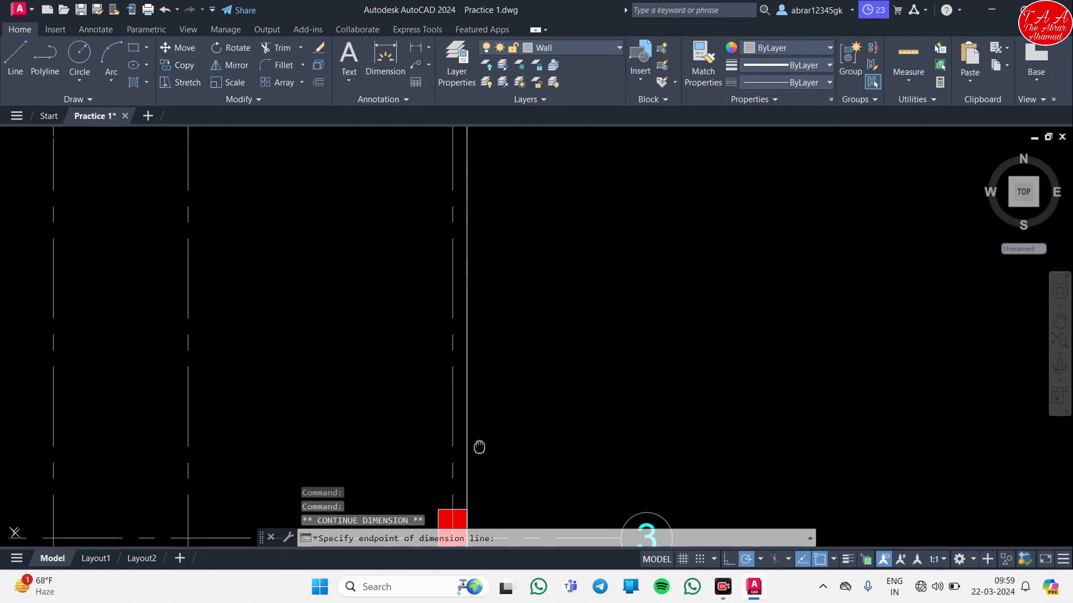
middle_click_drag(479, 447, 516, 221)
left_click(516, 221)
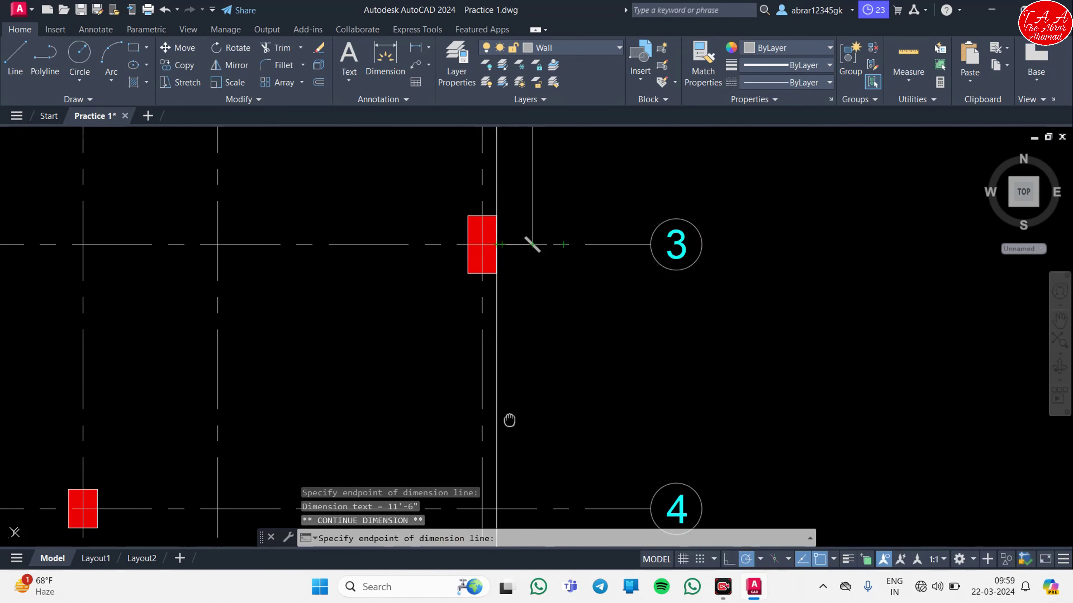
middle_click_drag(502, 517, 506, 216)
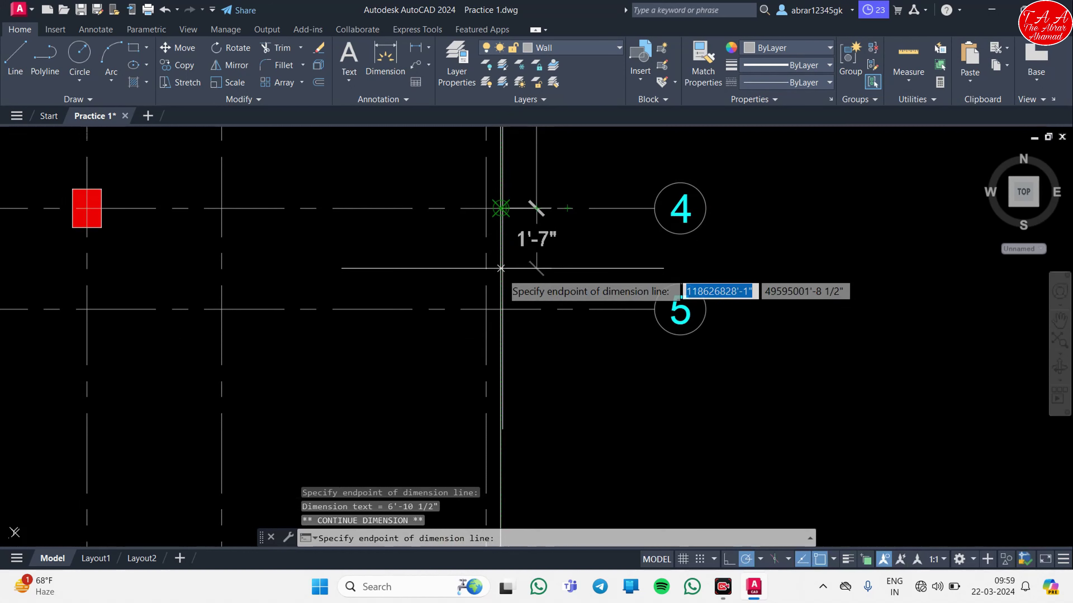
left_click(500, 309)
middle_click_drag(500, 406, 498, 170)
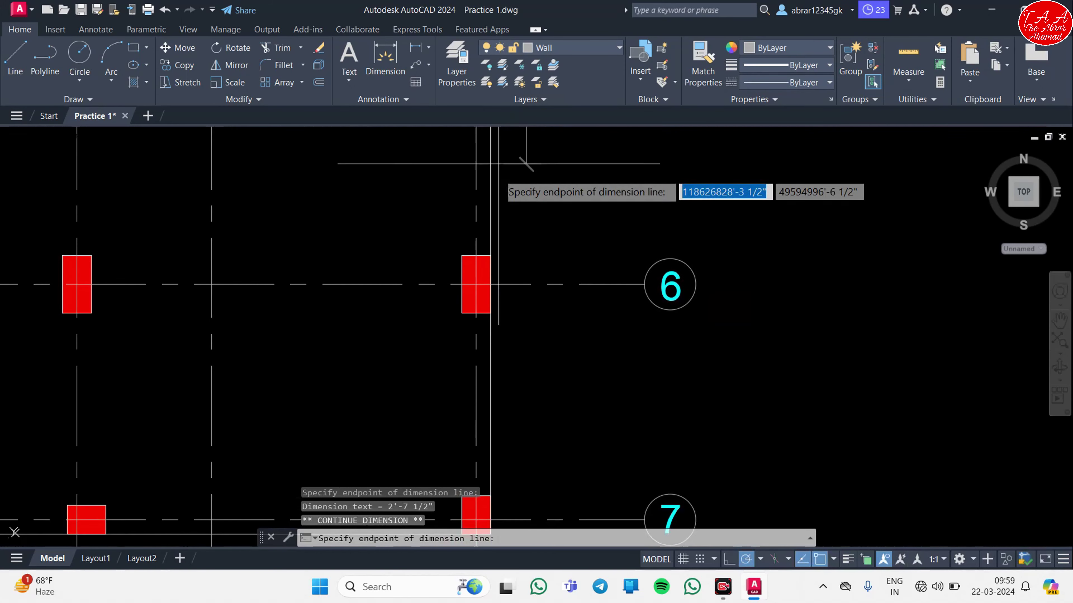
left_click(494, 282)
middle_click_drag(490, 510, 490, 283)
left_click(490, 284)
key("Escape")
Review the full vertical chain from grids 1 to 7, then start another linear dimension.
middle_click_drag(568, 126, 573, 435)
scroll(572, 435, "down", 3)
middle_click_drag(575, 378, 573, 228)
scroll(570, 293, "down", 2)
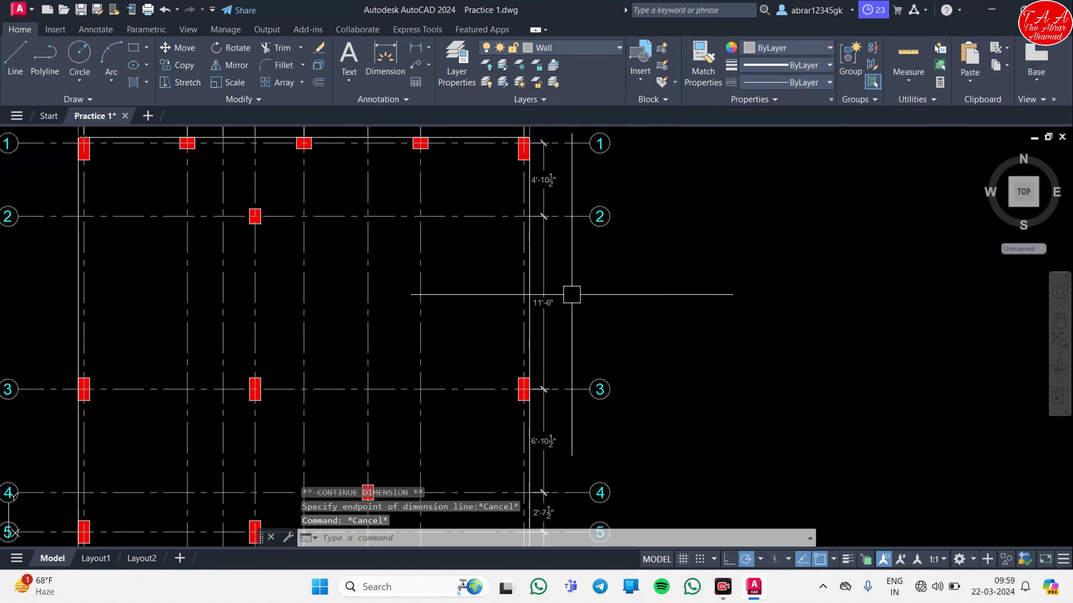
scroll(570, 292, "up", 2)
middle_click_drag(570, 330, 529, 309)
scroll(519, 290, "down", 4)
scroll(504, 249, "up", 6)
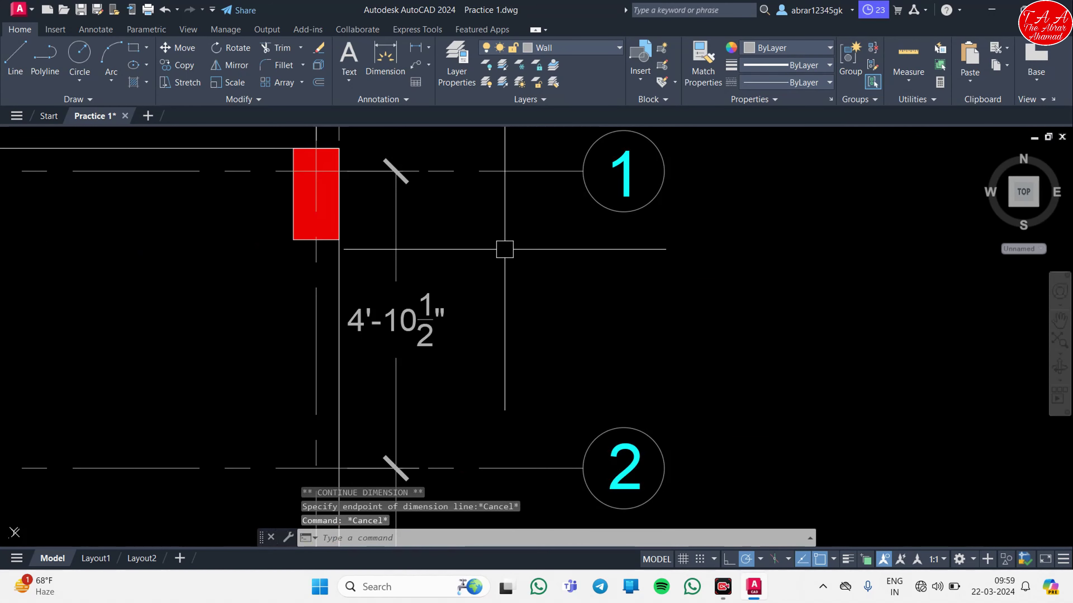
type("dli")
key("Return")
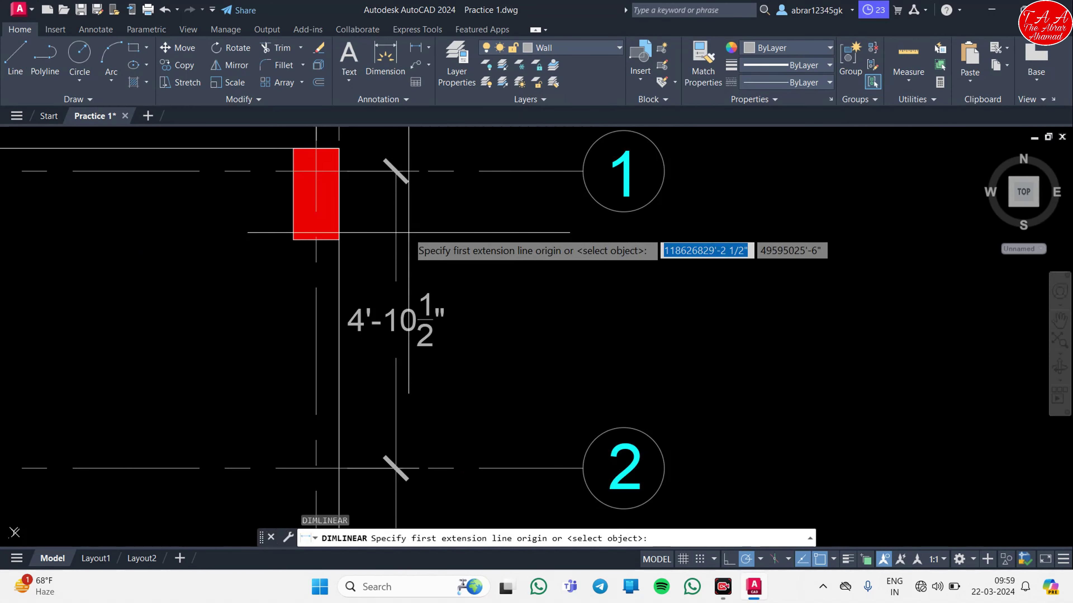
Place a 16'-4½" dimension from grid 1 to the column at grid 3, outside the first chain.
left_click(338, 171)
scroll(391, 467, "up", 3)
mouse_move(374, 345)
middle_mouse_down()
mouse_move(369, 433)
mouse_move(407, 197)
middle_mouse_up()
middle_click_drag(407, 135, 380, 520)
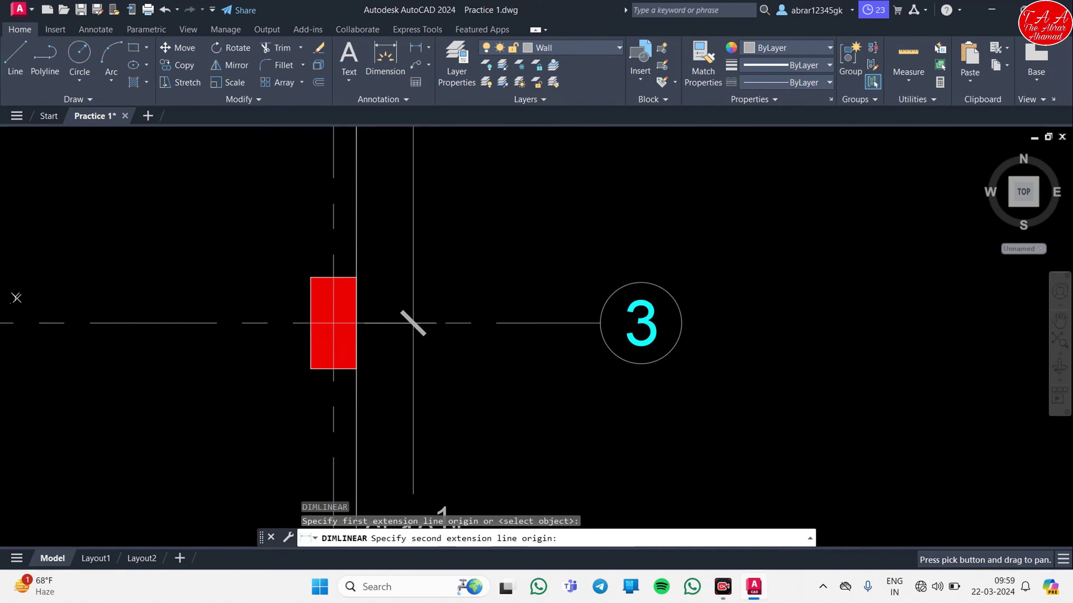
left_click(356, 323)
scroll(465, 360, "down", 2)
scroll(485, 338, "down", 2)
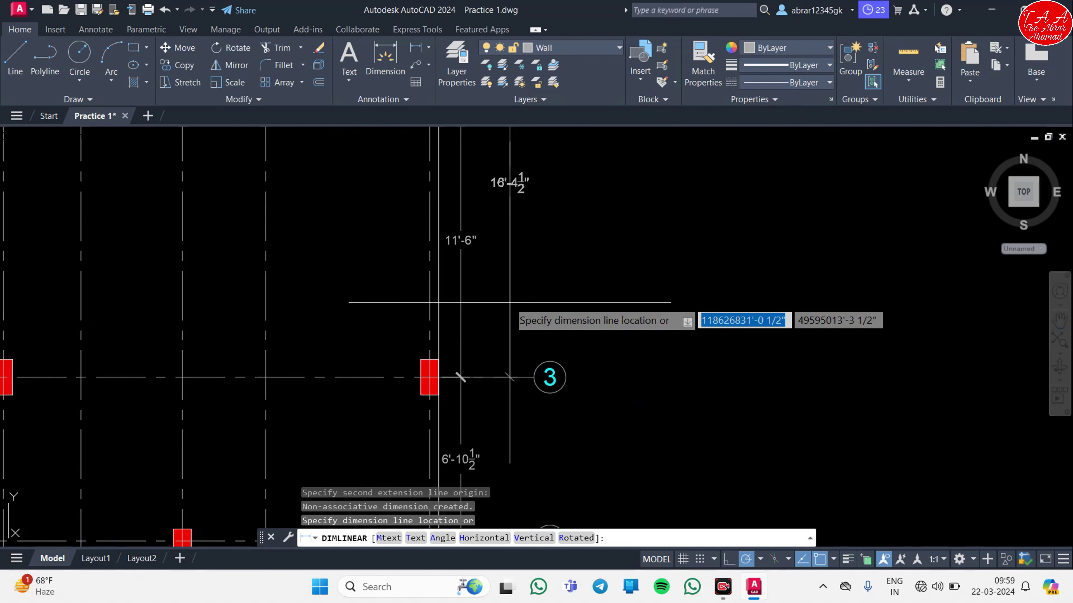
mouse_move(510, 303)
middle_mouse_down()
mouse_move(463, 403)
mouse_move(473, 284)
middle_mouse_up()
left_click(464, 422)
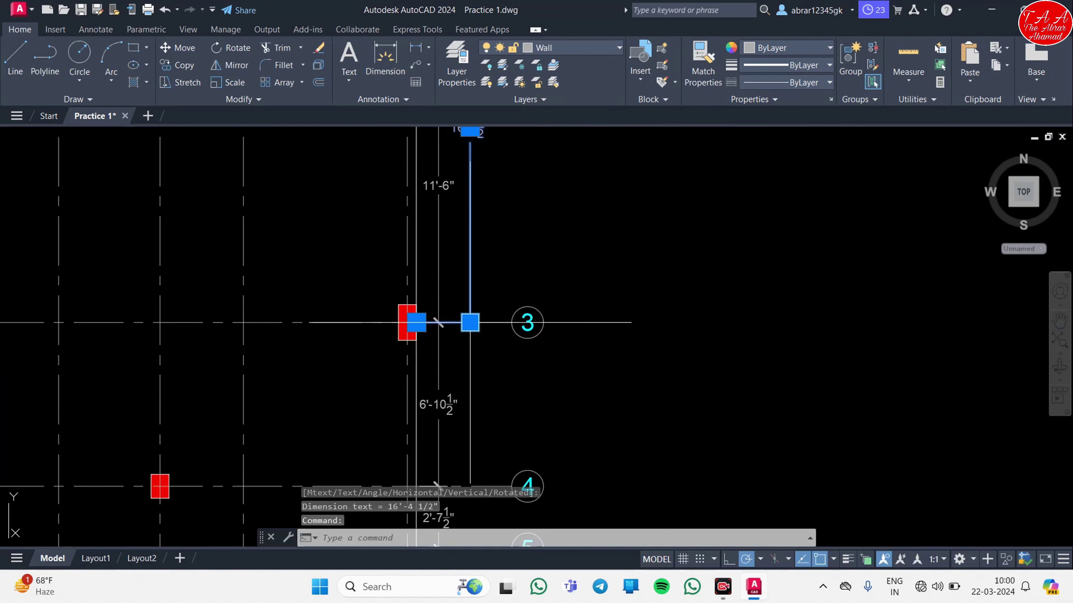
mouse_move(469, 323)
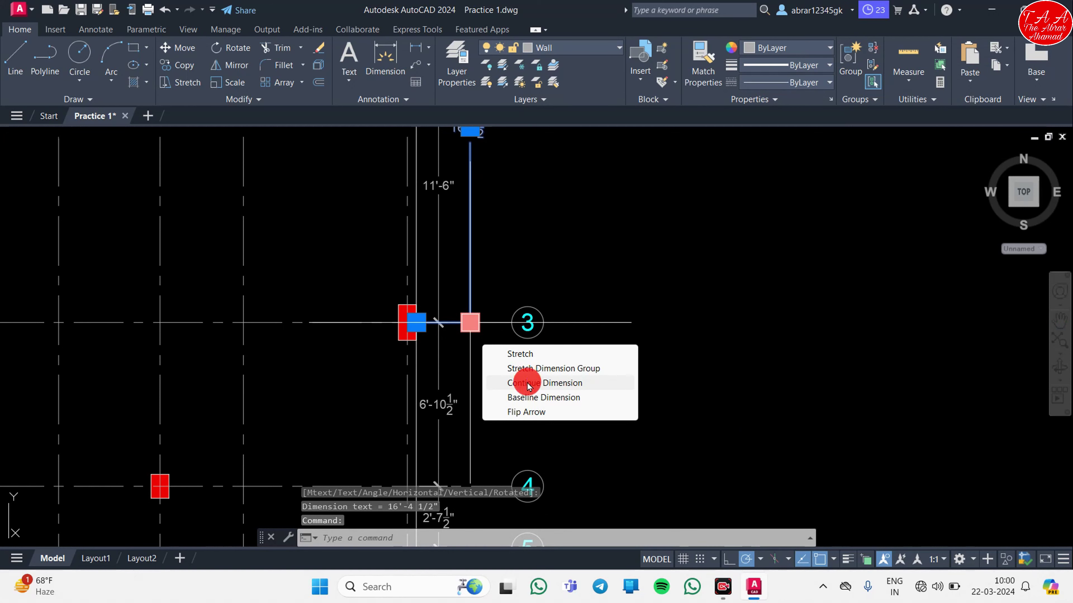
Continue the outer dimension chain down to grids 6 and 7, then select its text.
left_click(528, 387)
scroll(494, 448, "down", 8)
scroll(488, 446, "up", 4)
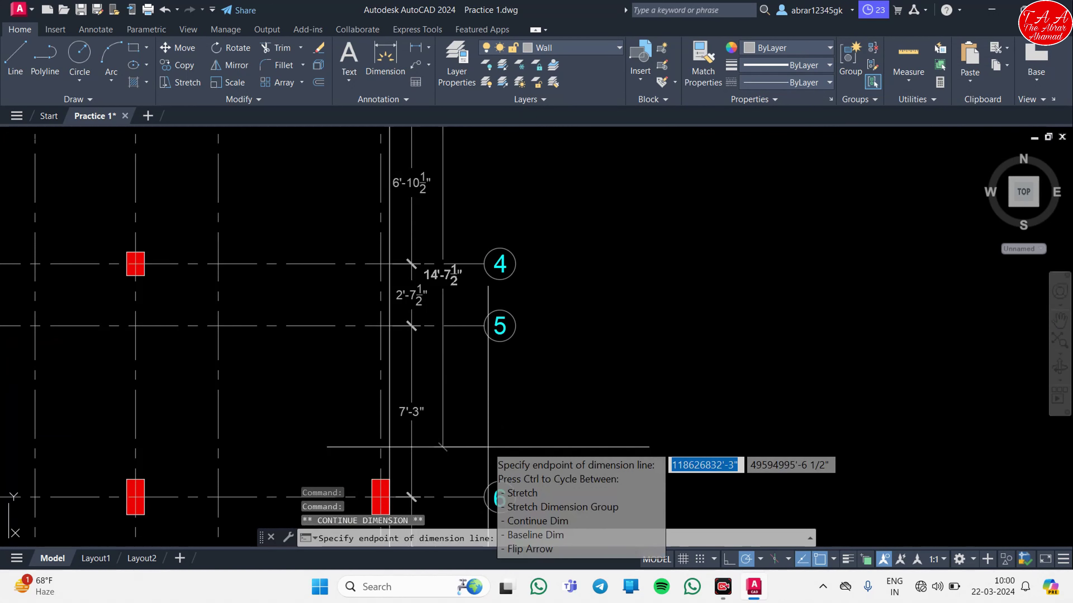
scroll(488, 447, "up", 3)
scroll(423, 296, "up", 2)
left_click(380, 249)
scroll(494, 342, "down", 2)
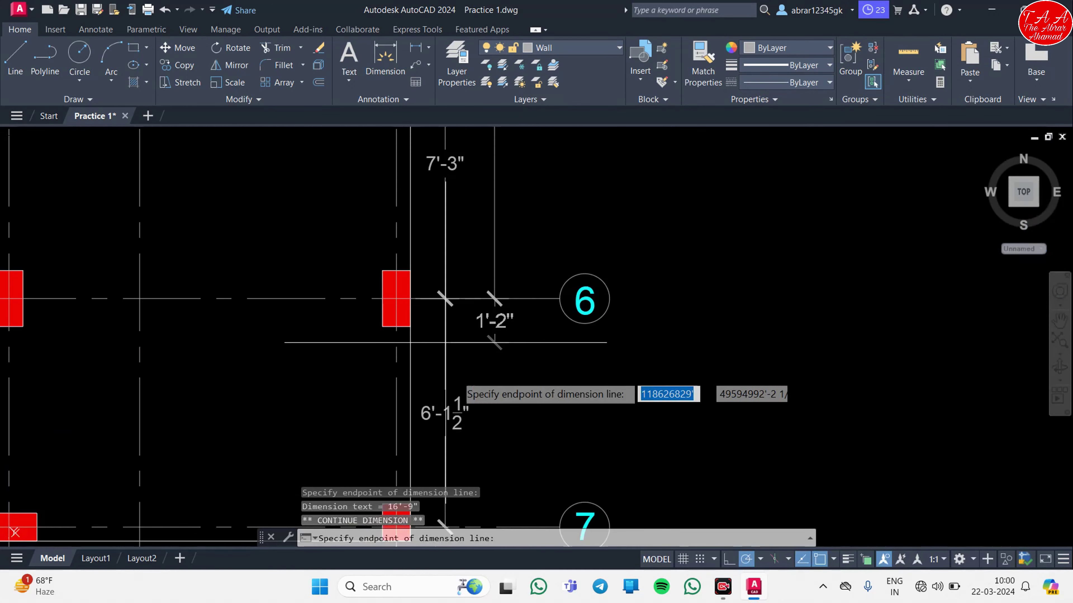
middle_click_drag(460, 387, 498, 139)
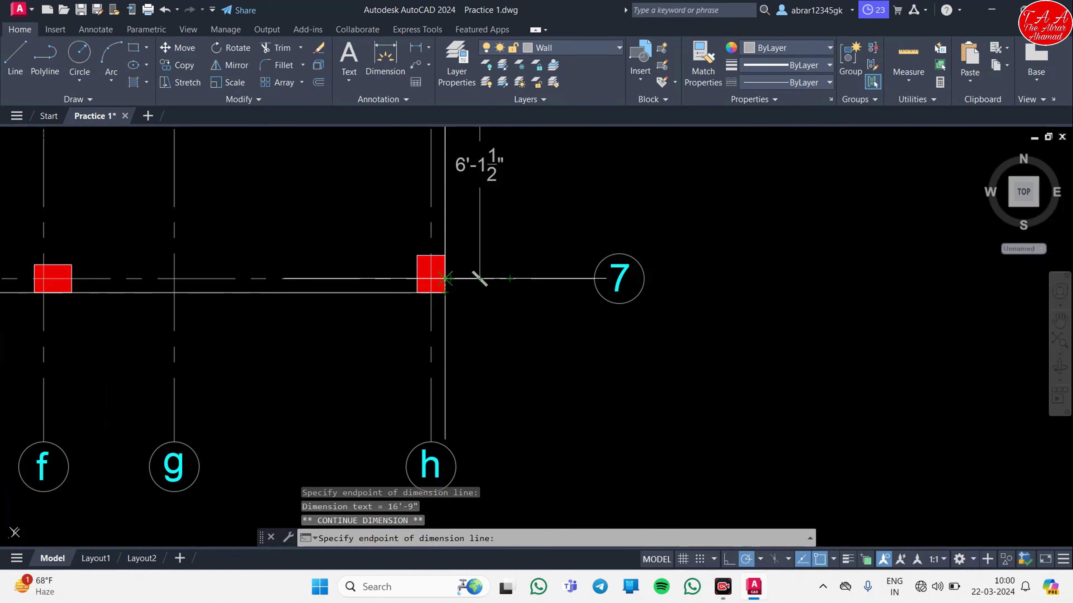
left_click(446, 279)
middle_click_drag(591, 178, 538, 378)
key("Escape")
key("Escape")
left_click(486, 364)
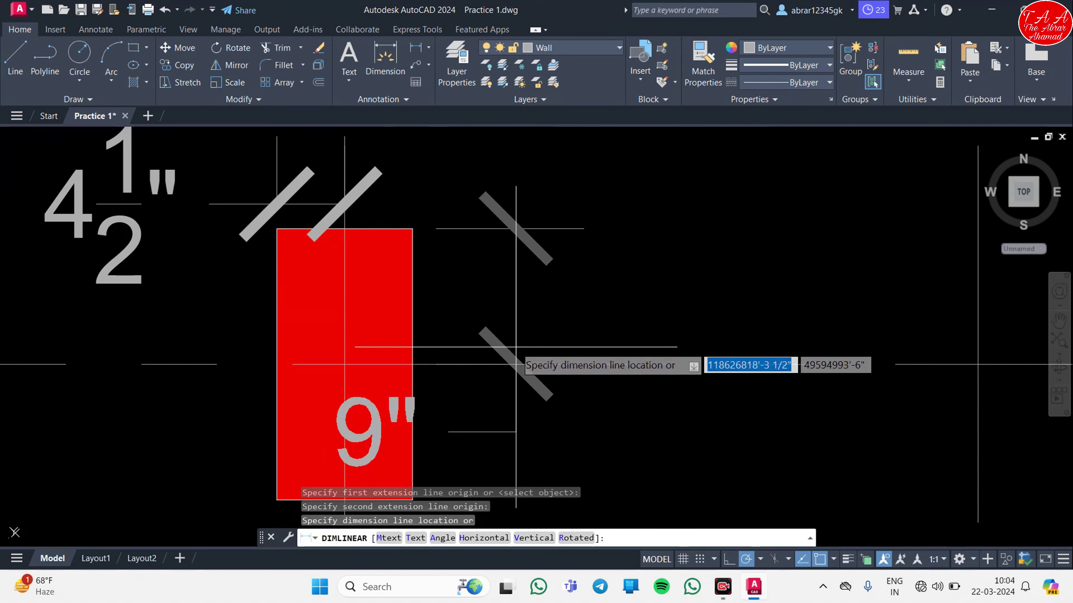
Finish a 9" dimension left of the column, then move to the column near grid 6.
left_click(277, 448)
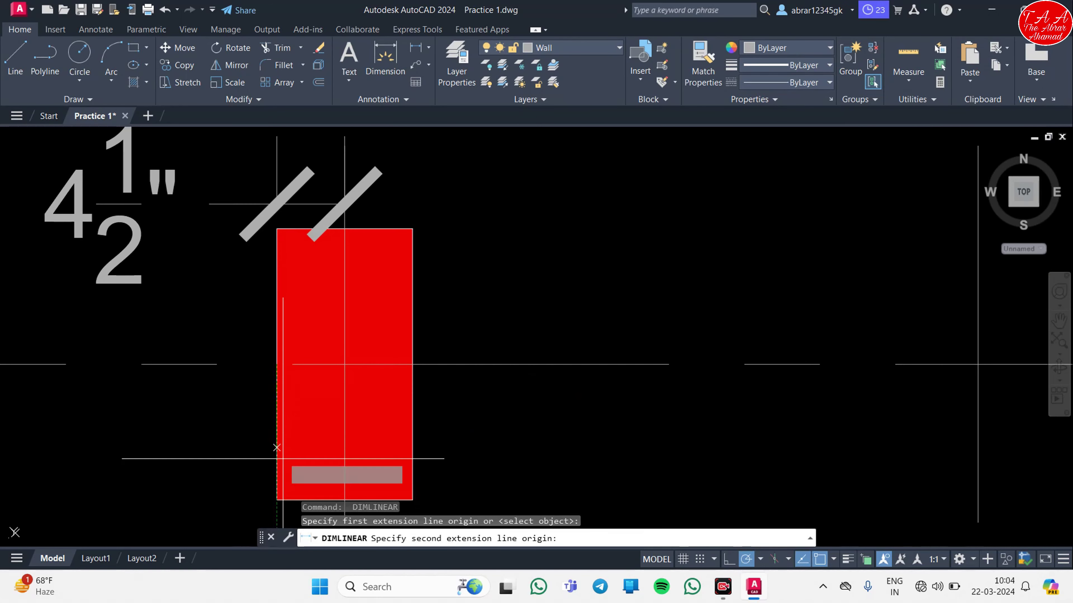
left_click(277, 500)
left_click(243, 465)
middle_click_drag(346, 439, 422, 328)
scroll(422, 328, "down", 2)
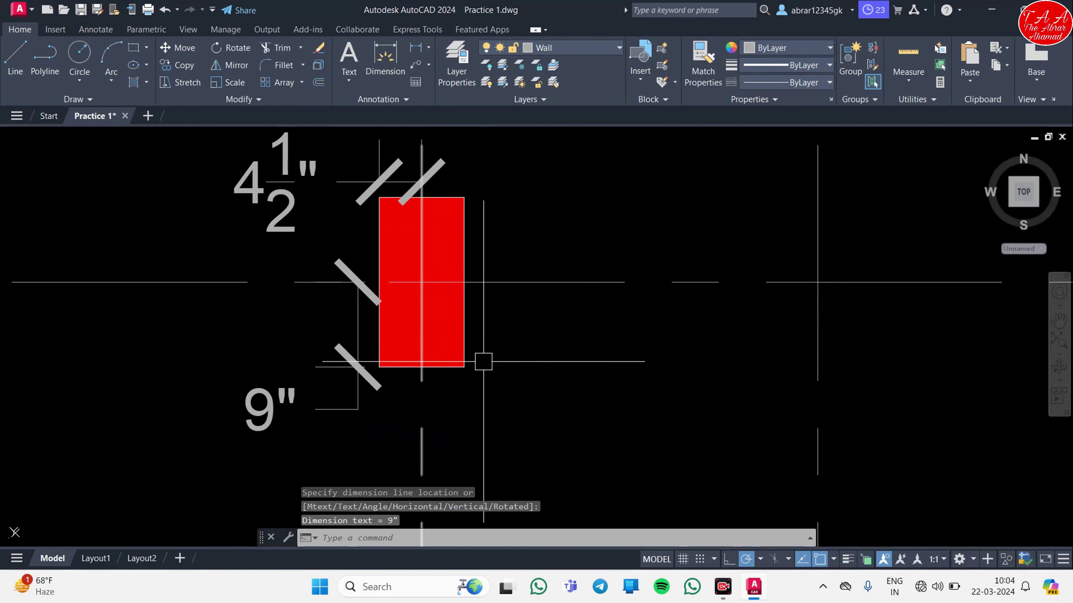
scroll(414, 352, "down", 2)
middle_click_drag(722, 395, 364, 347)
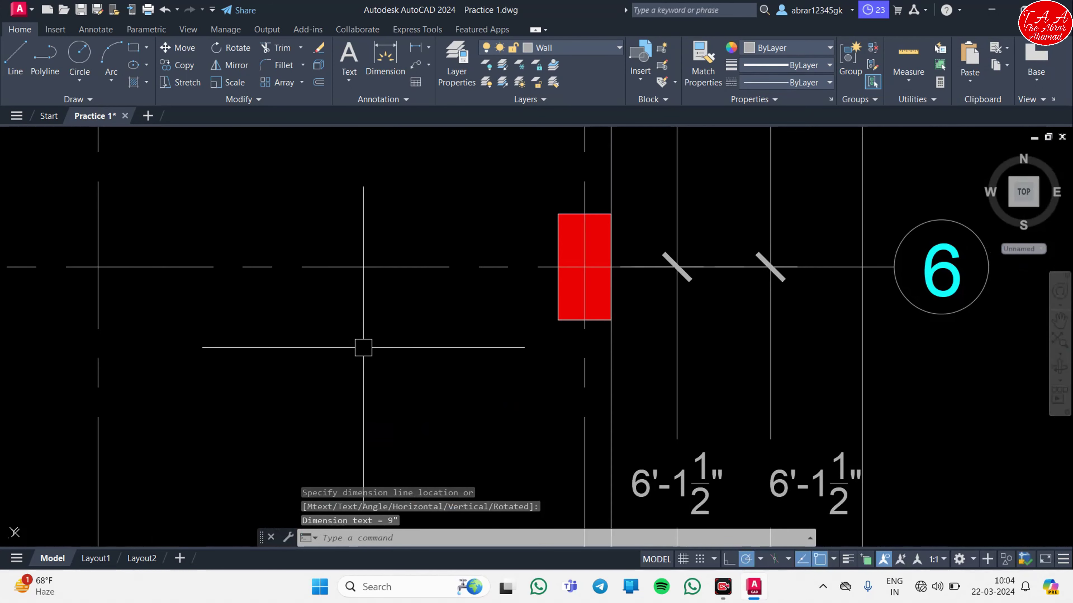
scroll(582, 223, "up", 2)
scroll(539, 265, "up", 2)
Add a 9" dimension left of the grid 6 column and reposition its text.
key("Escape")
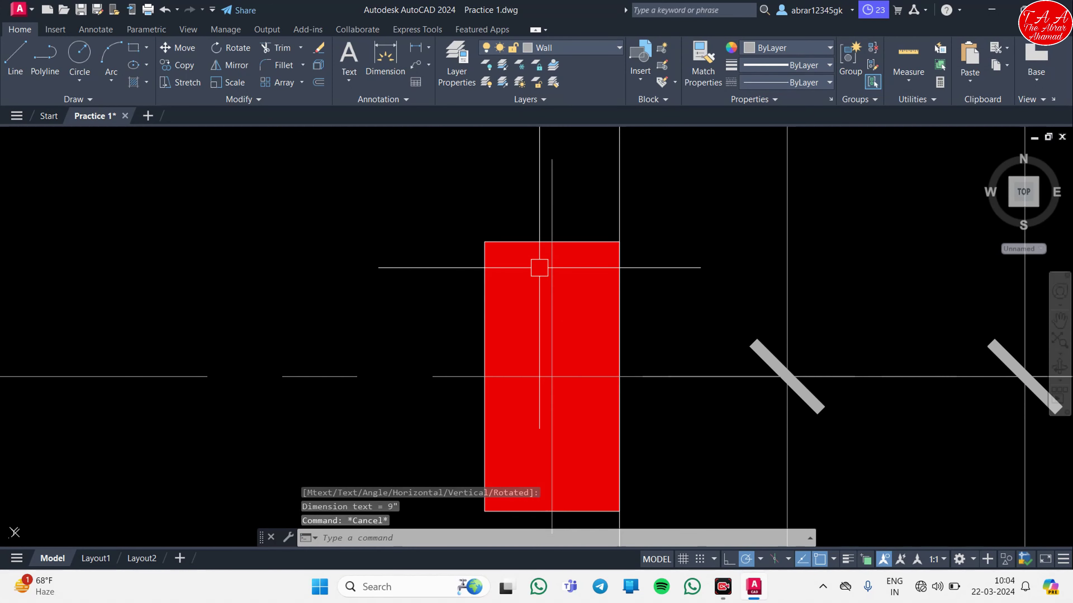
key("space")
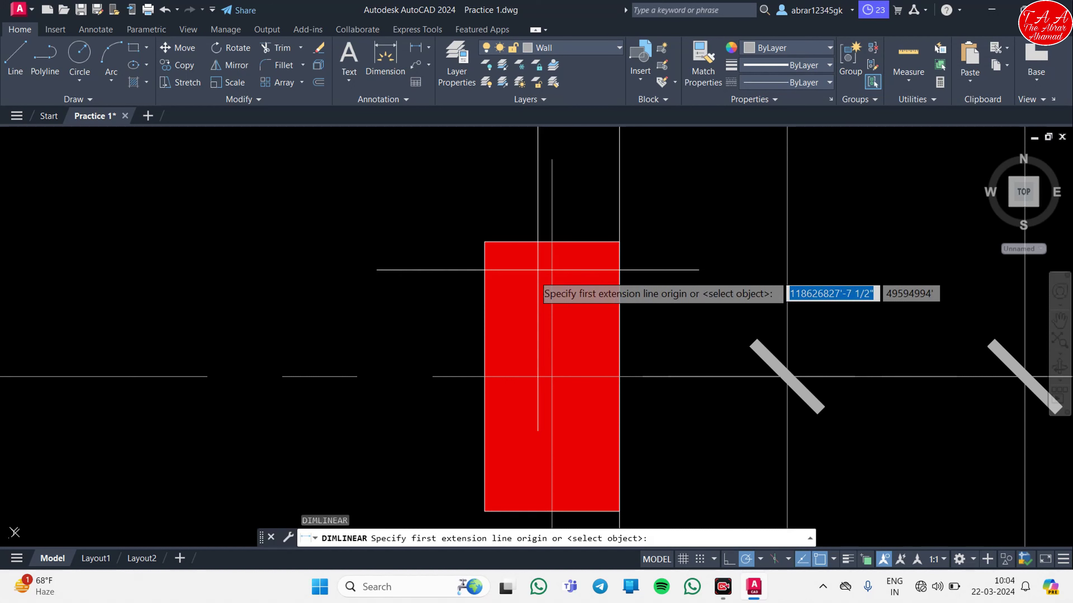
left_click(552, 242)
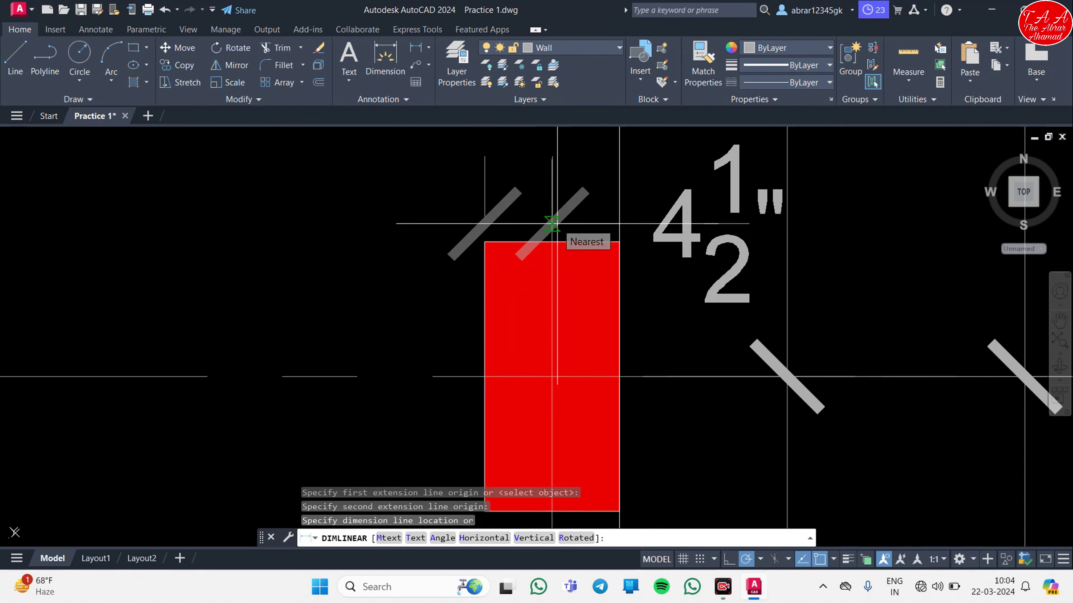
key("Escape")
key("space")
left_click(485, 376)
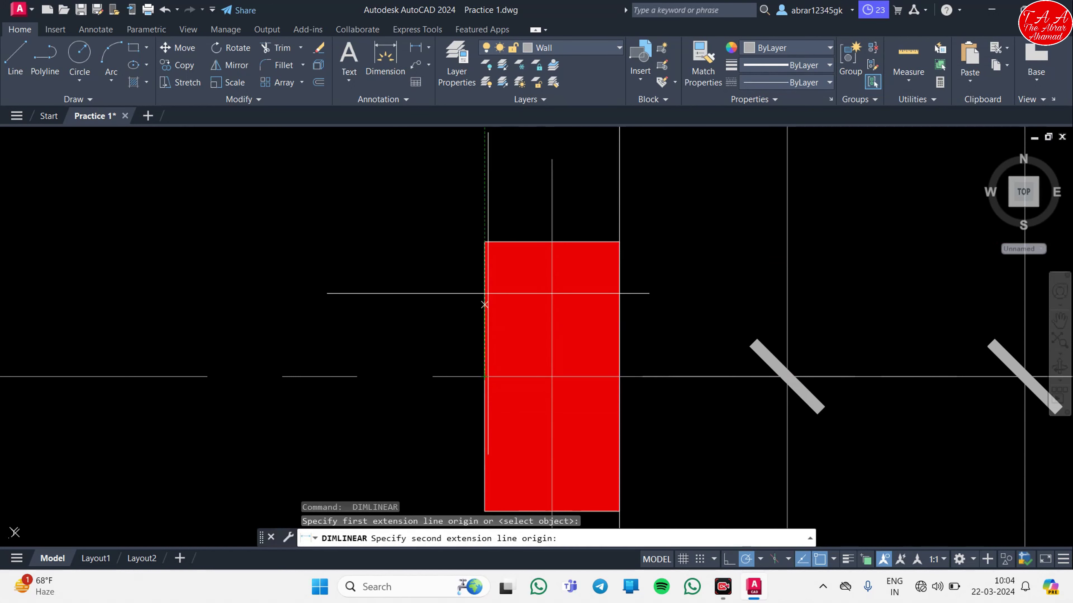
left_click(485, 241)
left_click(389, 242)
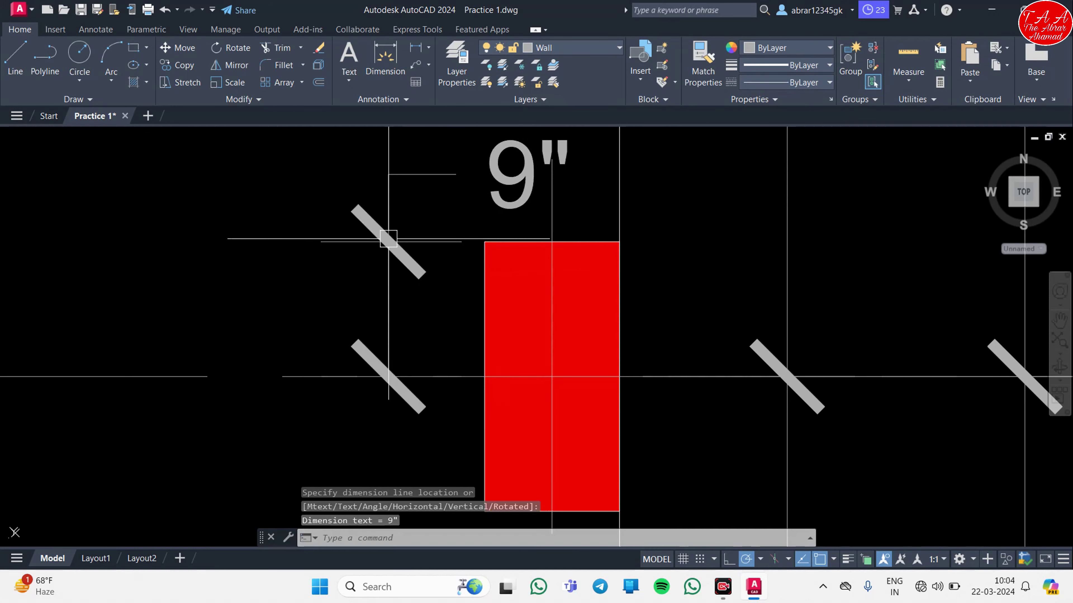
left_click(516, 172)
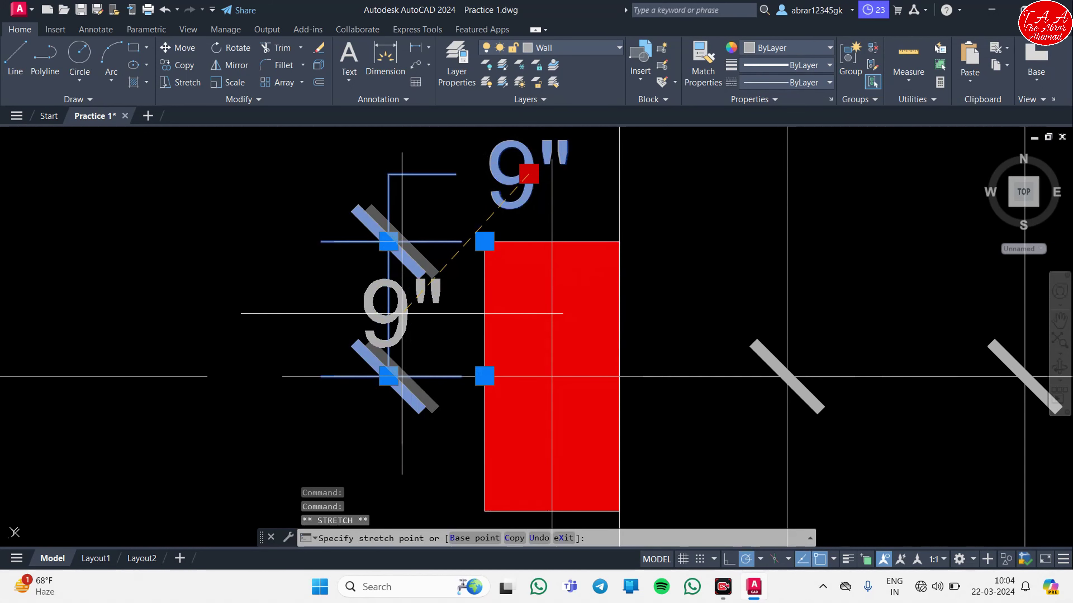
left_click(401, 321)
key("Escape")
Zoom and pan to centre the next red column in view.
scroll(618, 354, "down", 3)
scroll(709, 379, "down", 3)
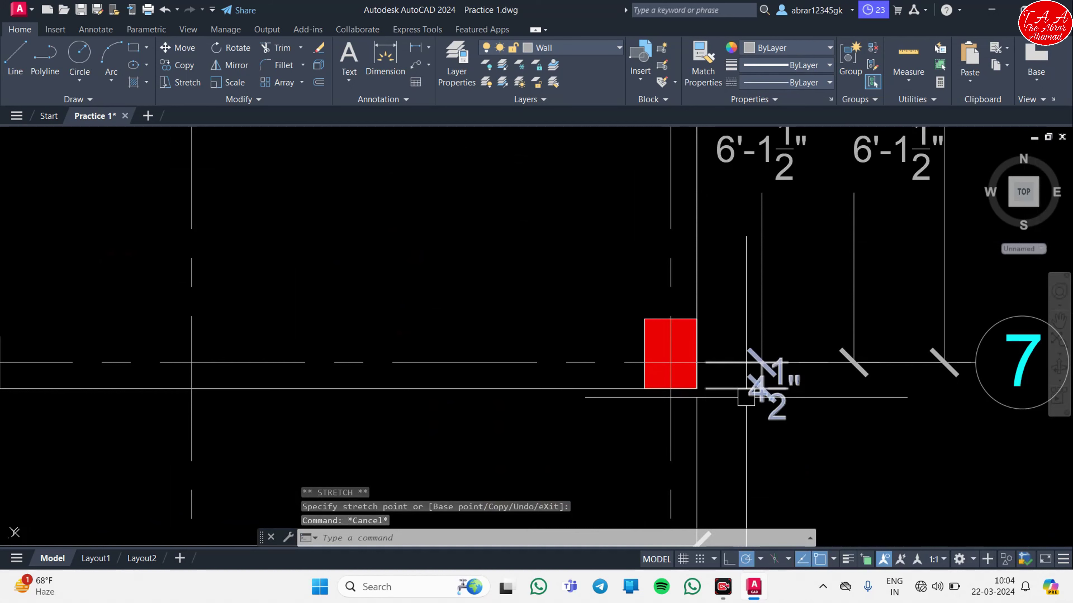
scroll(752, 404, "down", 2)
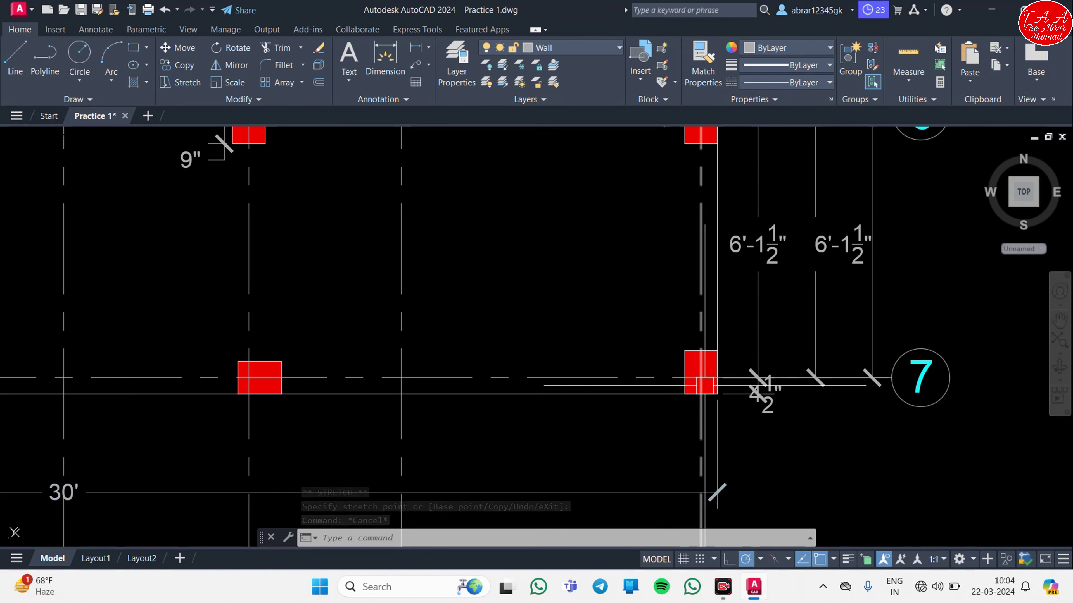
scroll(706, 378, "up", 3)
scroll(711, 372, "up", 1)
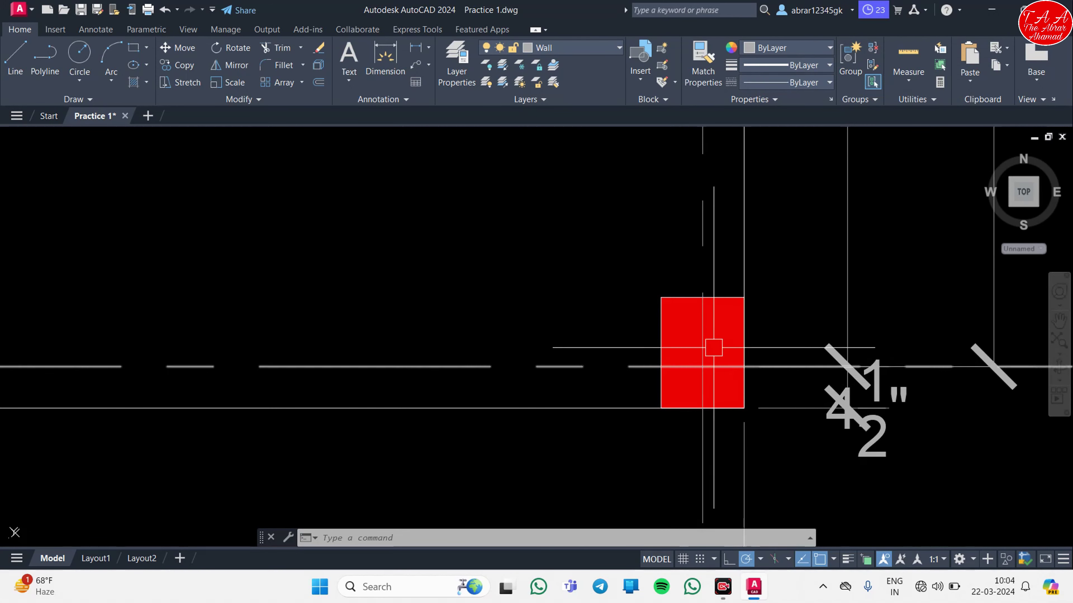
scroll(720, 375, "down", 3)
middle_click_drag(712, 372, 518, 354)
scroll(517, 355, "up", 3)
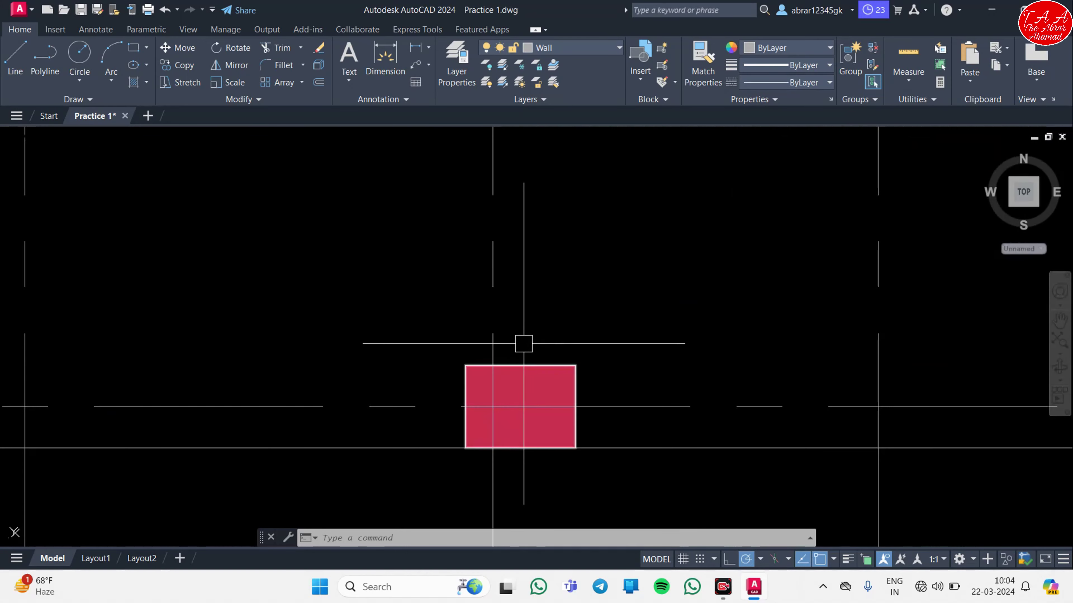
Add a 9" linear dimension across the top of the red column.
key("Escape")
key("Escape")
key("Escape")
type("dli")
key("Return")
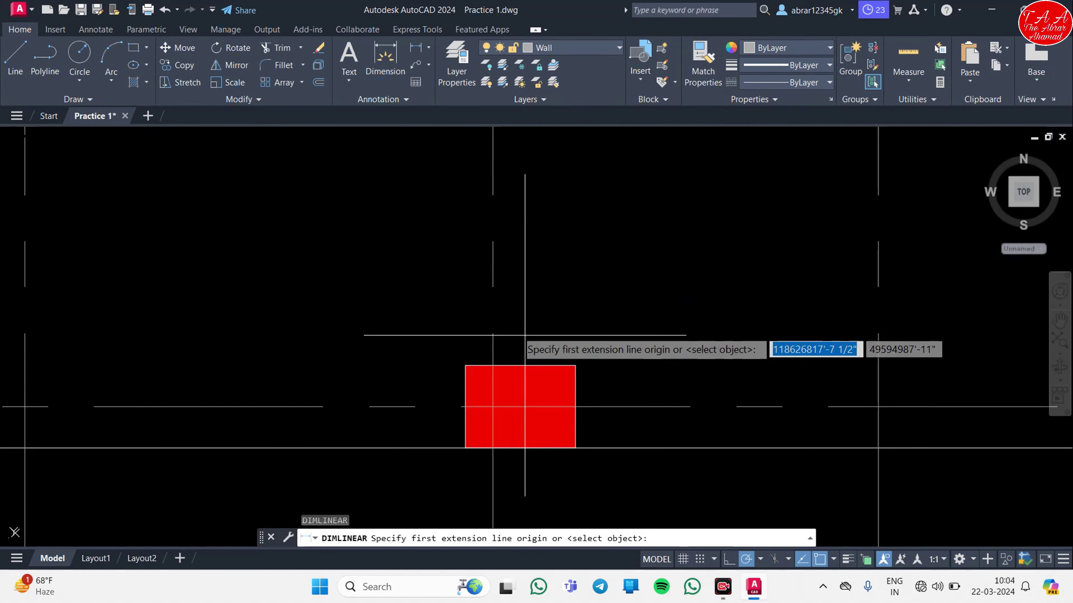
scroll(484, 388, "up", 4)
left_click(501, 330)
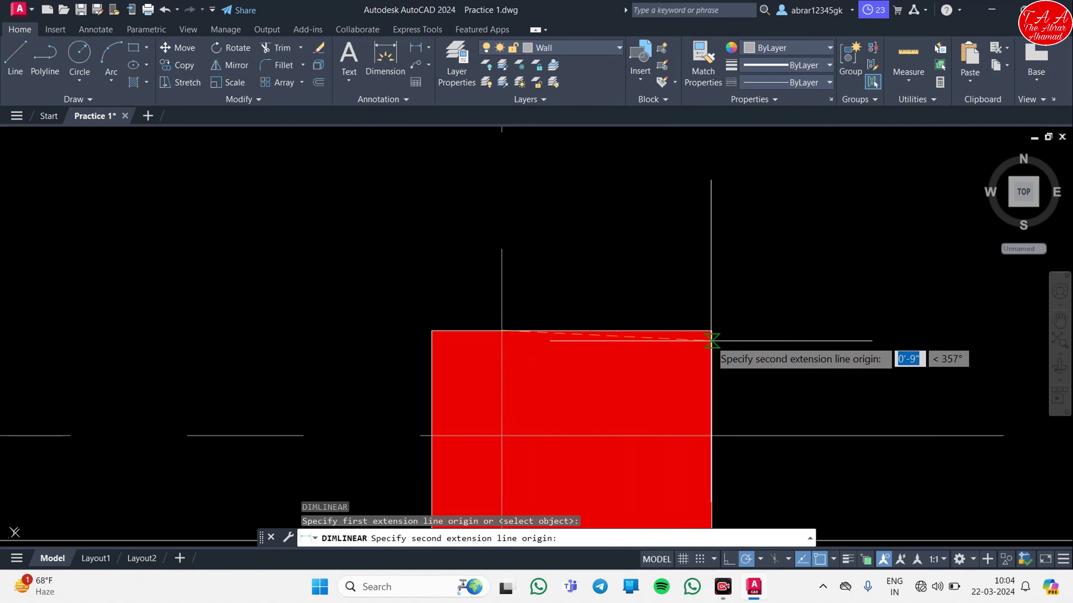
left_click(711, 330)
left_click(711, 265)
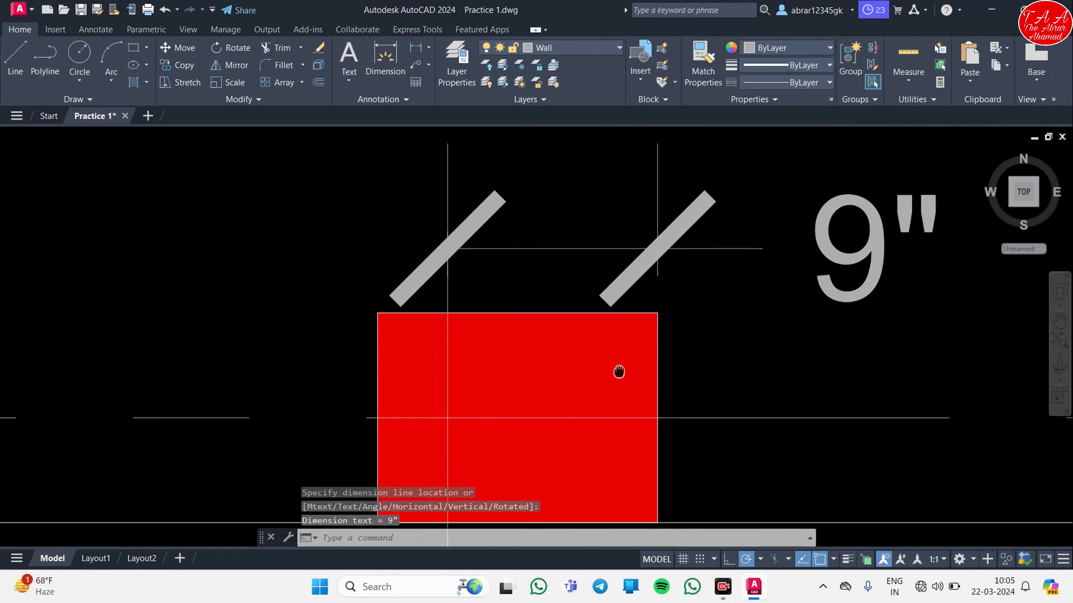
scroll(582, 334, "down", 4)
scroll(581, 334, "down", 3)
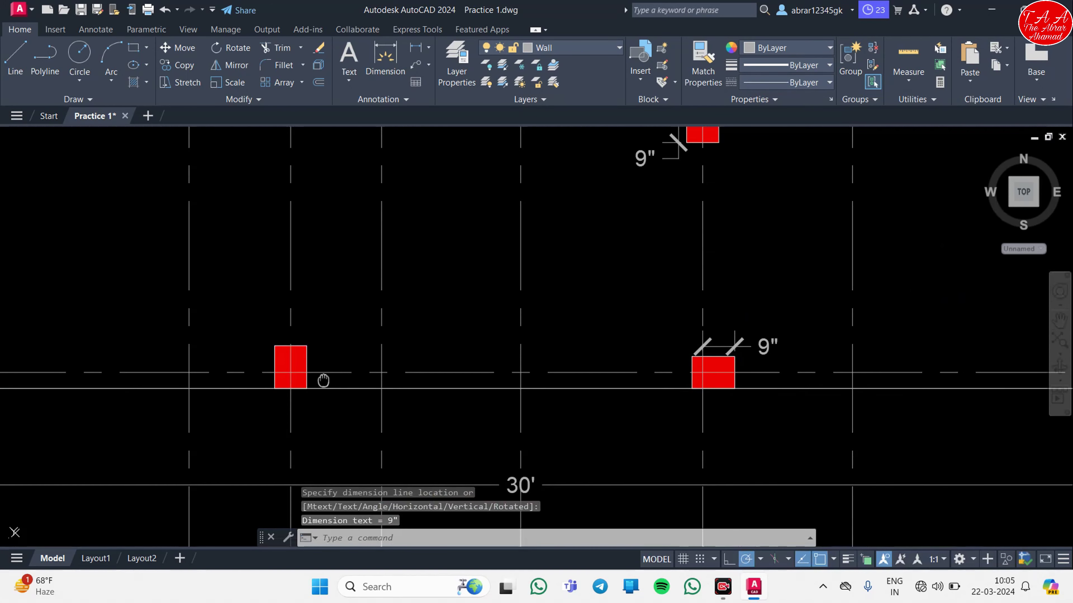
scroll(323, 377, "up", 5)
Add 4 1/2" offset dimensions above this column and the left red column.
key("Return")
left_click(618, 244)
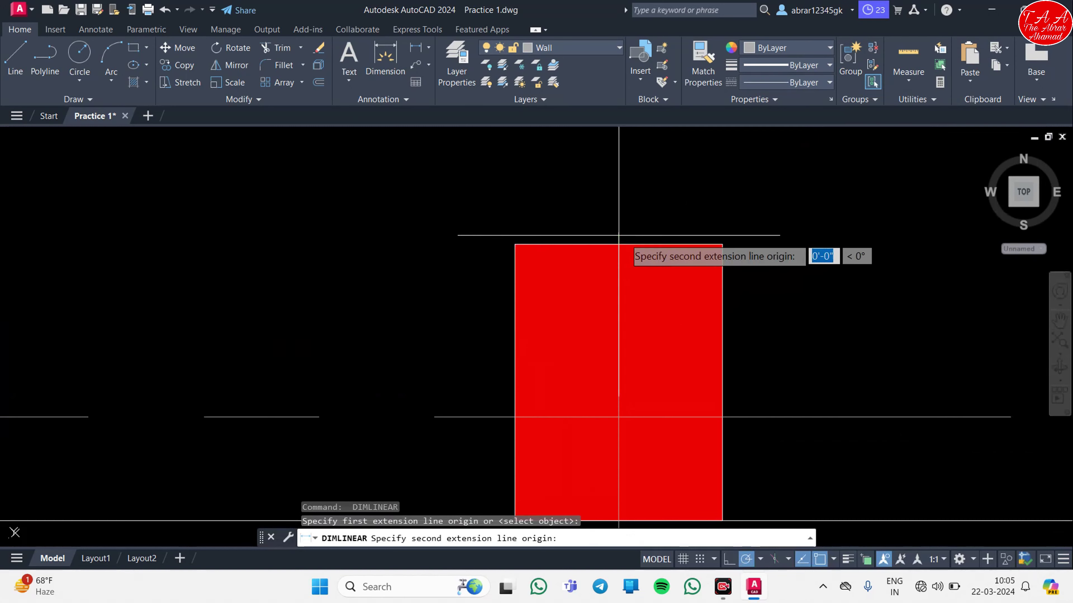
left_click(723, 244)
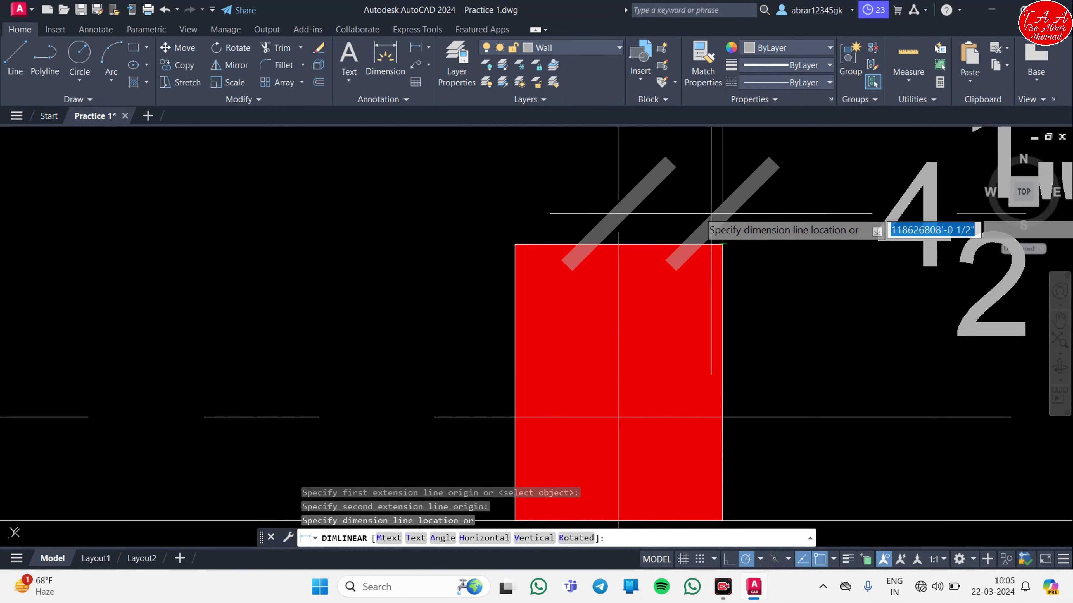
left_click(691, 207)
scroll(692, 244, "down", 5)
middle_click_drag(548, 304, 768, 361)
scroll(335, 301, "up", 3)
key("Return")
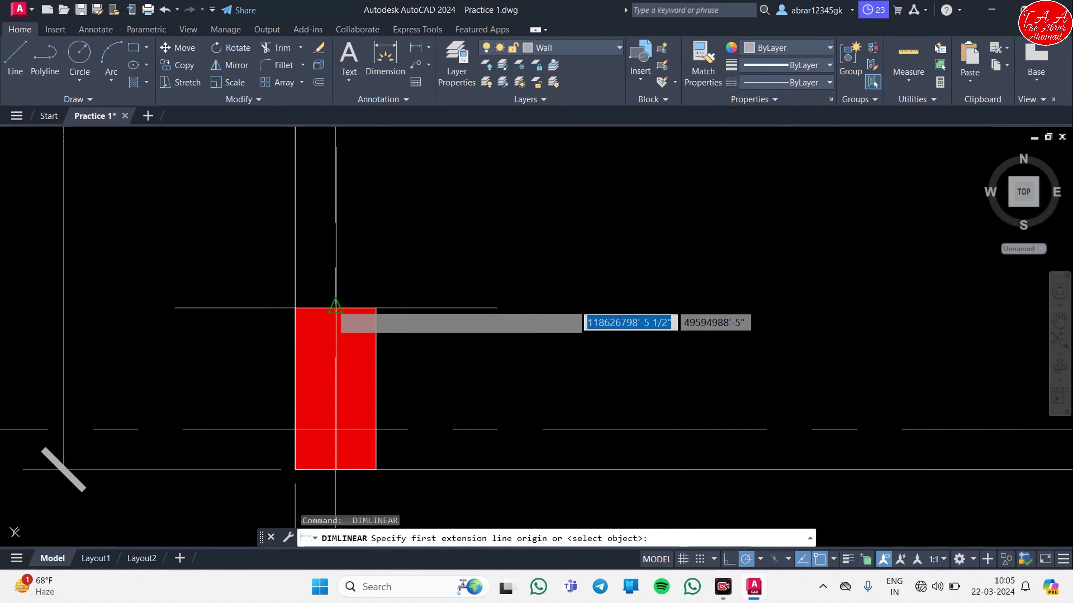
left_click(335, 301)
left_click(376, 308)
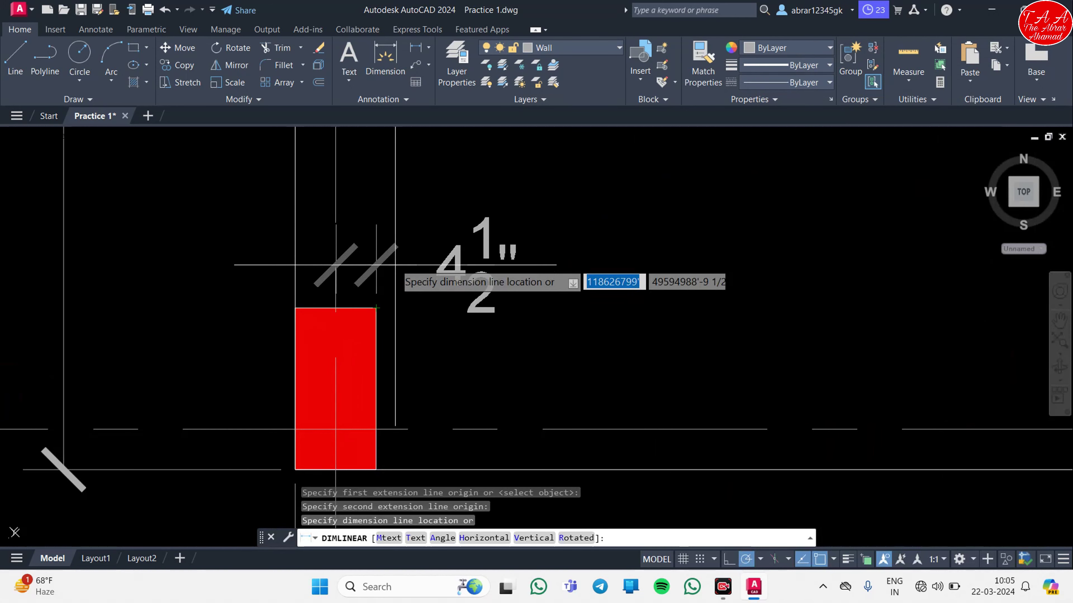
left_click(484, 258)
scroll(483, 304, "down", 2)
scroll(481, 338, "down", 2)
scroll(514, 360, "down", 4)
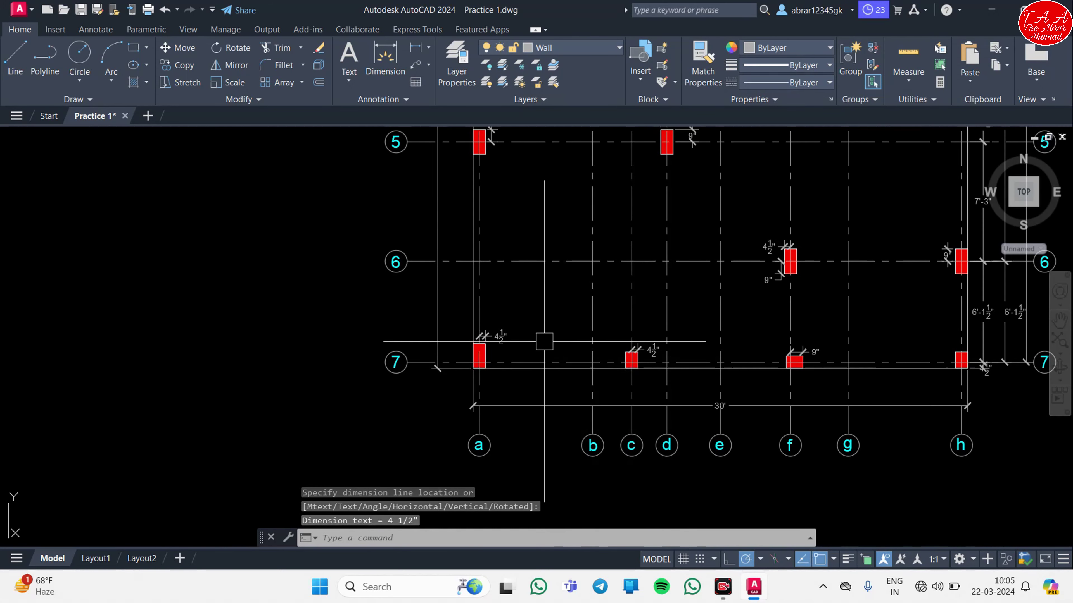
Erase the unwanted object near grid a/7.
middle_click_drag(491, 338, 515, 443)
middle_click_drag(486, 296, 486, 510)
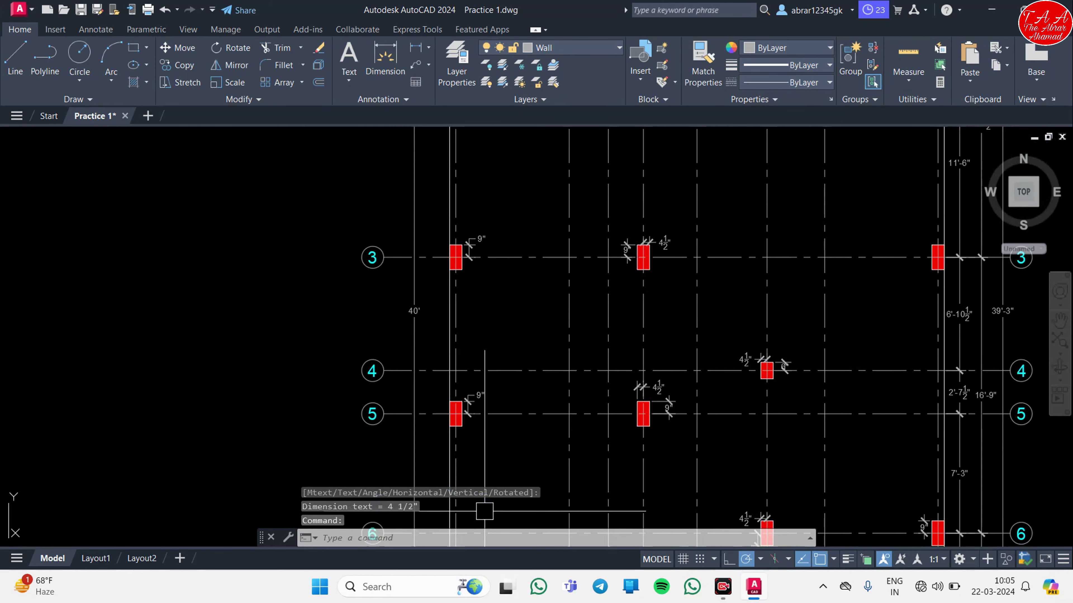
middle_click_drag(465, 264, 460, 564)
scroll(469, 246, "up", 5)
scroll(469, 366, "down", 5)
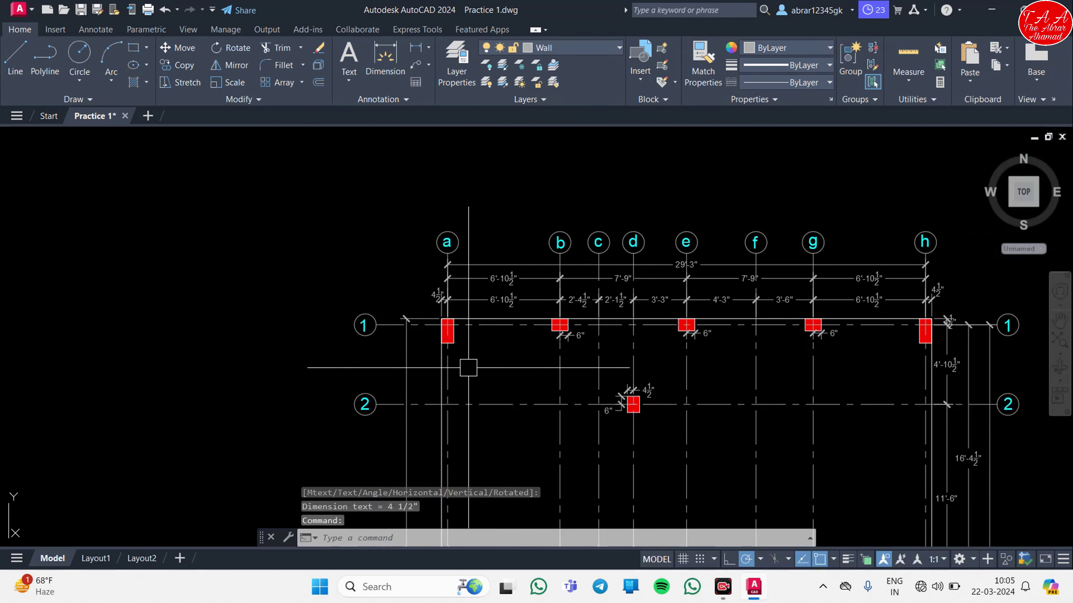
scroll(460, 355, "down", 4)
type("e")
key("Return")
Dimension the column at grid h/3 with a 9" linear dimension from its top edge to grid line 3.
scroll(434, 398, "up", 8)
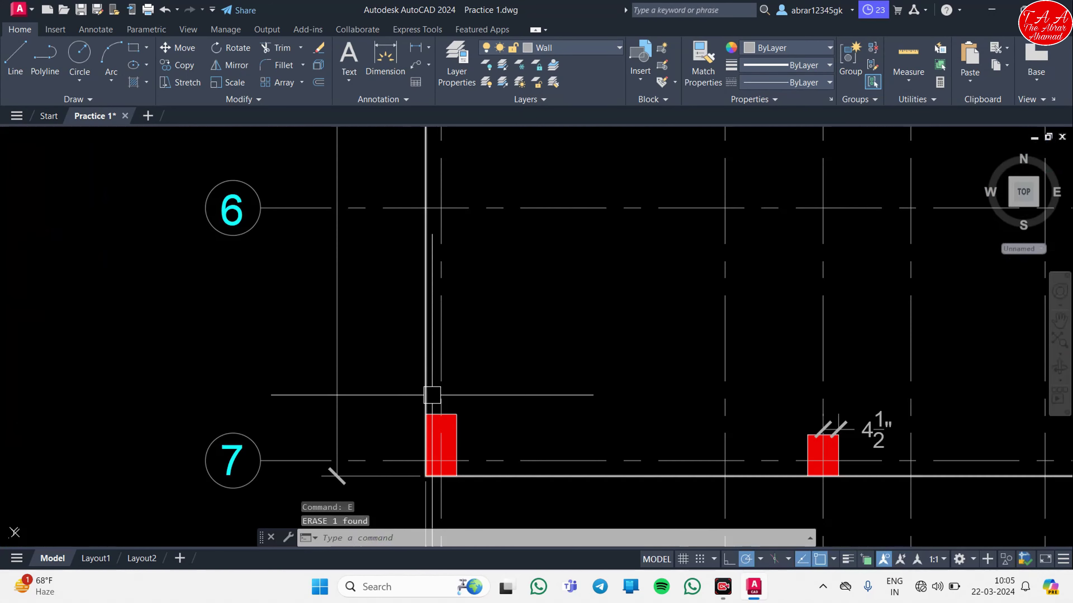
middle_click_drag(565, 416, 447, 311)
scroll(618, 242, "down", 8)
scroll(673, 271, "up", 1)
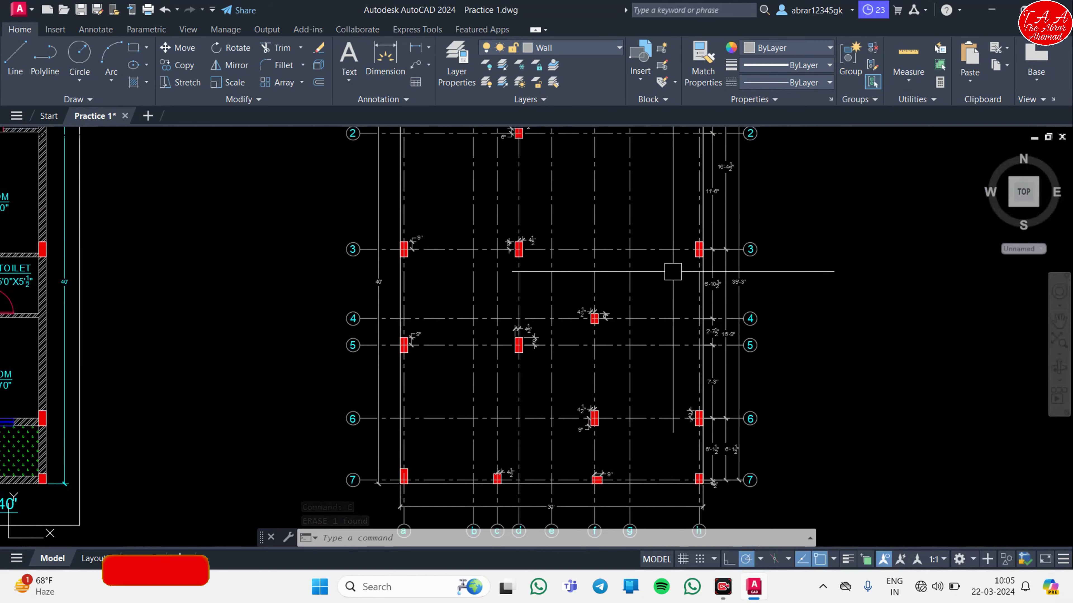
scroll(697, 254, "up", 8)
middle_click_drag(698, 255, 689, 335)
scroll(636, 402, "up", 2)
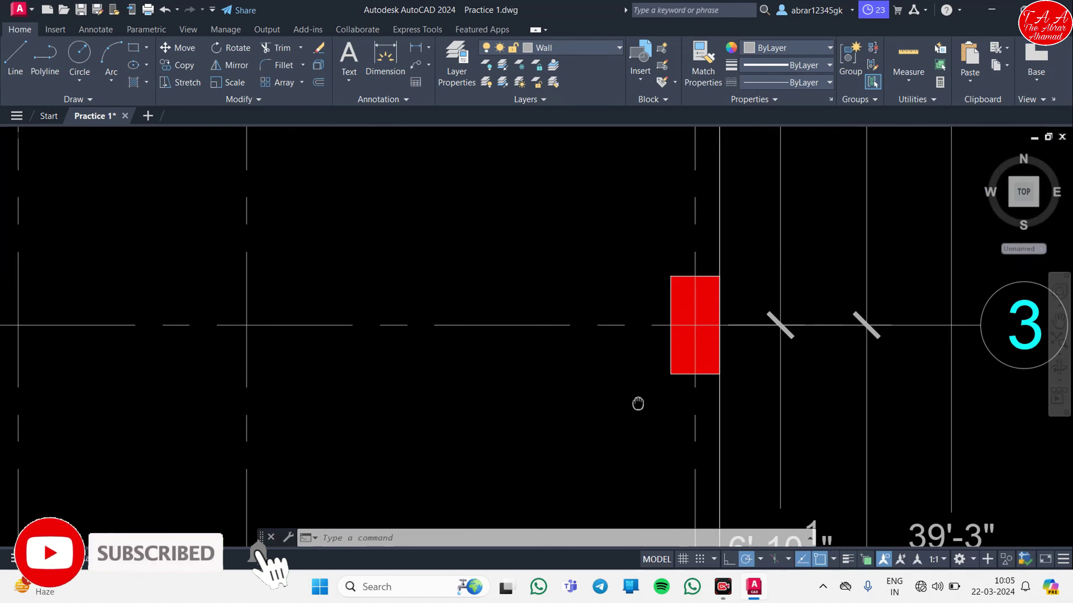
key("Escape")
type("dli")
key("Return")
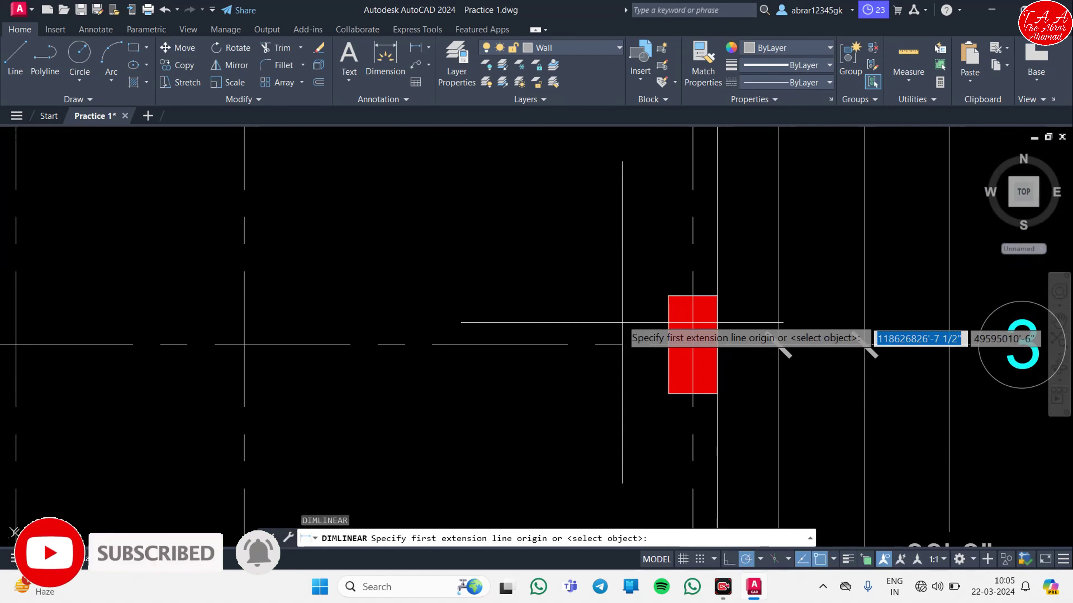
left_click(668, 344)
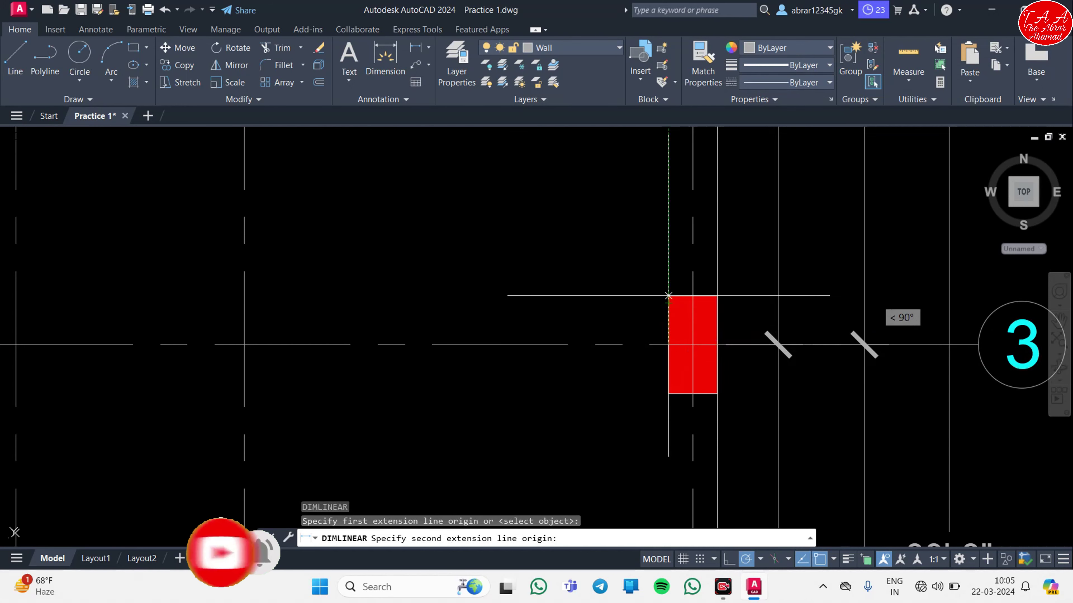
left_click(668, 296)
left_click(630, 288)
left_click(666, 270)
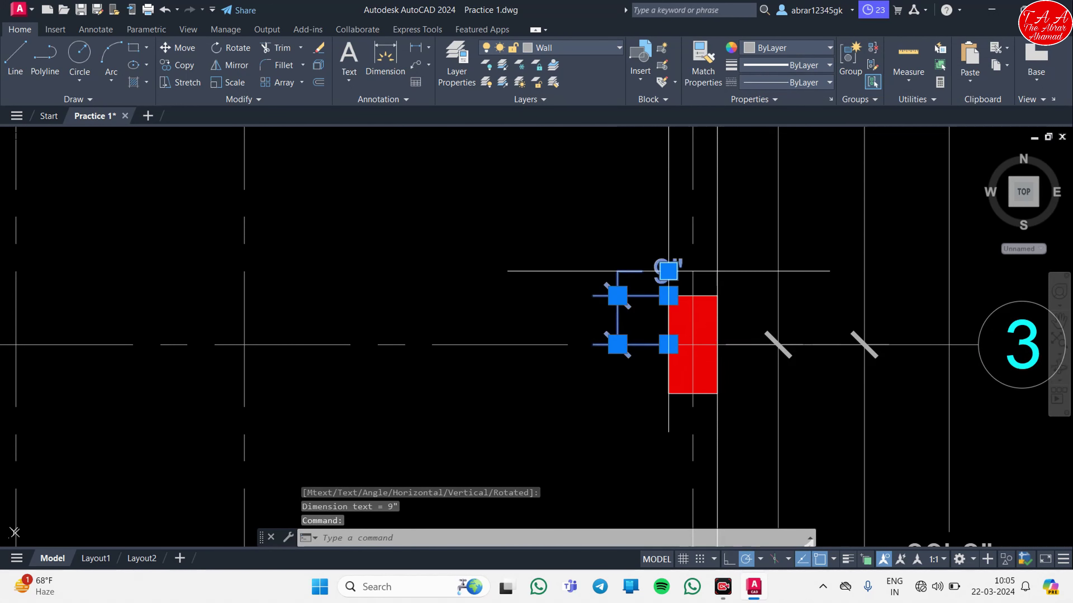
key("Escape")
Pan across the plan to review grid rows 1–7, the a–h bubbles and the top dimensions.
scroll(676, 296, "down", 4)
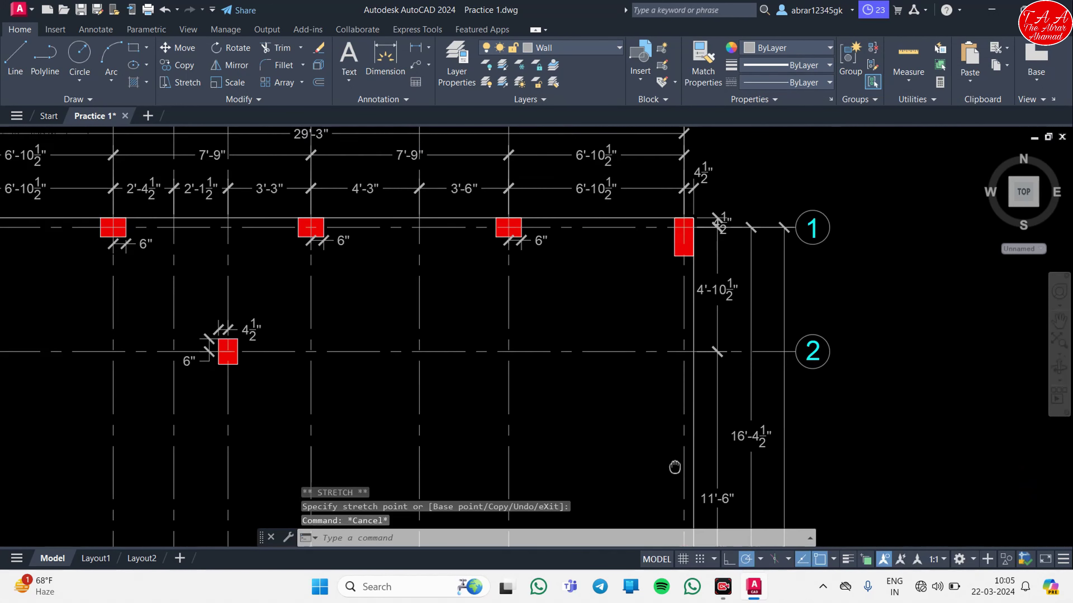
middle_click_drag(649, 440, 709, 242)
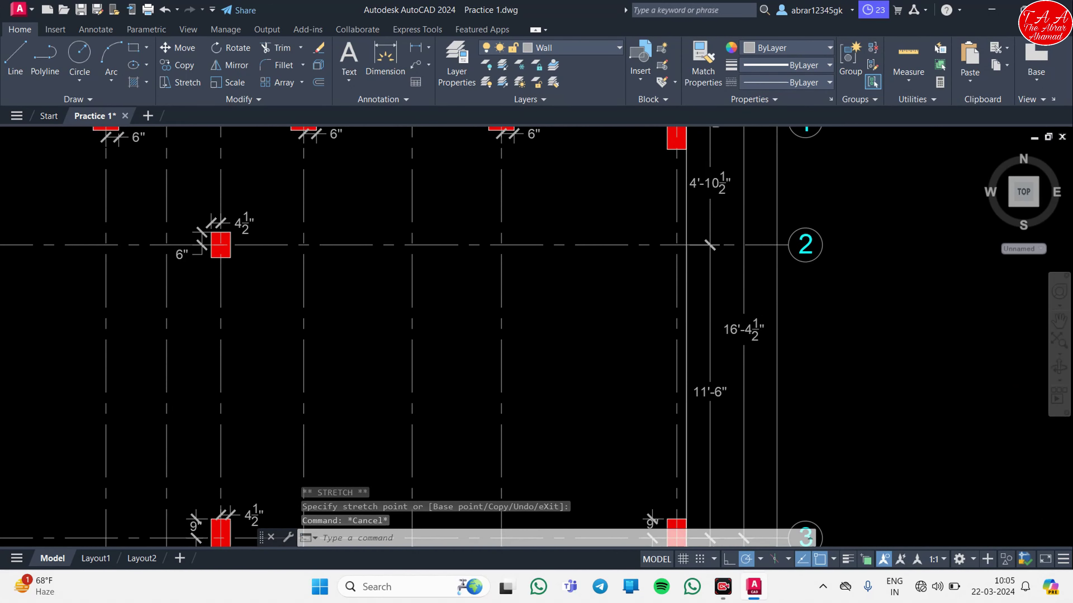
scroll(659, 421, "down", 4)
middle_click_drag(659, 422, 652, 192)
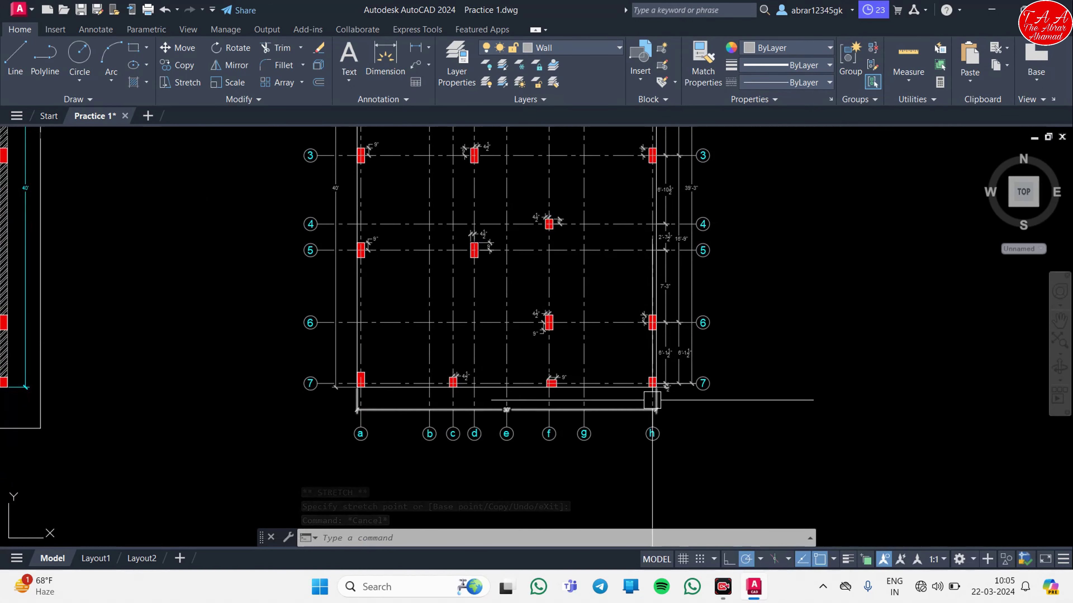
mouse_move(649, 384)
middle_mouse_down()
mouse_move(560, 422)
mouse_move(565, 447)
middle_mouse_up()
scroll(438, 306, "up", 6)
Create a multiline text label reading C1 just below the column at grid a/1.
middle_click_drag(391, 259, 448, 397)
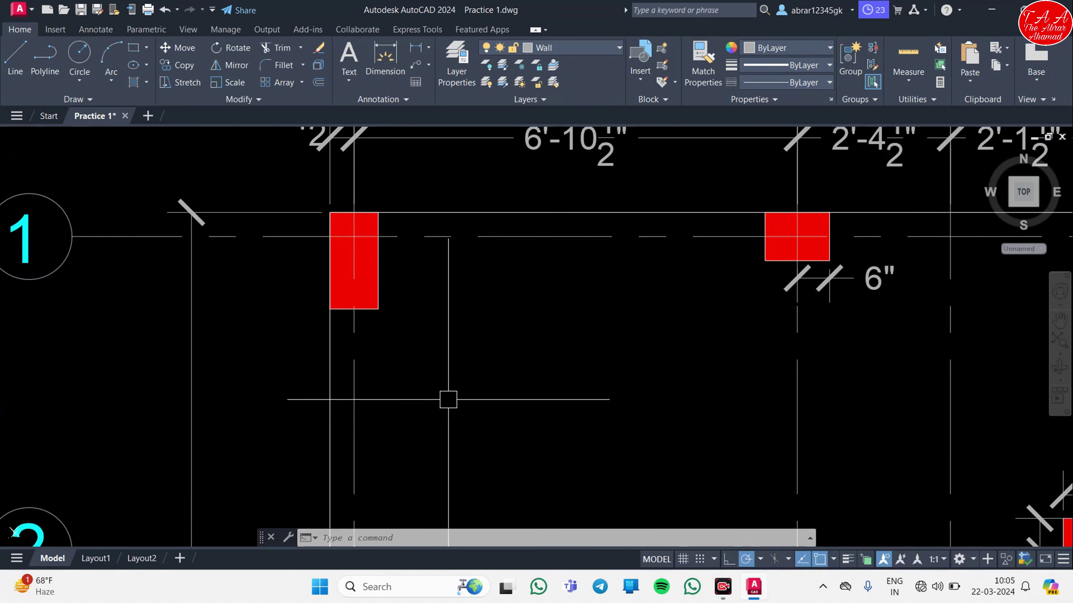
type("mt")
key("Return")
left_click(450, 354)
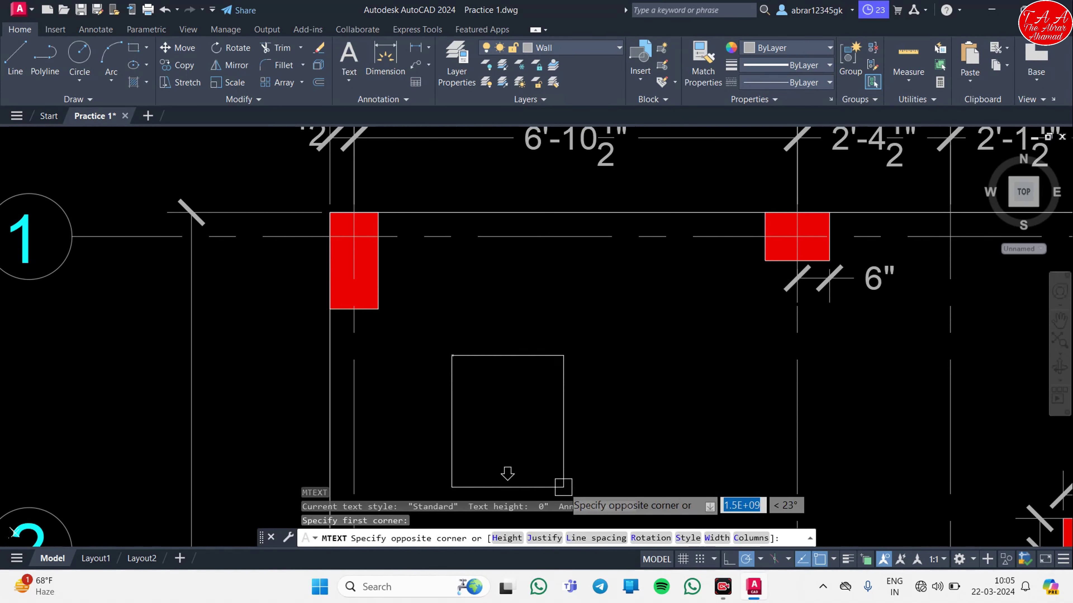
left_click(604, 457)
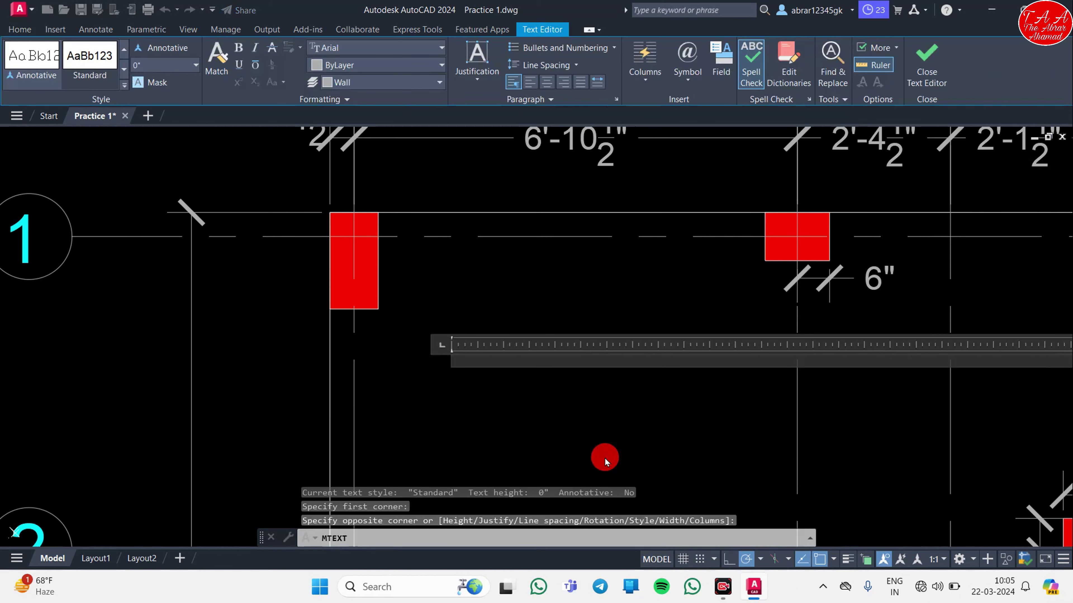
type("C1")
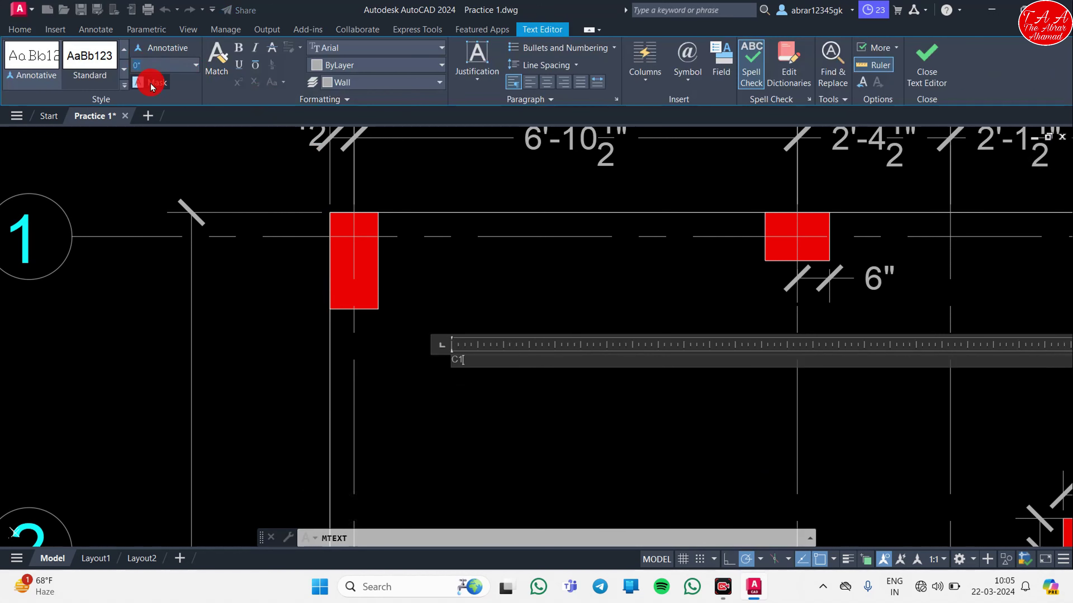
type("6")
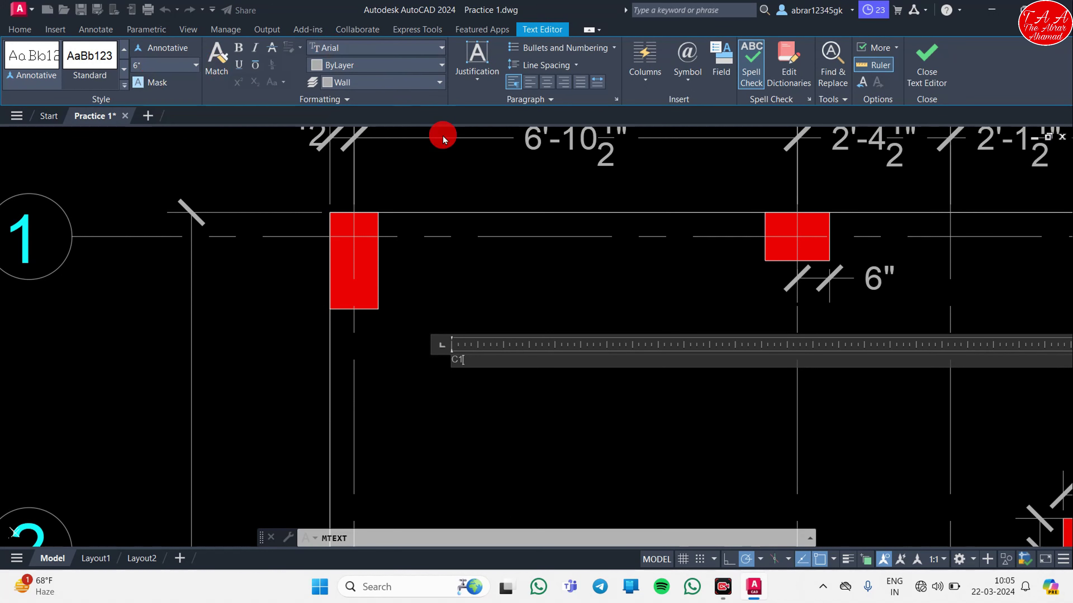
Restyle the C1 text to a 6" height and cyan colour.
double_click(457, 360)
left_click(182, 65)
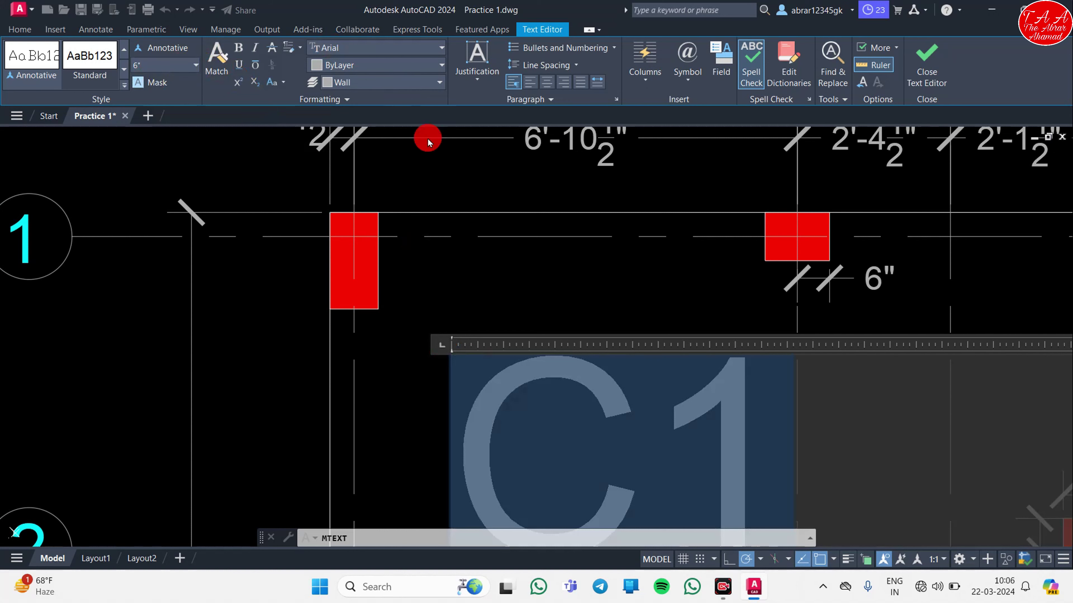
left_click(356, 72)
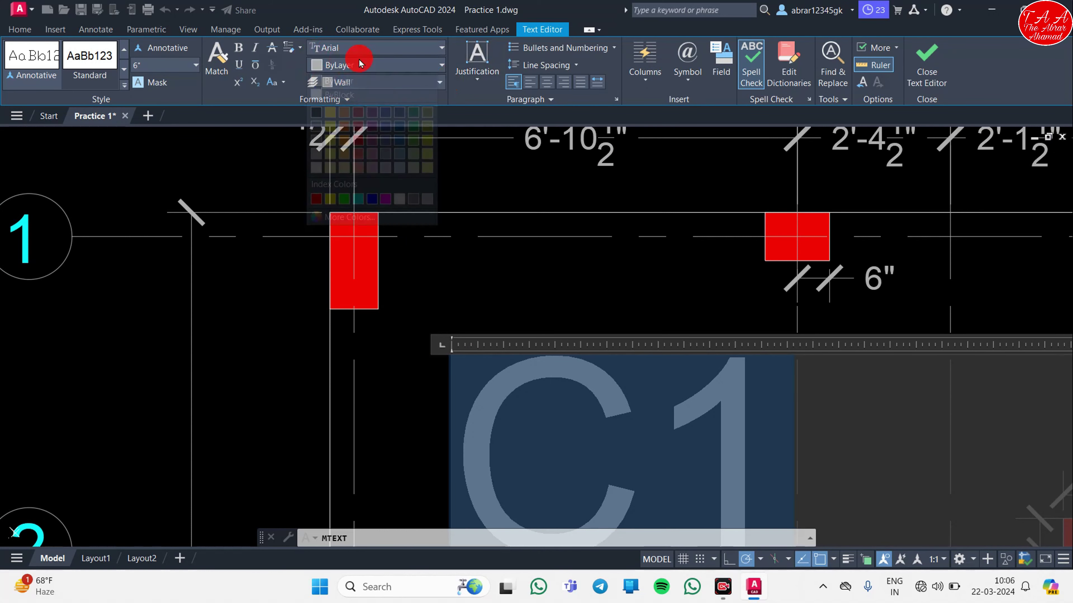
left_click(345, 200)
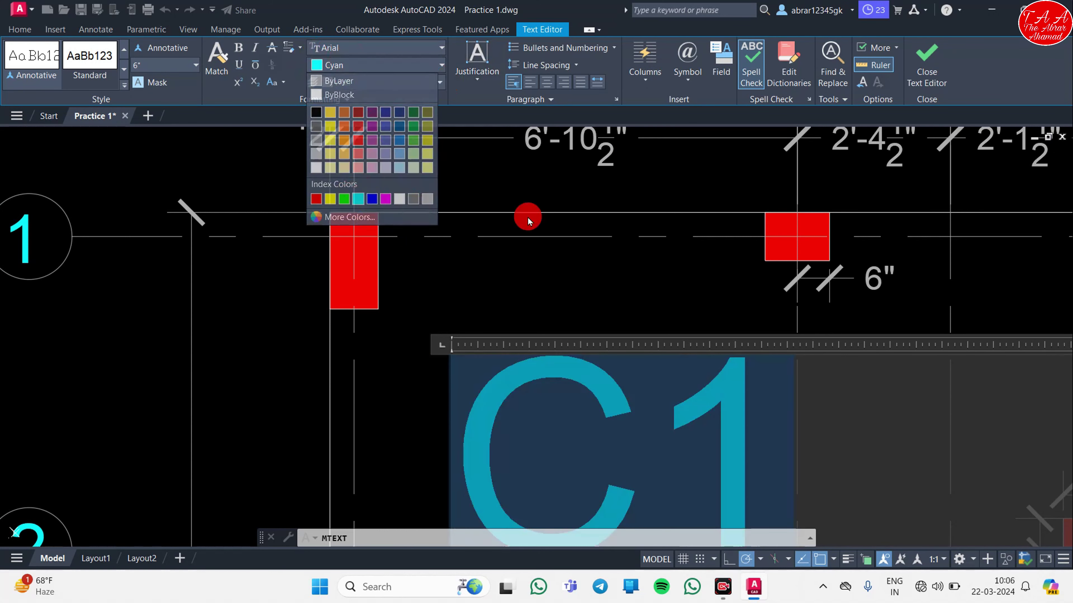
left_click(752, 192)
scroll(586, 335, "down", 2)
scroll(503, 358, "up", 4)
key("Escape")
key("Escape")
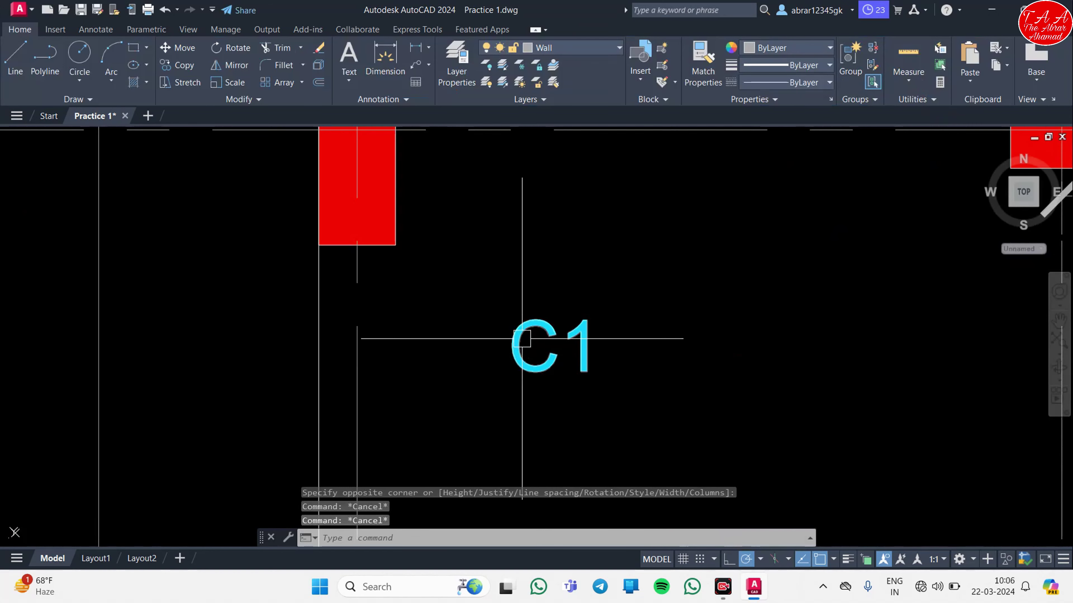
Draw a rectangular frame around the C1 label.
type("rec")
key("Return")
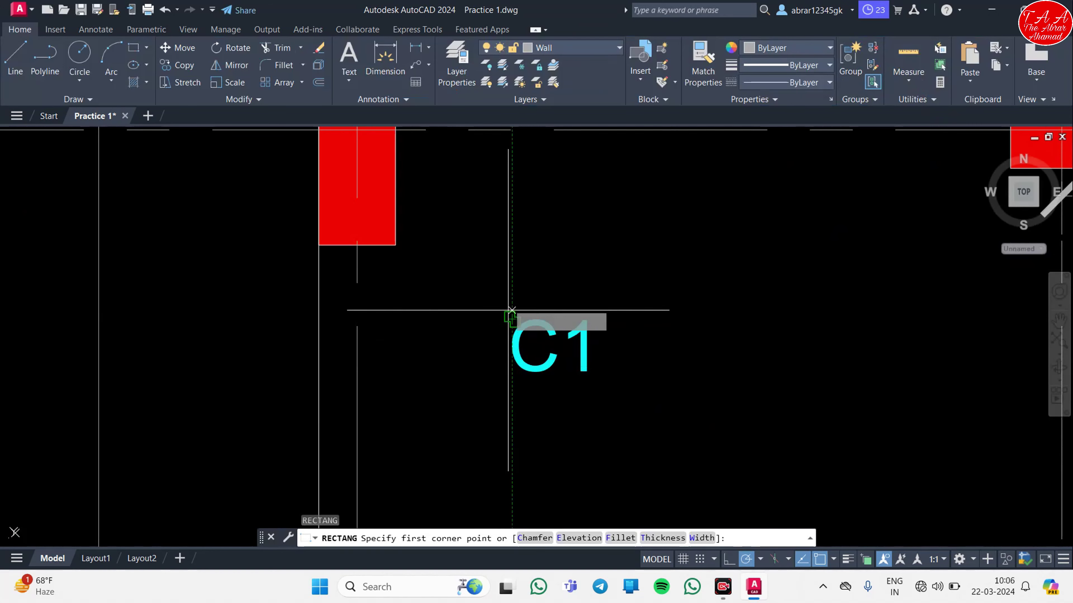
left_click(512, 303)
left_click(607, 376)
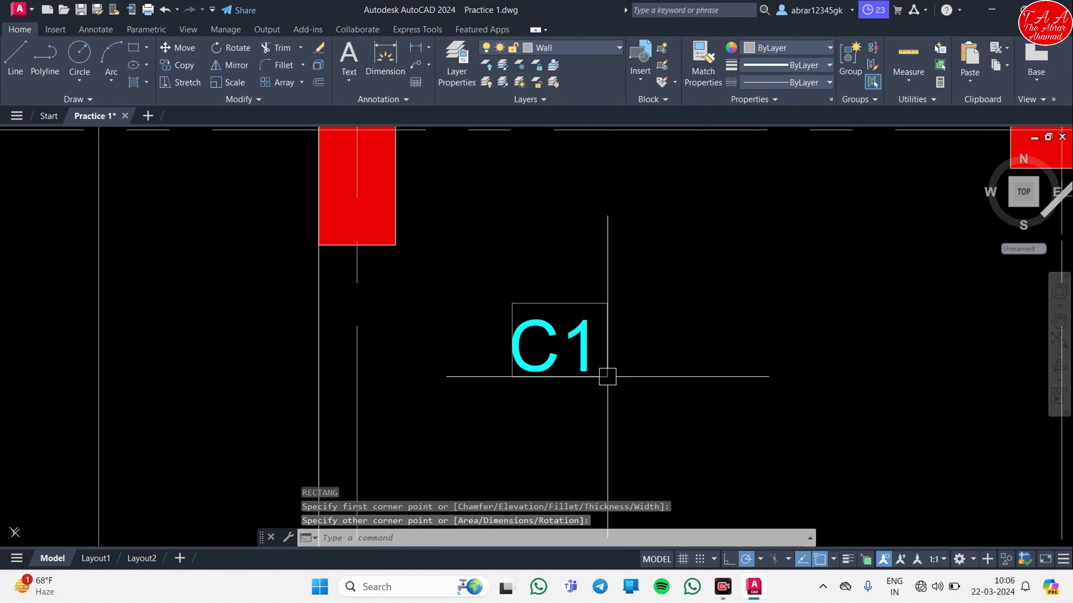
Centre the C1 text inside its frame with two small moves, then select the label and frame.
left_click(584, 364)
type("m")
key("Return")
left_click(737, 409)
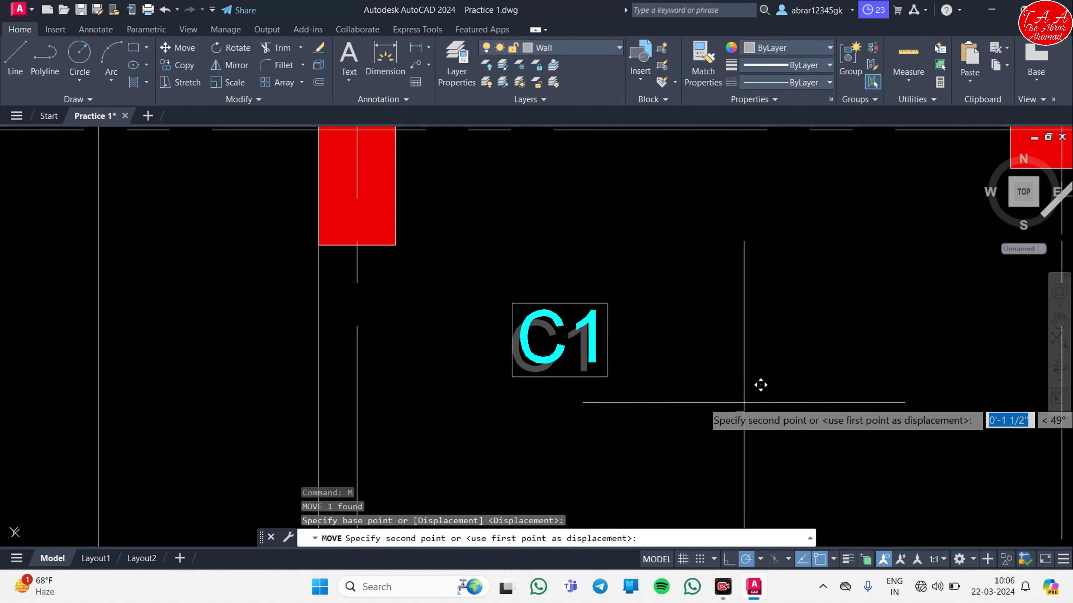
left_click(743, 401)
left_click(598, 351)
type("m")
key("Return")
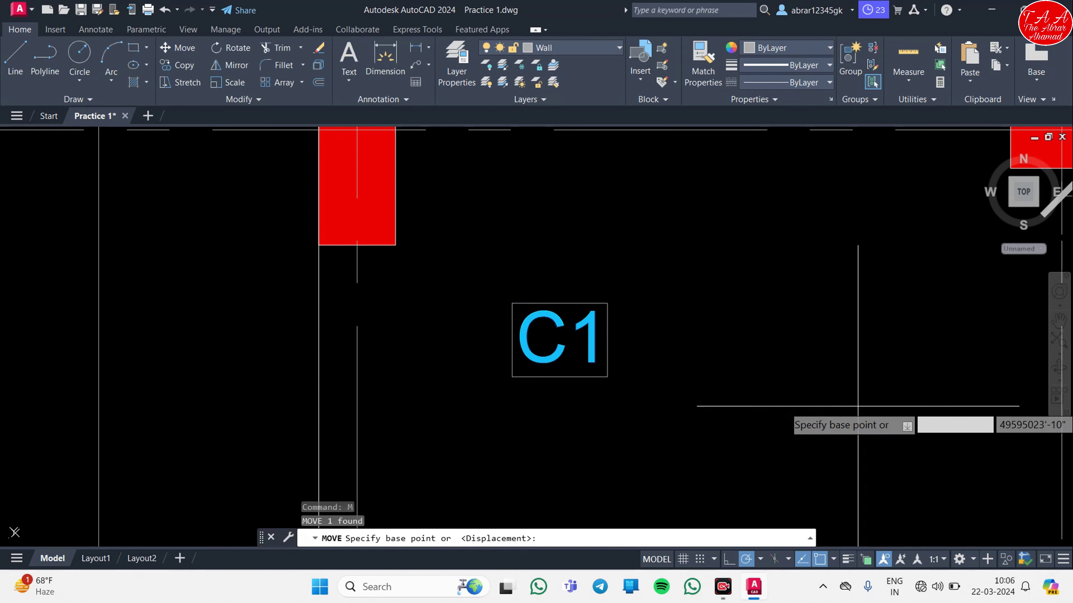
left_click(890, 407)
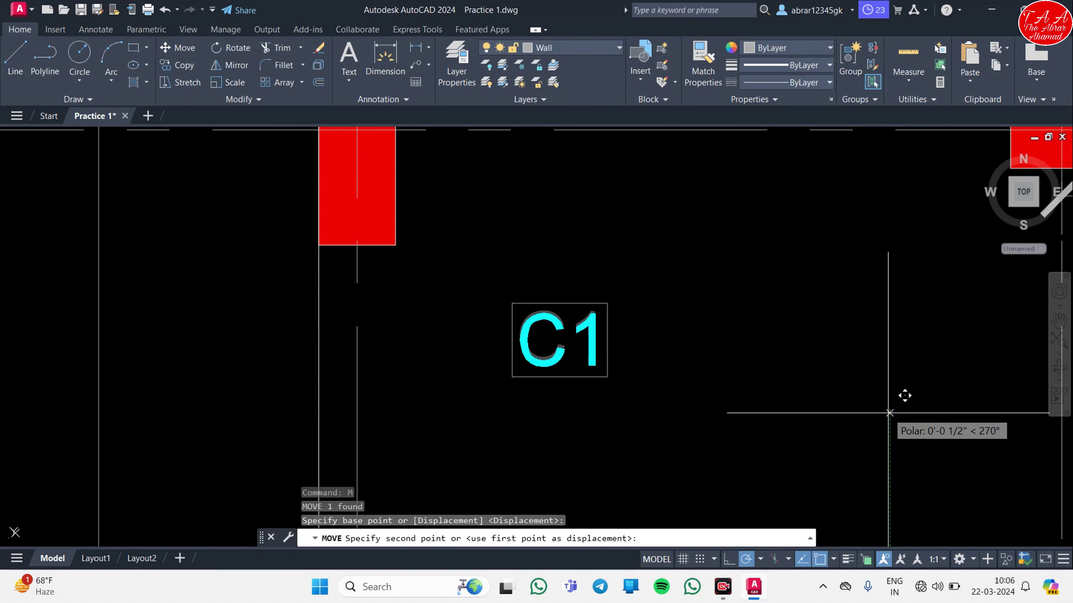
left_click(889, 413)
left_click(656, 383)
left_click(486, 267)
type("co")
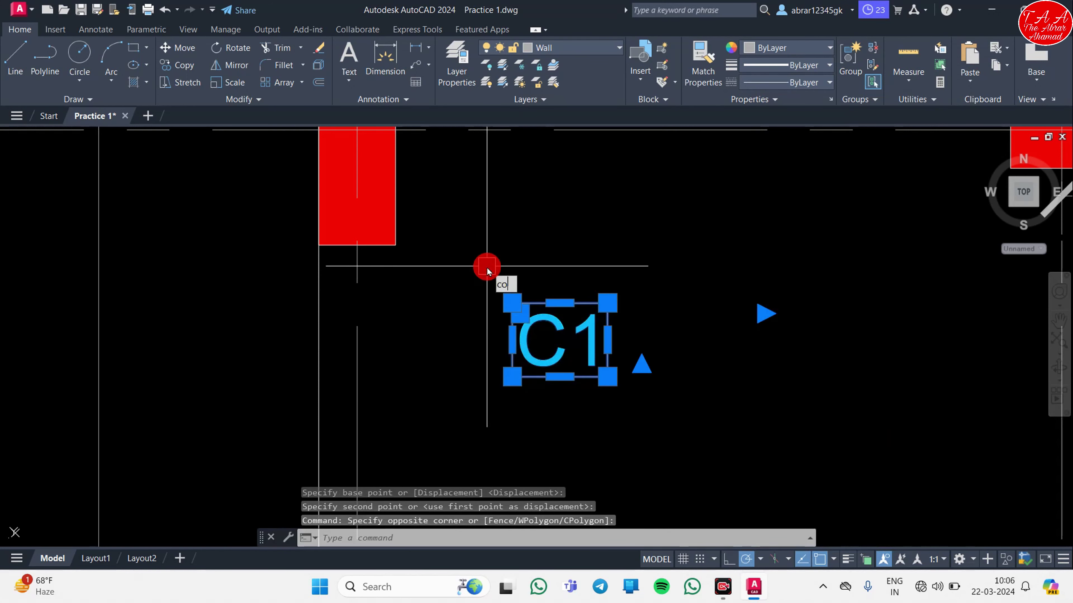
Copy the framed C1 label beside two columns, one of them on grid rows 3–5.
key("Return")
left_click(665, 409)
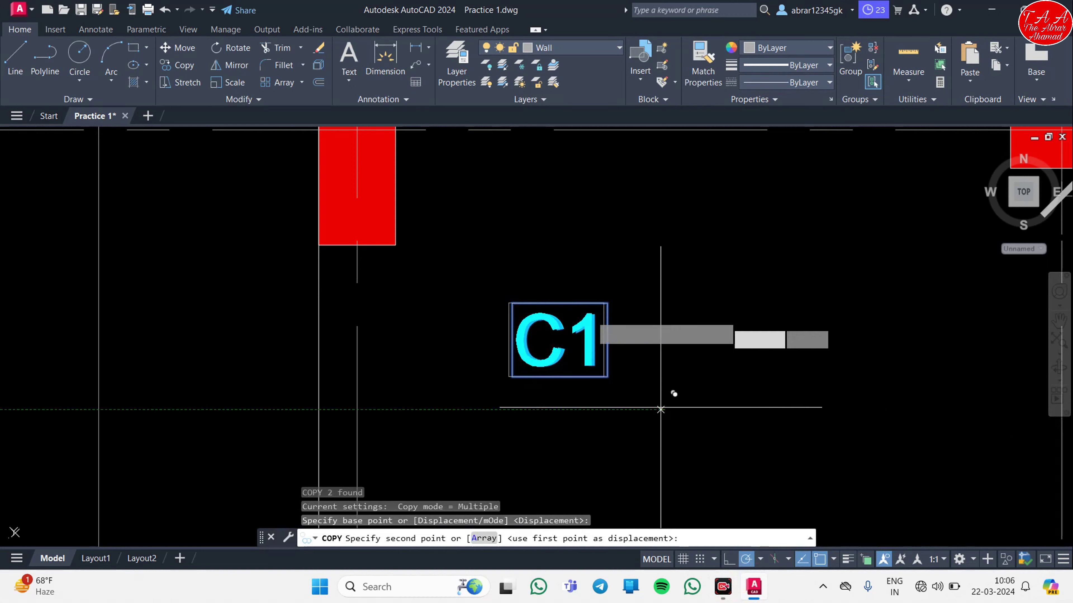
left_click(564, 270)
scroll(582, 373, "down", 2)
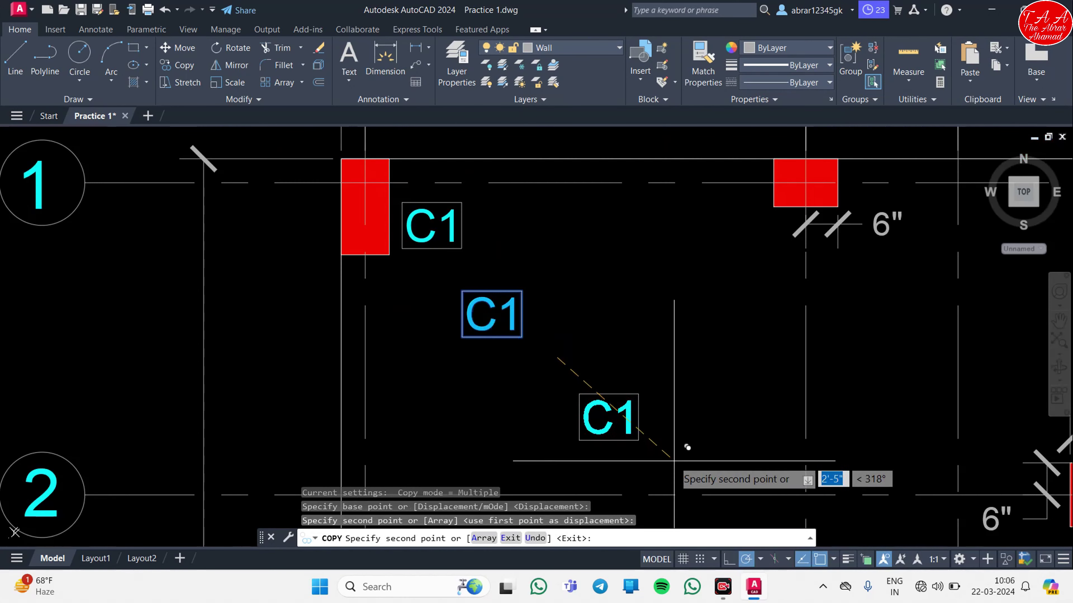
mouse_move(688, 447)
middle_mouse_down()
mouse_move(394, 406)
mouse_move(356, 321)
mouse_move(434, 296)
mouse_move(419, 293)
middle_mouse_up()
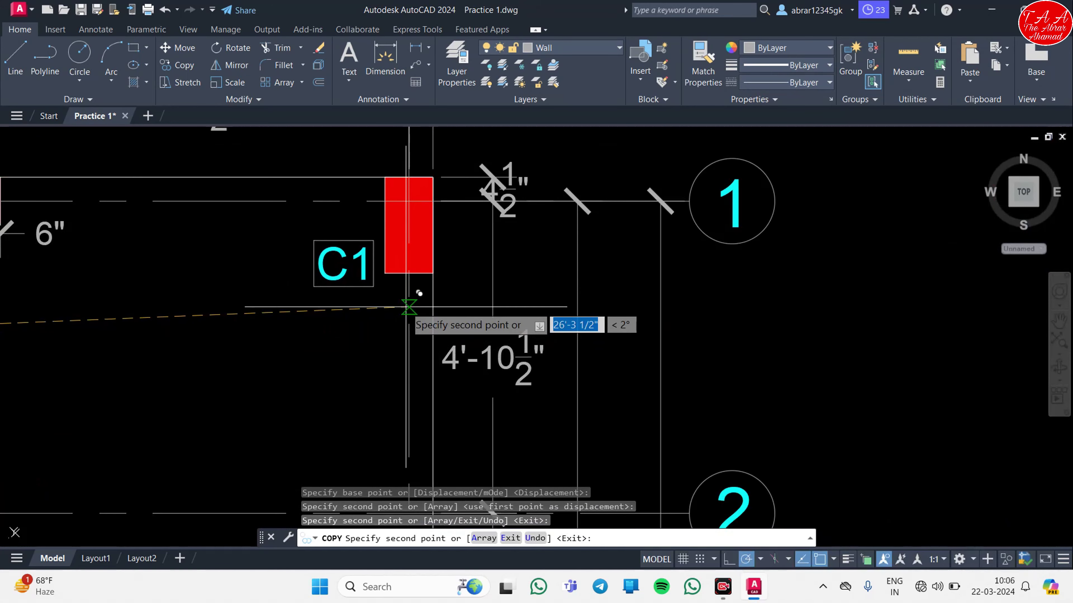
scroll(422, 292, "down", 3)
mouse_move(527, 323)
middle_mouse_down()
mouse_move(532, 180)
mouse_move(526, 276)
middle_mouse_up()
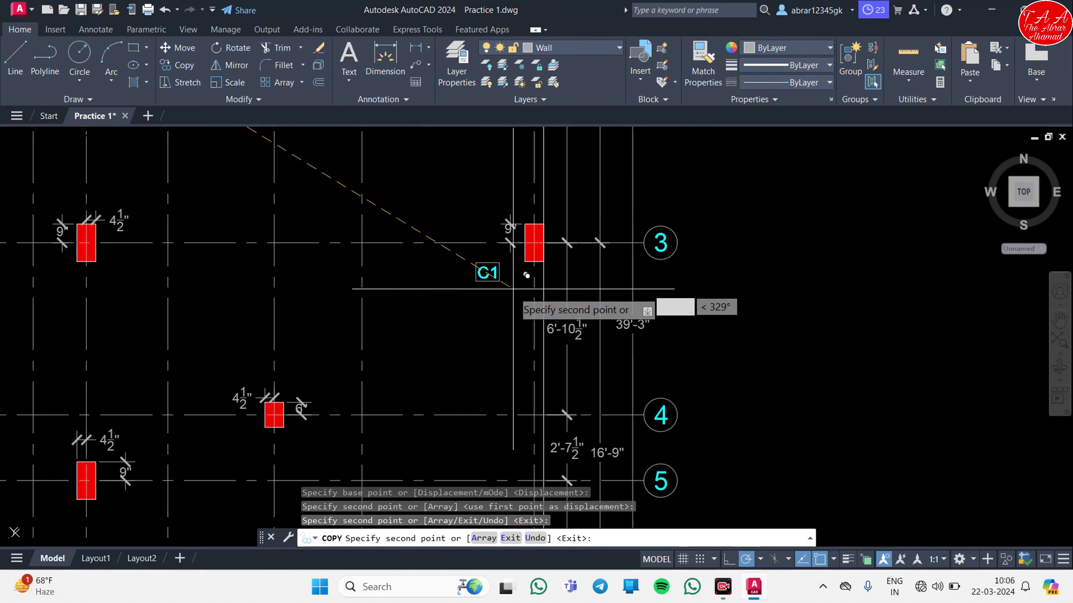
scroll(514, 289, "up", 4)
left_click(557, 266)
Continue the C1 copying across rows 6 and 7 and back to rows 1–2, then end it.
middle_click_drag(470, 369, 586, 131)
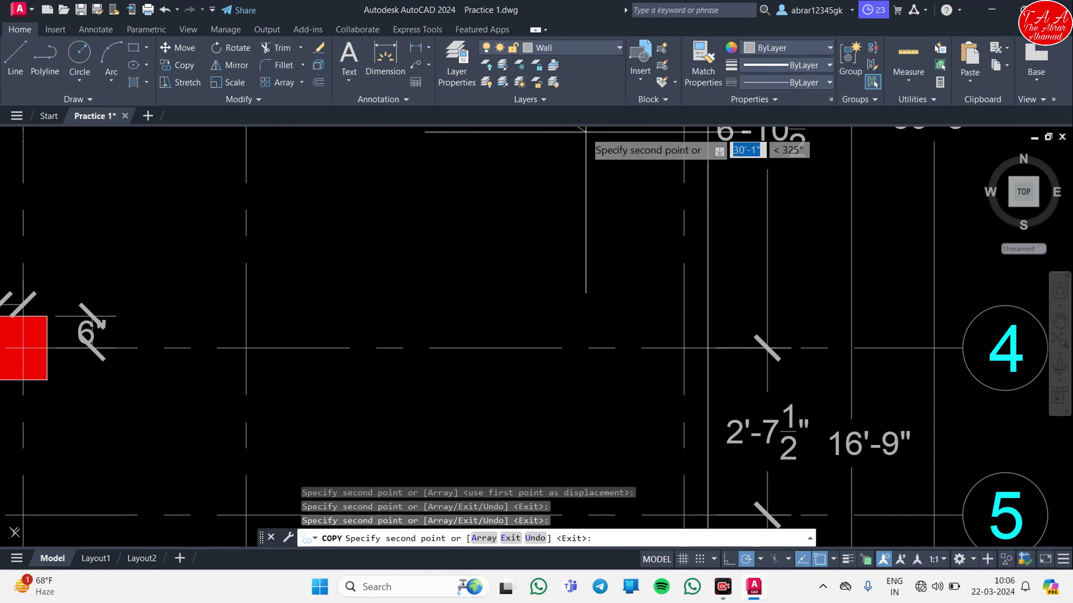
scroll(592, 182, "down", 2)
scroll(422, 364, "up", 4)
middle_click_drag(608, 424, 609, 325)
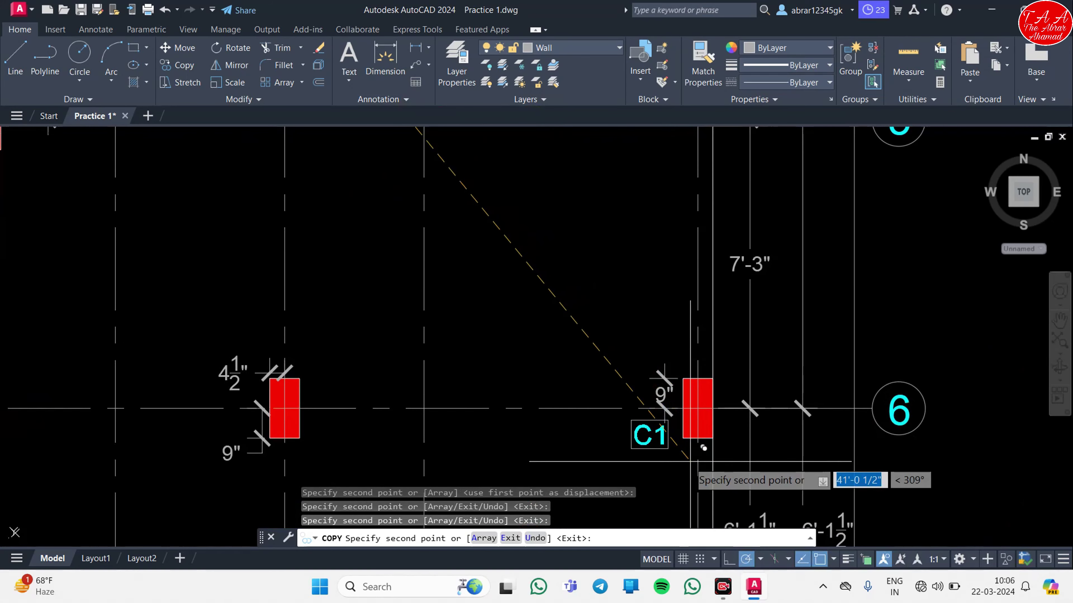
middle_click_drag(690, 458, 594, 205)
scroll(613, 300, "up", 5)
middle_click_drag(471, 383, 644, 298)
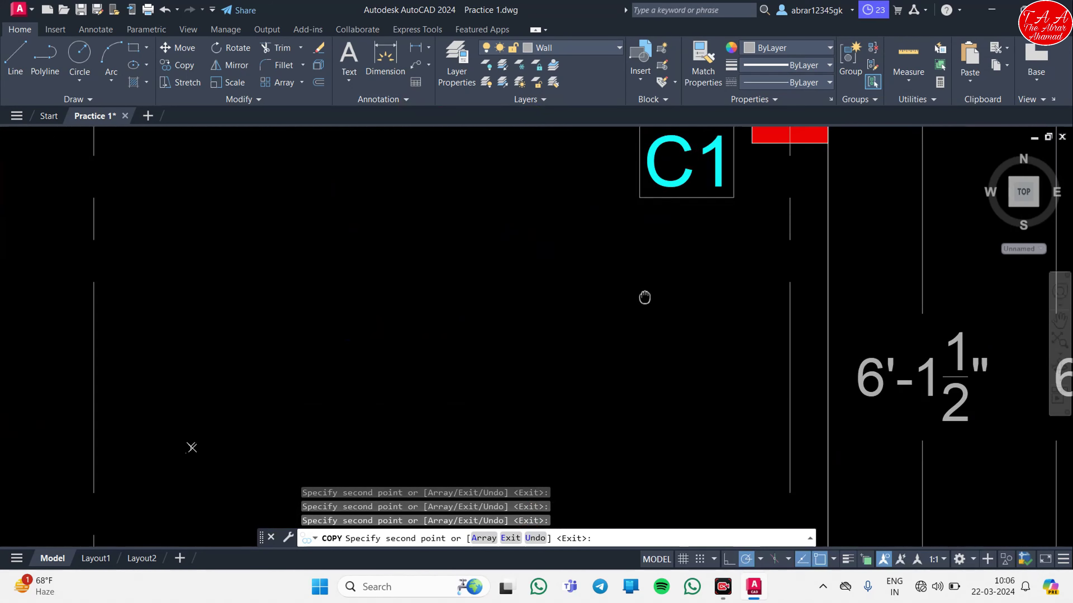
scroll(760, 270, "down", 4)
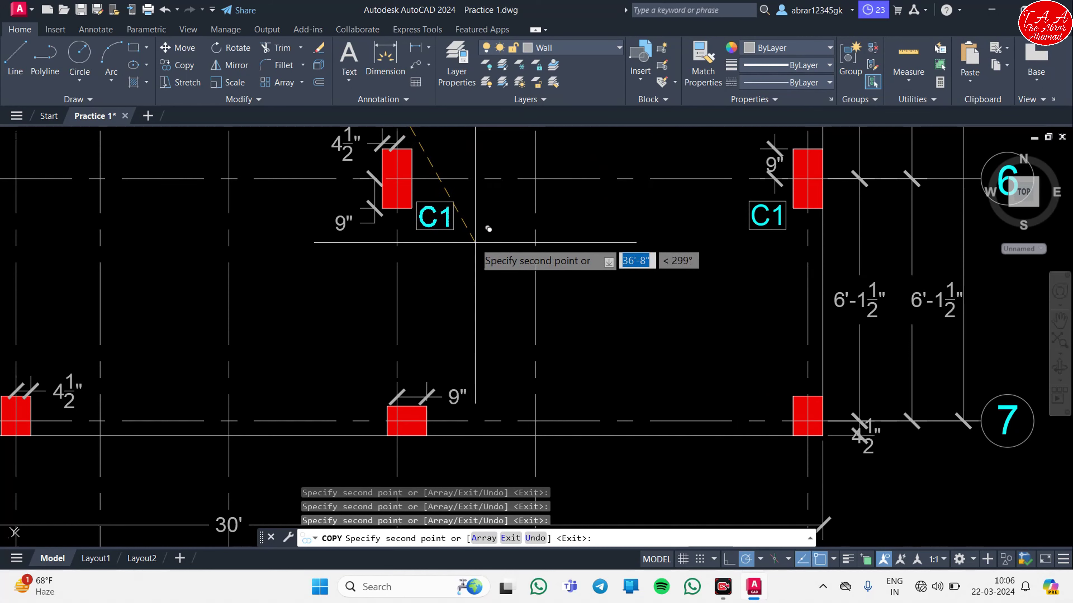
middle_click_drag(475, 330, 475, 190)
scroll(803, 237, "up", 4)
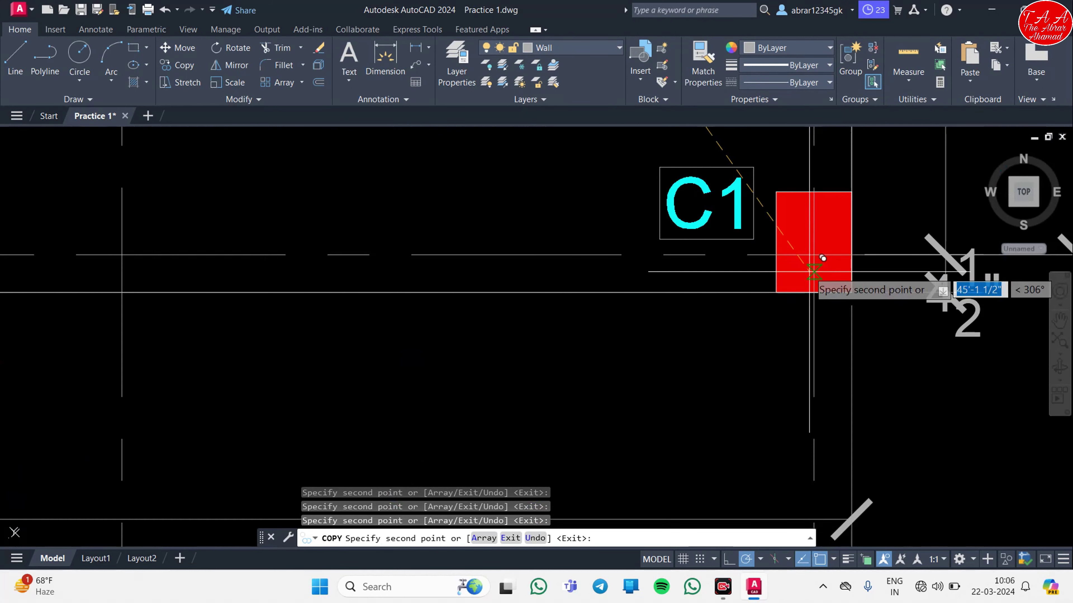
scroll(823, 220, "down", 6)
middle_click_drag(414, 289, 736, 321)
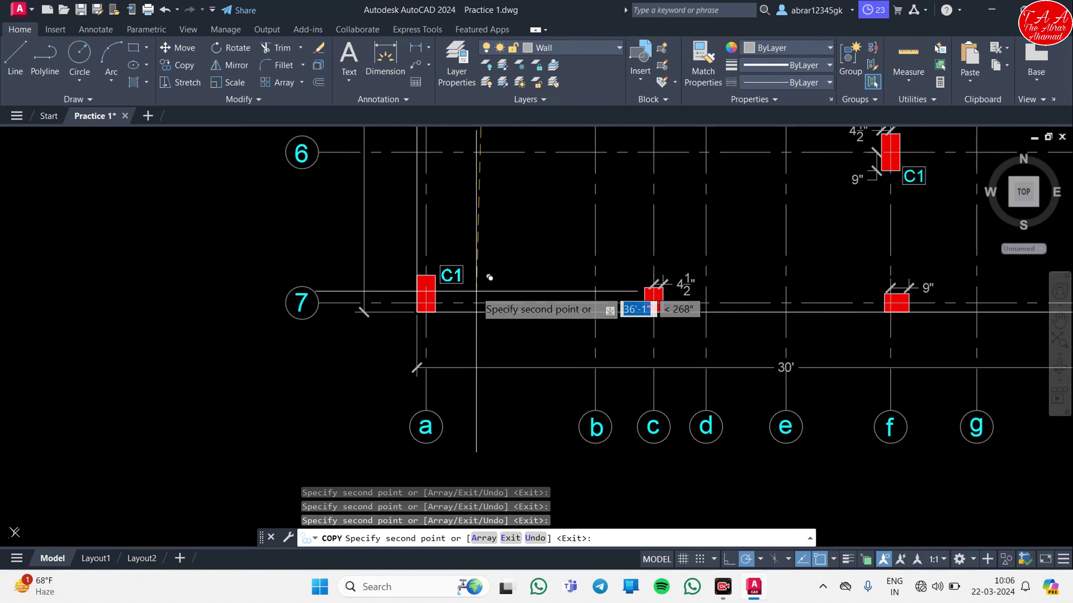
mouse_move(516, 179)
middle_mouse_down()
mouse_move(525, 231)
mouse_move(506, 432)
middle_mouse_up()
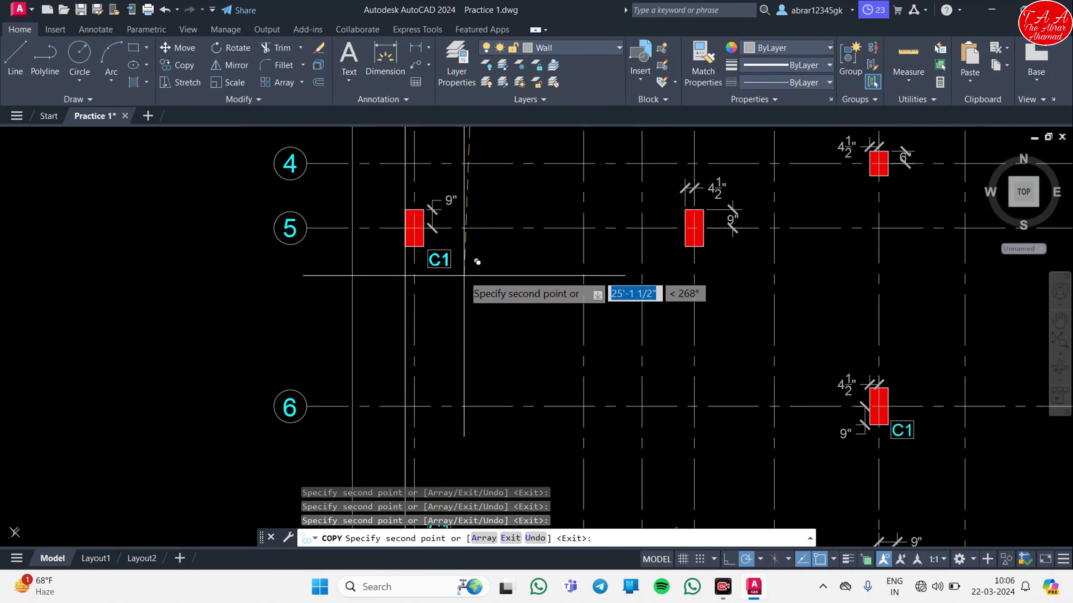
middle_click_drag(465, 198, 473, 443)
middle_click_drag(486, 262, 485, 458)
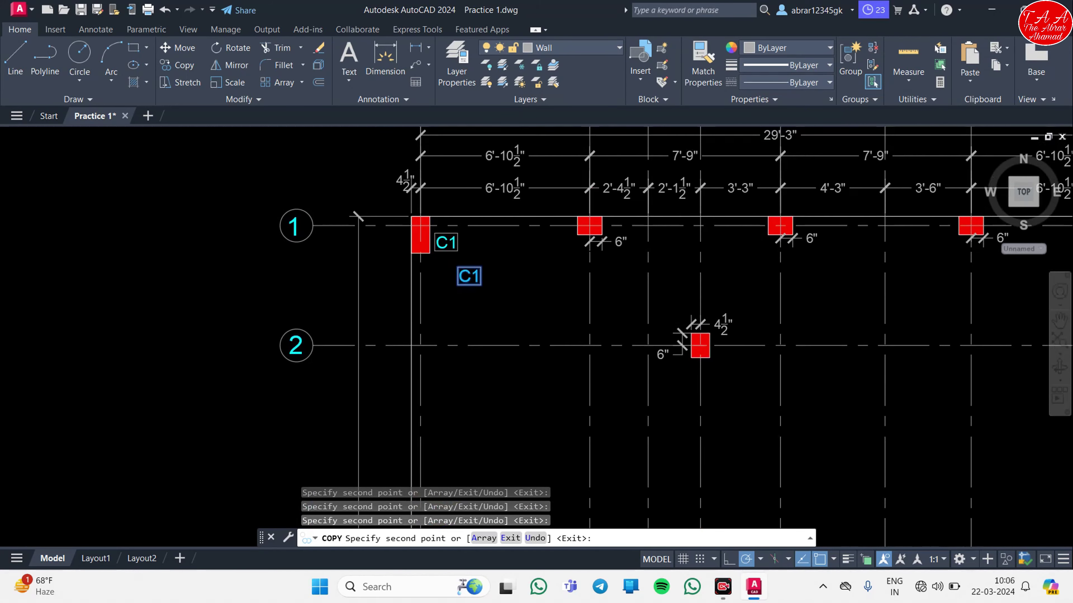
key("Escape")
scroll(472, 274, "up", 5)
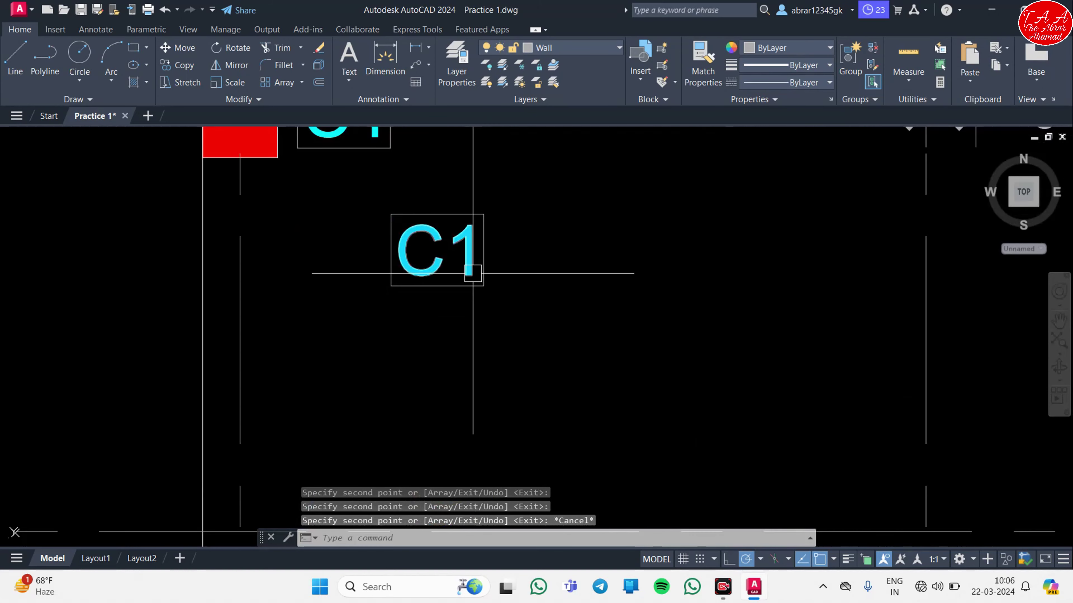
Change the spare label's text to C2 and nudge it slightly into place.
double_click(467, 250)
type("C2")
left_click(523, 347)
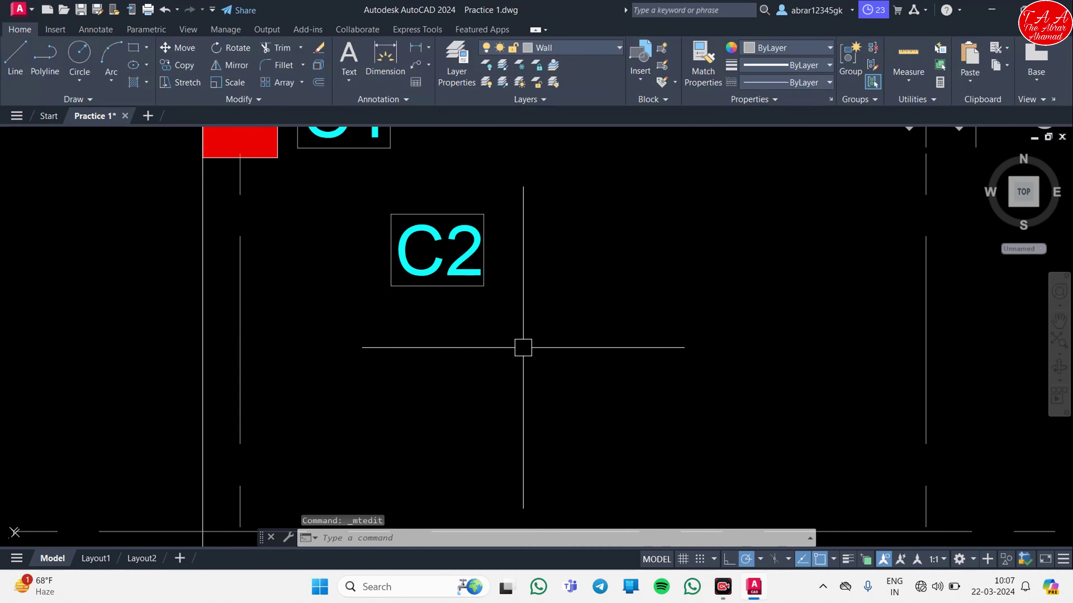
type("M")
key("Return")
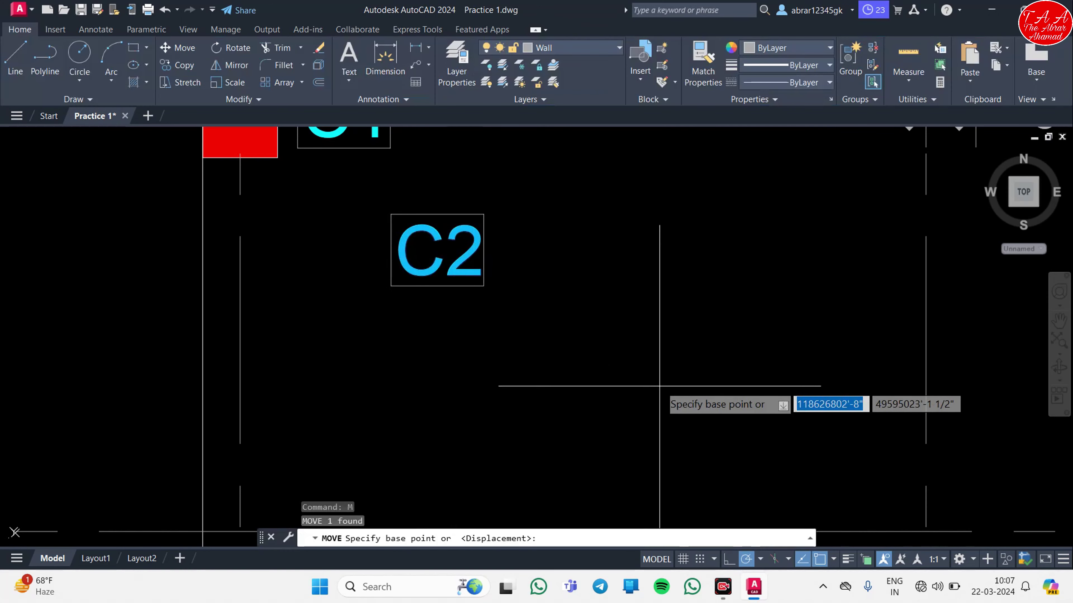
left_click(663, 385)
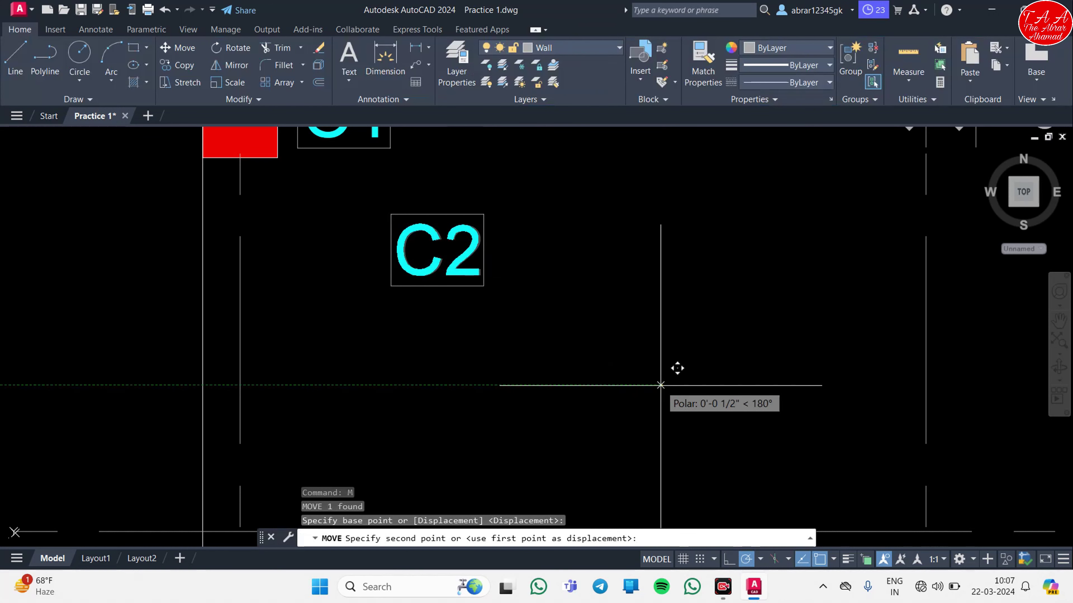
left_click(660, 385)
Copy the framed C2 label beside two row 1 columns and one row 2 column.
left_click(364, 195)
type("CO")
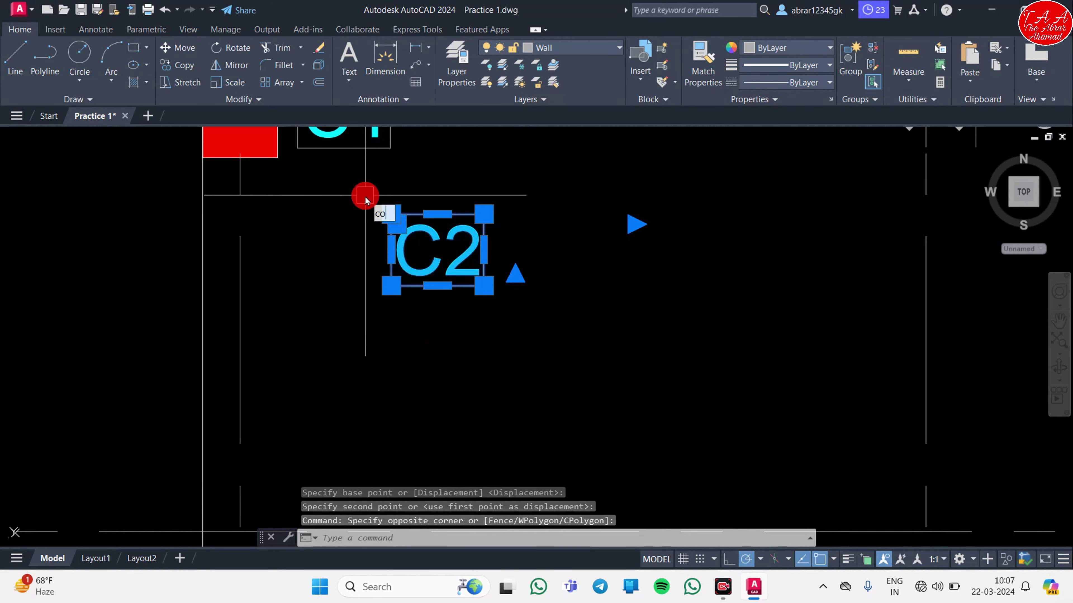
key("Return")
left_click(484, 286)
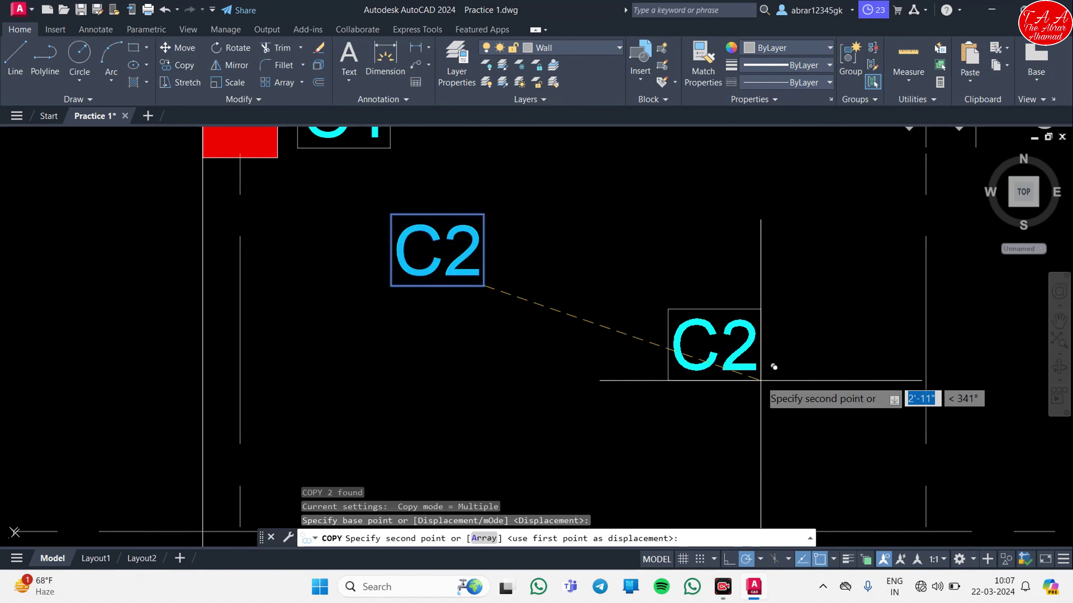
scroll(774, 367, "down", 3)
scroll(415, 355, "up", 5)
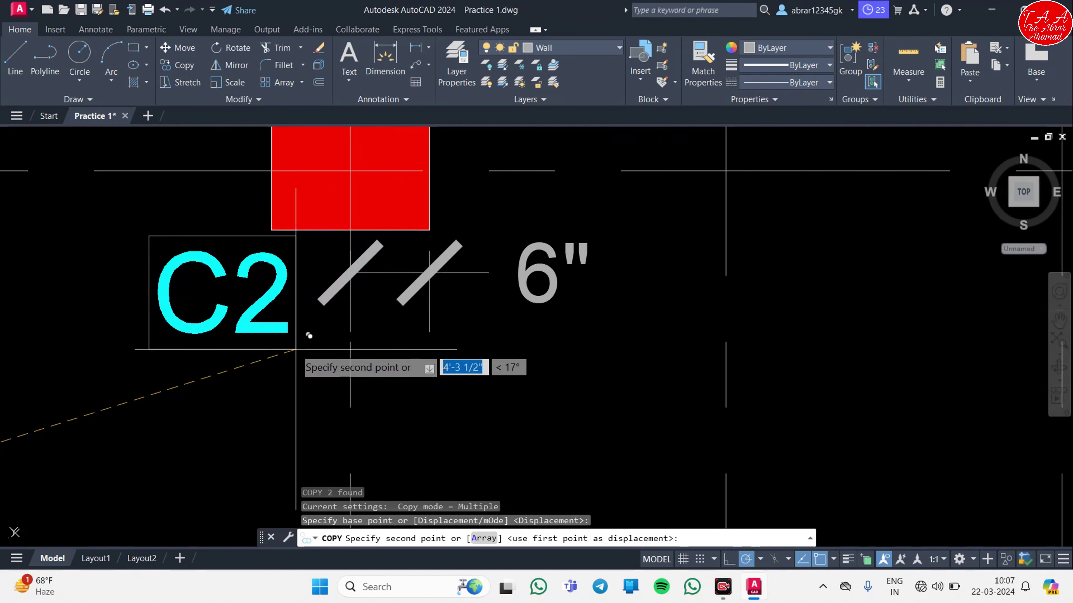
left_click(308, 335)
scroll(340, 380, "down", 4)
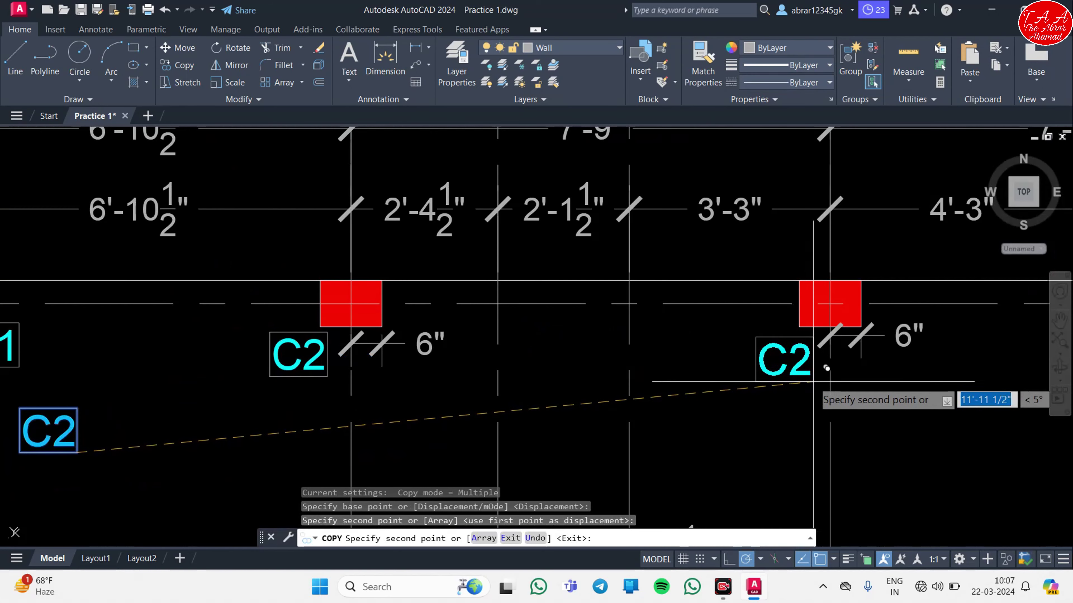
middle_click_drag(789, 359, 756, 220)
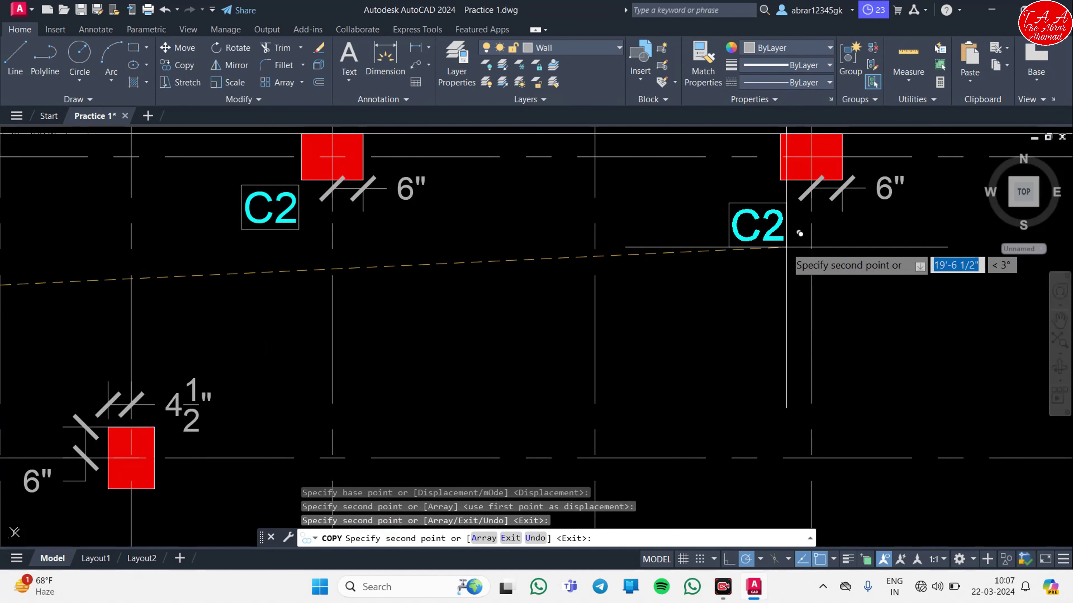
left_click(799, 233)
scroll(708, 424, "down", 3)
scroll(677, 331, "up", 3)
middle_click_drag(678, 330, 629, 159)
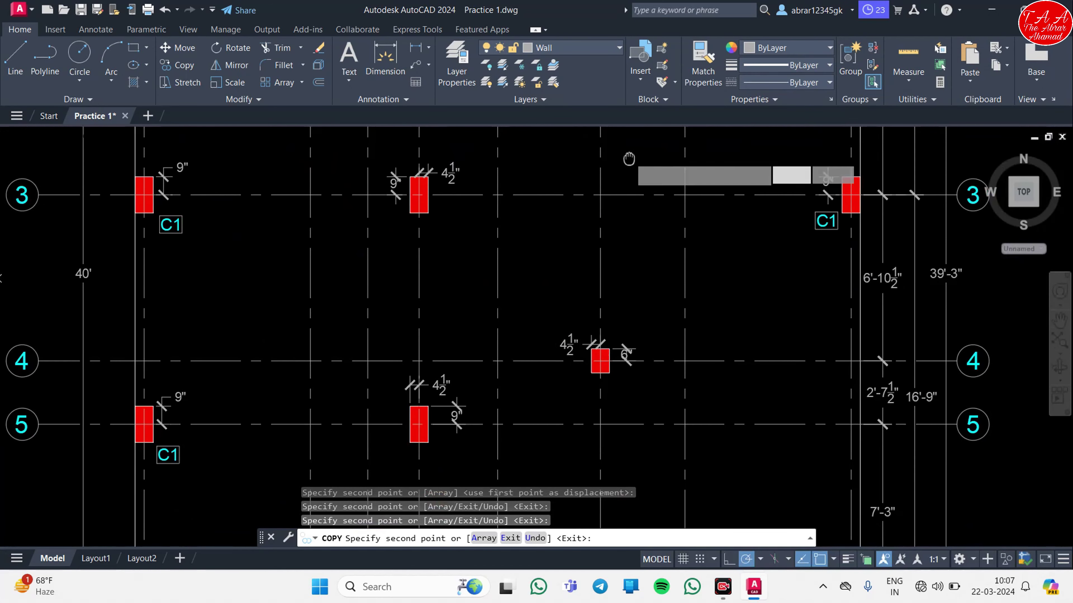
middle_click_drag(581, 269, 675, 545)
scroll(574, 254, "up", 2)
scroll(564, 266, "up", 4)
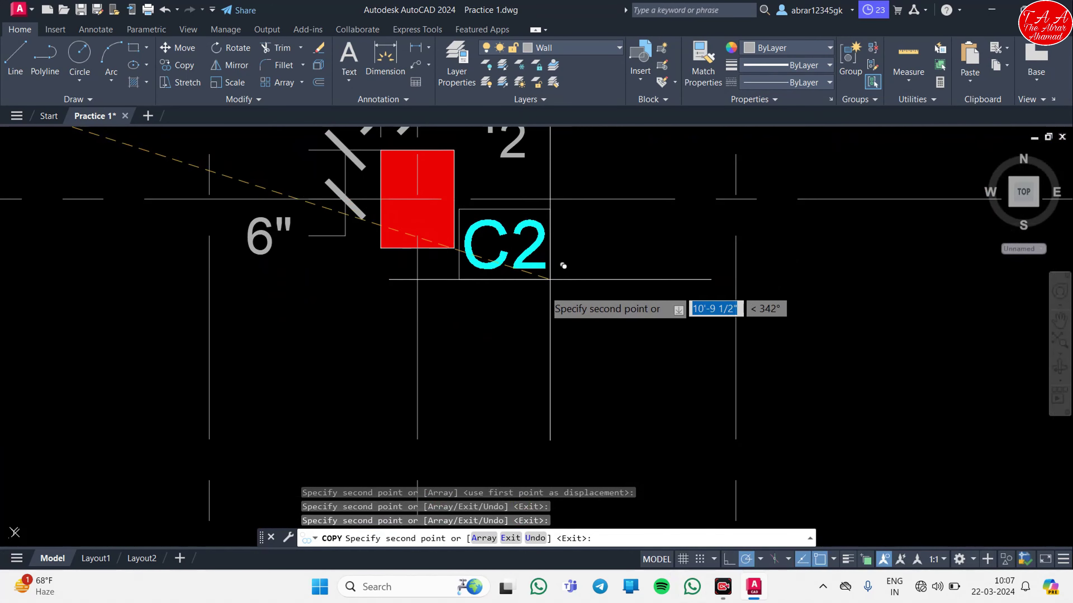
middle_click_drag(563, 266, 588, 375)
left_click(601, 392)
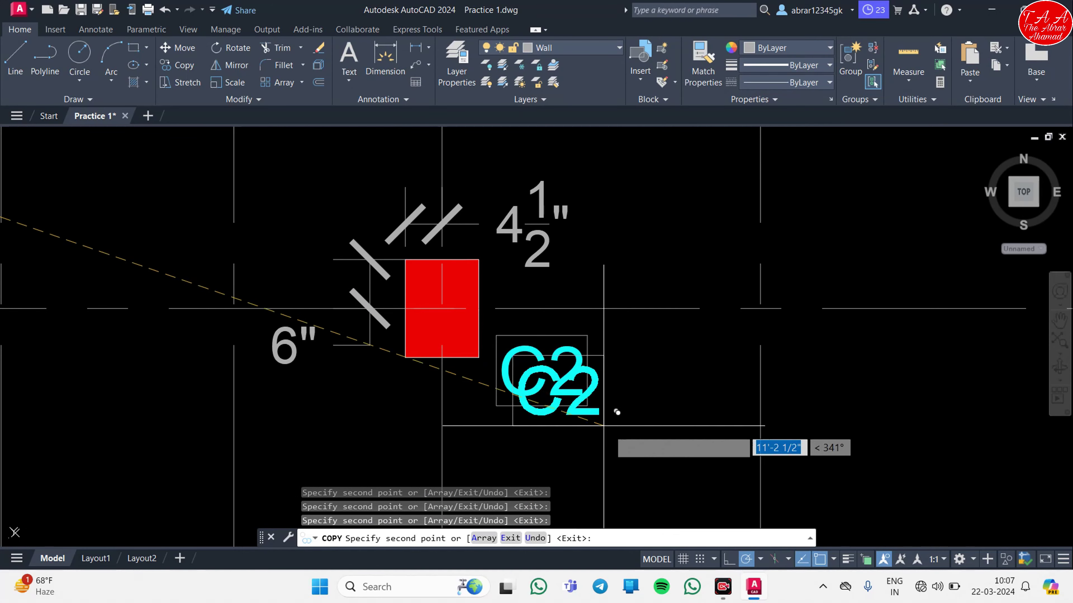
Add C2 labels beside the right row 7 column and the column with the 4½" dimension.
scroll(617, 412, "down", 5)
scroll(591, 211, "up", 2)
mouse_move(633, 464)
middle_mouse_down()
mouse_move(592, 211)
mouse_move(627, 407)
middle_mouse_up()
scroll(608, 236, "up", 2)
scroll(610, 234, "up", 4)
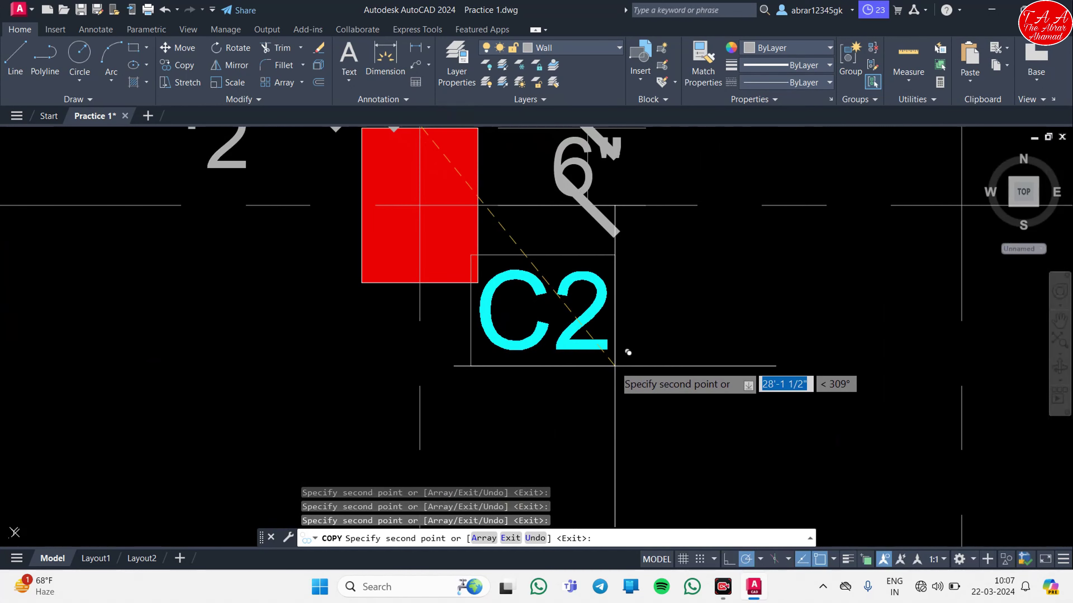
scroll(671, 379, "down", 2)
scroll(670, 379, "down", 3)
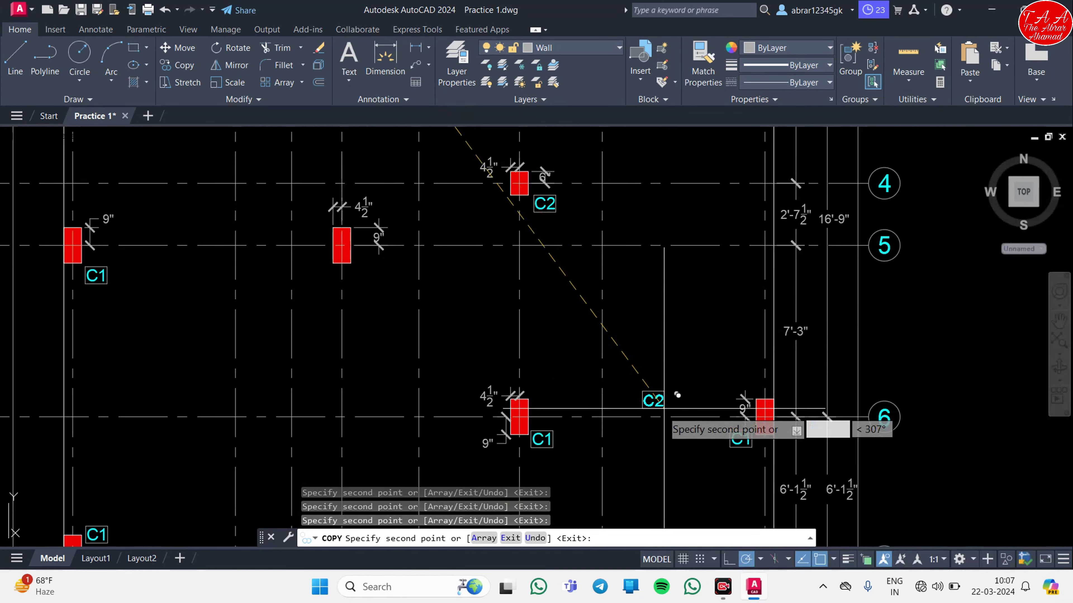
middle_click_drag(671, 393, 633, 180)
scroll(571, 237, "up", 3)
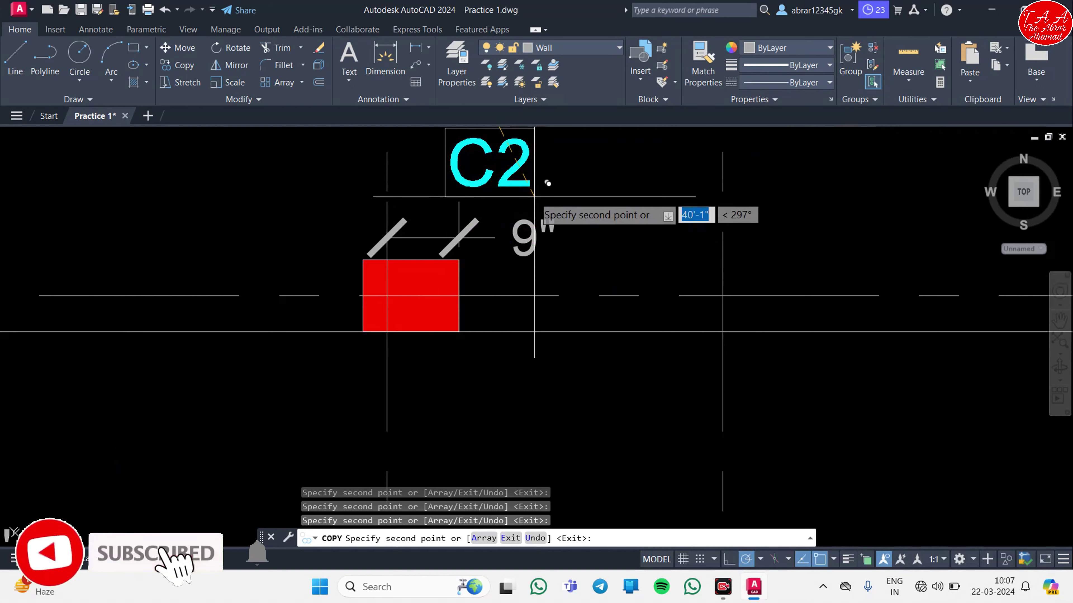
middle_click_drag(546, 173, 574, 395)
scroll(586, 395, "down", 4)
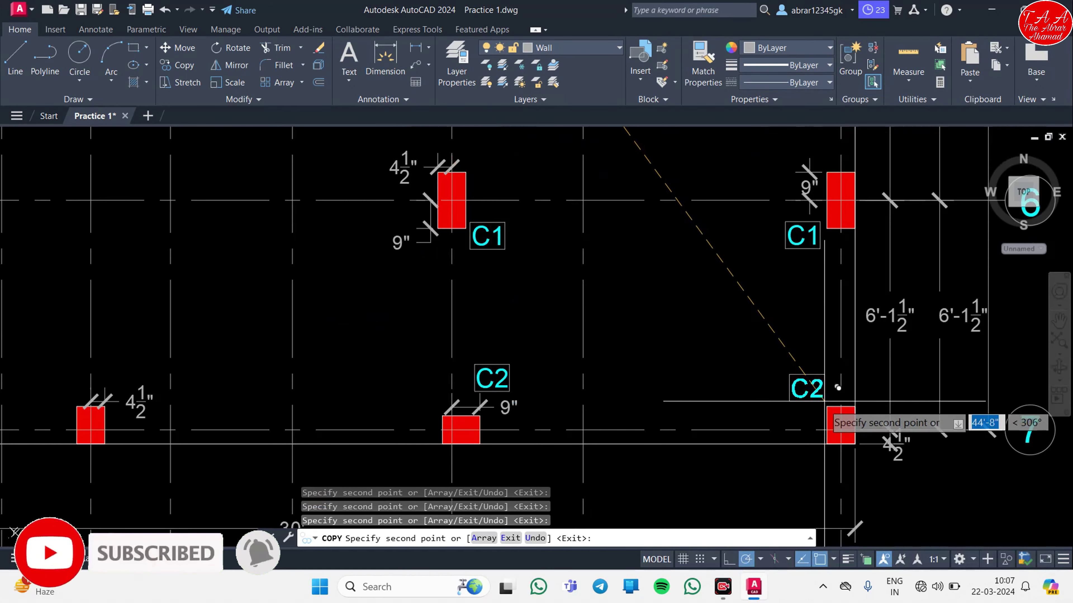
left_click(825, 403)
scroll(401, 376, "up", 2)
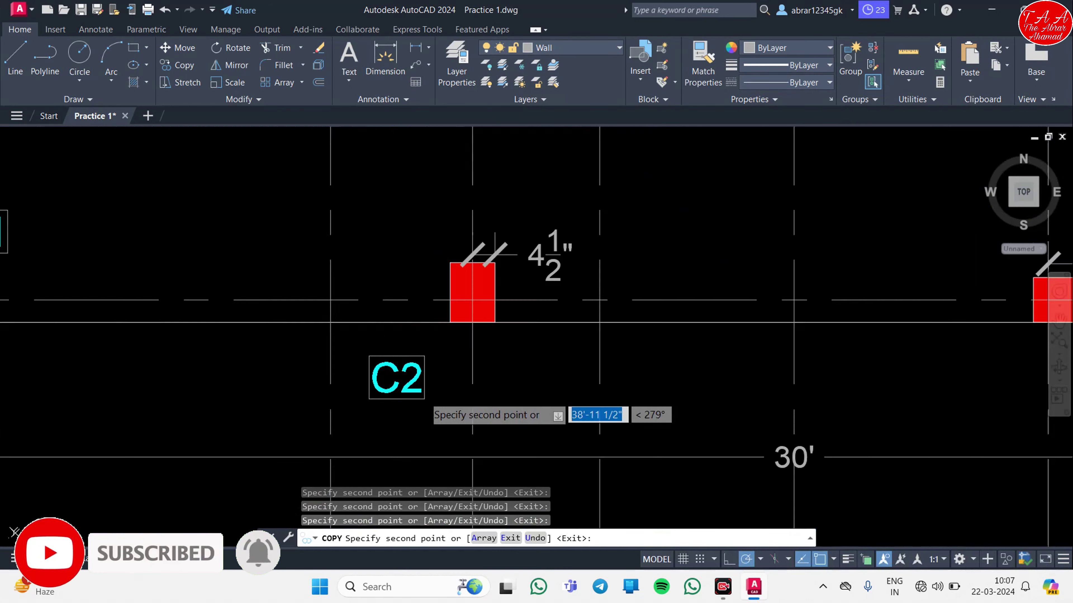
scroll(429, 359, "up", 3)
middle_click_drag(456, 274, 479, 443)
left_click(497, 369)
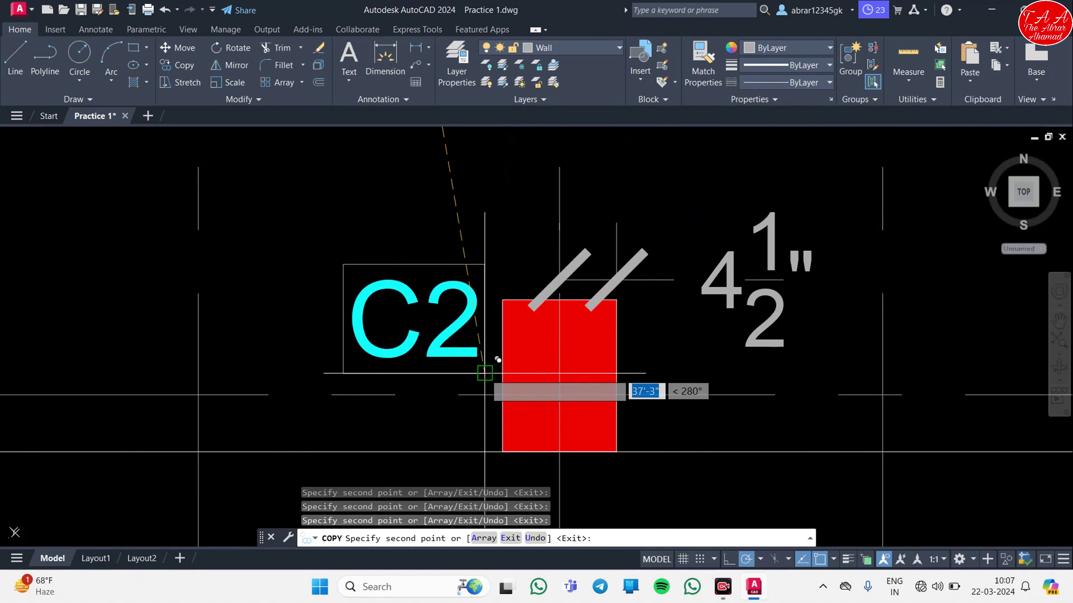
scroll(490, 364, "down", 3)
scroll(498, 372, "down", 4)
middle_click_drag(617, 371, 390, 371)
key("Escape")
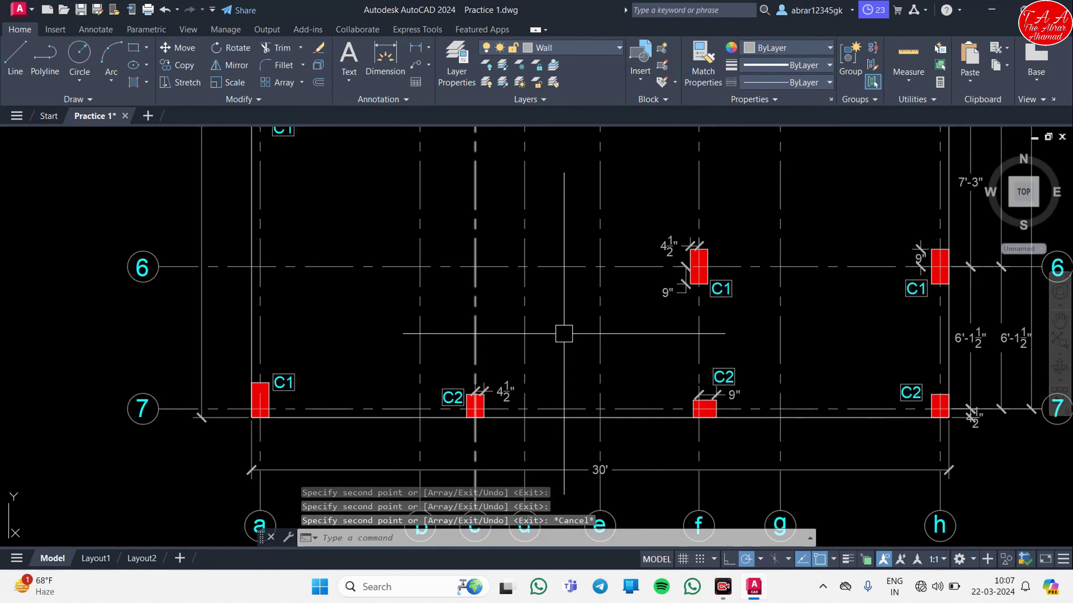
scroll(487, 421, "down", 4)
middle_click_drag(474, 290, 512, 376)
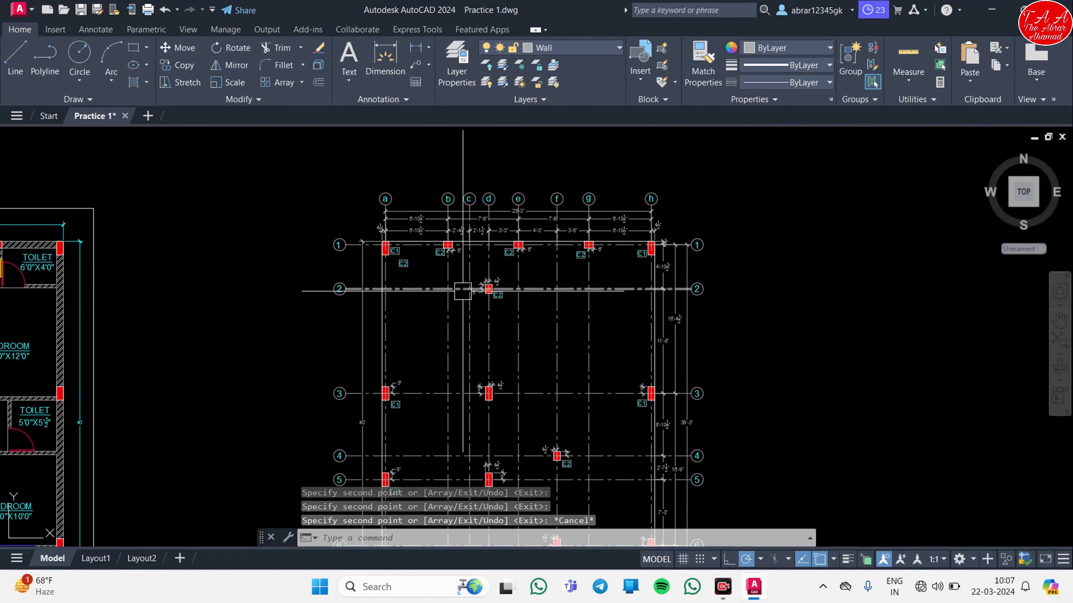
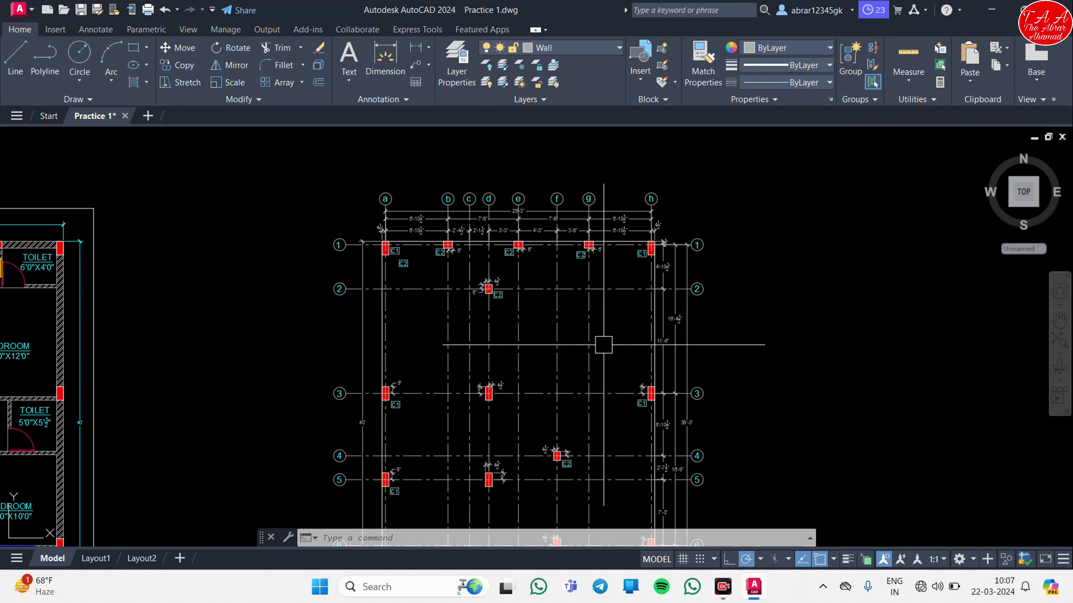
Draw a tall rectangle beside grid line 2.
scroll(604, 345, "up", 2)
scroll(601, 335, "up", 2)
scroll(613, 343, "down", 2)
scroll(641, 364, "down", 2)
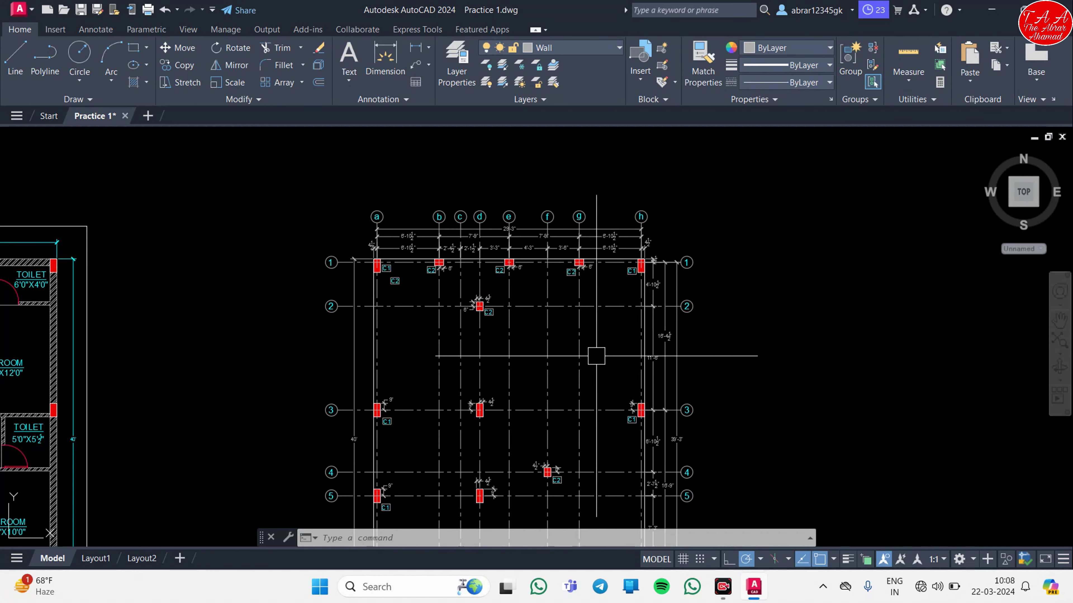
scroll(596, 356, "up", 3)
key("Escape")
key("Escape")
key("Return")
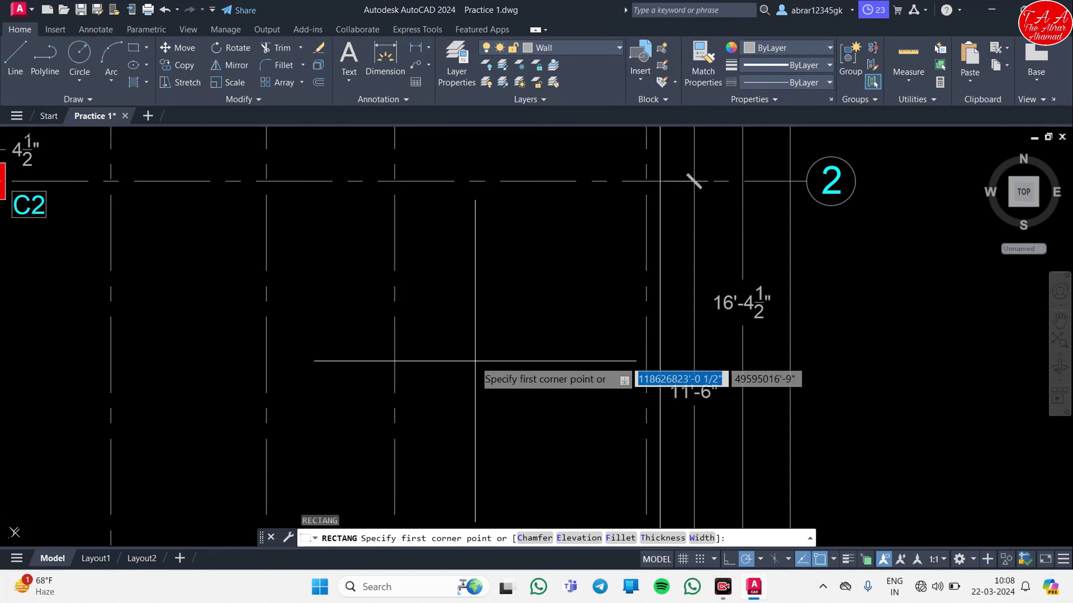
left_click(434, 266)
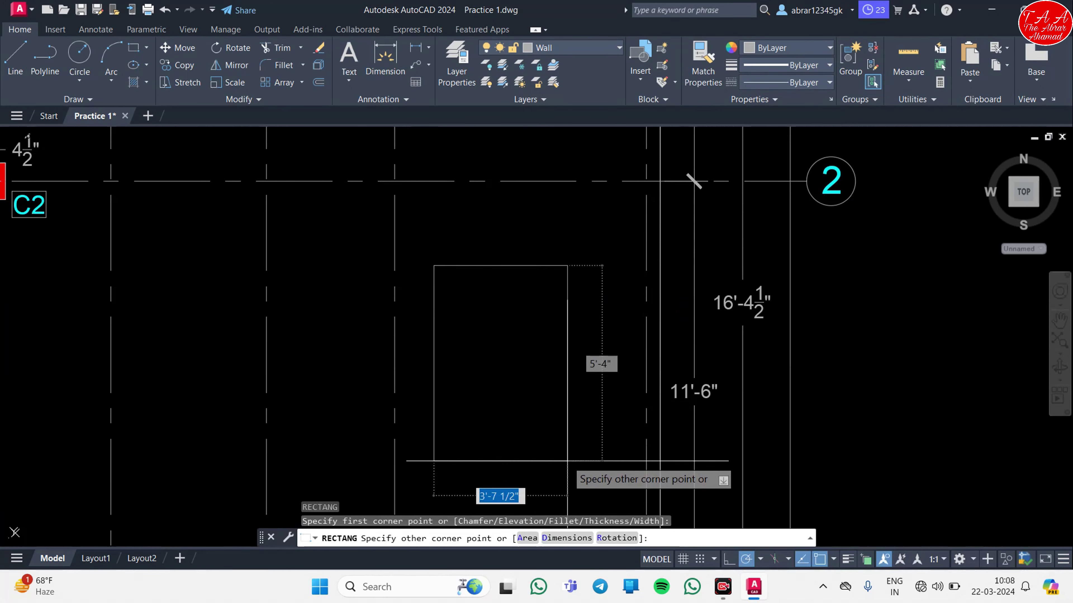
left_click(568, 461)
key("Escape")
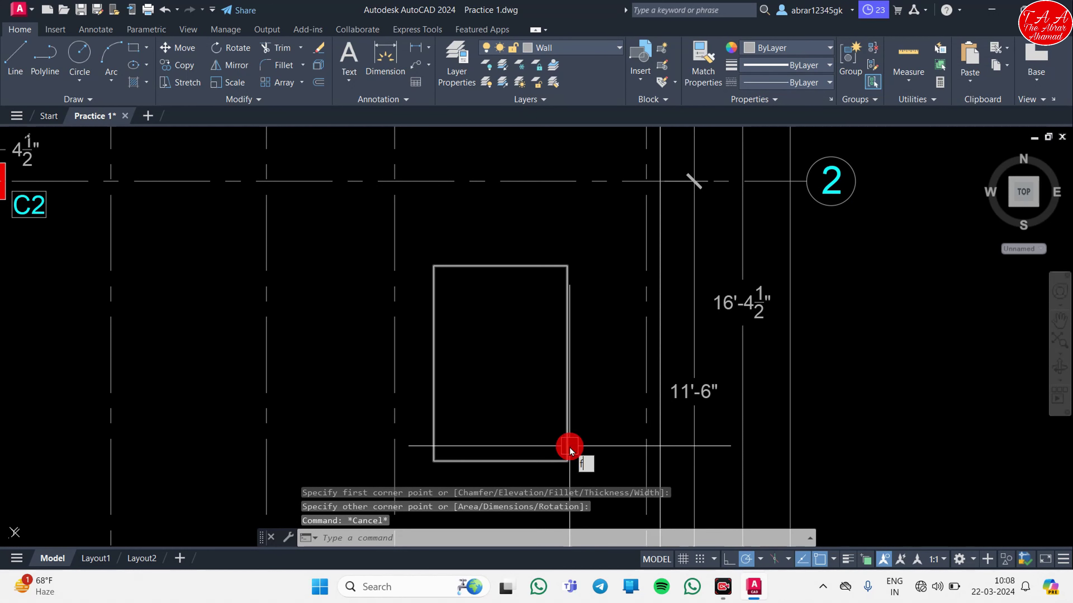
Set a 2" fillet radius and round the rectangle's top-right corner.
type("f")
key("Return")
type("r")
key("Return")
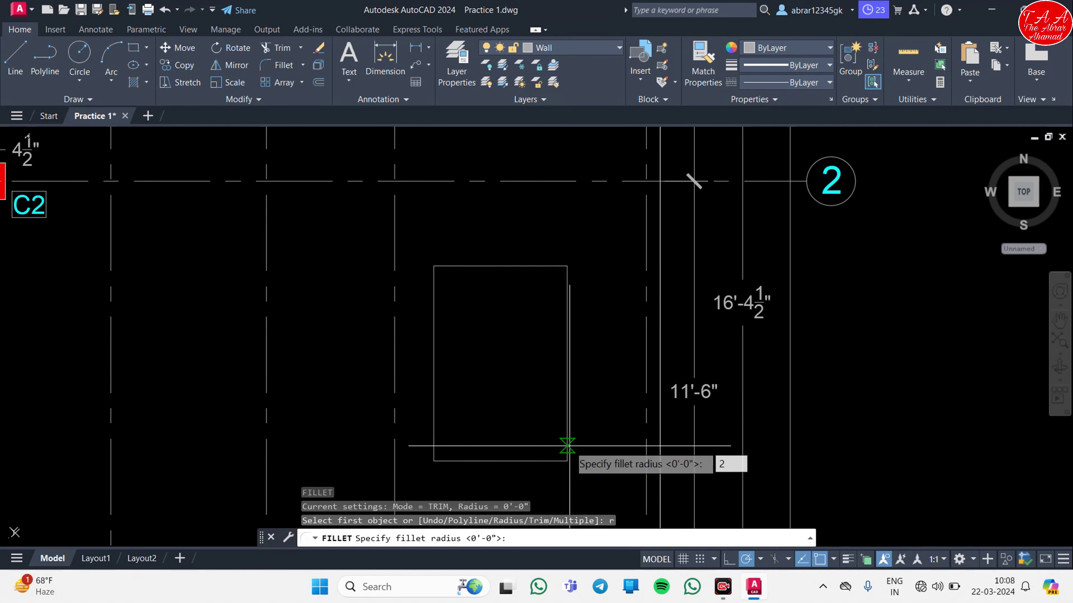
key("Return")
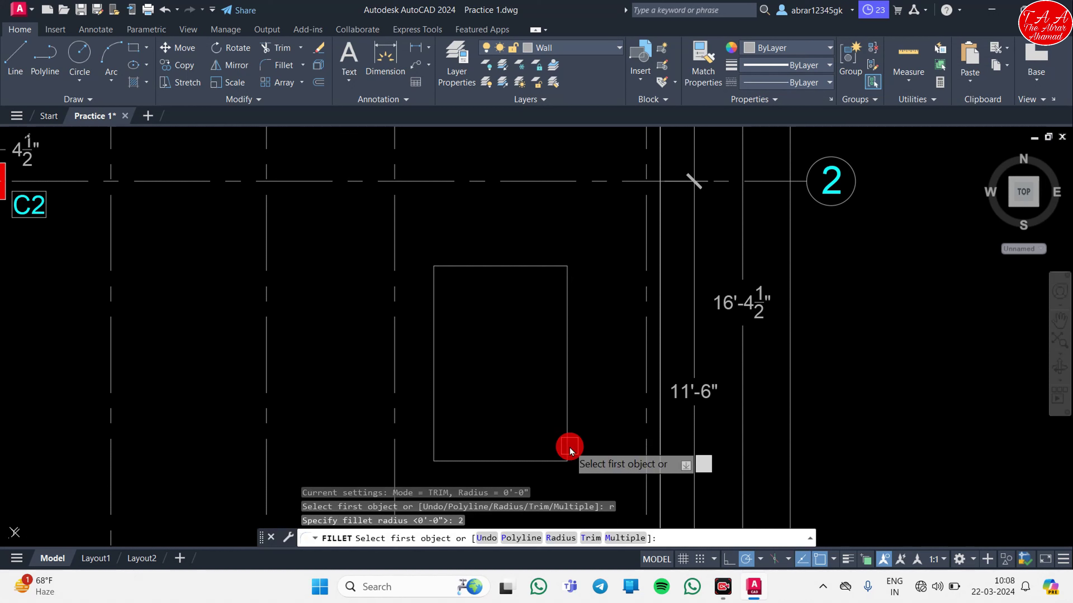
left_click(568, 449)
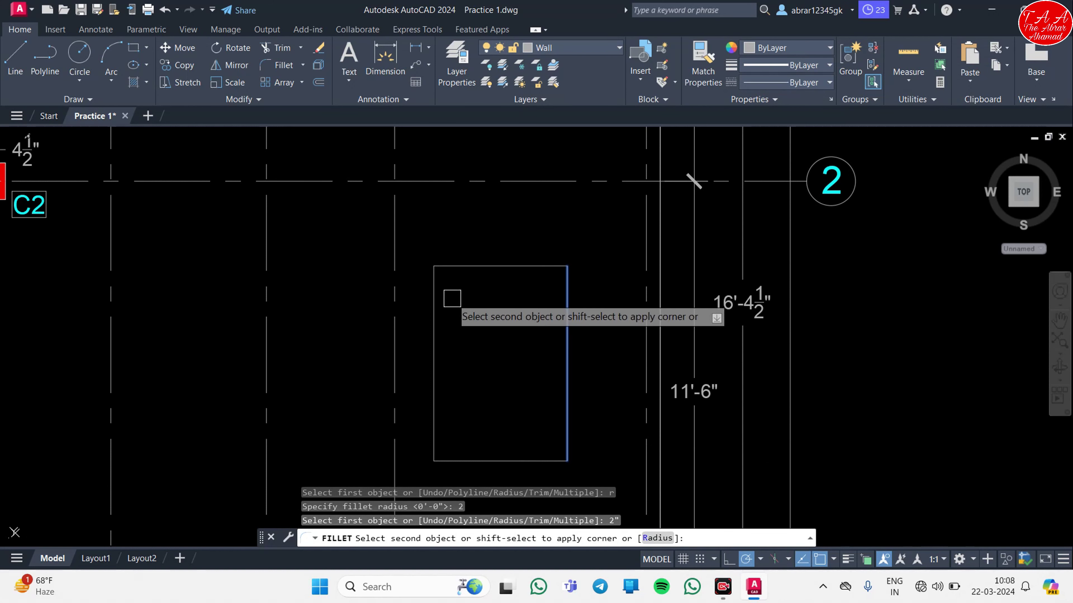
left_click(535, 265)
Round the rectangle's remaining corners with the same 2" fillet.
key("Return")
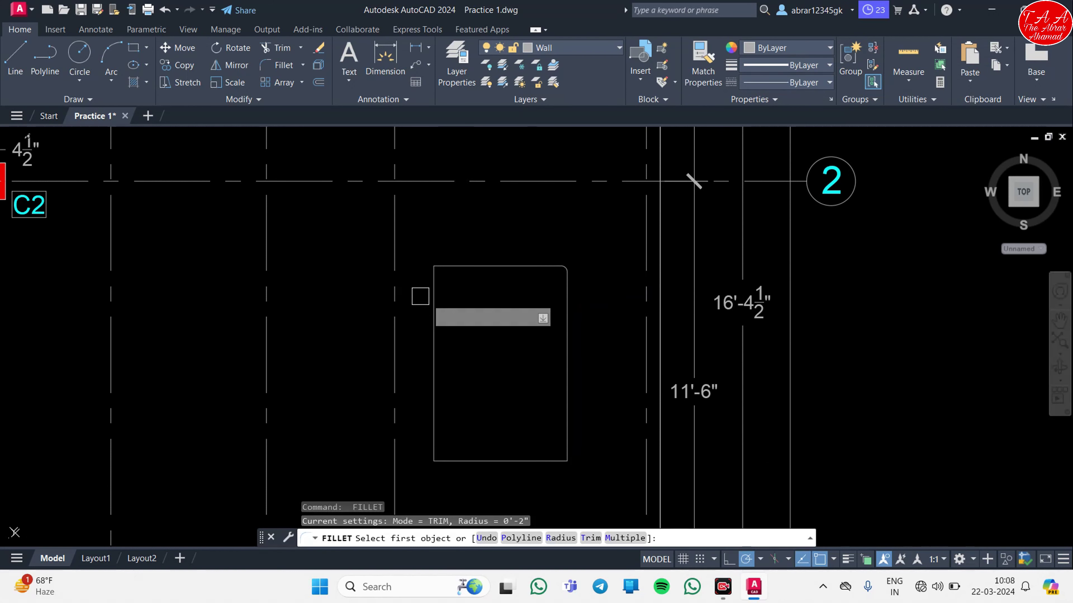
left_click(434, 294)
key("Return")
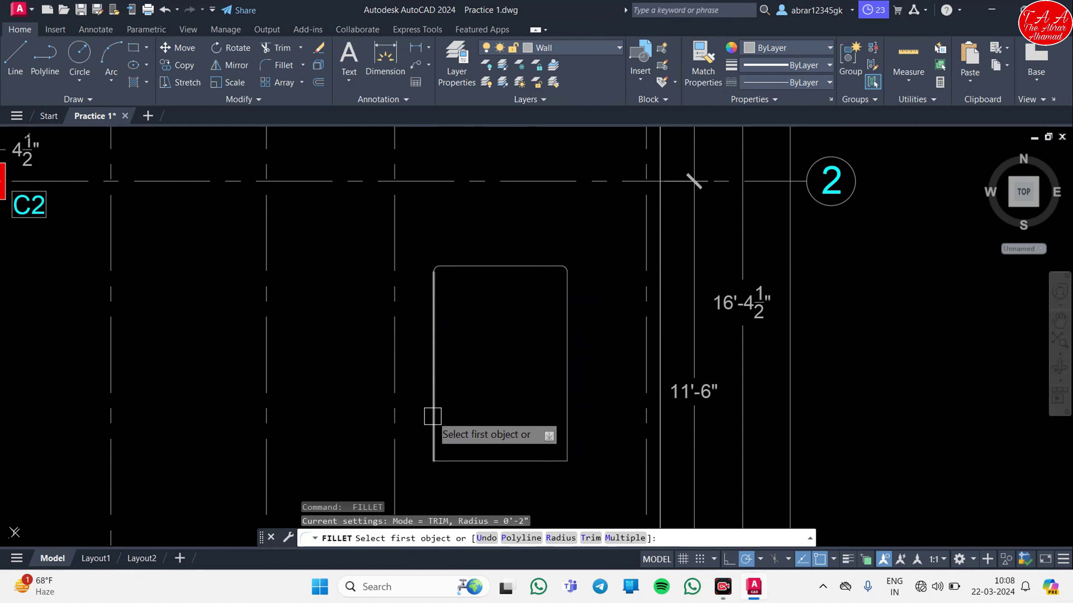
left_click(455, 460)
key("Escape")
key("Return")
left_click(498, 461)
left_click(565, 436)
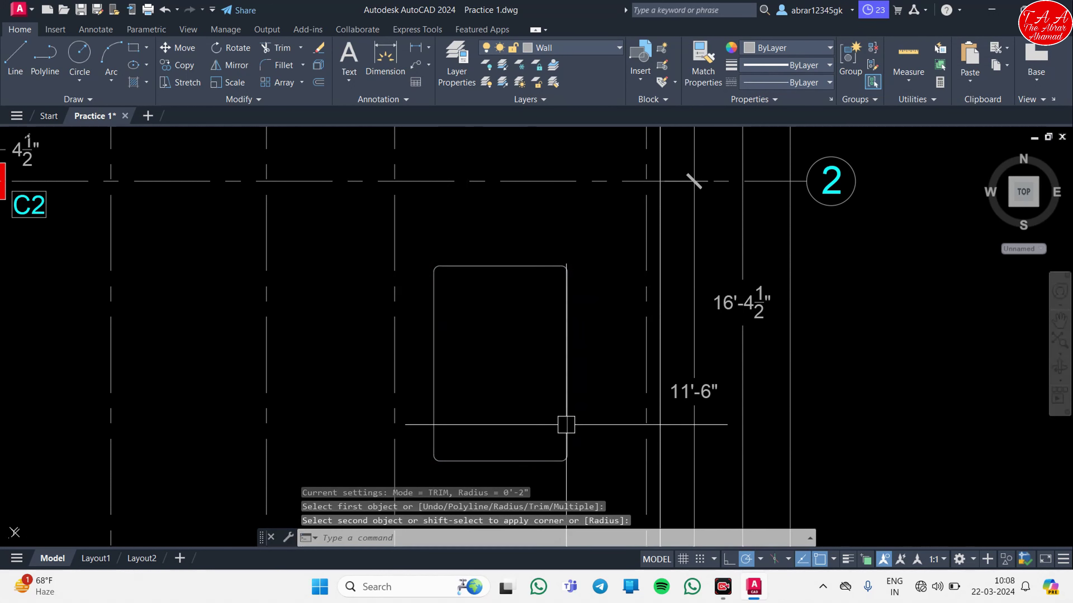
key("Escape")
Offset the rounded rectangle 2" outward to create an outer outline.
type("o")
key("Return")
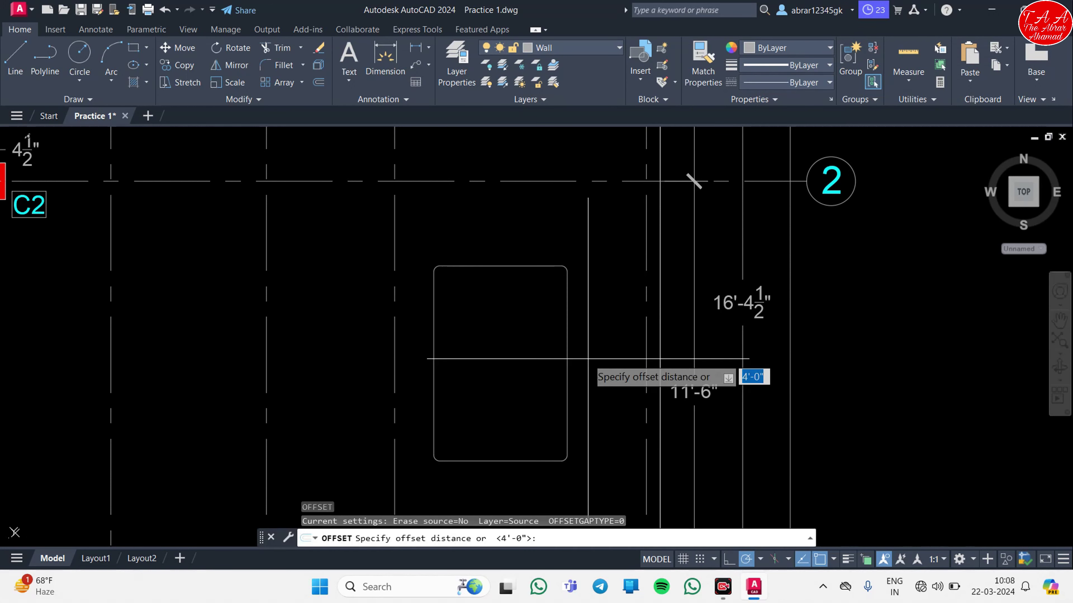
type("2")
key("Return")
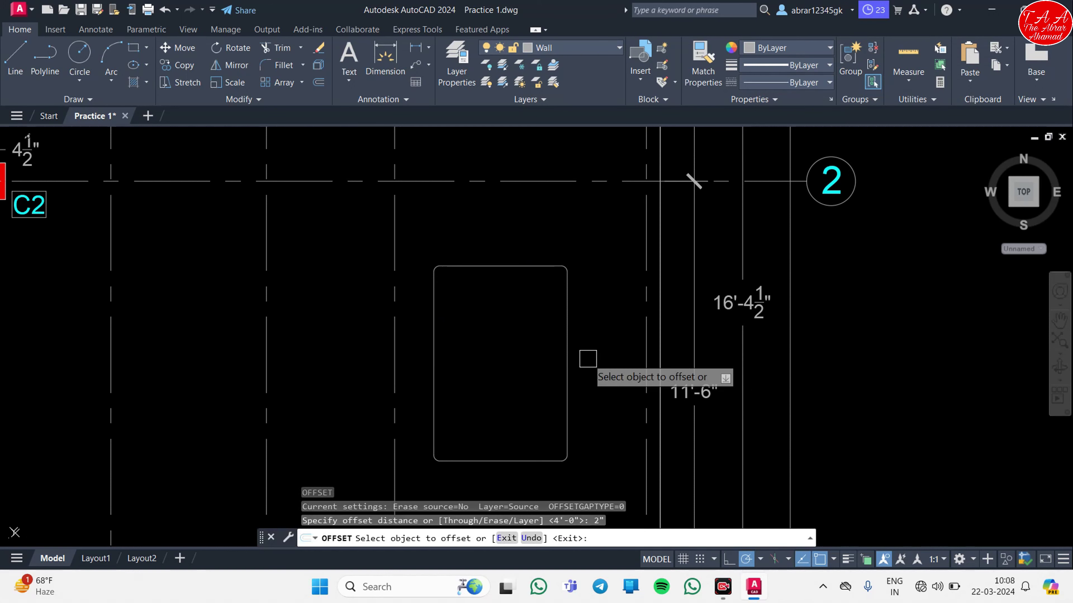
left_click(566, 307)
left_click(596, 376)
scroll(614, 362, "down", 4)
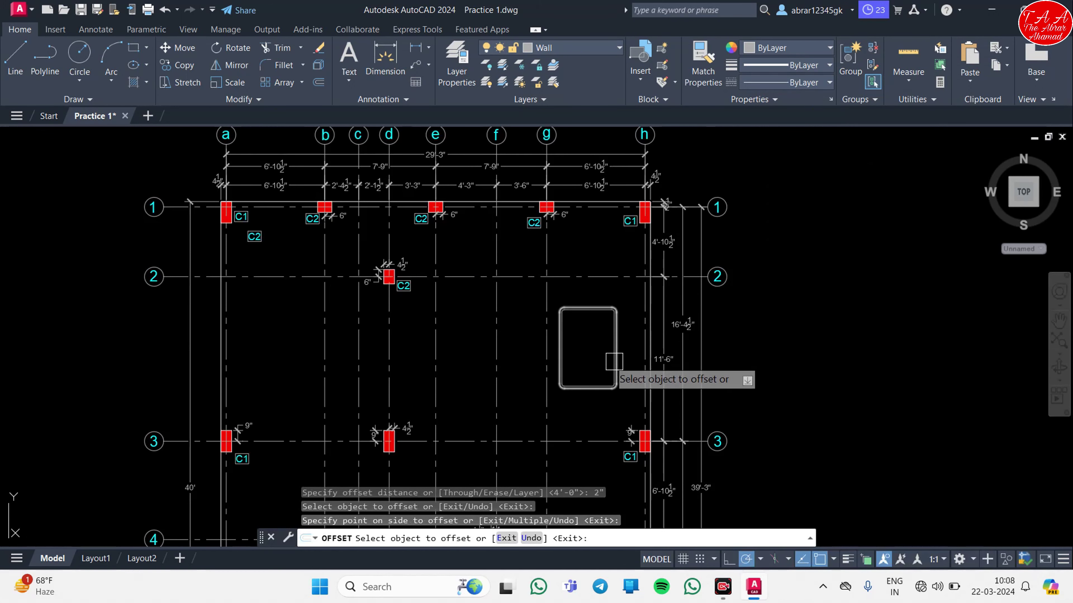
key("Escape")
Copy the C2 column label into the rounded box.
scroll(407, 294, "up", 4)
left_click(395, 275)
type("co")
key("Return")
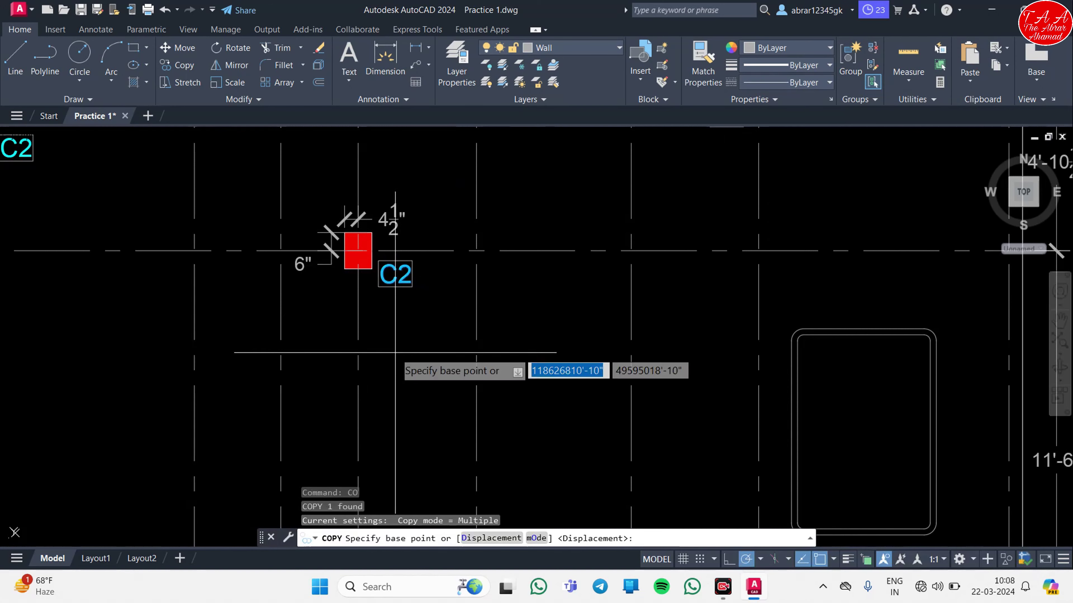
left_click(395, 353)
scroll(739, 423, "up", 2)
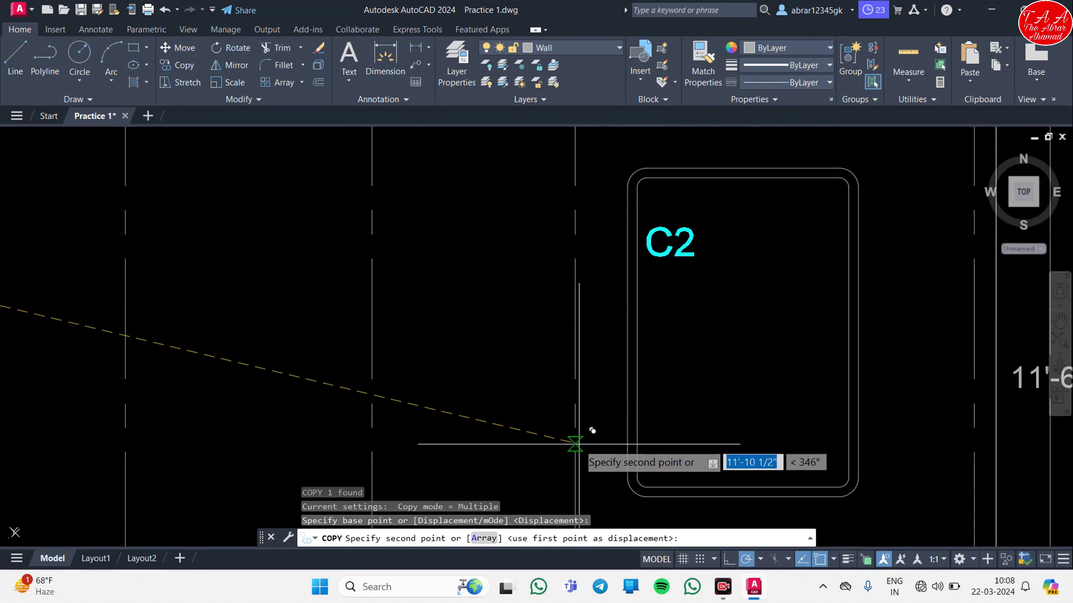
left_click(565, 287)
key("Escape")
Change the copied label from C2 to C1 and widen it onto one line.
scroll(562, 320, "up", 3)
left_click(563, 320)
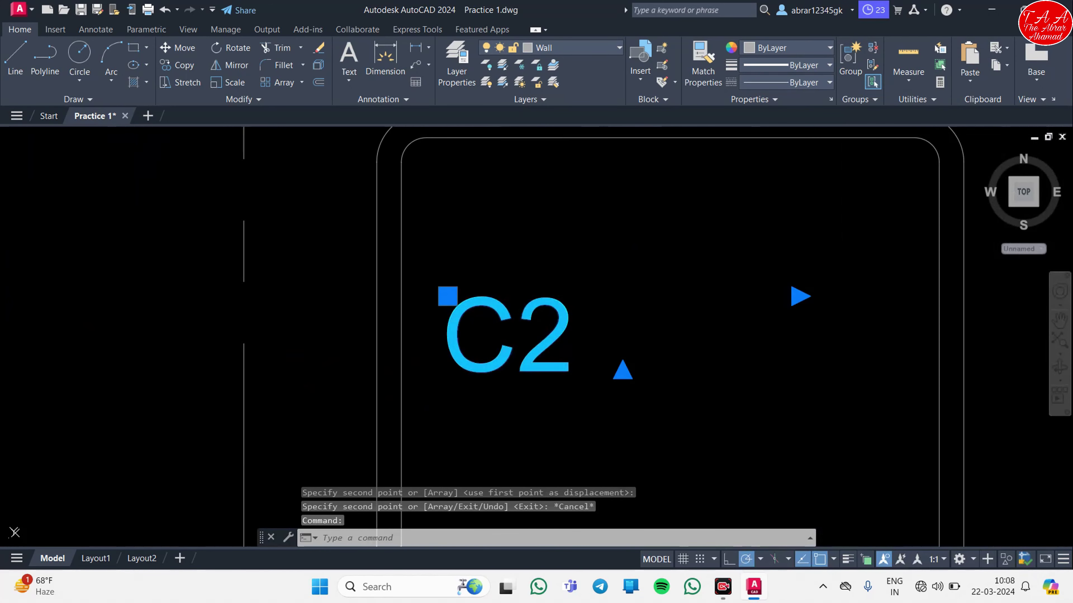
double_click(573, 341)
type("- 9\"x")
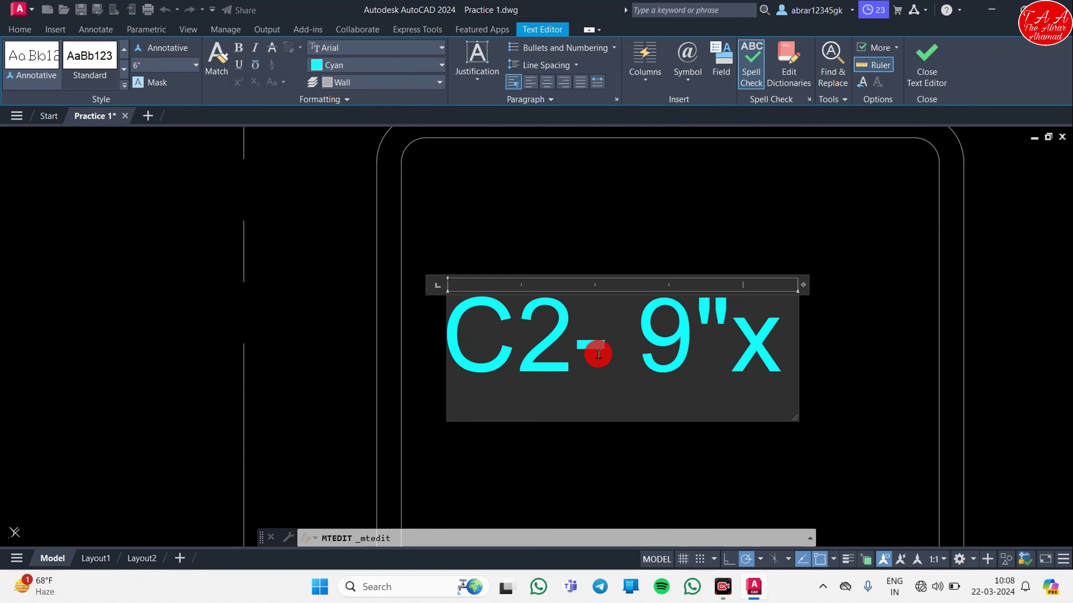
type("12")
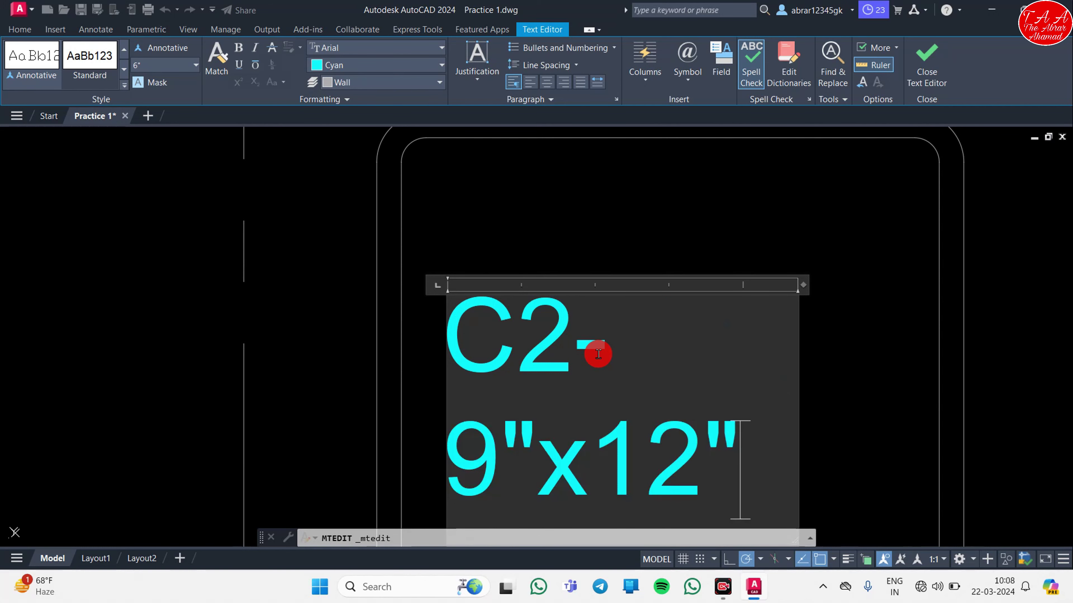
key("ctrl+Return")
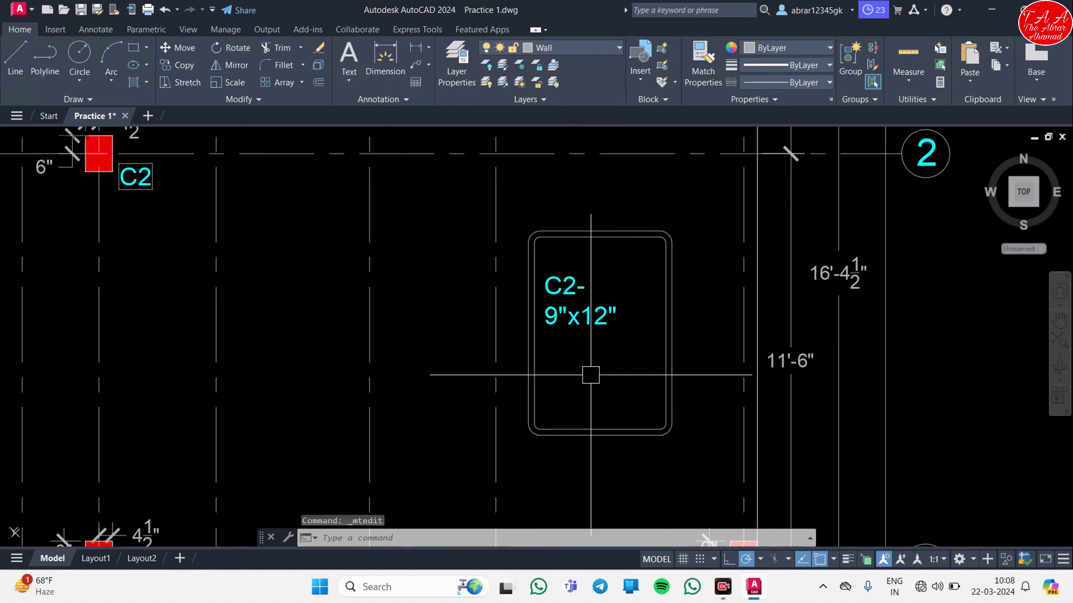
middle_click_drag(592, 376, 463, 371)
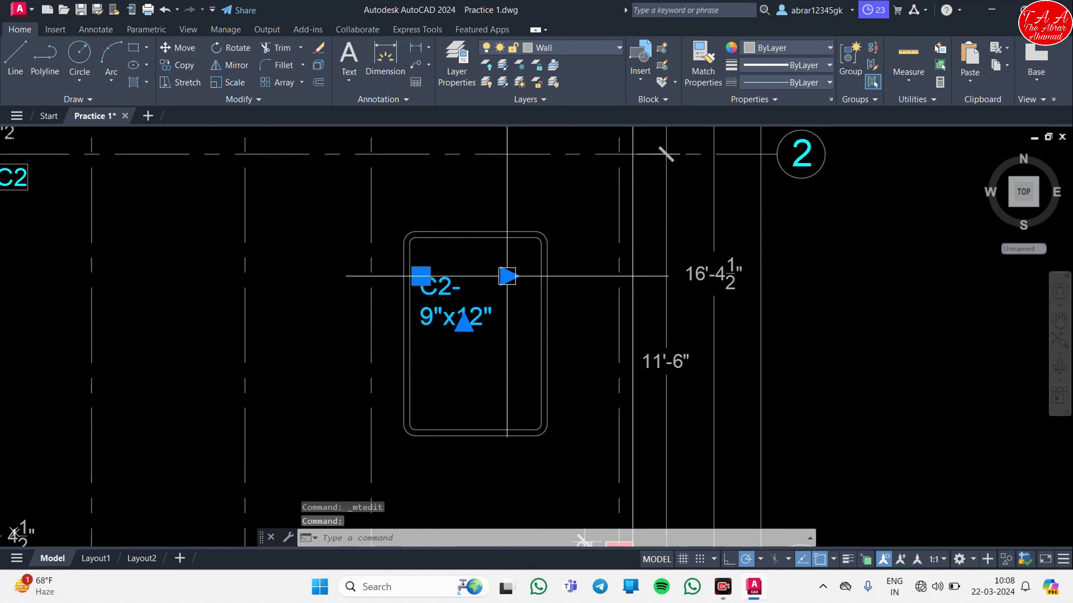
left_click(507, 276)
left_click(591, 276)
scroll(479, 292, "up", 2)
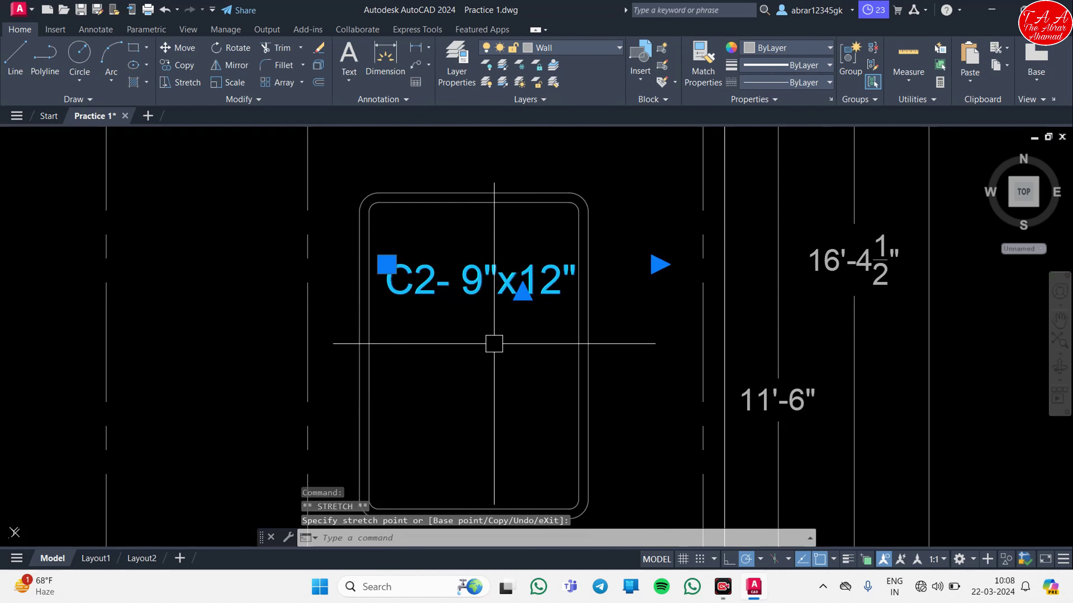
Reposition the size label in the box and place a copy of it below.
type("m")
key("Return")
left_click(490, 365)
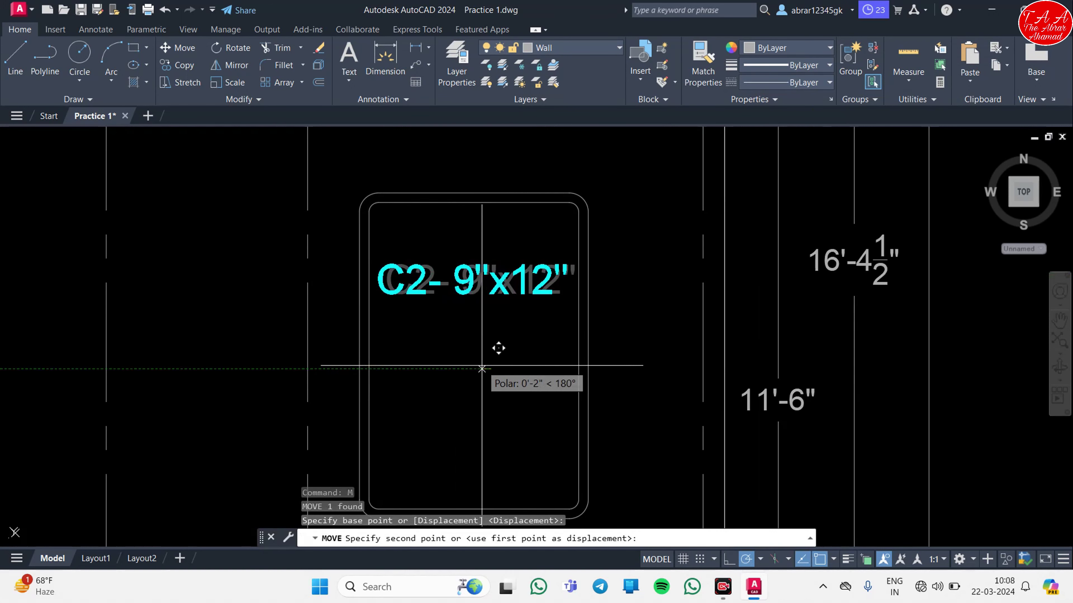
left_click(483, 365)
left_click(460, 294)
type("co")
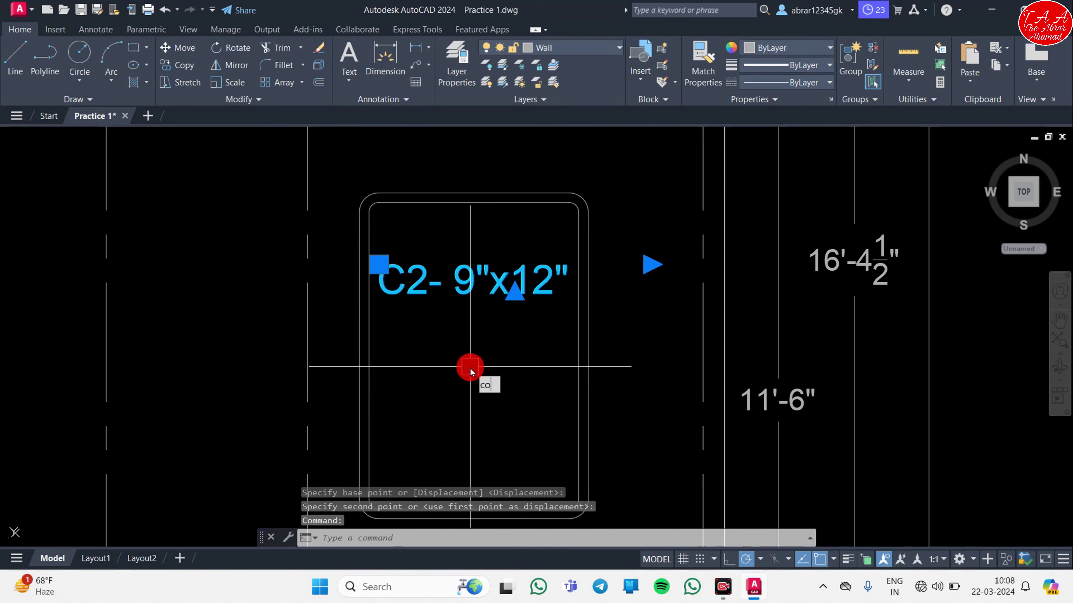
key("Return")
left_click(505, 366)
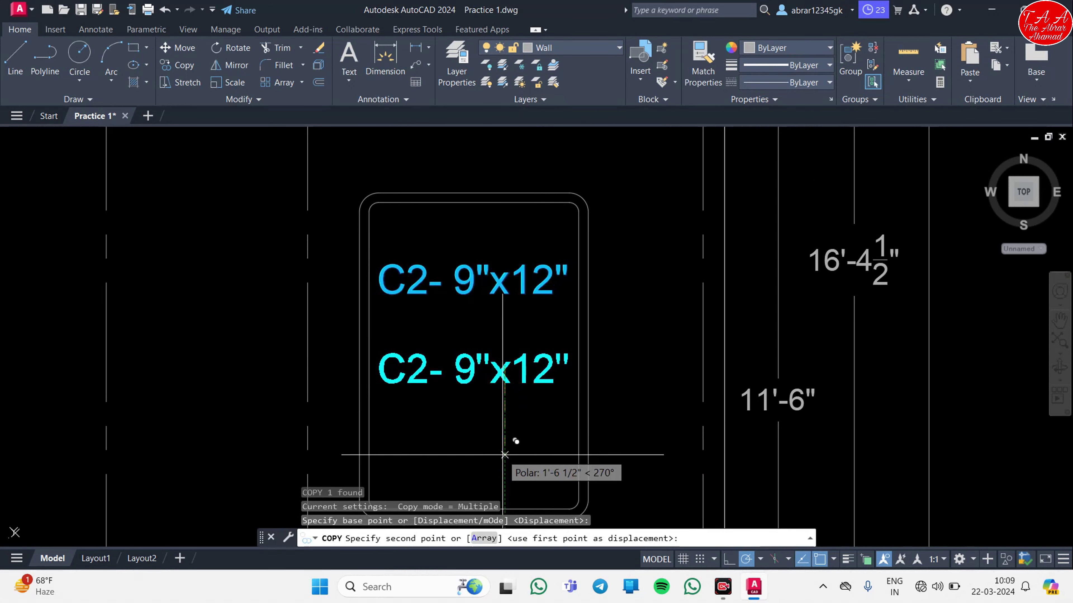
left_click(505, 454)
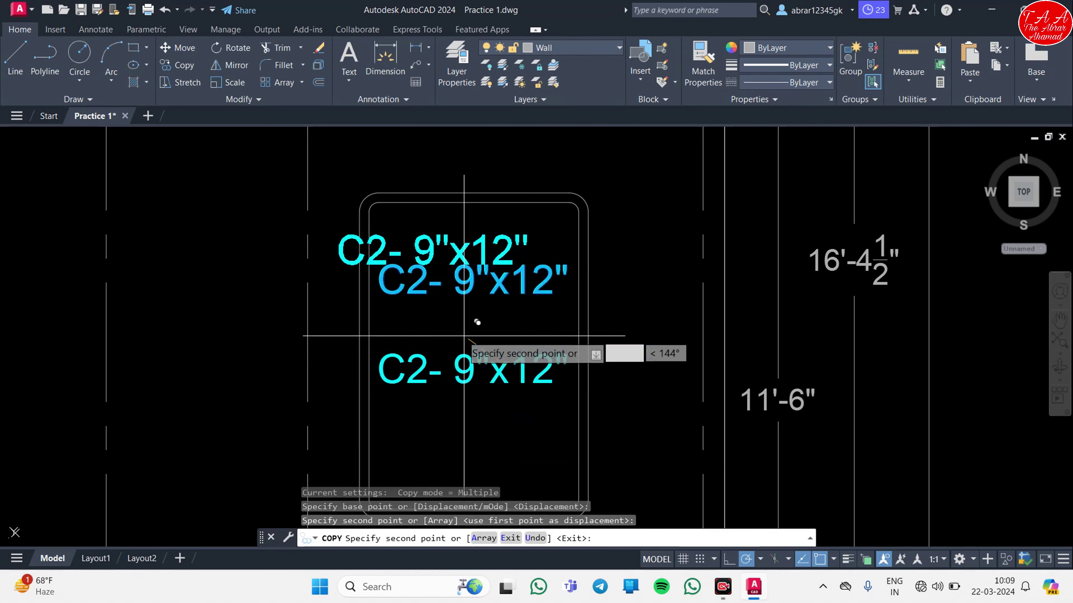
key("Escape")
Edit the top size label's text to read C1- 9"x18".
scroll(422, 266, "up", 2)
scroll(423, 267, "up", 2)
left_click(423, 266)
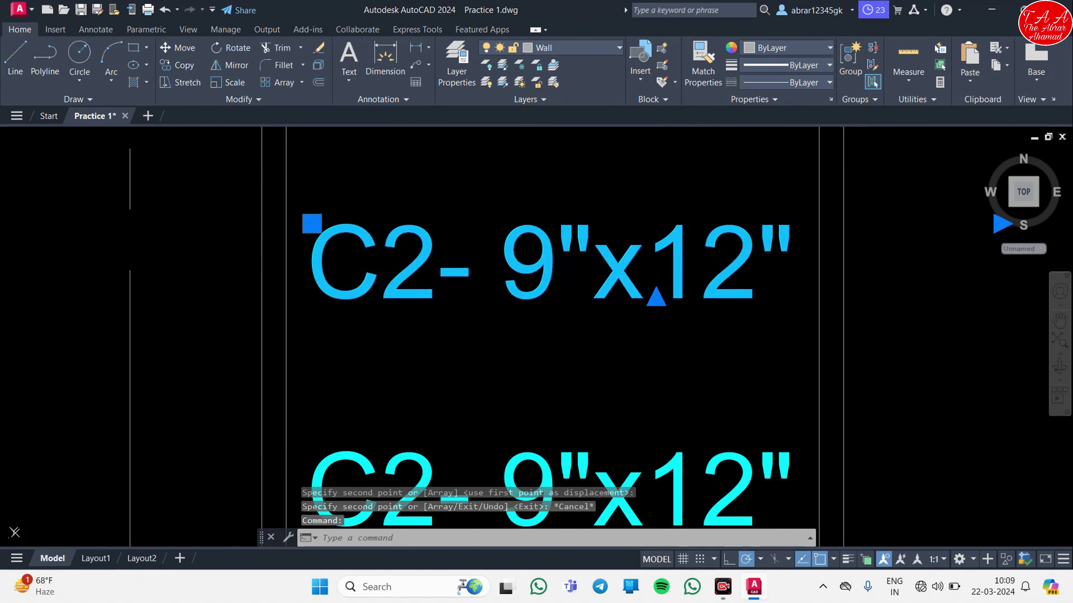
double_click(383, 230)
left_click(413, 247)
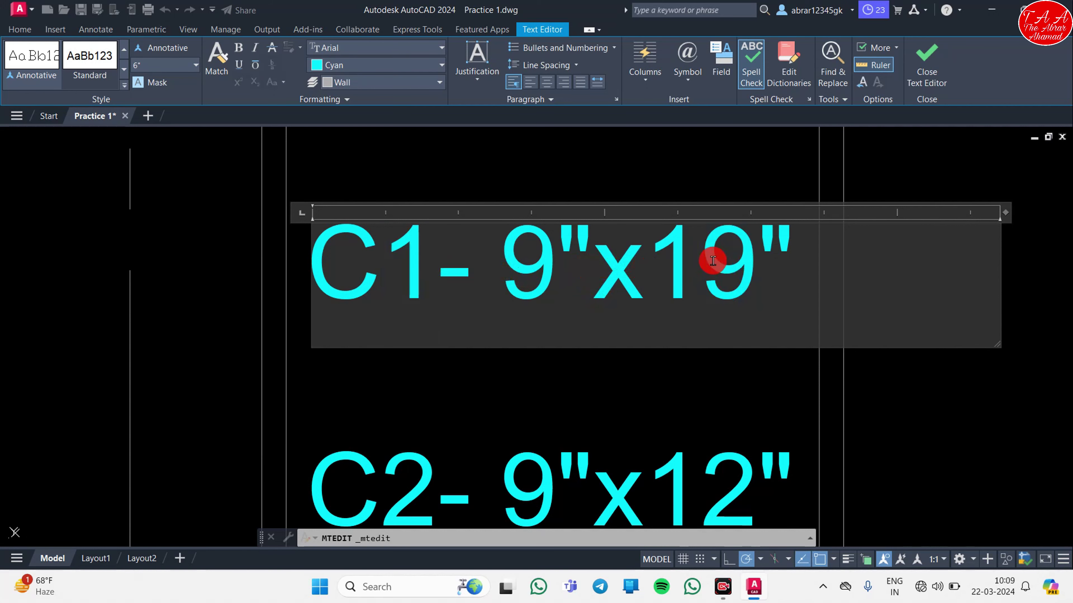
left_click(678, 422)
scroll(678, 423, "down", 3)
scroll(561, 296, "down", 4)
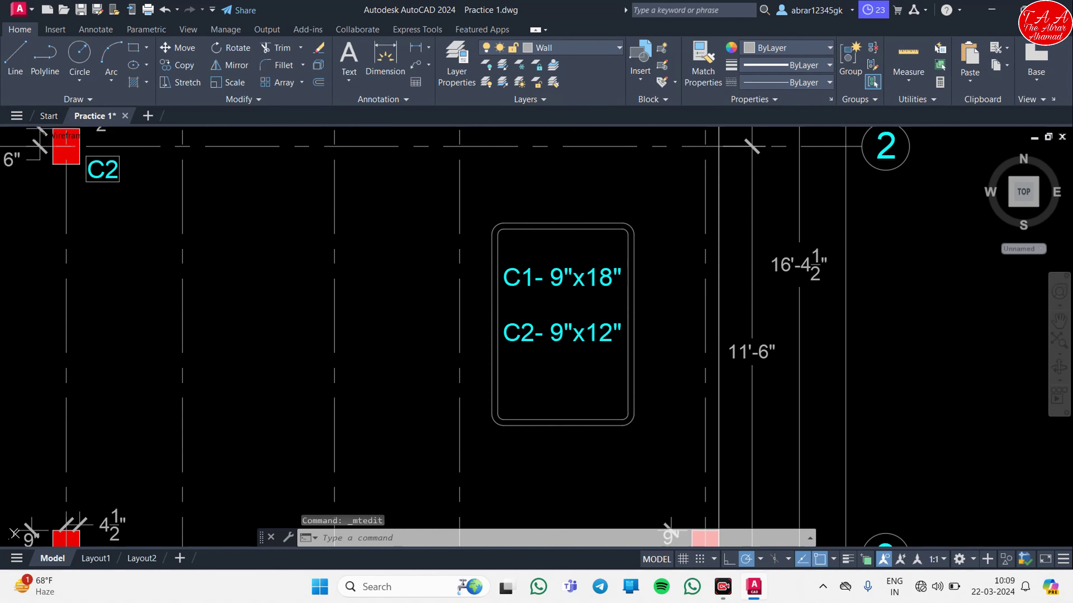
Move the C1 and C2 size labels lower inside the legend box.
middle_click_drag(562, 313, 560, 283)
left_click(577, 331)
left_click(542, 225)
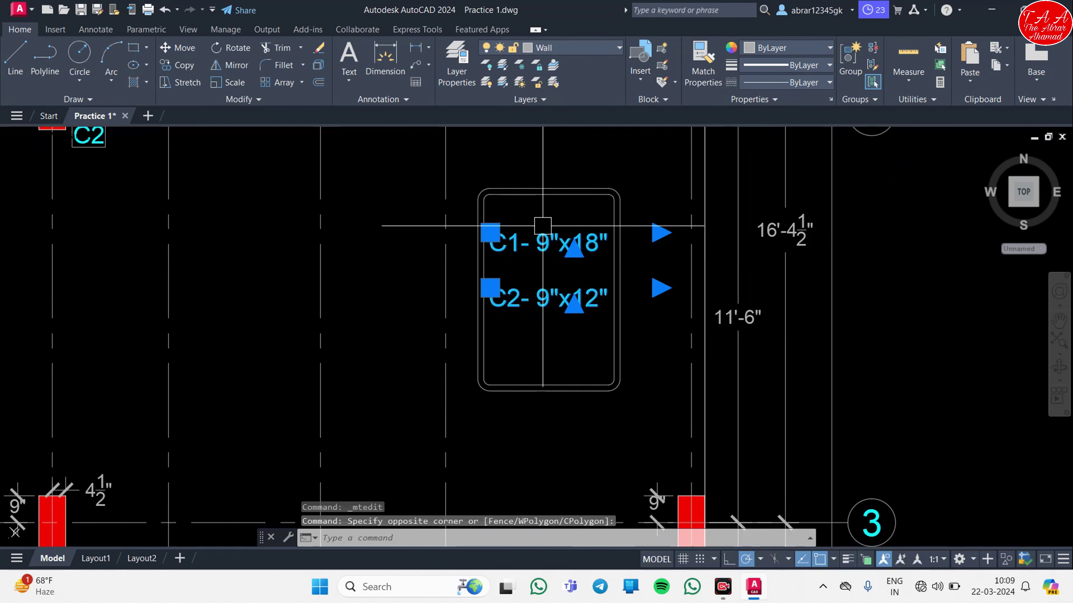
key("Return")
left_click(556, 311)
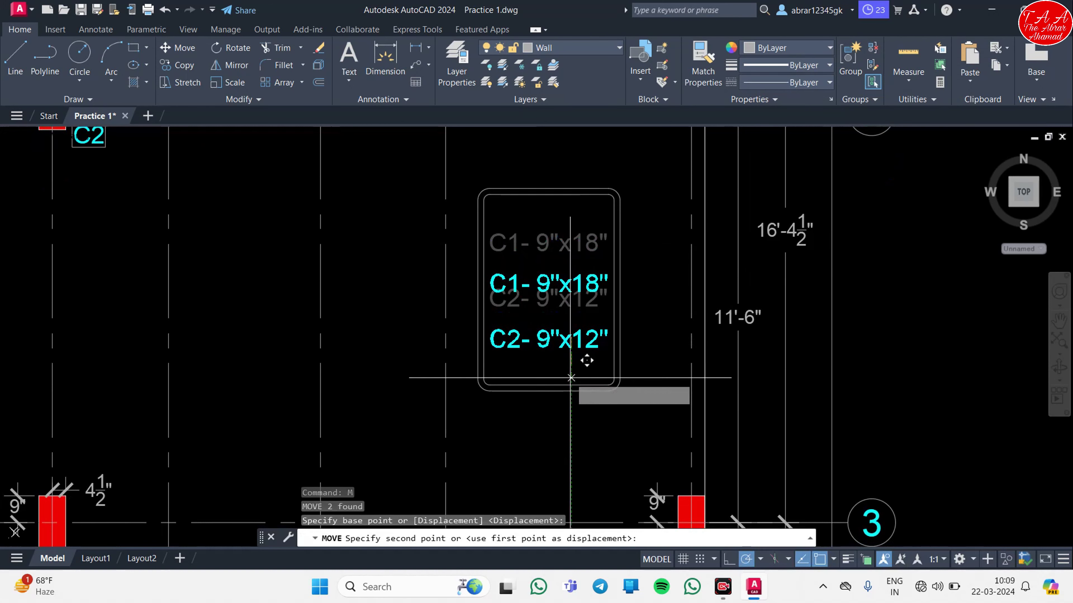
left_click(557, 357)
key("Escape")
Duplicate the C1 label above and change it to a 5"-high 'Column Size' heading.
left_click(544, 291)
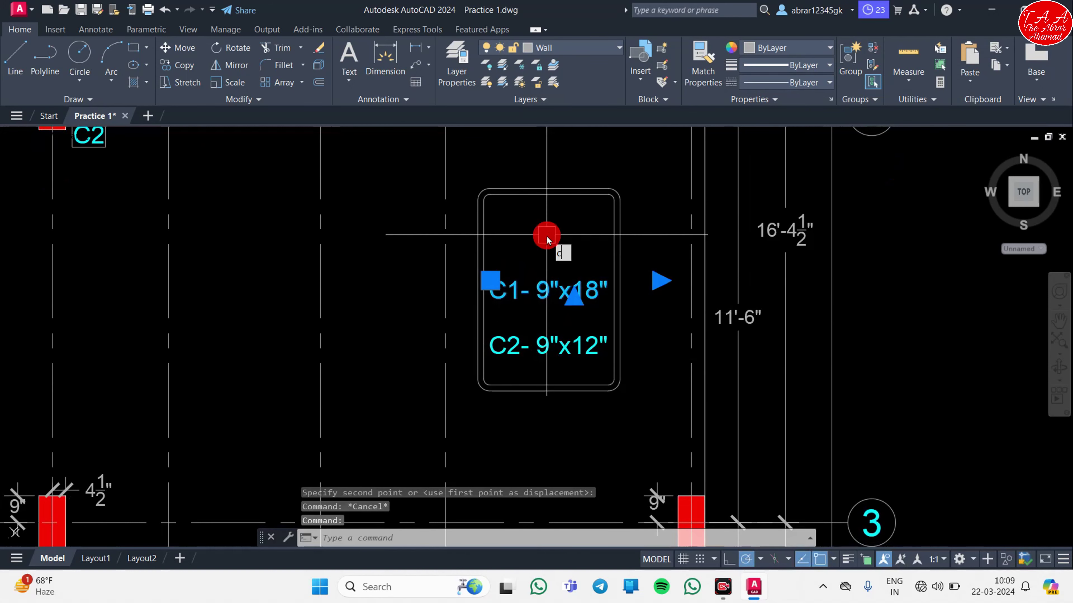
type("o")
key("Return")
left_click(548, 292)
left_click(547, 229)
key("Escape")
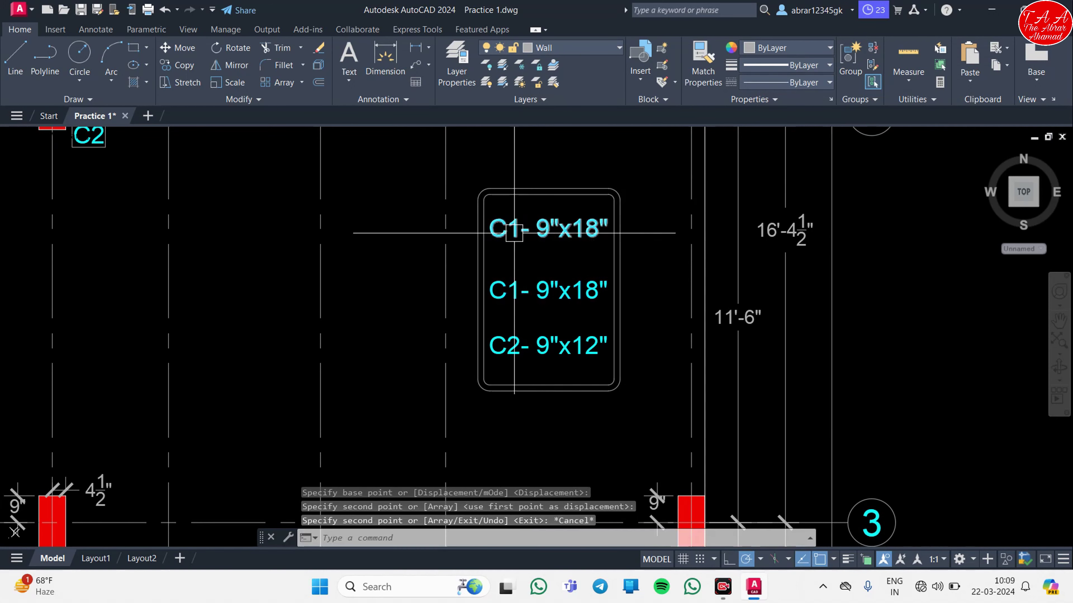
scroll(514, 232, "up", 6)
left_click(514, 233)
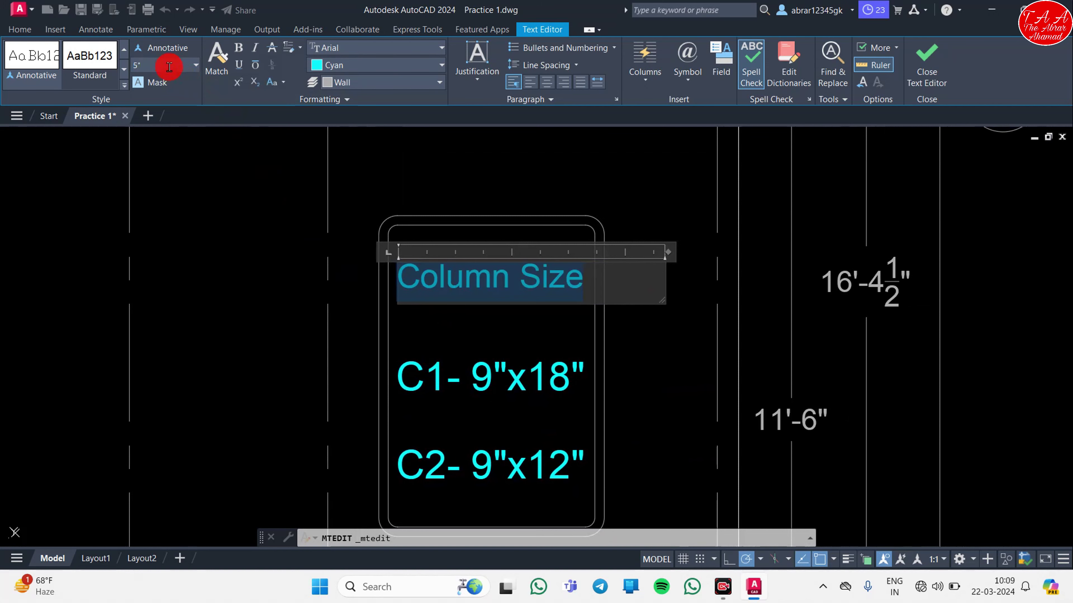
left_click(917, 73)
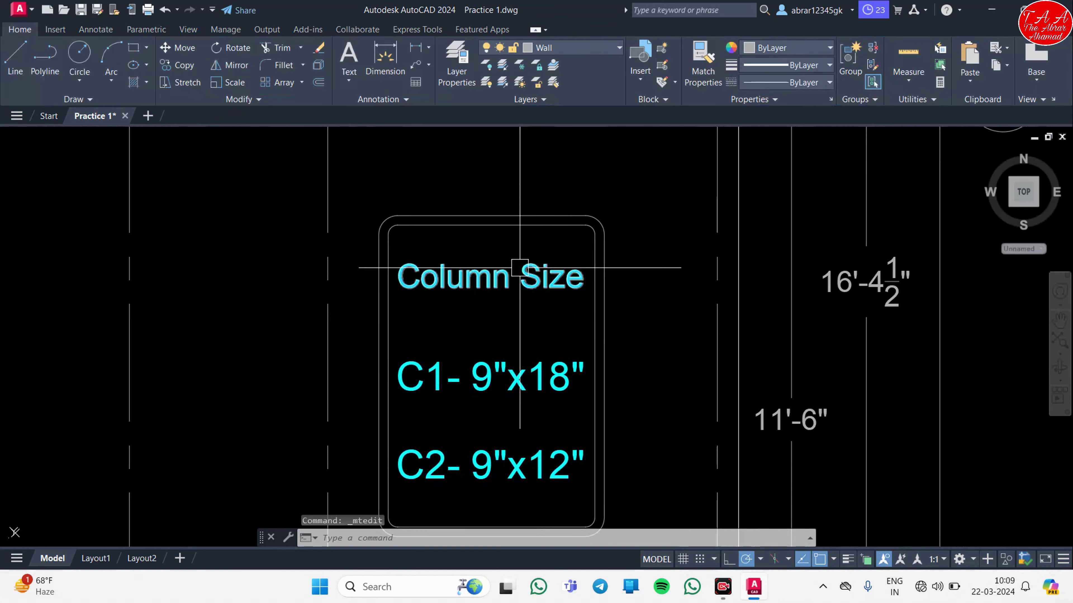
scroll(587, 347, "down", 3)
scroll(527, 340, "down", 3)
scroll(549, 334, "down", 2)
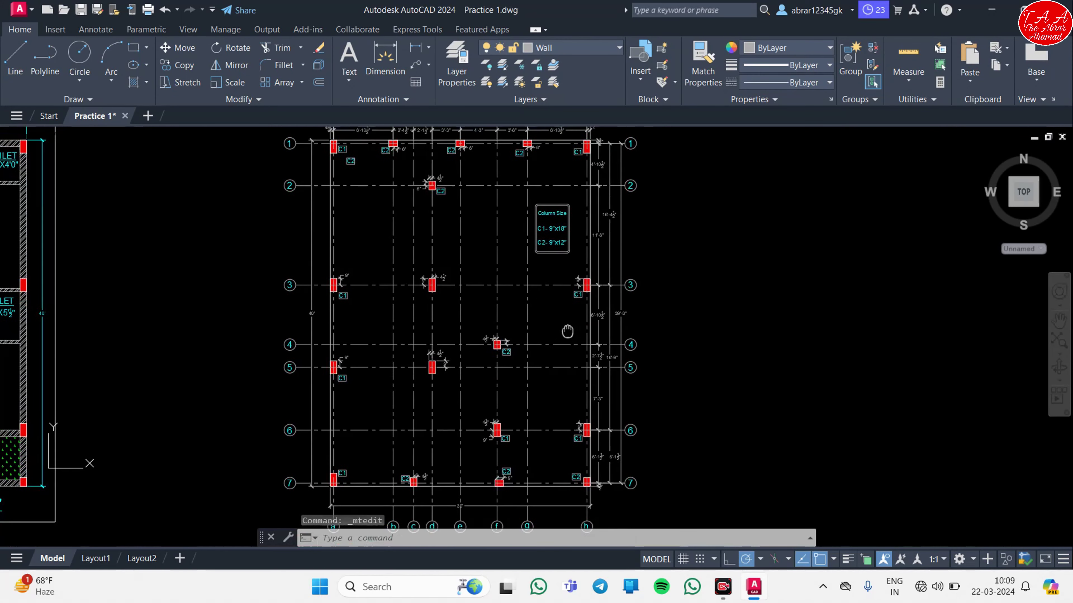
scroll(570, 331, "down", 2)
scroll(575, 331, "down", 3)
scroll(410, 233, "down", 1)
scroll(410, 234, "up", 4)
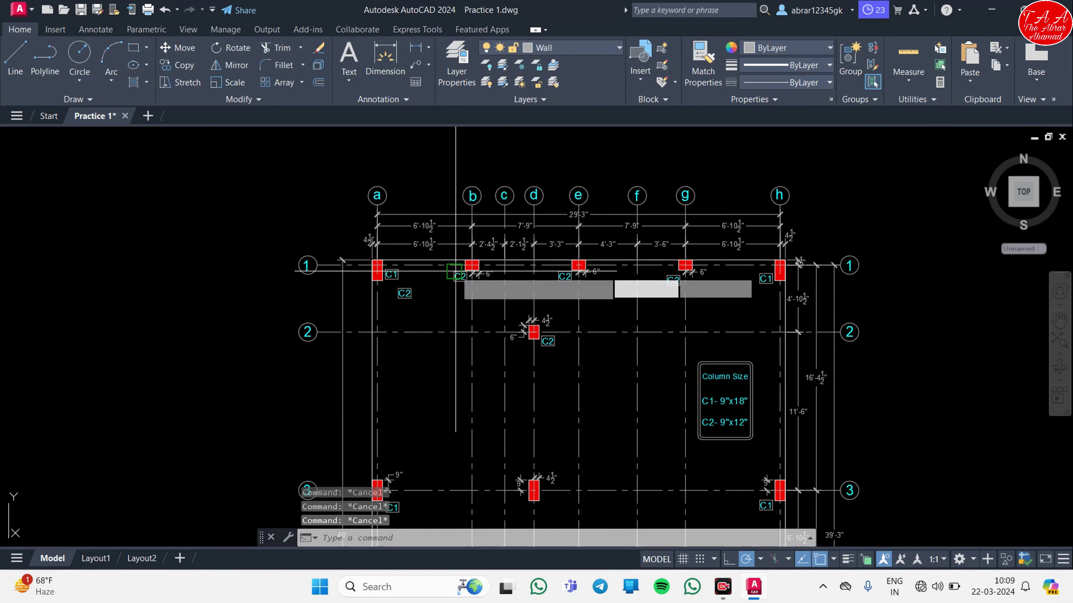
Draw a border rectangle around the entire column layout plan.
type("rec")
key("Return")
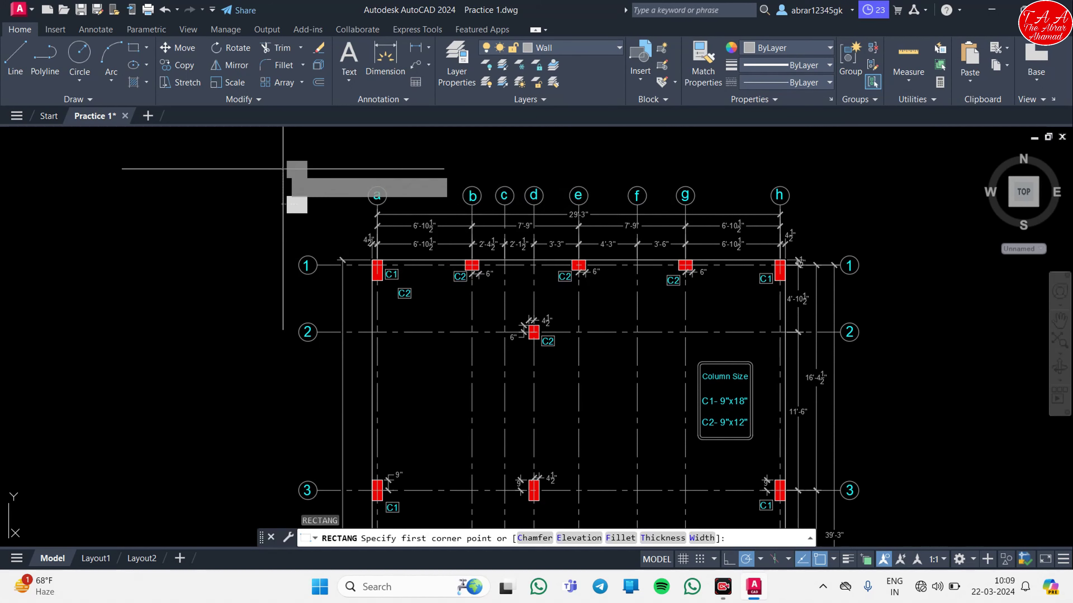
left_click(283, 169)
scroll(538, 252, "up", 1)
scroll(538, 253, "down", 2)
scroll(655, 344, "down", 2)
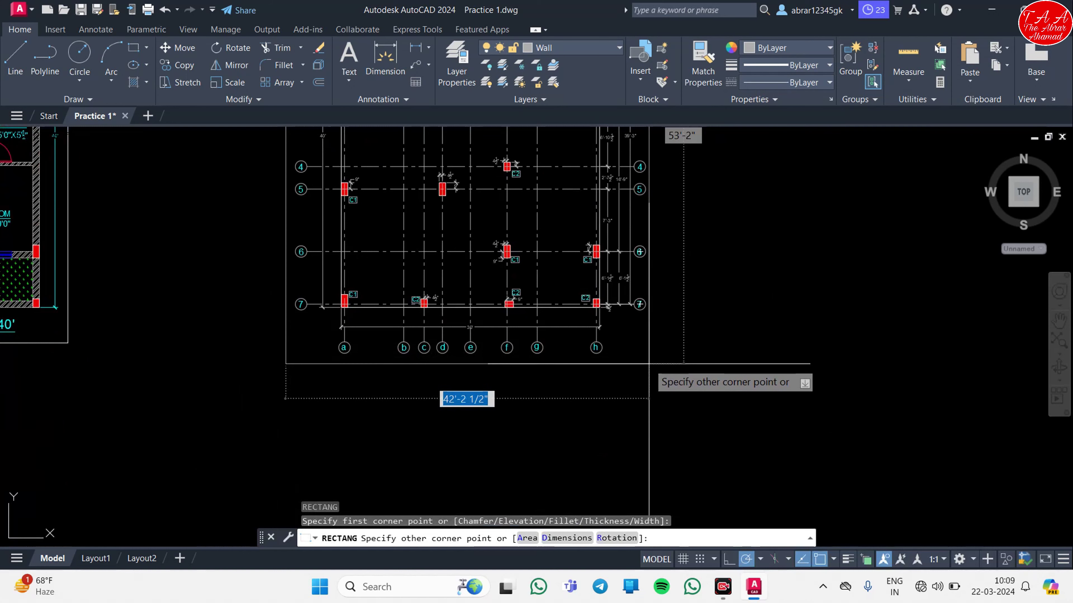
left_click(654, 384)
Offset the border rectangle by 2" to form a double border line.
type("o")
key("Return")
type("4\"")
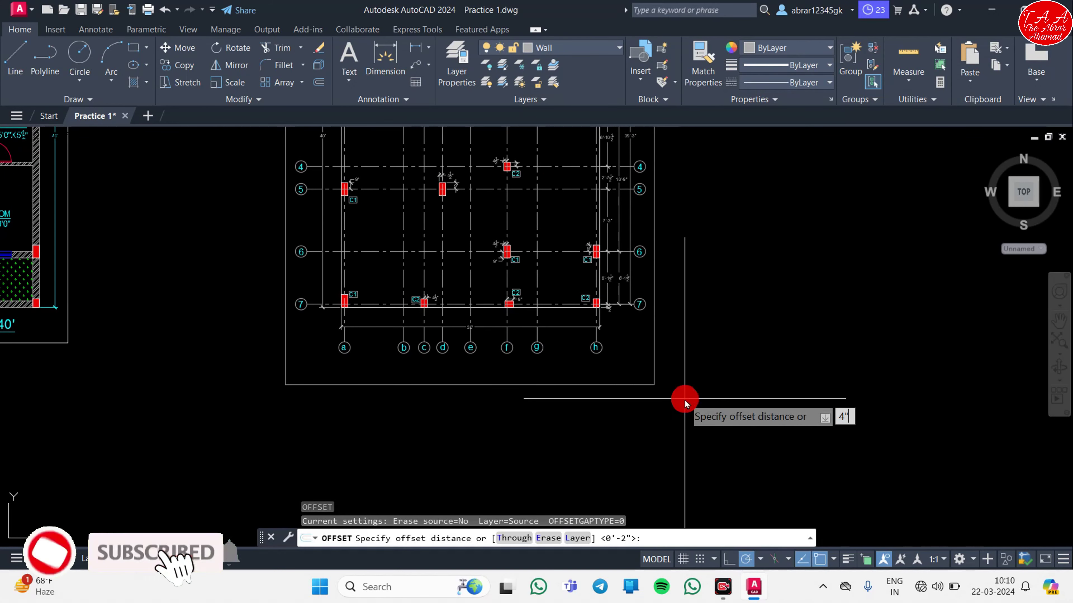
key("Return")
right_click(683, 400)
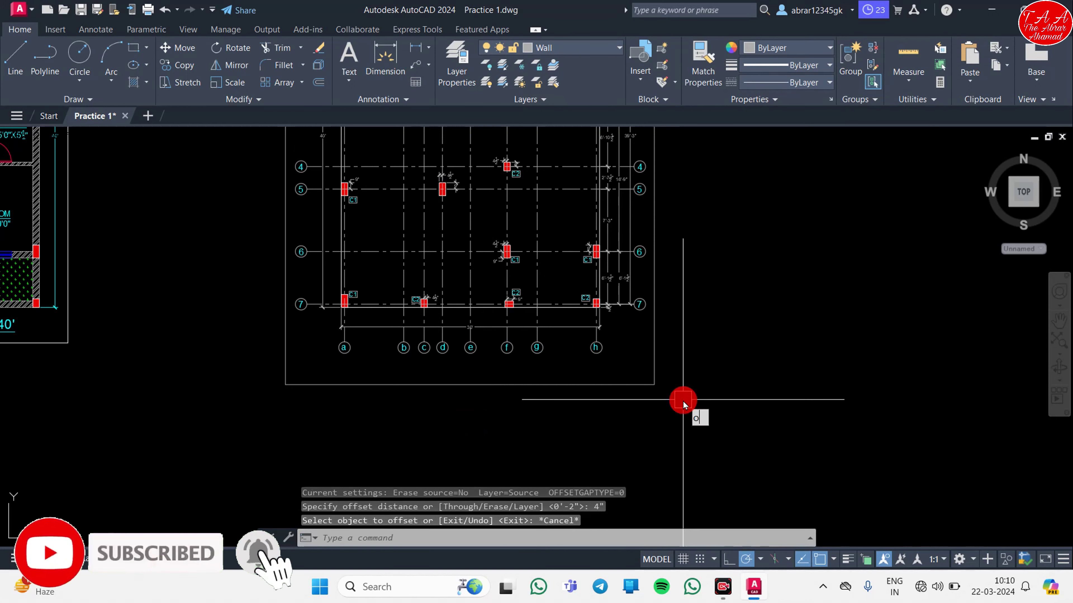
type("2")
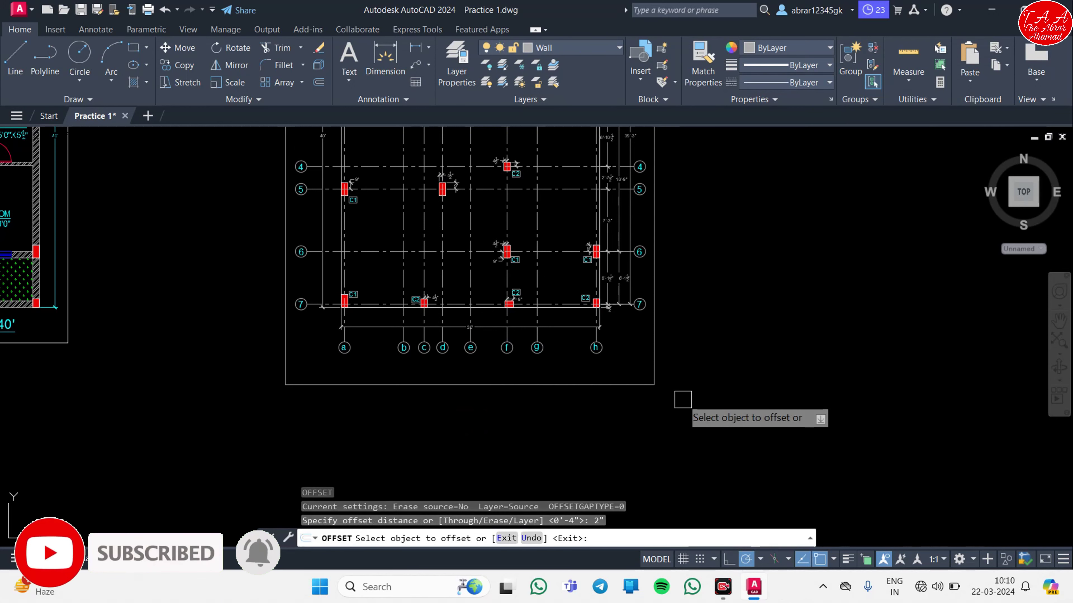
left_click(653, 352)
left_click(694, 383)
key("Escape")
middle_click_drag(436, 389, 699, 389)
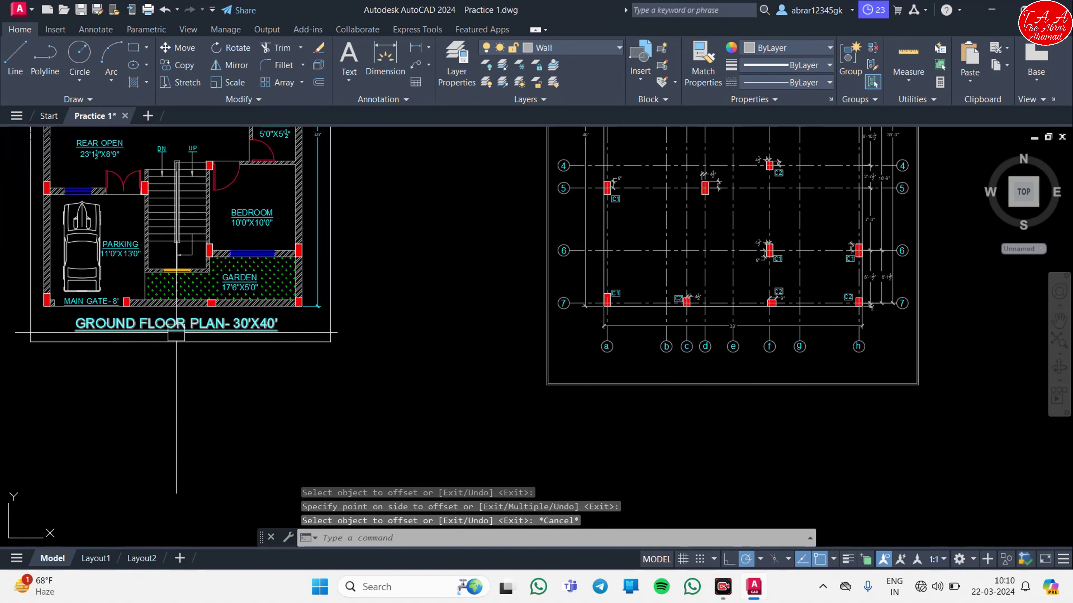
Copy the ground floor title below the column plan and reword it to COLUMN LAYOUT DETAILS- 30'X40'.
key("Return")
left_click(188, 405)
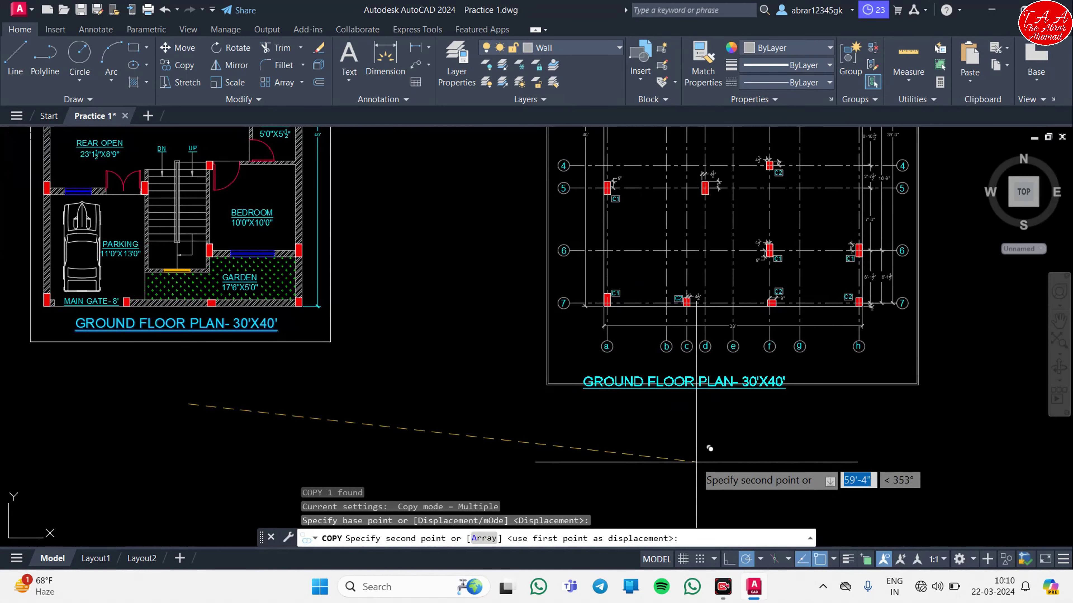
left_click(729, 460)
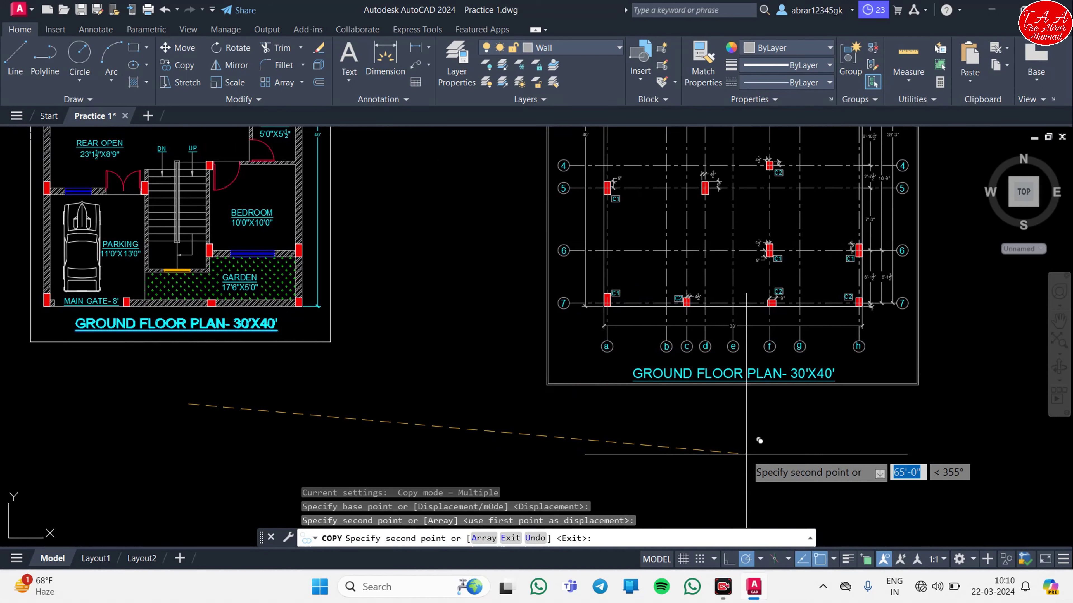
key("Escape")
left_click(750, 376)
scroll(749, 373, "up", 6)
double_click(606, 378)
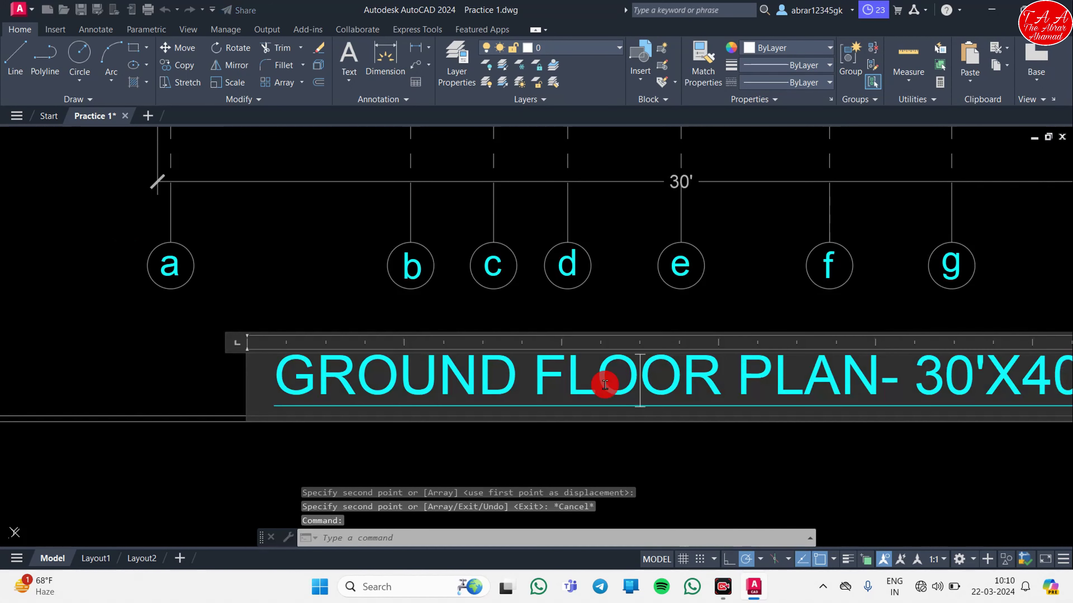
left_click_drag(714, 387, 299, 384)
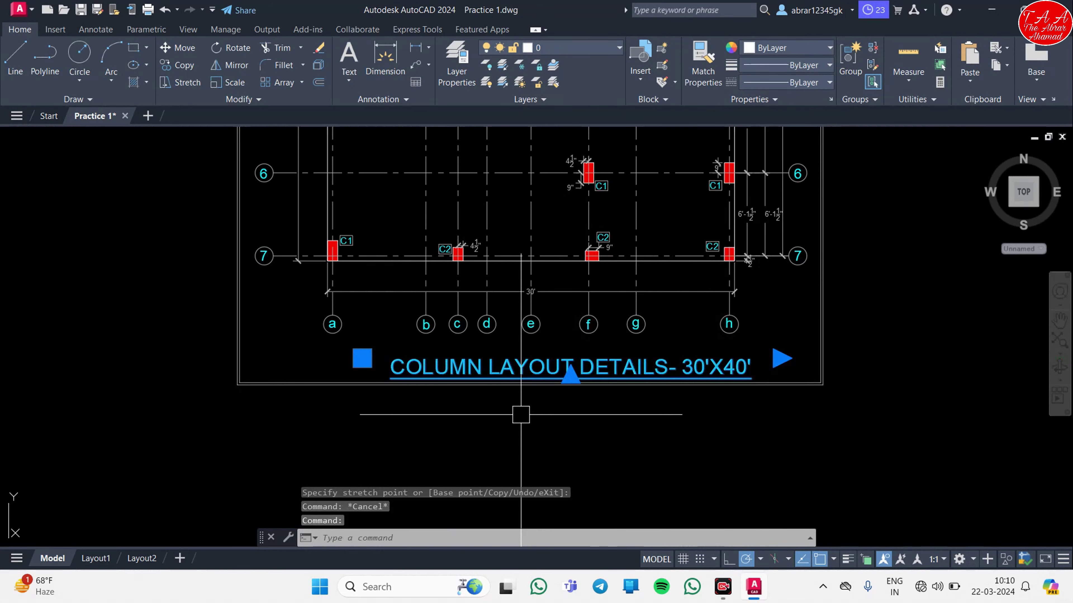
Move the new title so it is centred under the column plan.
type("m")
key("Return")
left_click(556, 449)
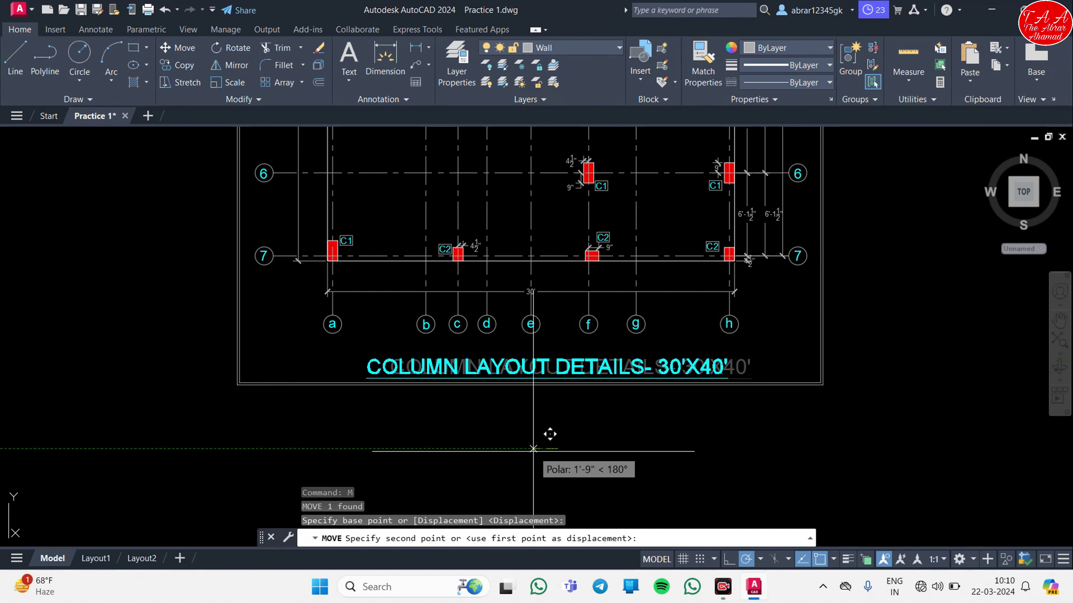
left_click(523, 449)
scroll(479, 380, "down", 5)
scroll(477, 388, "up", 5)
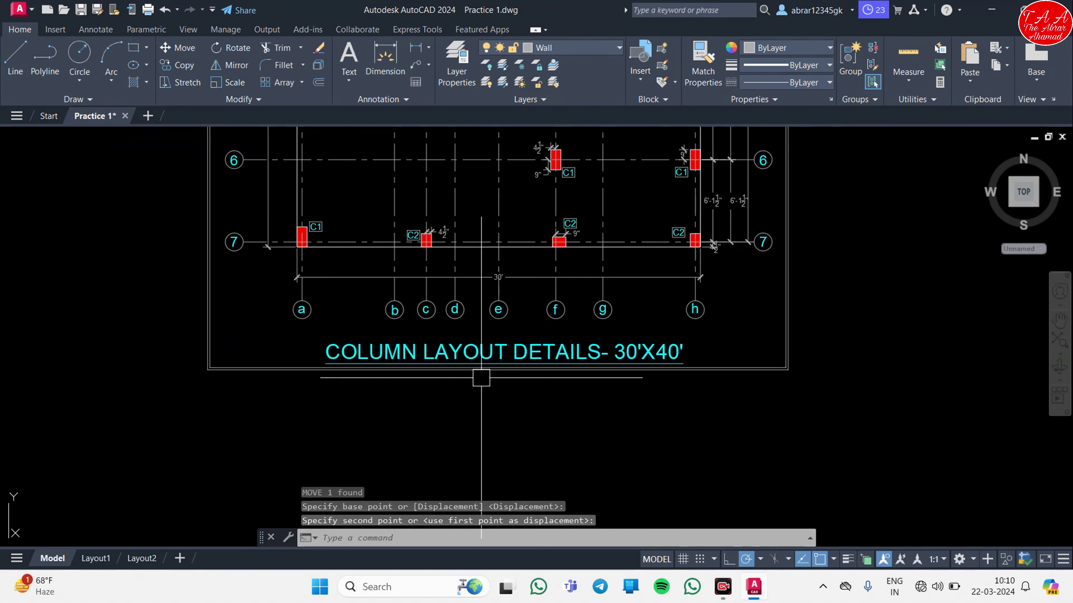
middle_click_drag(476, 388, 477, 432)
scroll(488, 289, "down", 5)
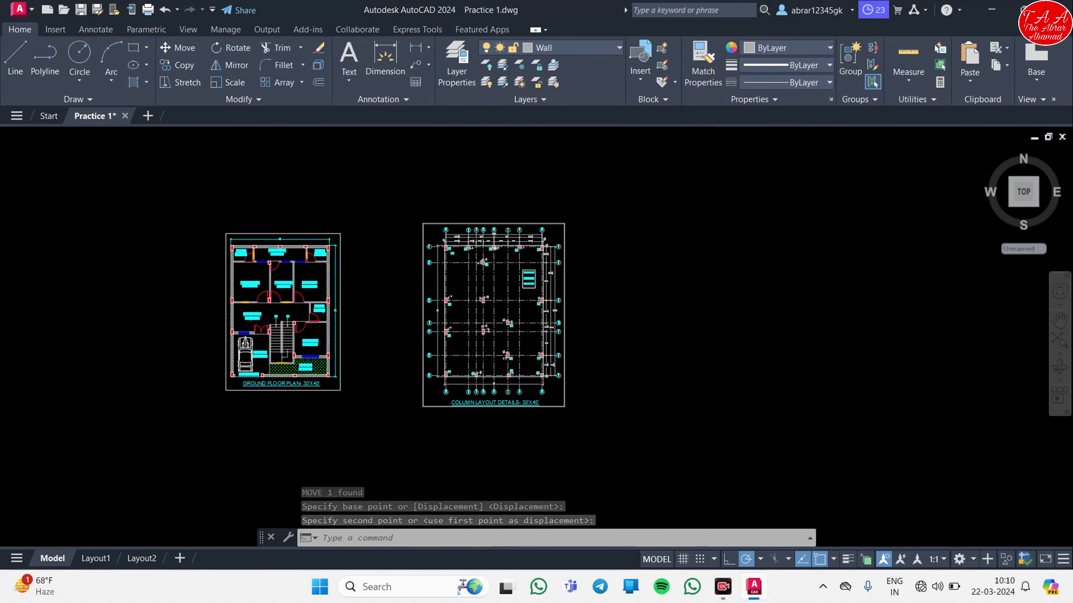
scroll(507, 292, "up", 3)
scroll(506, 292, "down", 3)
key("Escape")
key("Escape")
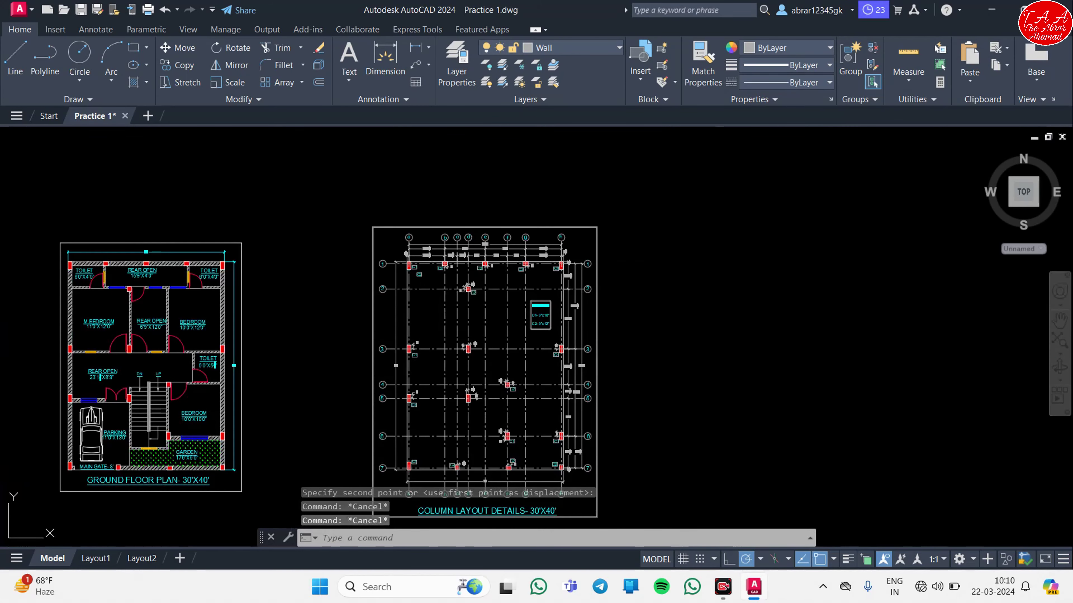
Set up a plot with the DWG To PDF.pc3 plotter on ISO A4 (210 x 297 MM) paper.
key("ctrl+p")
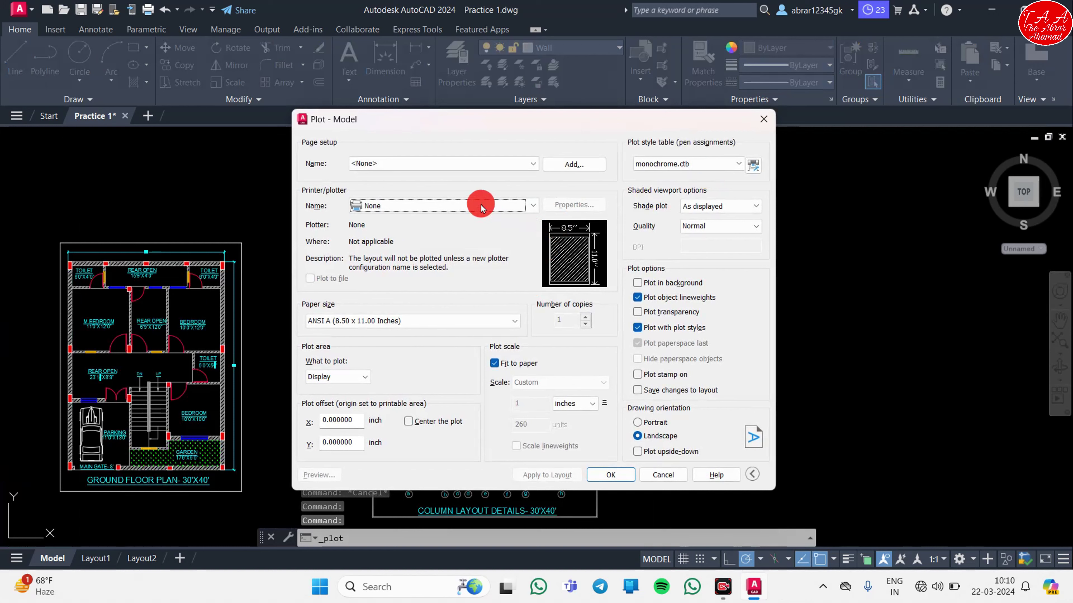
left_click(480, 206)
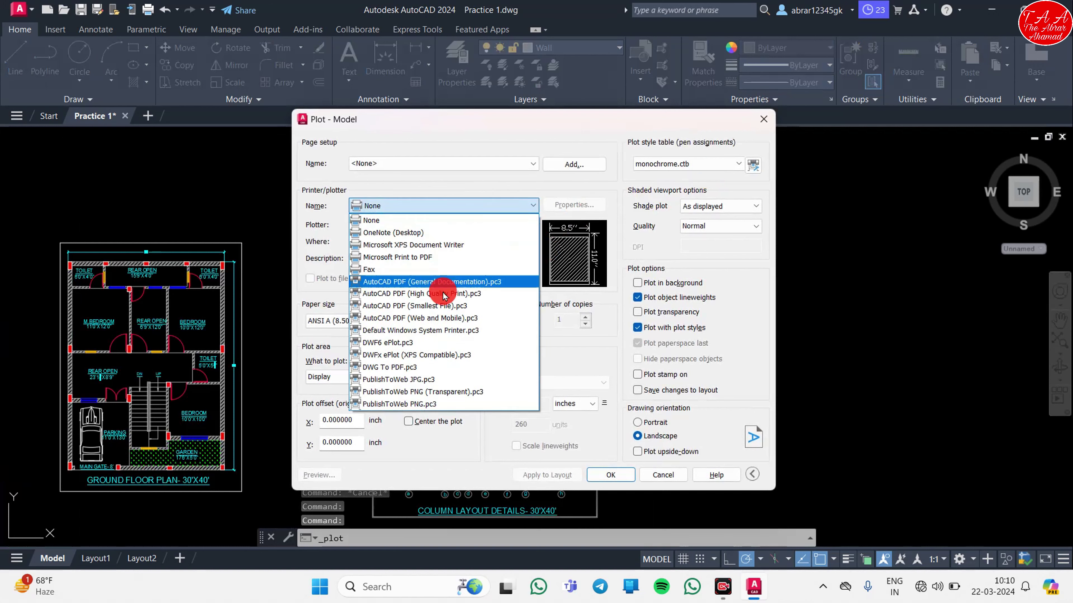
left_click(412, 372)
left_click(395, 321)
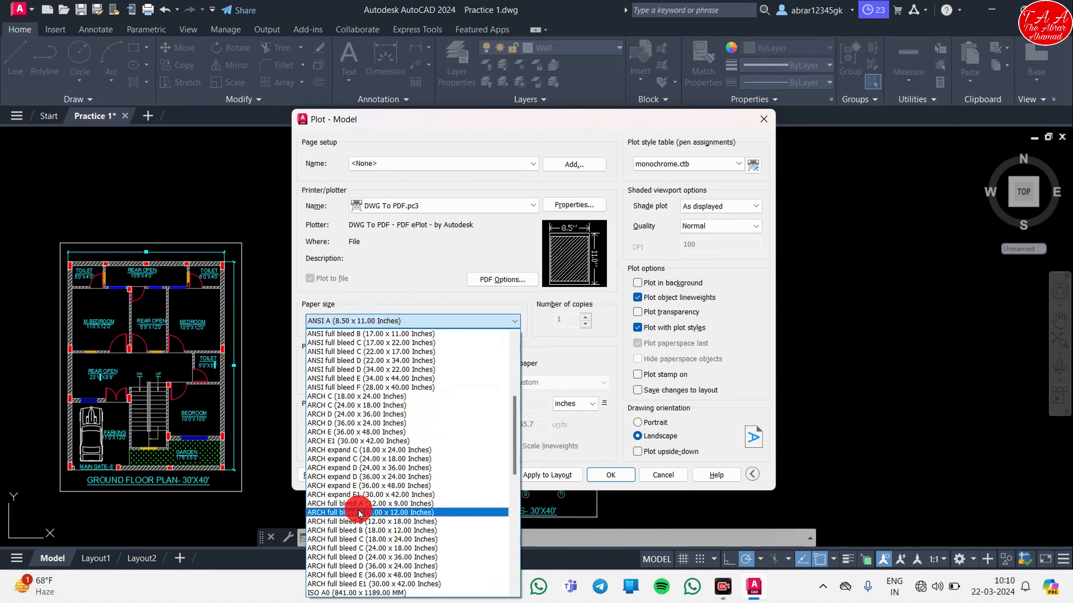
scroll(360, 514, "down", 1)
scroll(359, 510, "down", 1)
scroll(359, 507, "down", 1)
scroll(359, 504, "down", 1)
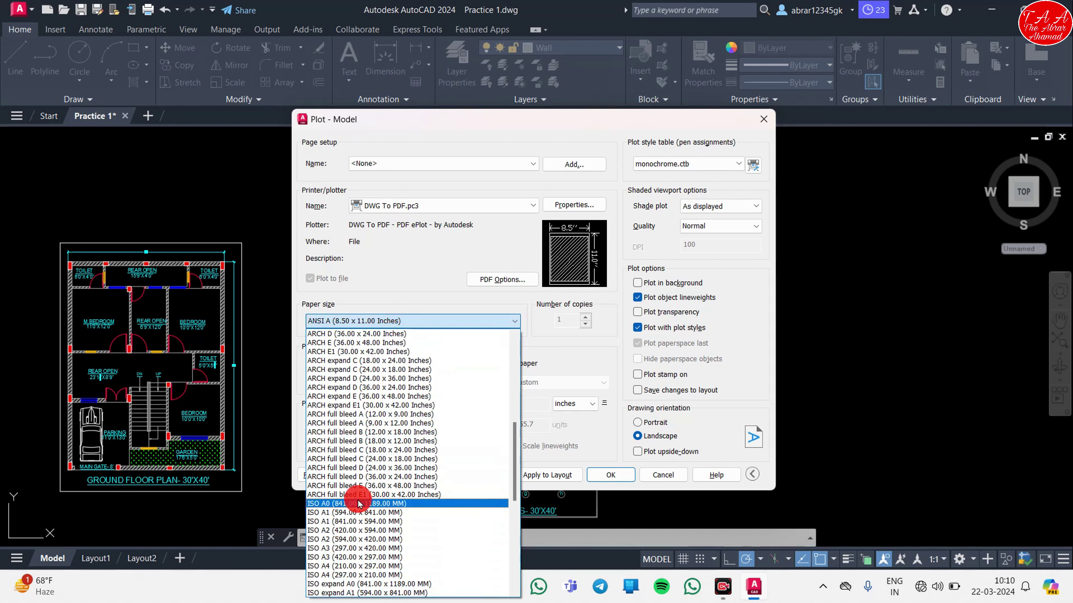
left_click(353, 566)
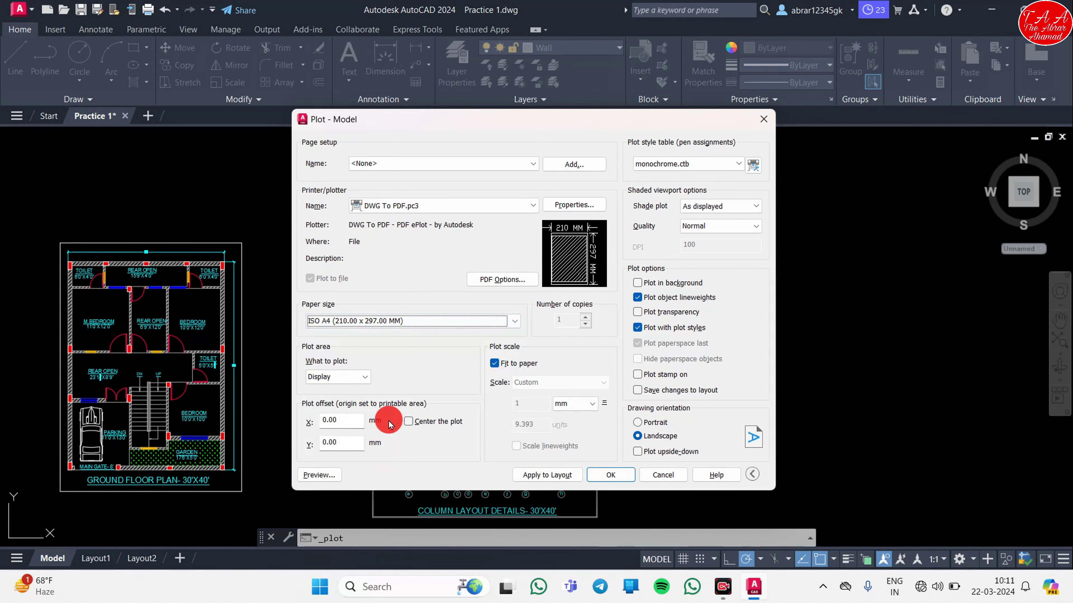
left_click(359, 380)
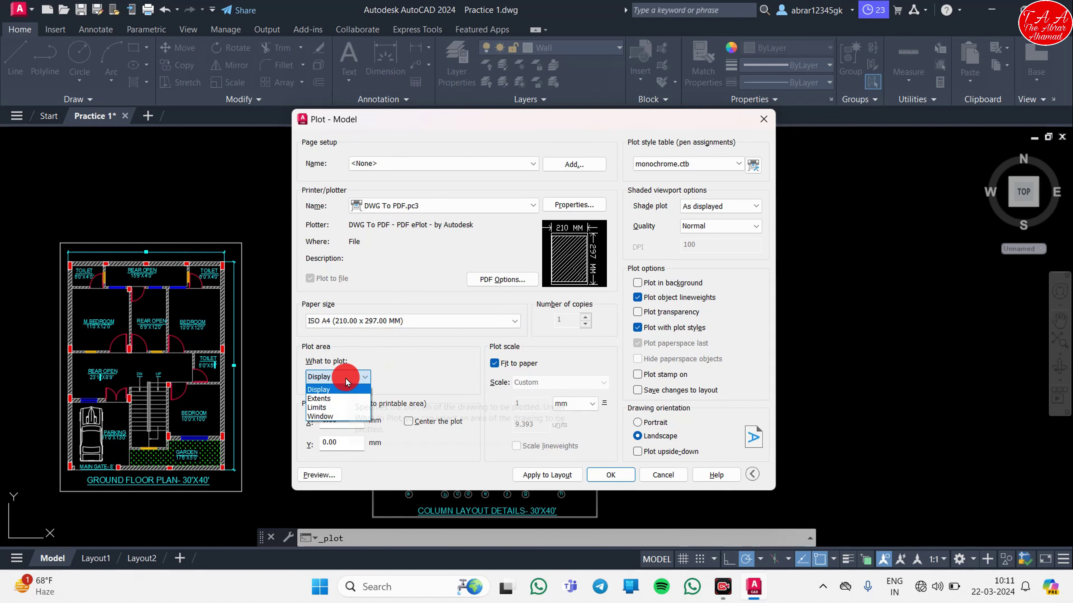
Set the plot area to a window picked around the bordered column layout sheet.
left_click(334, 416)
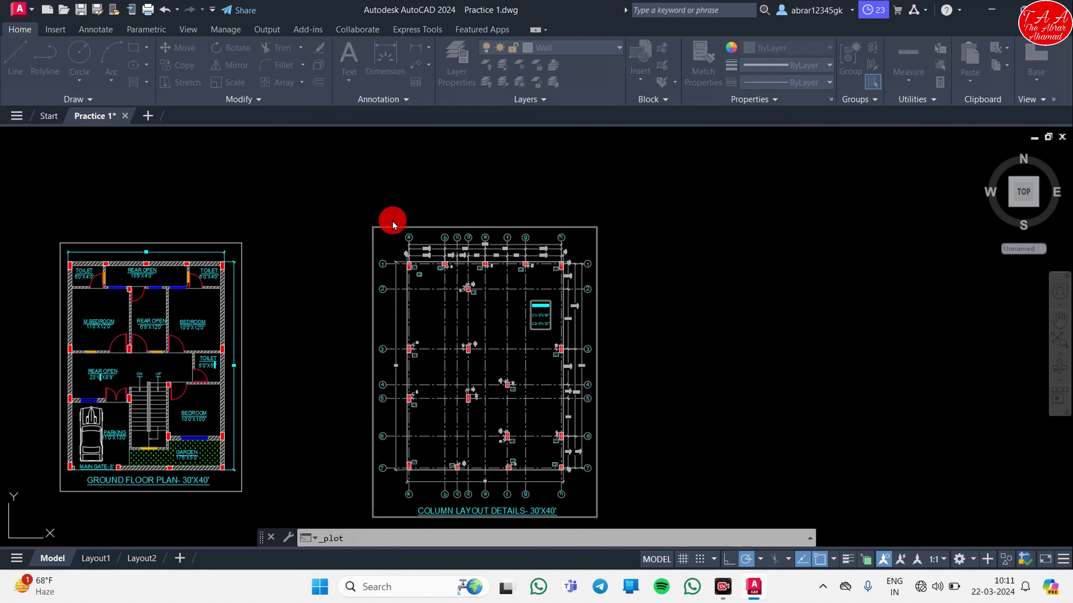
scroll(353, 201, "up", 5)
scroll(352, 316, "up", 3)
scroll(290, 364, "up", 3)
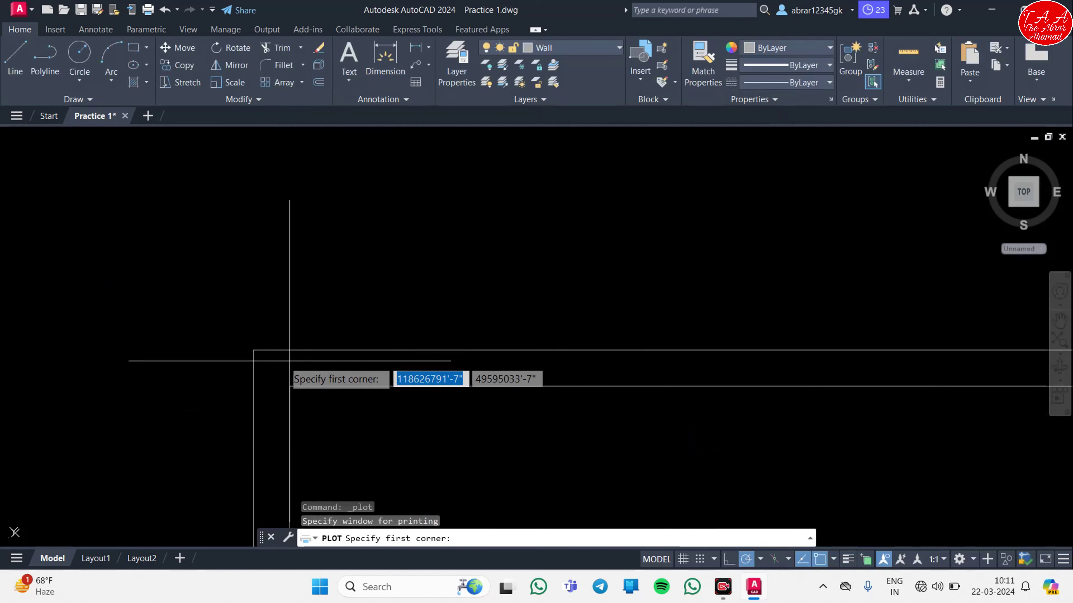
left_click(257, 352)
scroll(332, 339, "down", 5)
middle_click_drag(562, 397, 439, 177)
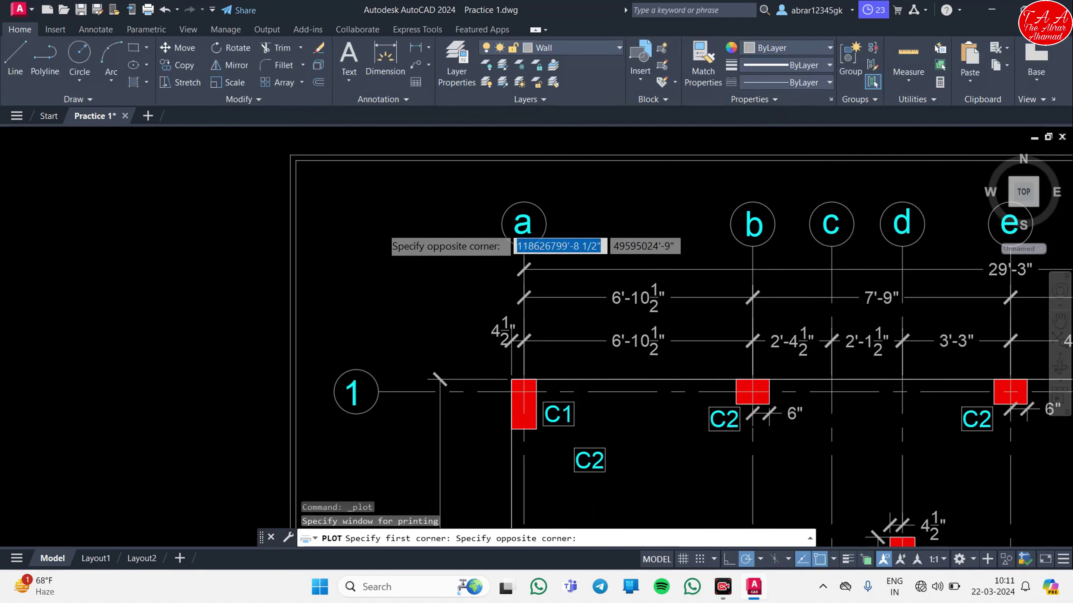
scroll(440, 177, "down", 3)
scroll(586, 320, "up", 4)
middle_click_drag(586, 320, 553, 93)
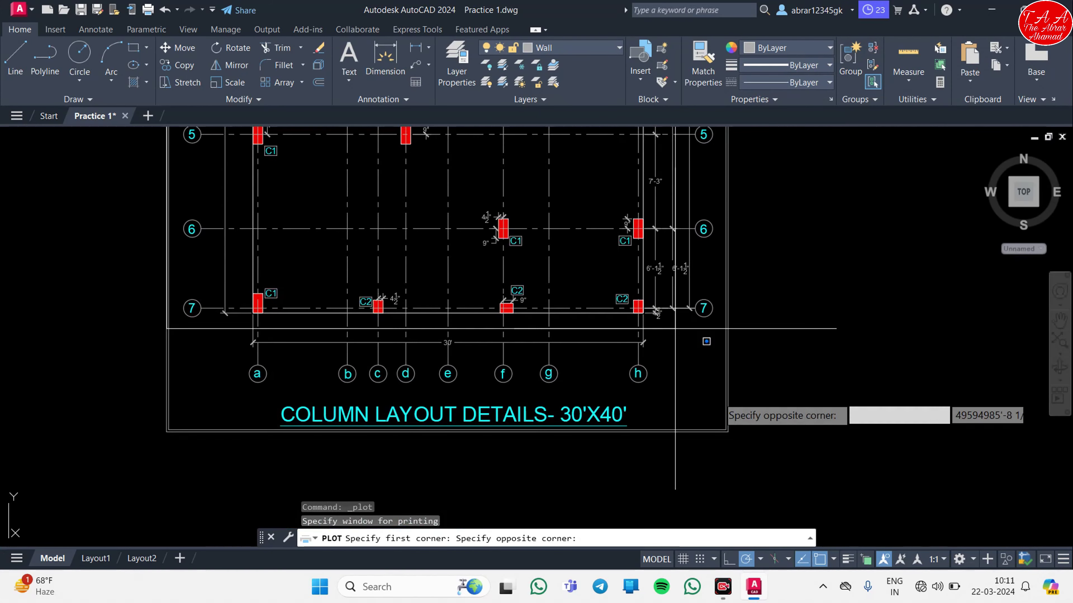
scroll(727, 435, "up", 5)
left_click(692, 359)
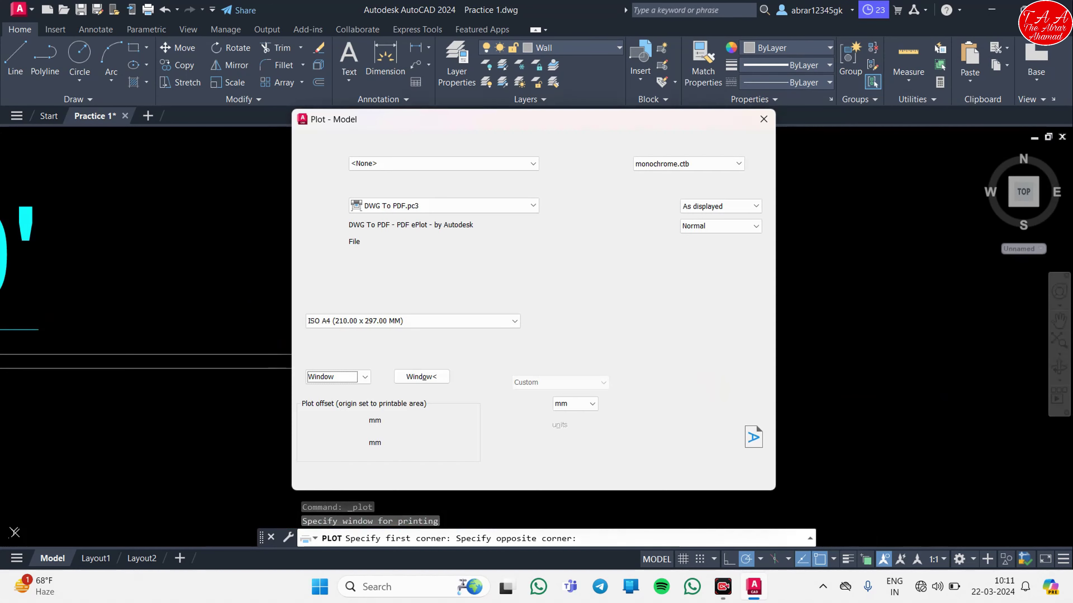
Apply monochrome.ctb to all layouts, Realistic shading, Draft quality, and centre the plot.
left_click(690, 162)
left_click(692, 239)
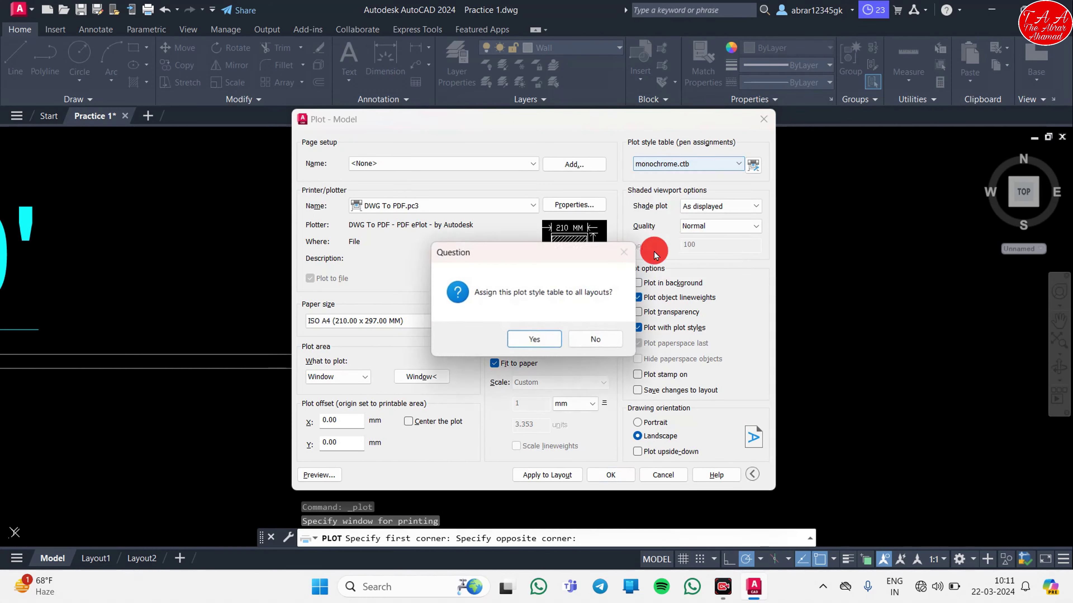
left_click(549, 347)
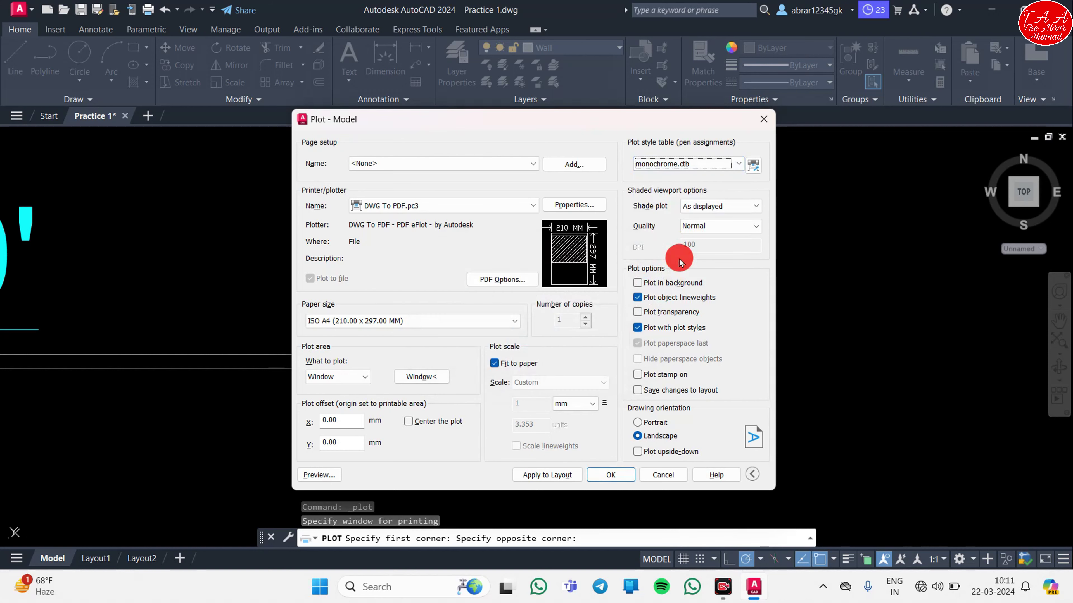
left_click(714, 207)
left_click(705, 272)
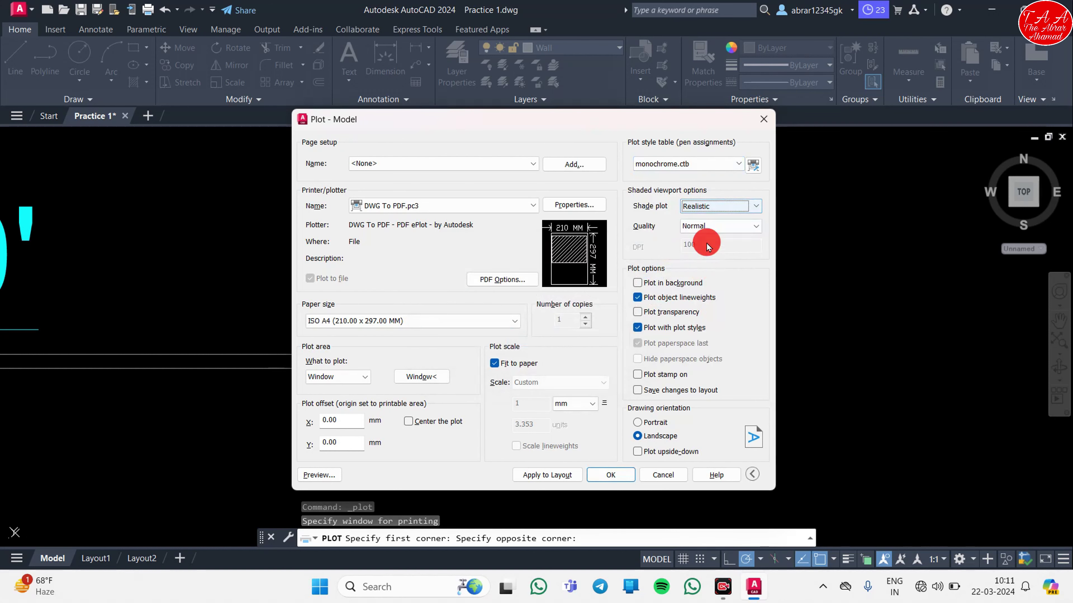
left_click(718, 226)
left_click(699, 235)
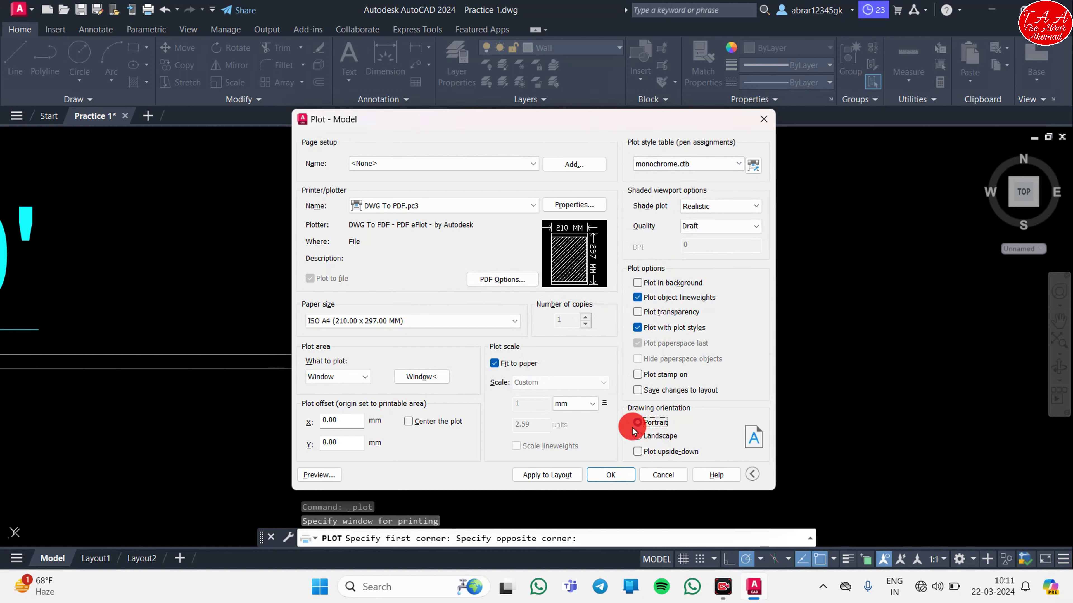
left_click(413, 428)
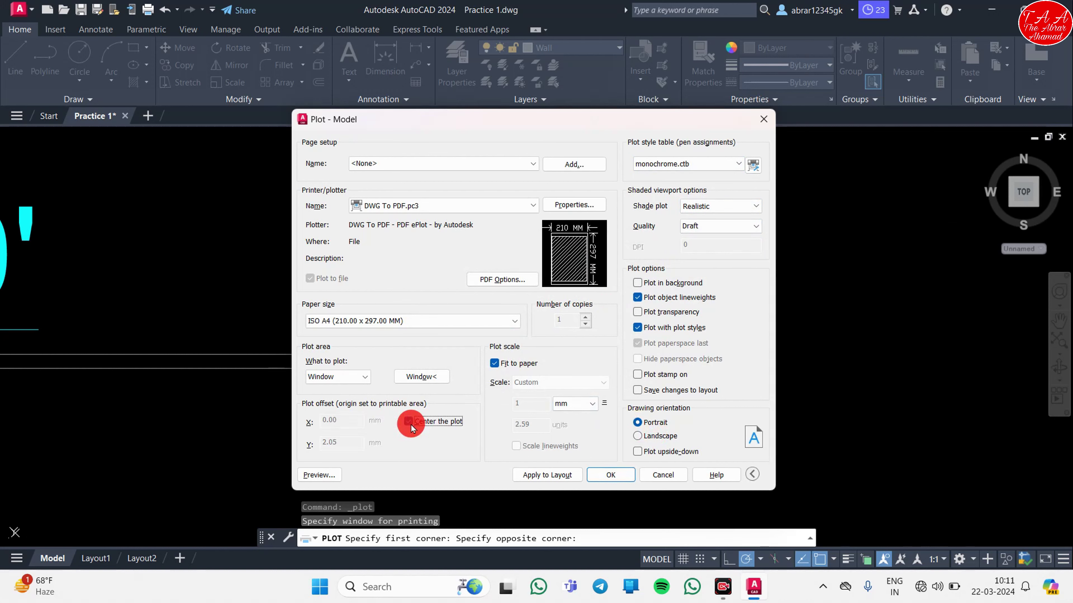
Preview the plot, zooming and panning to check grid bubbles, dimensions and rows 1–5.
left_click(323, 476)
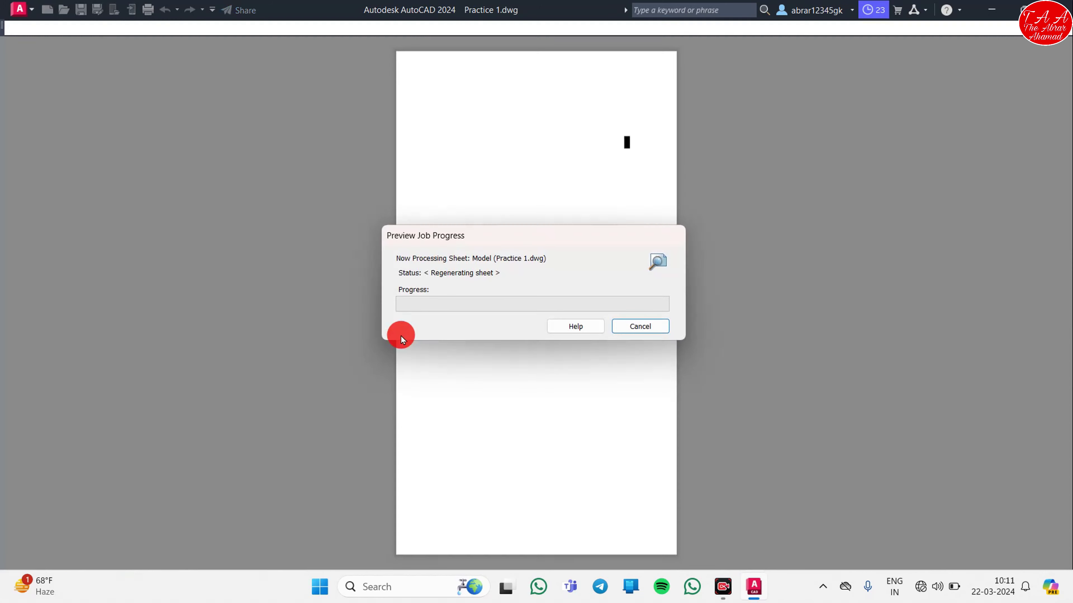
scroll(515, 190, "up", 5)
middle_click_drag(376, 189, 452, 334)
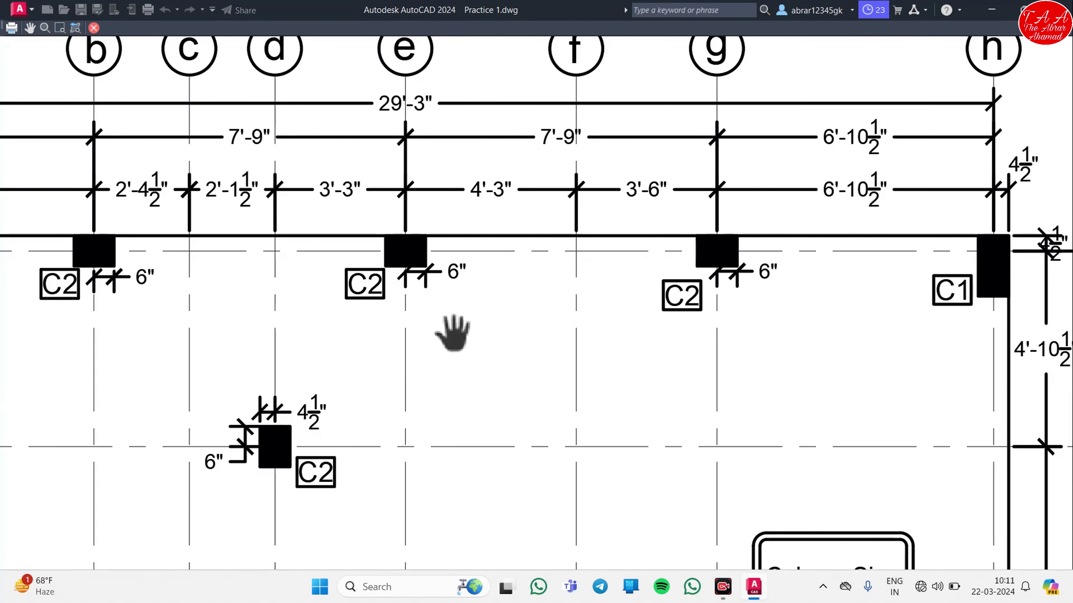
scroll(583, 355, "down", 5)
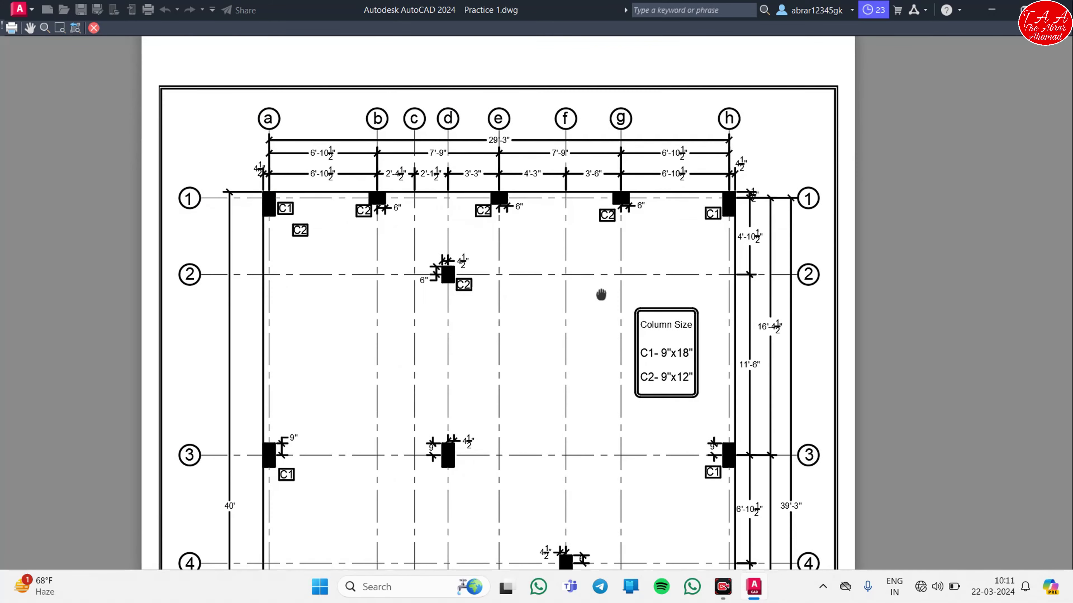
scroll(480, 312, "up", 3)
middle_click_drag(431, 278, 438, 359)
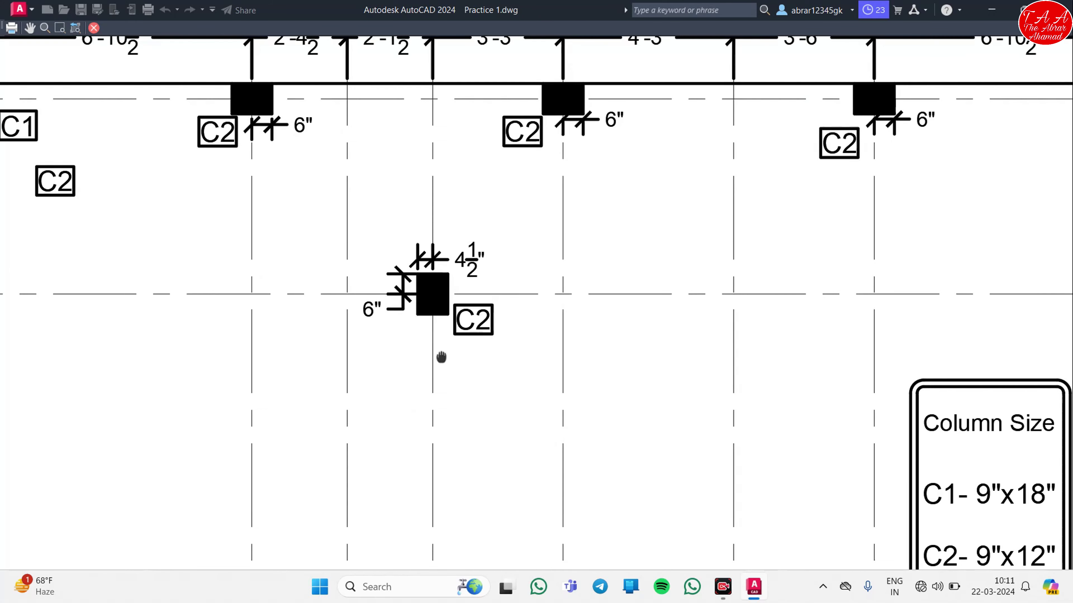
scroll(448, 334, "down", 3)
middle_click_drag(574, 409, 558, 265)
scroll(564, 287, "down", 2)
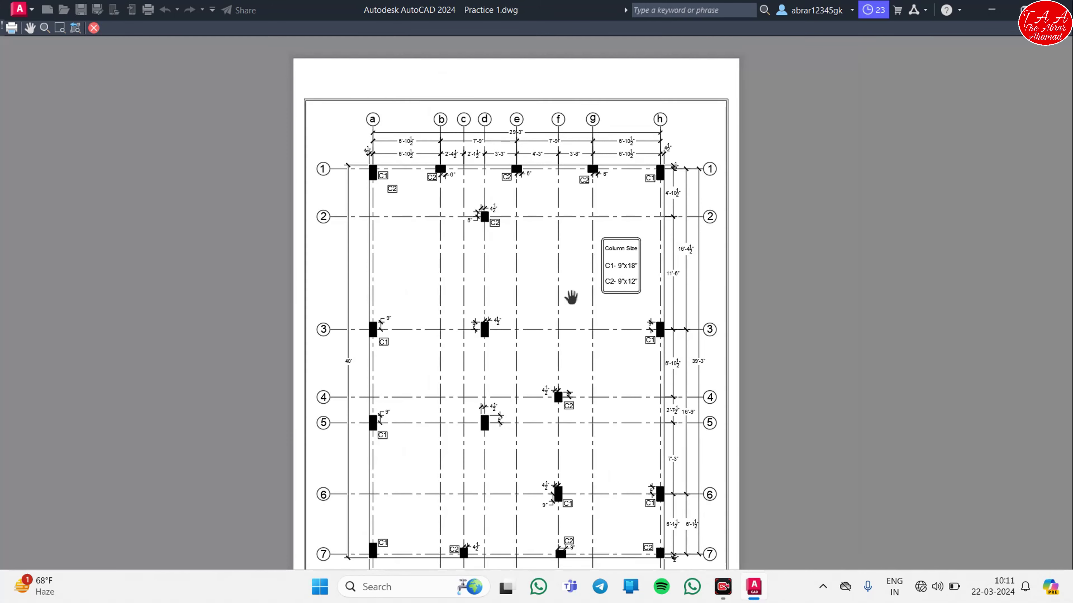
scroll(484, 445, "down", 3)
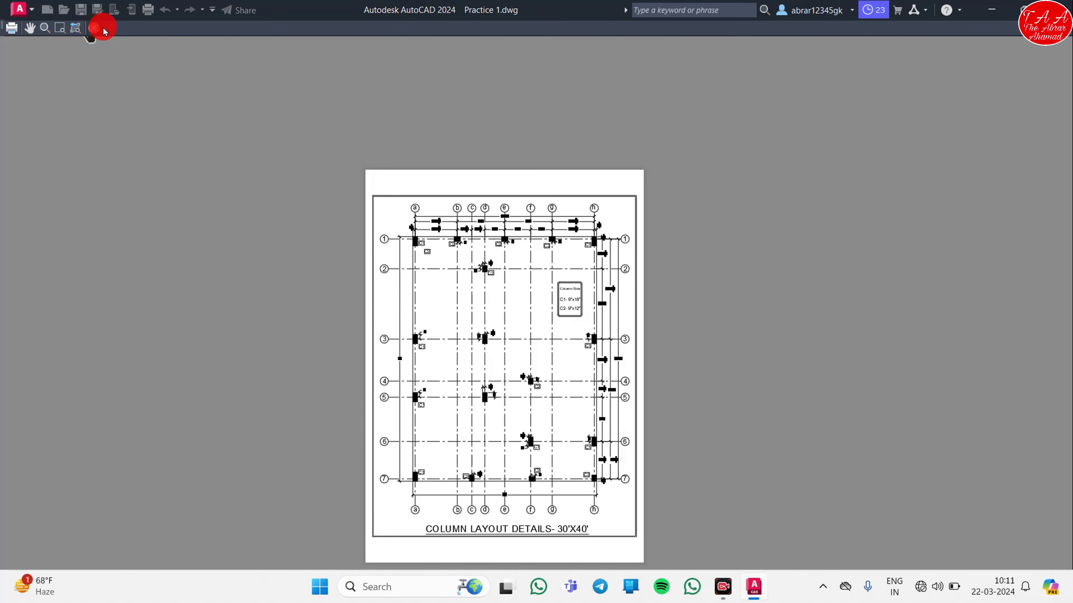
Close the preview and exit the plot settings without plotting.
left_click(95, 28)
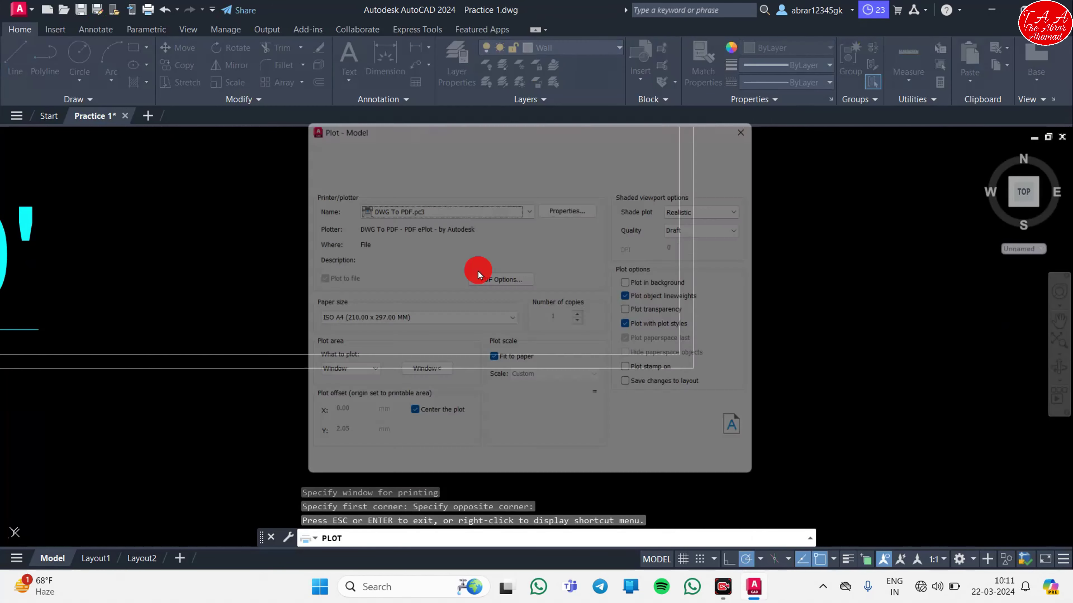
left_click(766, 133)
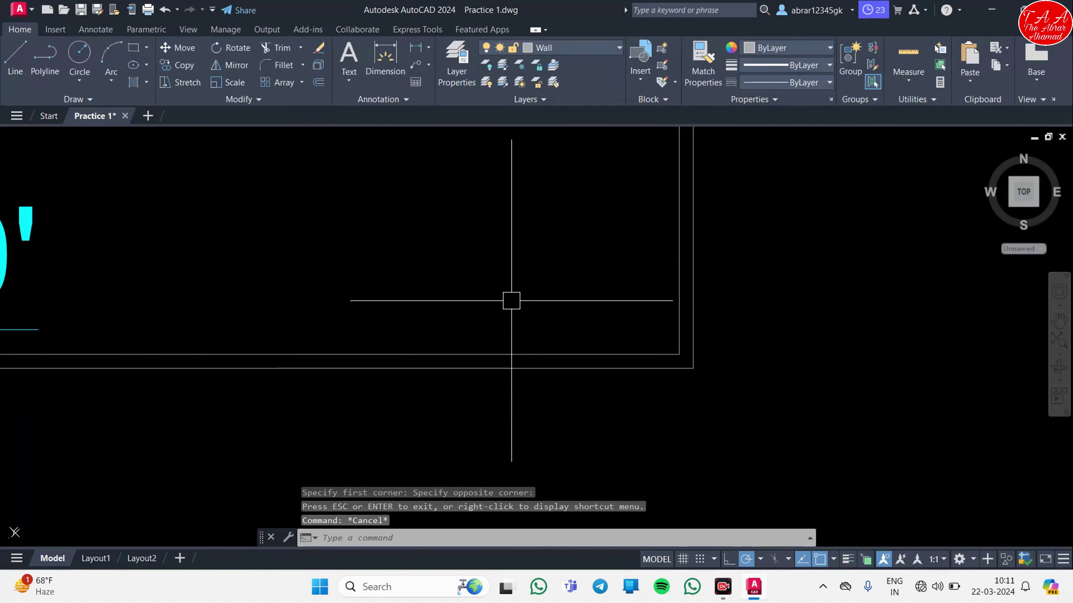
scroll(510, 300, "down", 3)
scroll(718, 477, "down", 3)
Give the whole column layout a 0.13 mm lineweight, then reopen the Plot dialog.
left_click(718, 476)
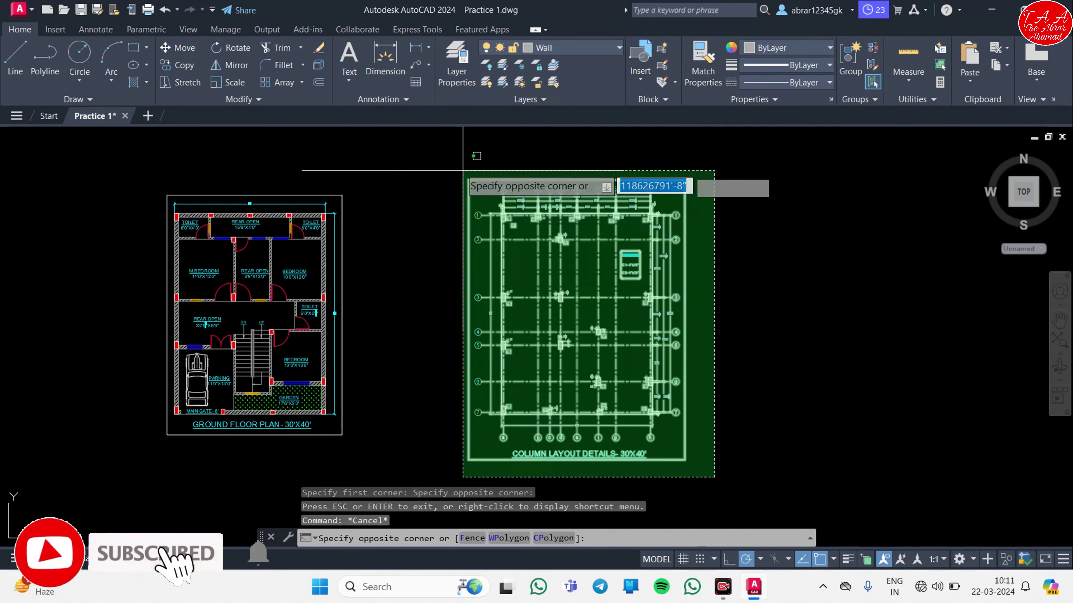
left_click(464, 174)
left_click(782, 69)
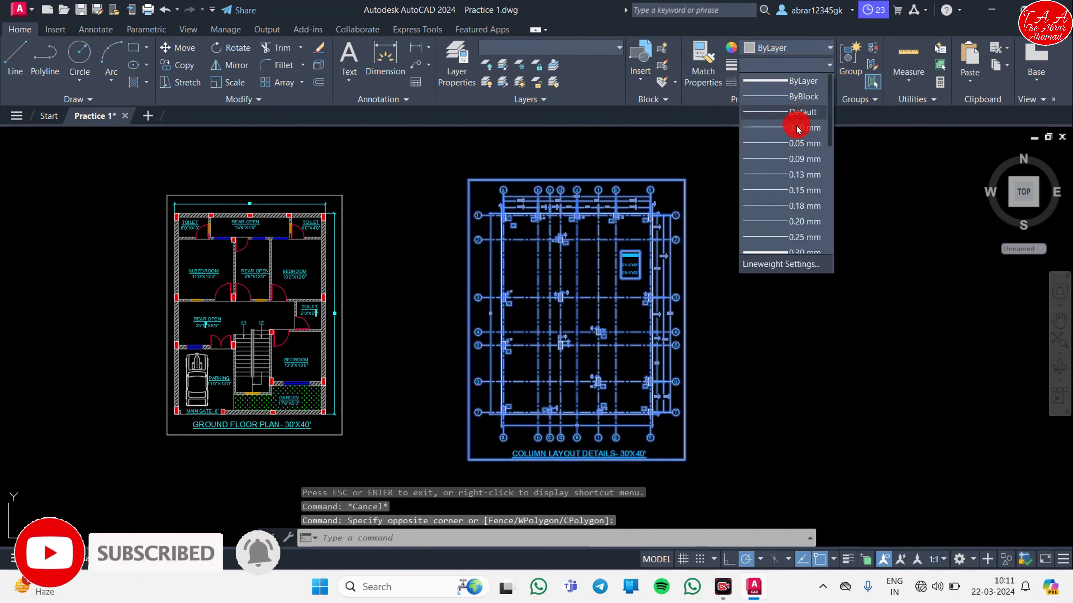
left_click(794, 175)
key("Escape")
key("Escape")
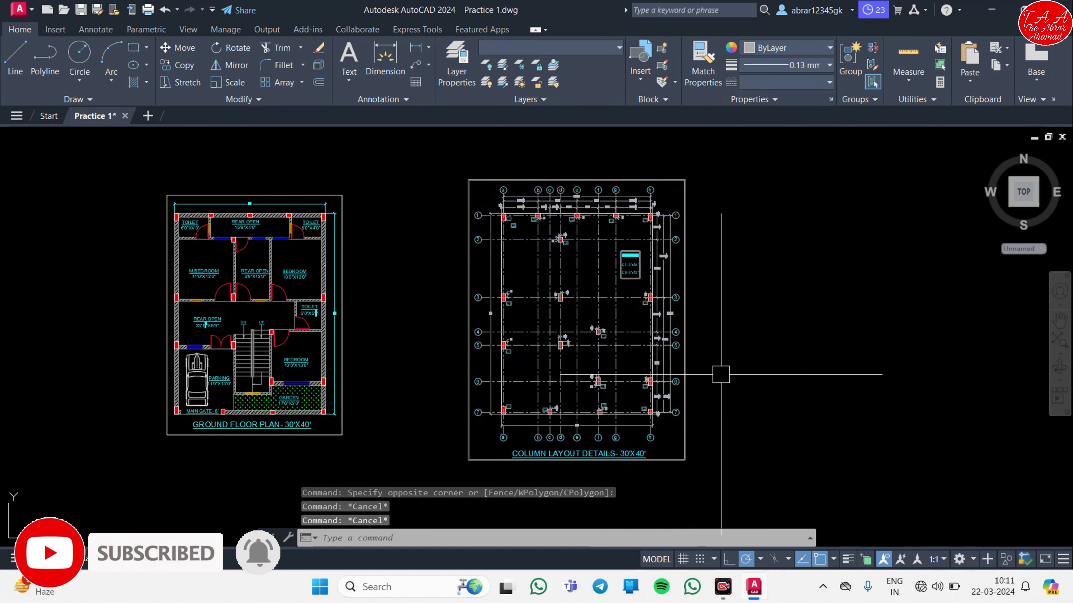
key("ctrl+p")
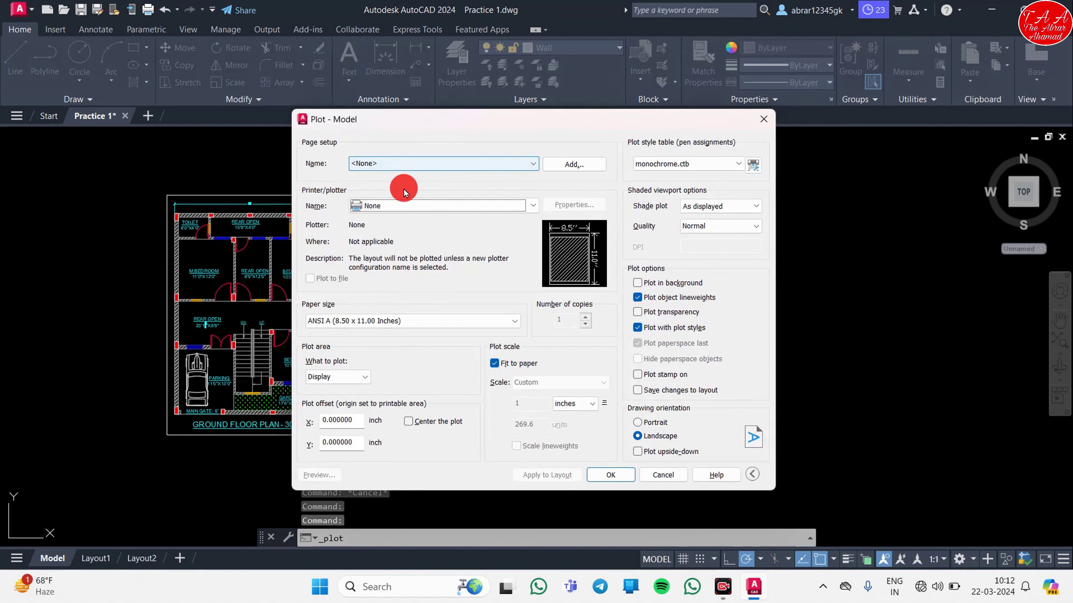
Set the plotter to DWG To PDF.pc3 with ISO A4 paper.
left_click(406, 206)
left_click(389, 367)
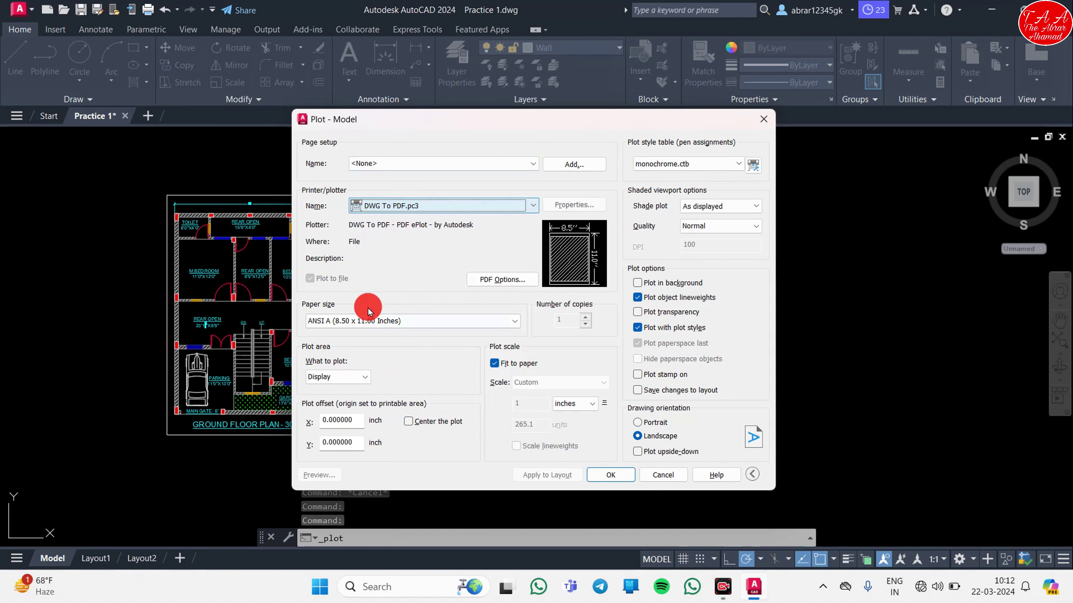
left_click(370, 322)
scroll(361, 507, "down", 10)
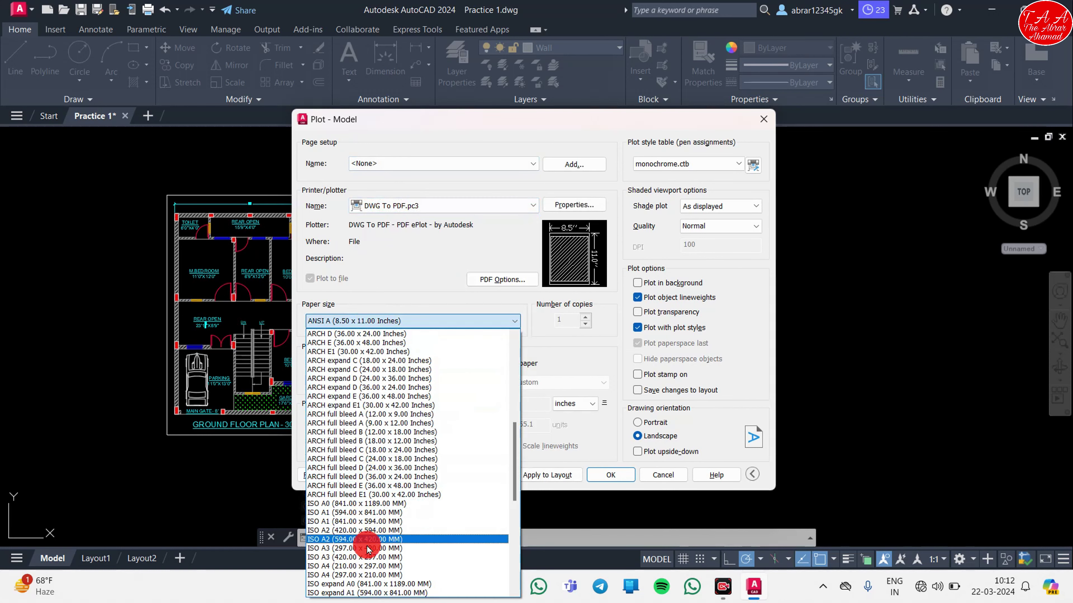
left_click(374, 566)
Plot a Window area picked around the column layout.
left_click(377, 379)
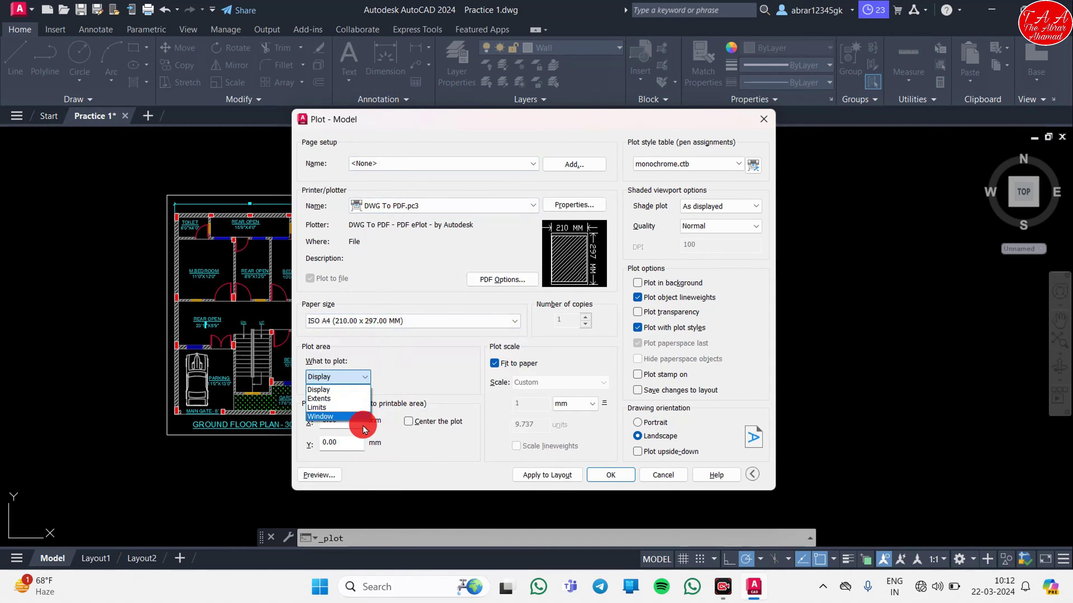
left_click(356, 418)
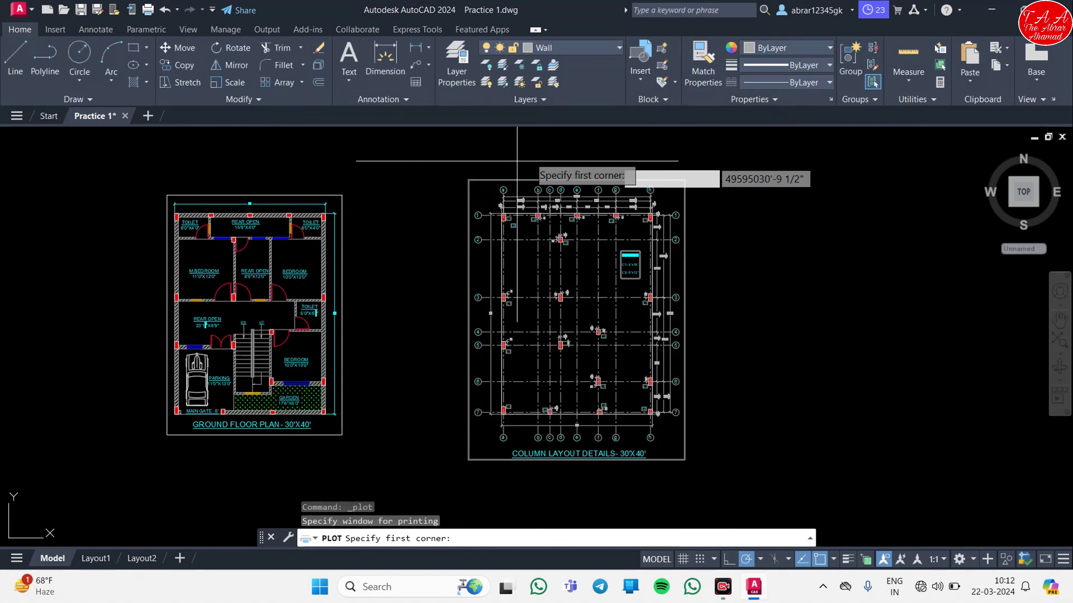
scroll(507, 177, "up", 5)
scroll(422, 211, "up", 4)
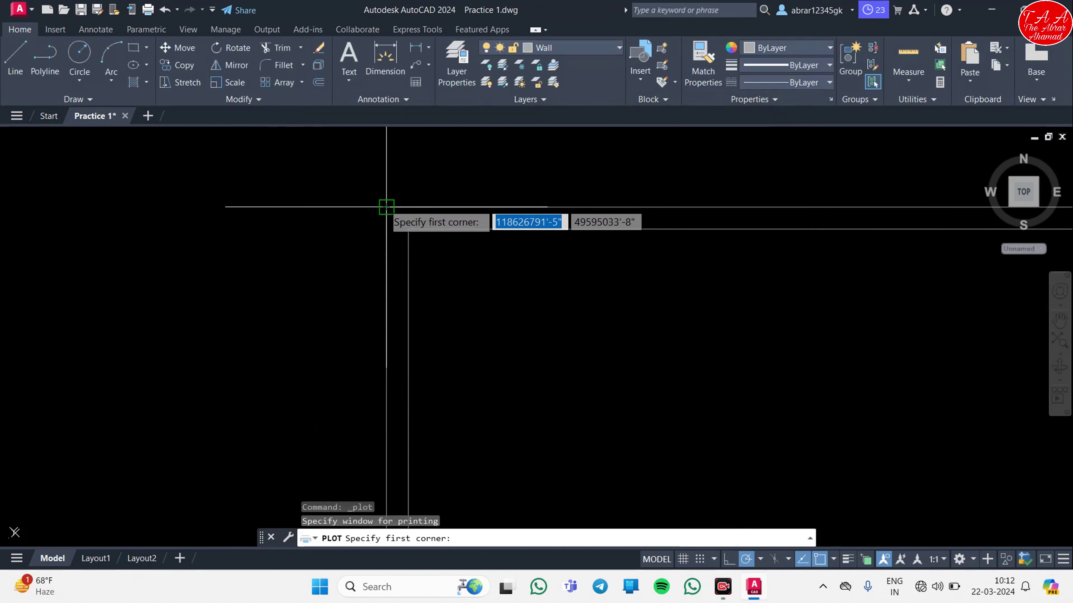
left_click(383, 208)
scroll(436, 264, "down", 5)
scroll(613, 376, "up", 5)
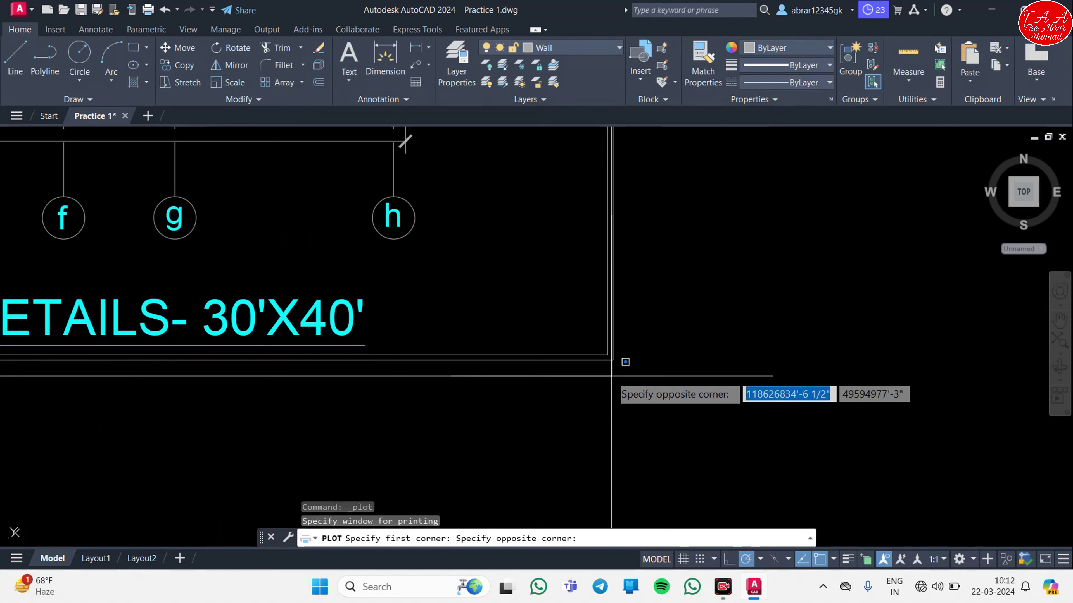
left_click(632, 349)
Use monochrome.ctb for all layouts, Realistic shading, Draft quality, centred, Portrait orientation.
left_click(693, 163)
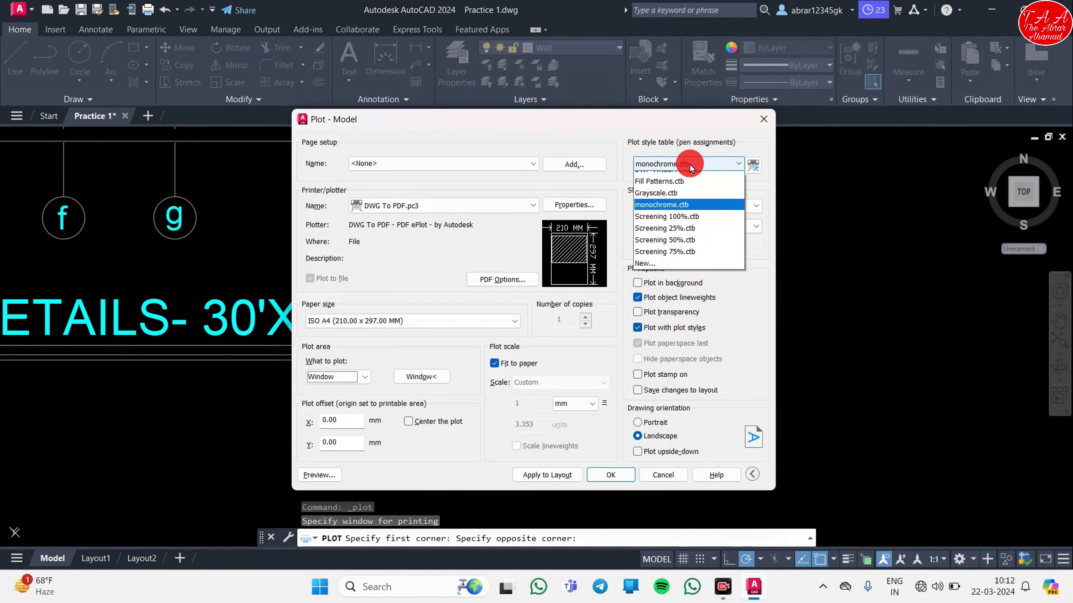
left_click(675, 238)
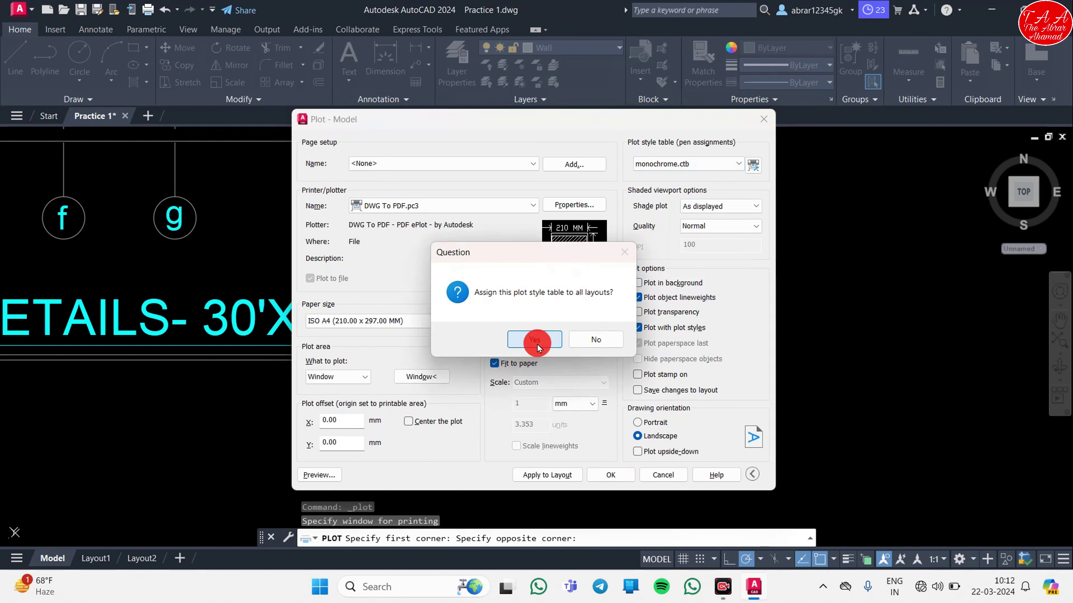
left_click(535, 340)
left_click(701, 206)
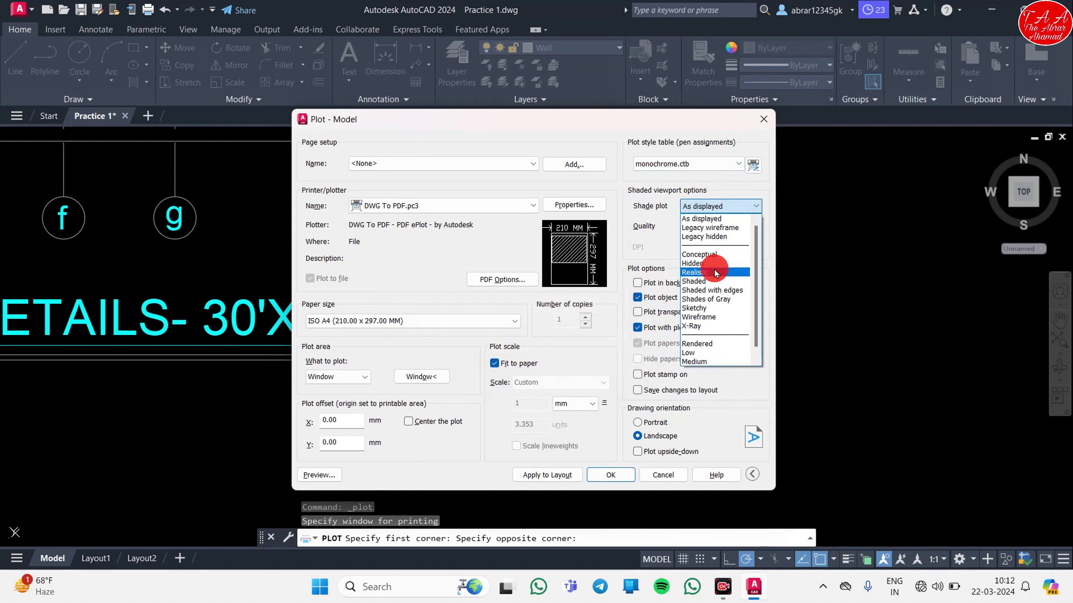
left_click(716, 273)
left_click(709, 226)
left_click(712, 239)
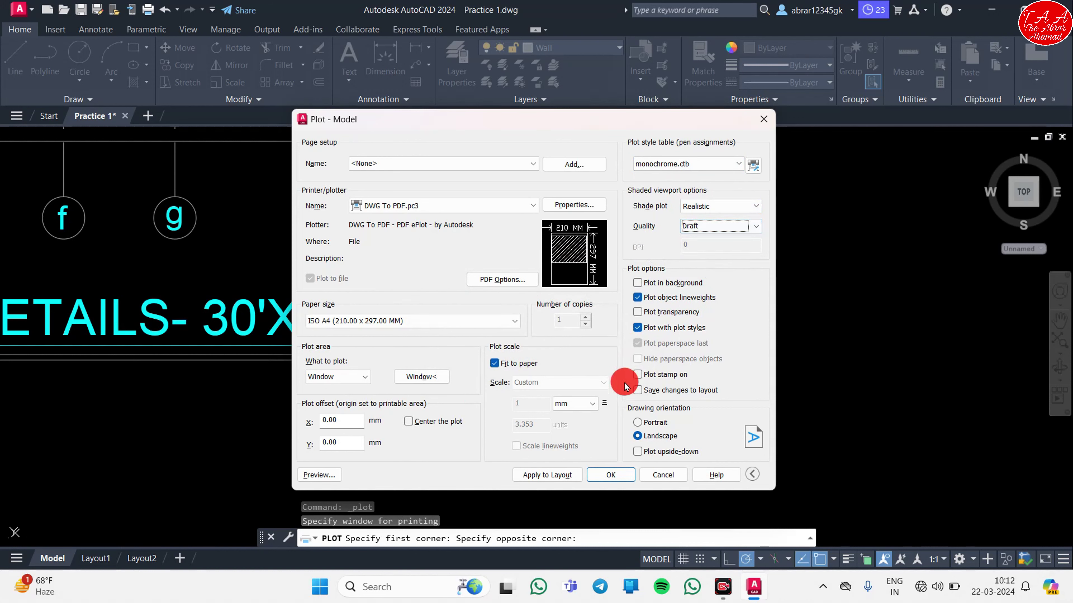
left_click(414, 424)
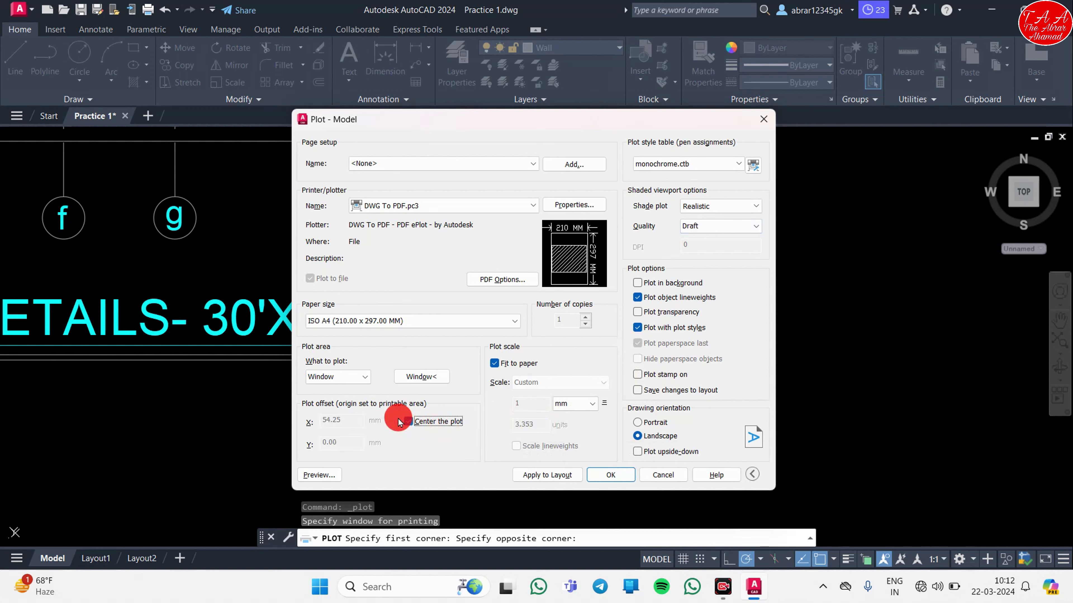
left_click(657, 425)
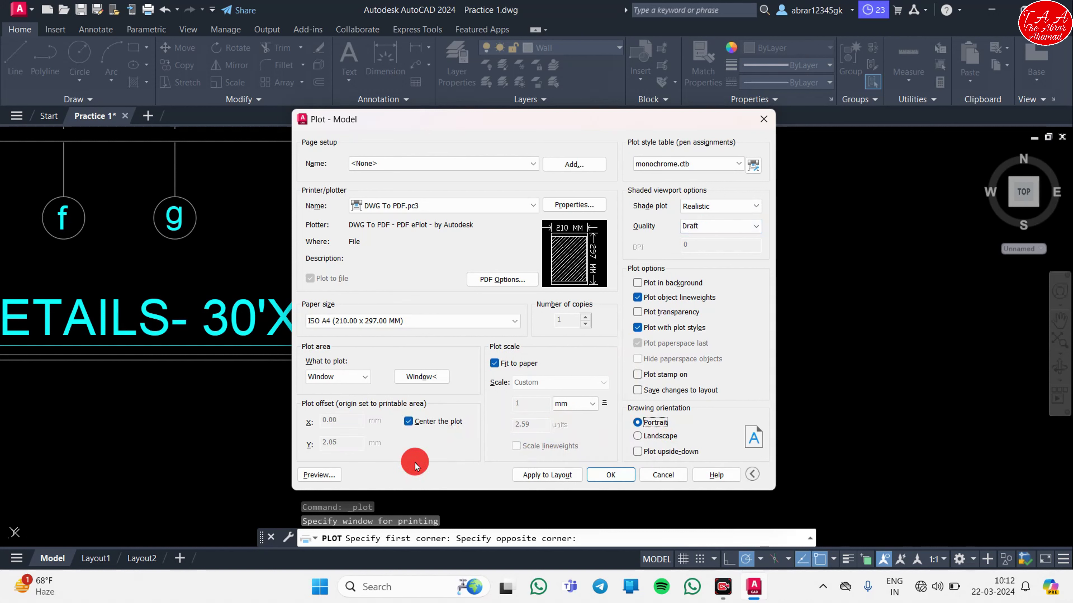
Preview the A4 sheet, zooming and panning across grid rows 1–5, legend and title.
left_click(325, 476)
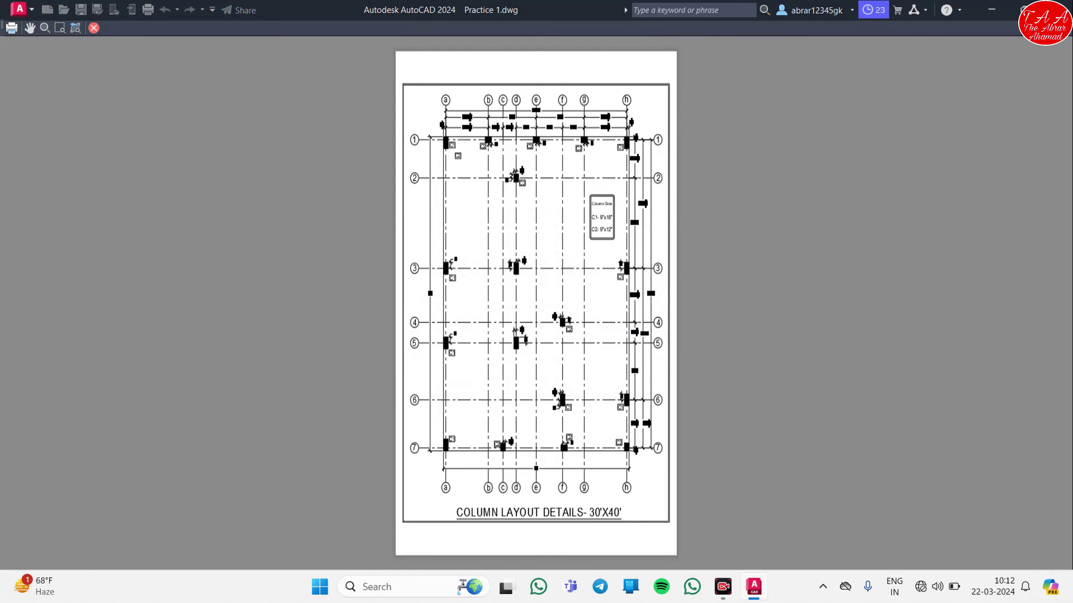
scroll(561, 189, "up", 8)
scroll(505, 341, "down", 8)
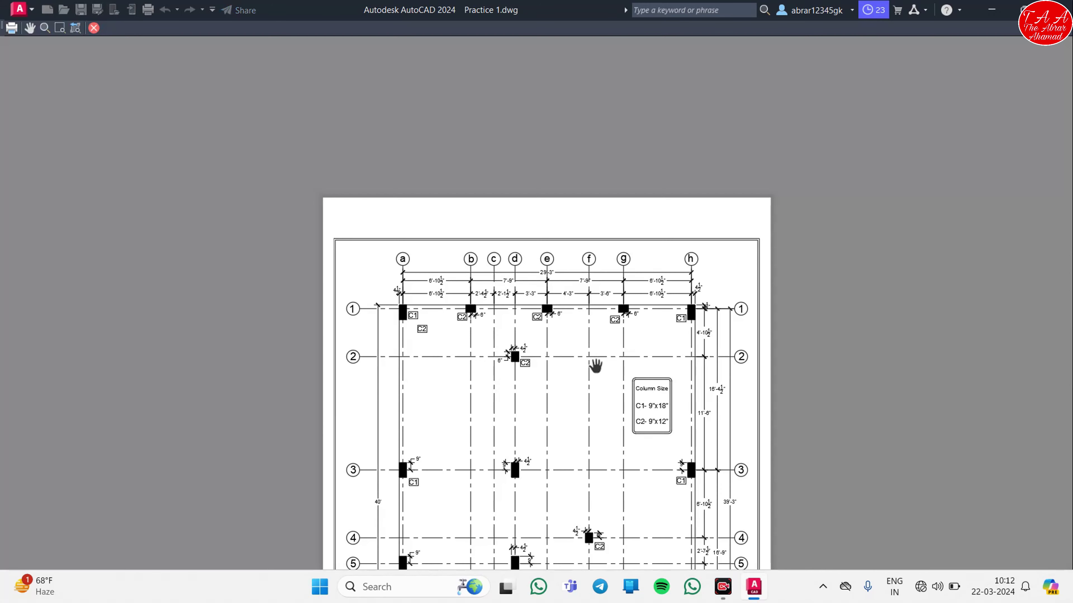
scroll(520, 351, "up", 8)
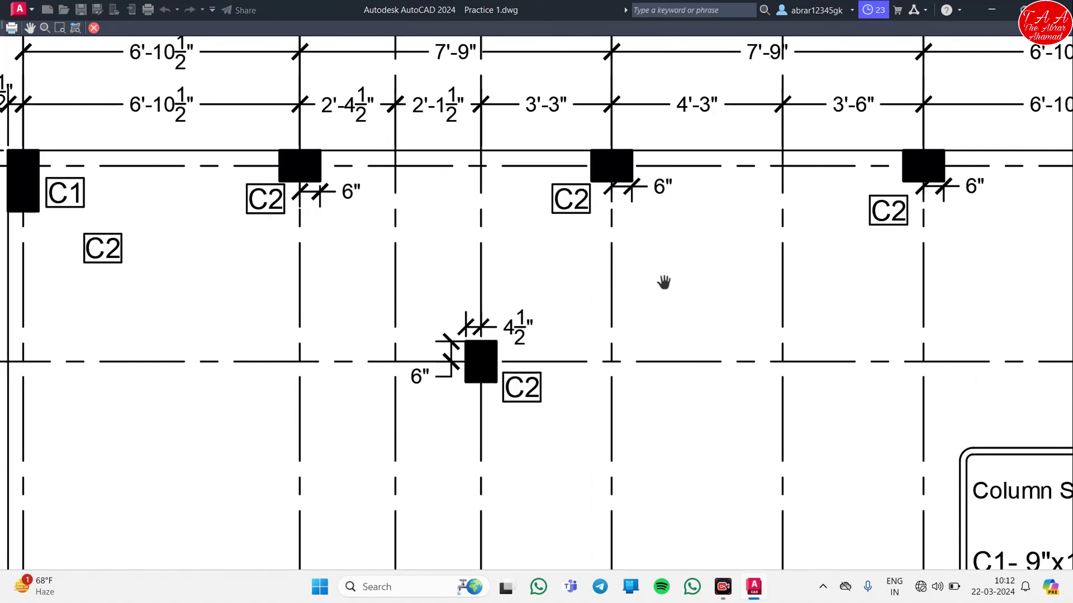
scroll(663, 282, "down", 3)
scroll(537, 297, "down", 3)
scroll(555, 273, "down", 3)
scroll(555, 274, "down", 3)
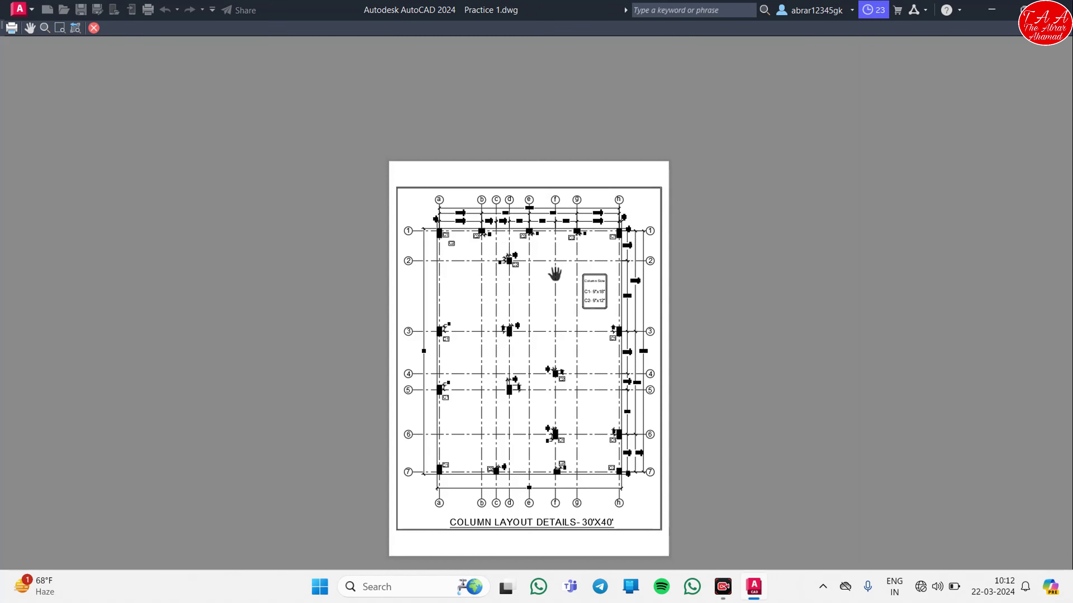
scroll(524, 503, "up", 5)
scroll(507, 459, "up", 3)
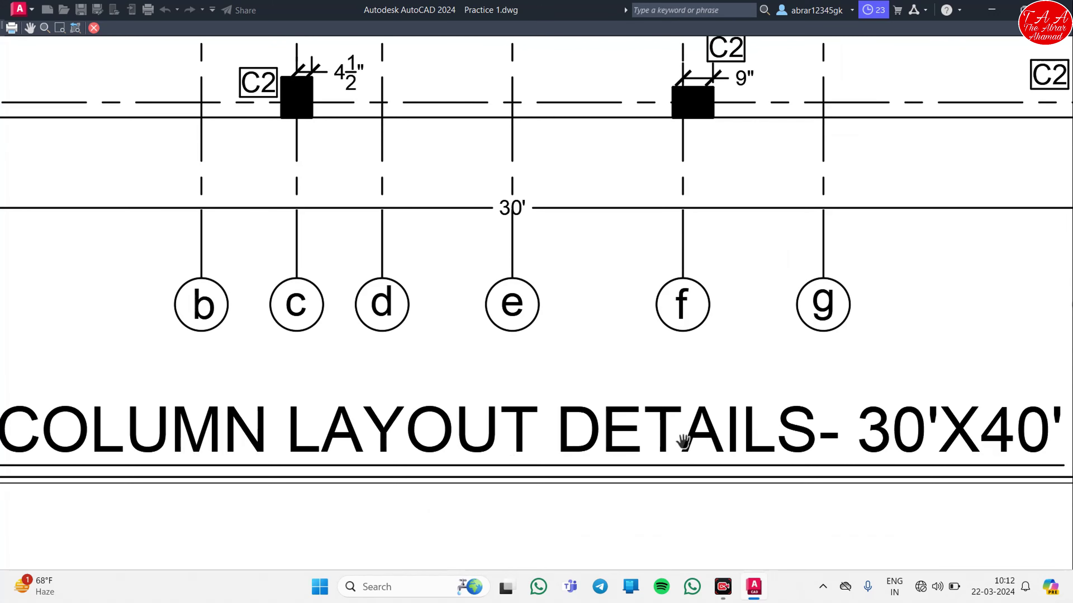
scroll(683, 442, "down", 8)
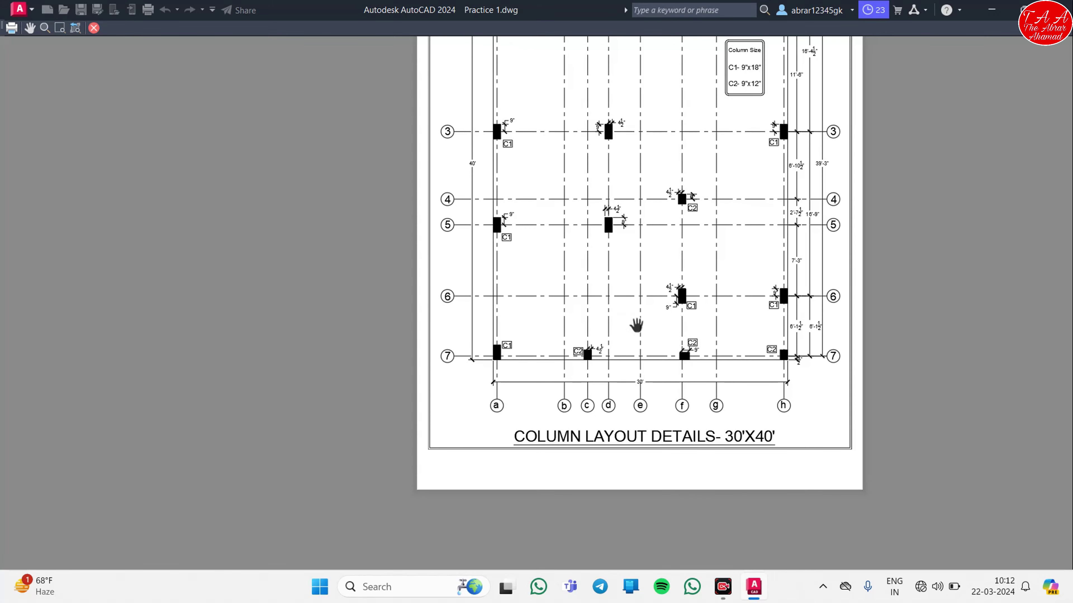
scroll(636, 326, "down", 3)
scroll(465, 465, "up", 5)
scroll(376, 309, "down", 5)
left_click_drag(447, 186, 437, 410)
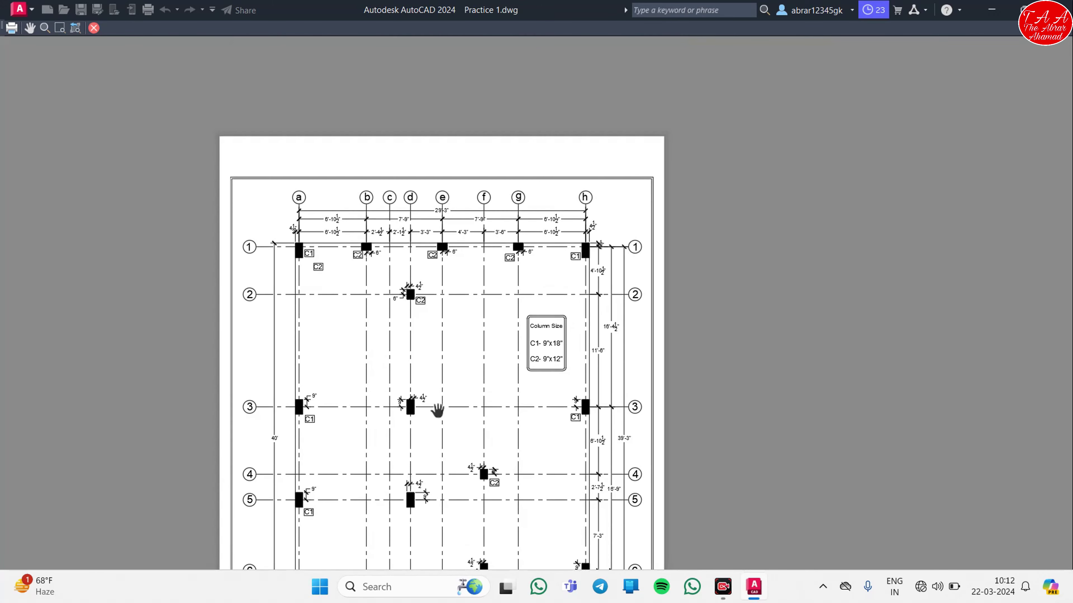
scroll(434, 271, "up", 3)
scroll(440, 257, "up", 2)
left_click_drag(589, 415, 470, 286)
scroll(470, 285, "down", 4)
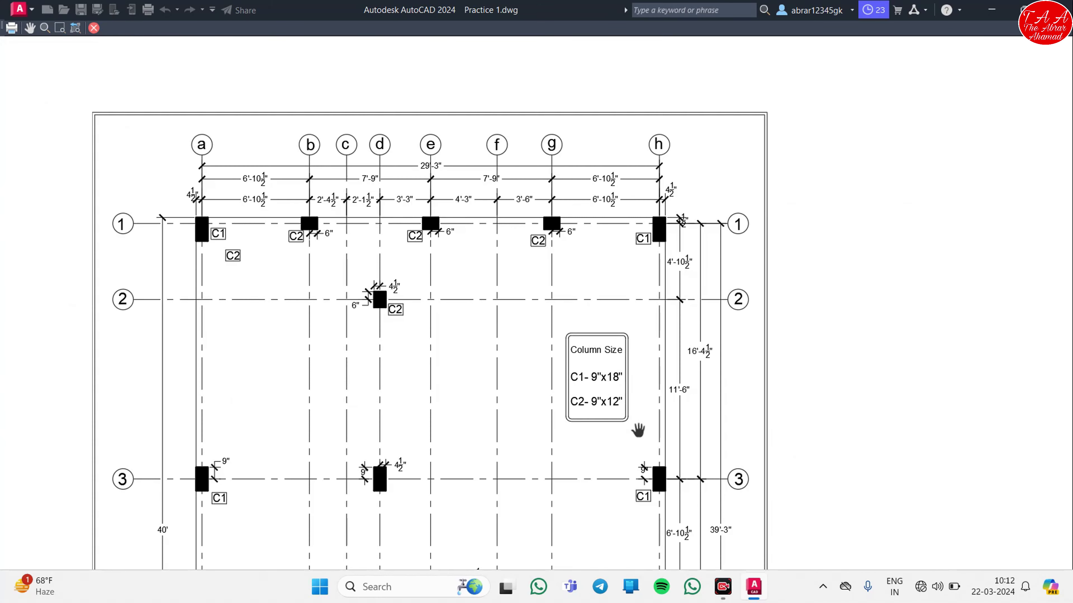
left_click_drag(638, 430, 603, 301)
scroll(566, 361, "down", 2)
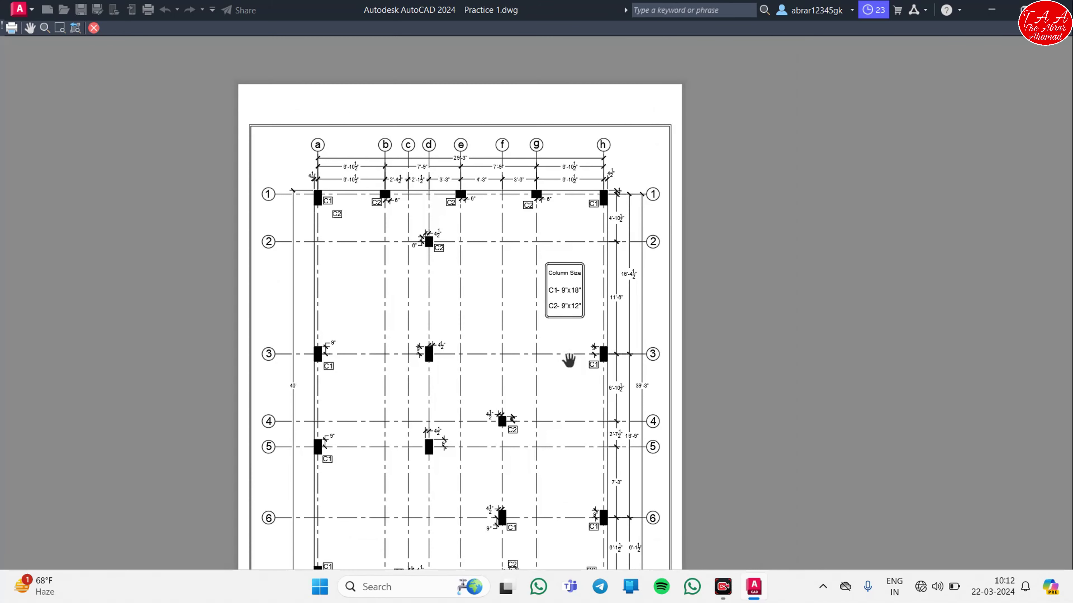